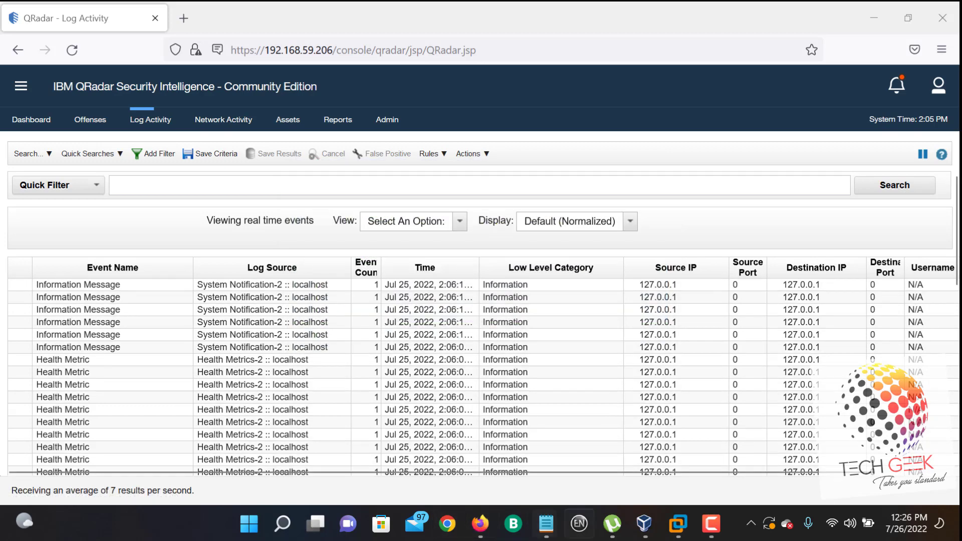
# Step: Search the computer for OBS, then dismiss the search
pyautogui.press('super')
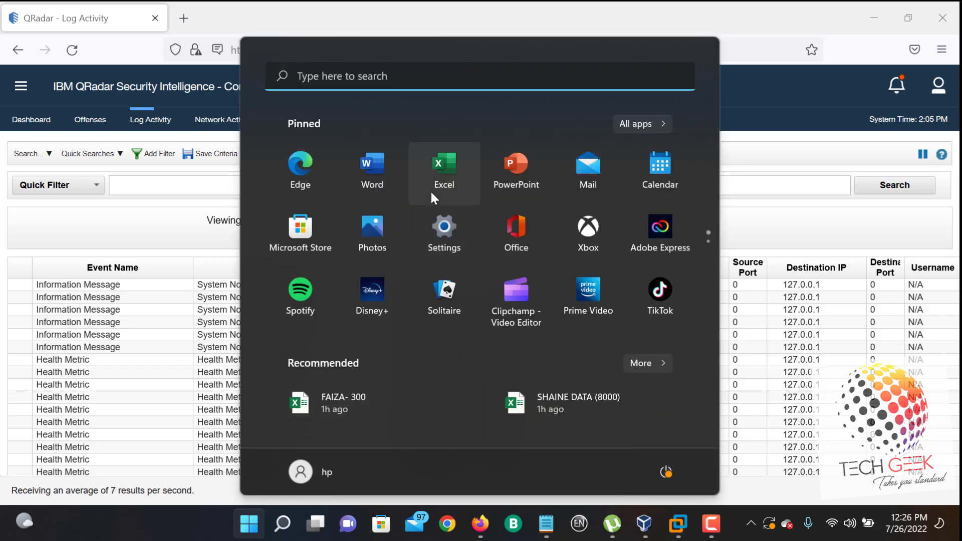
pyautogui.write('OBS')
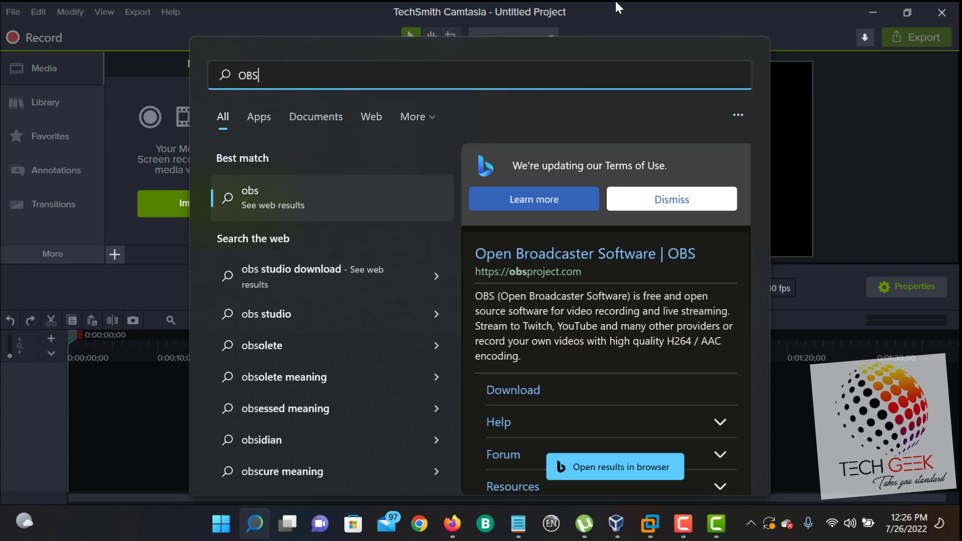
pyautogui.click(780, 21)
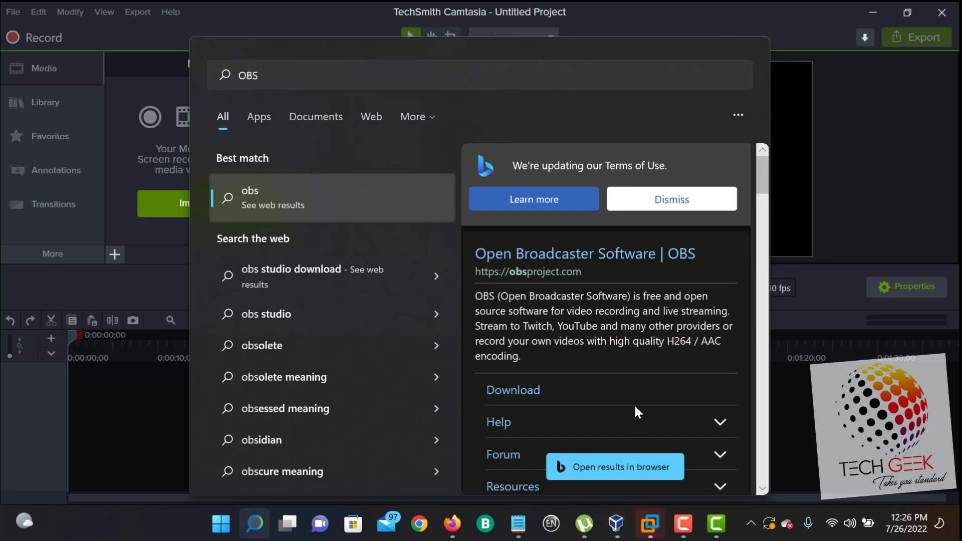
pyautogui.press('Escape')
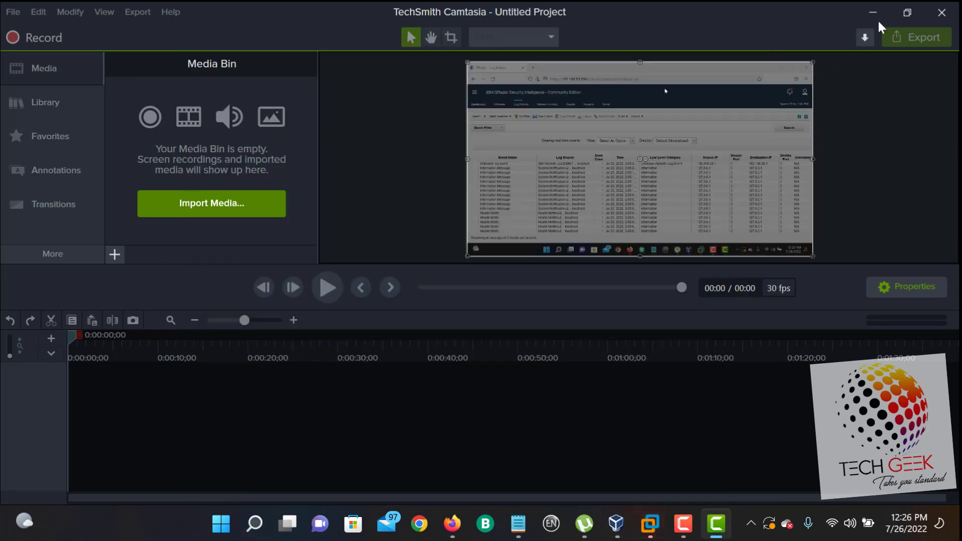
# Step: Close the untitled Camtasia project without saving its changes
pyautogui.click(948, 19)
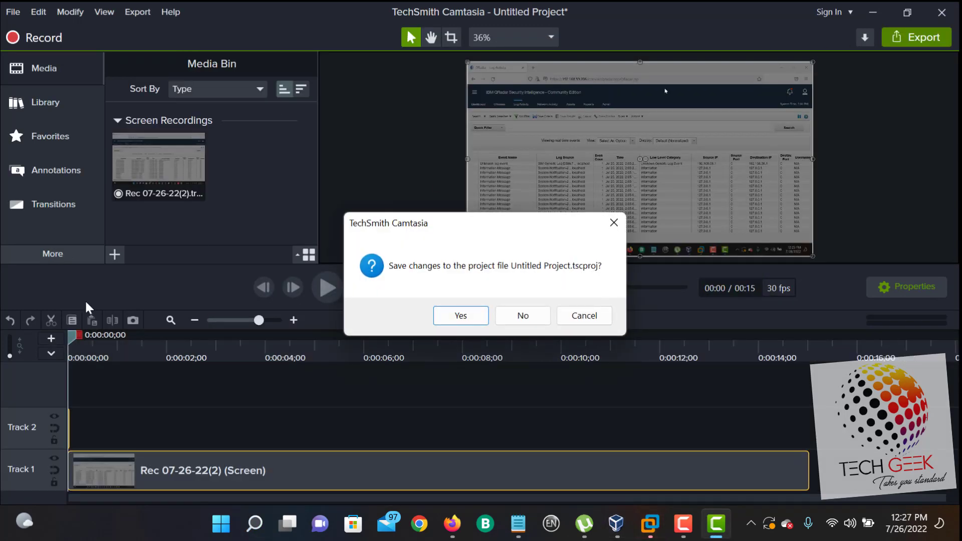
pyautogui.click(522, 315)
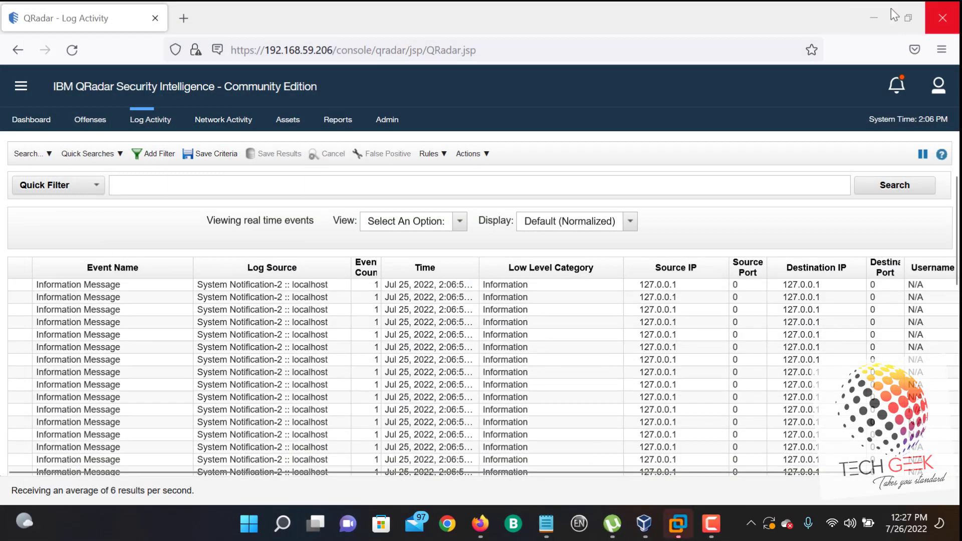
# Step: Dismiss the new USB device dialog and open the Seagate Expansion Drive (D:) in File Explorer
pyautogui.click(876, 4)
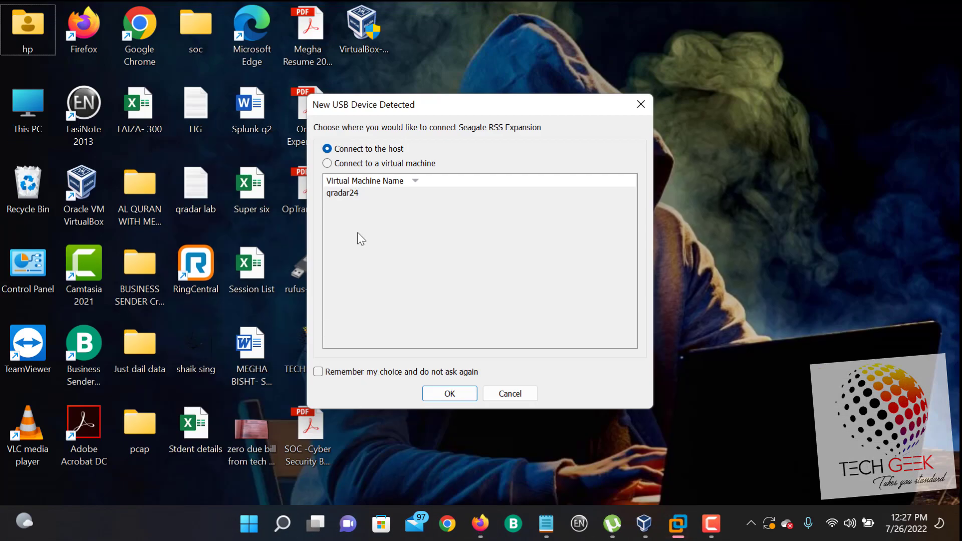
pyautogui.click(520, 396)
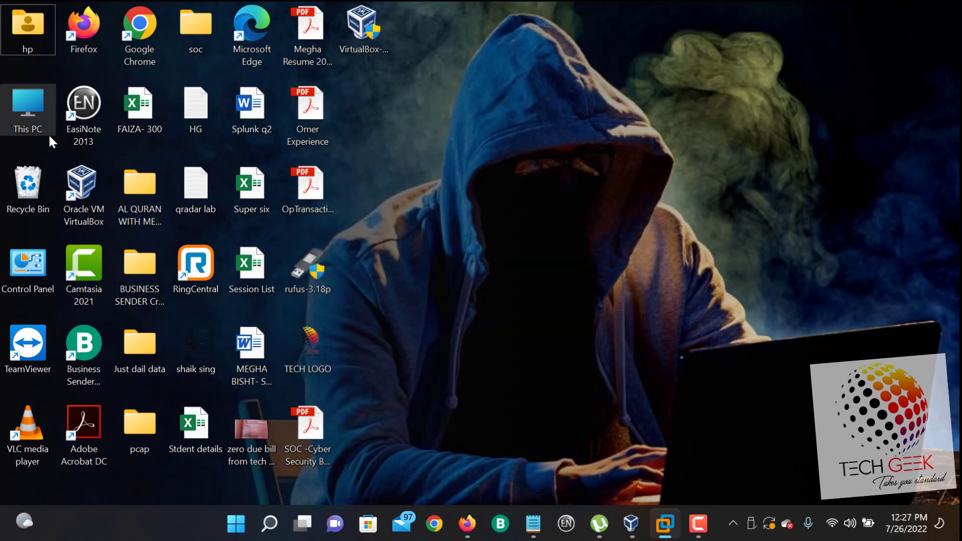
pyautogui.doubleClick(23, 110)
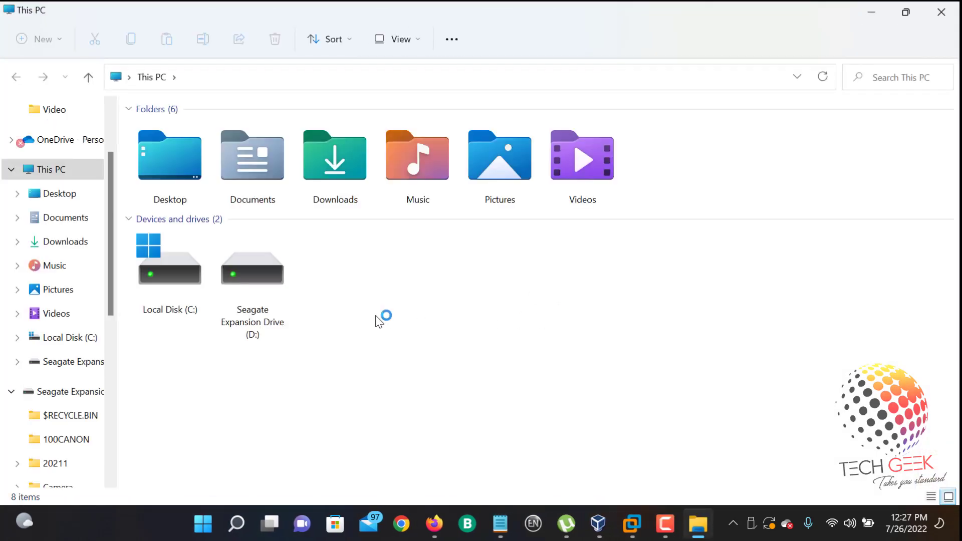
pyautogui.doubleClick(288, 290)
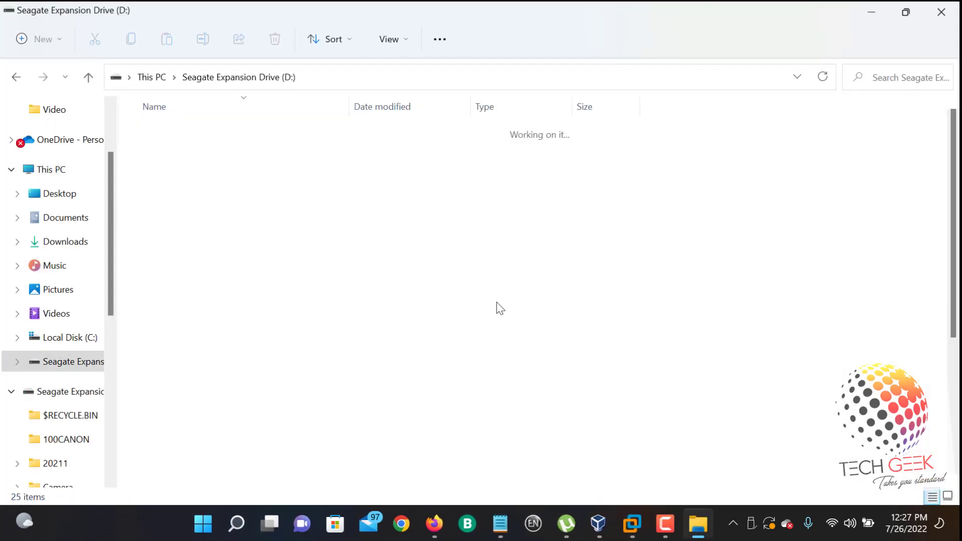
# Step: Look through the local D folder on the Seagate drive for the OBS installer and return to the drive's root
pyautogui.scroll(-2, 496, 301)
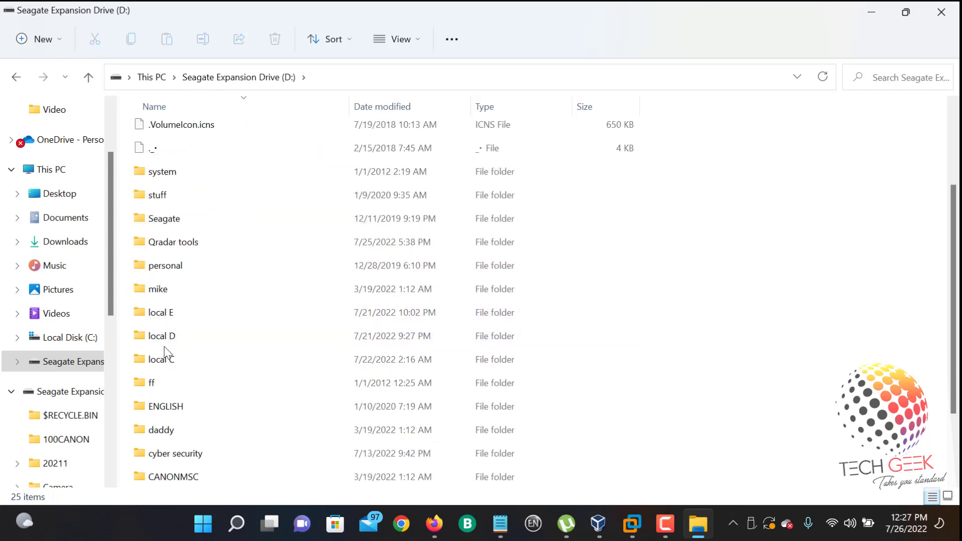
pyautogui.doubleClick(169, 336)
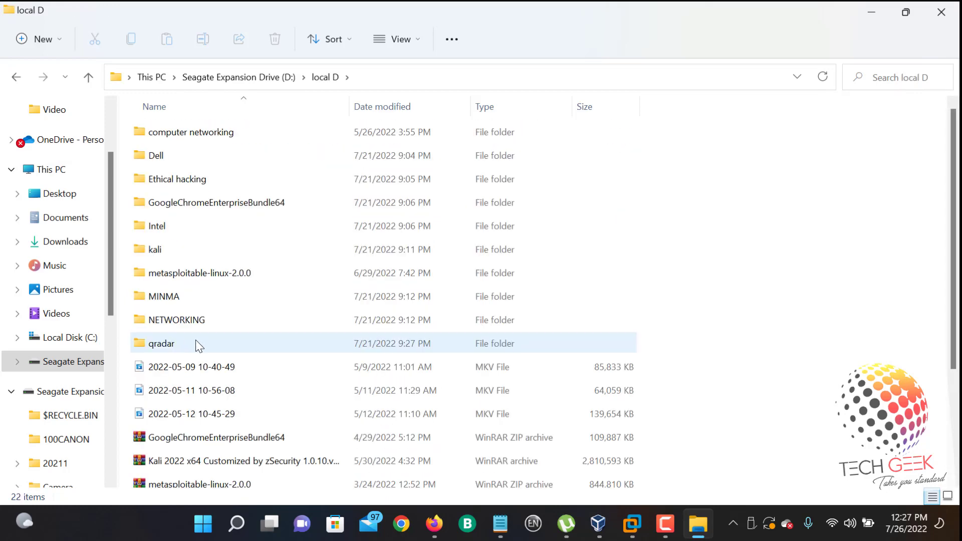
pyautogui.scroll(-3, 261, 322)
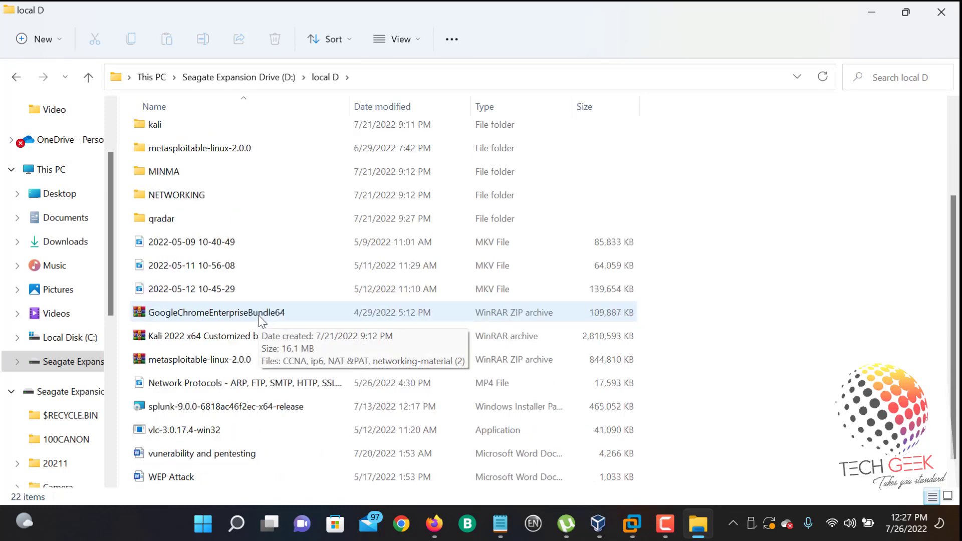
pyautogui.scroll(3, 261, 322)
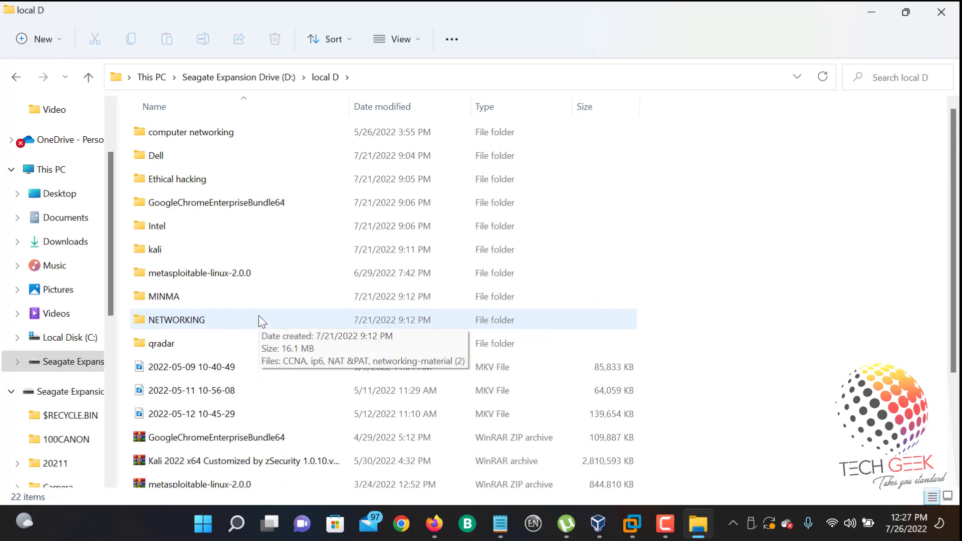
pyautogui.click(88, 78)
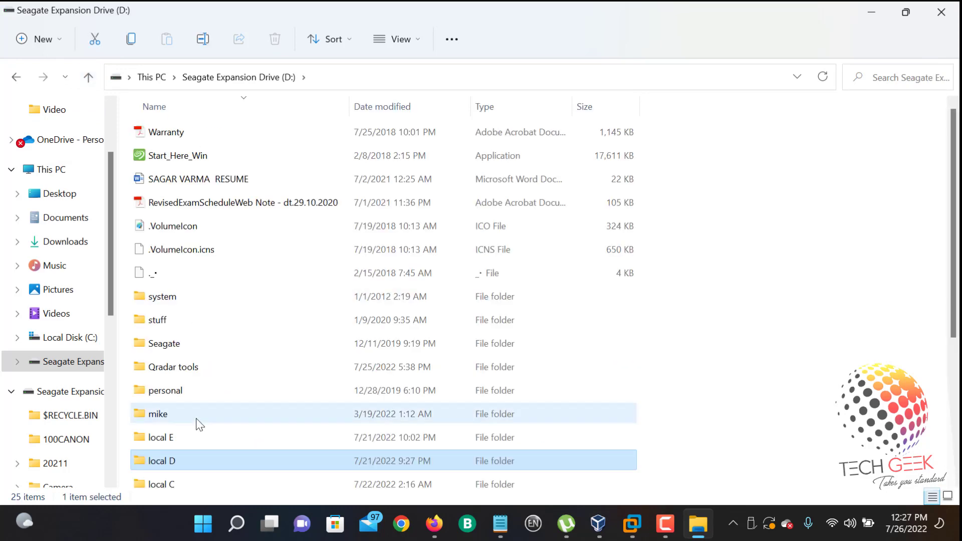
# Step: Look through the local E folder and its Downloads subfolder for the OBS installer, returning to the drive's root
pyautogui.doubleClick(193, 435)
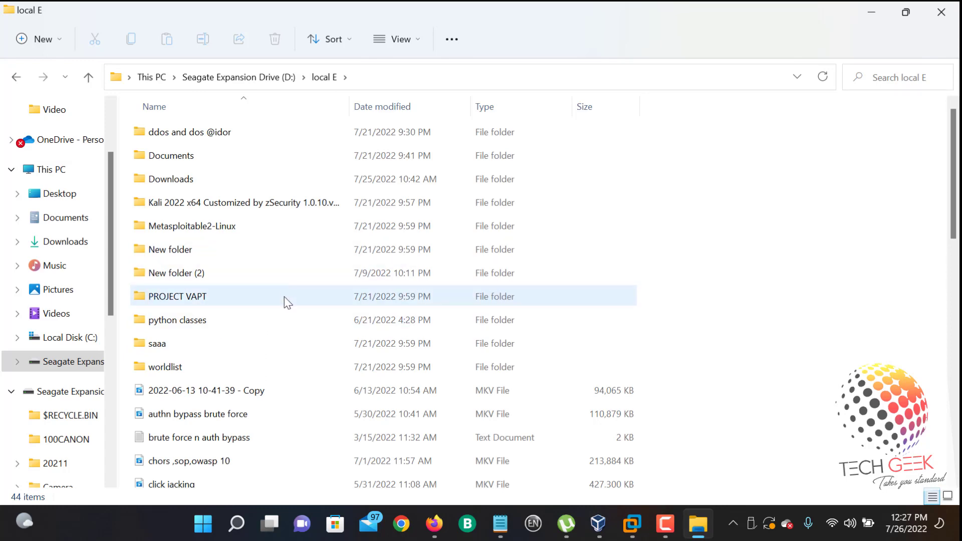
pyautogui.scroll(-9, 286, 301)
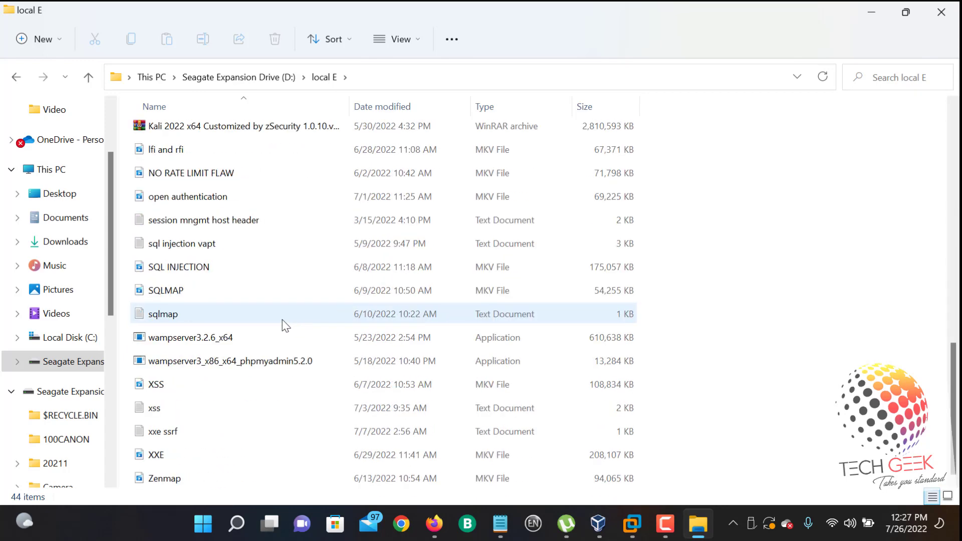
pyautogui.scroll(10, 285, 326)
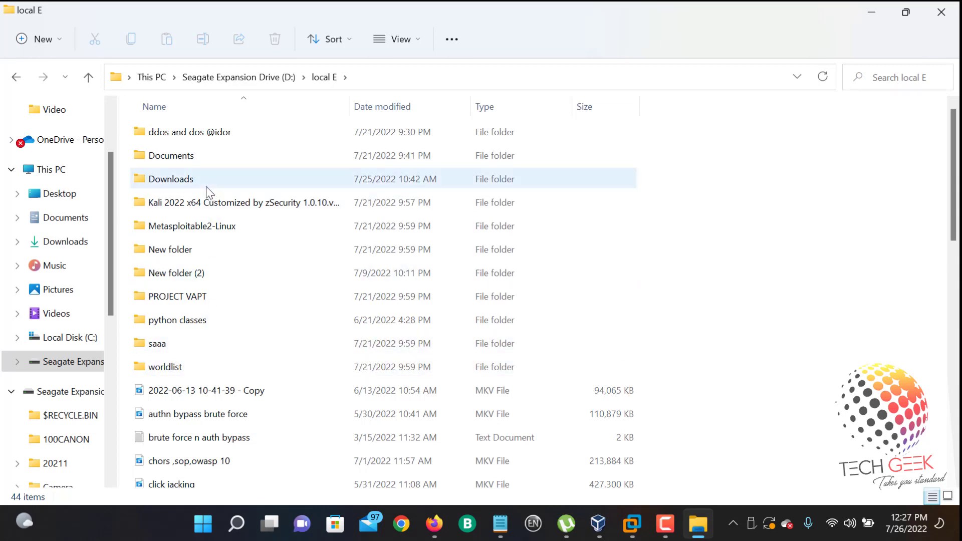
pyautogui.doubleClick(157, 178)
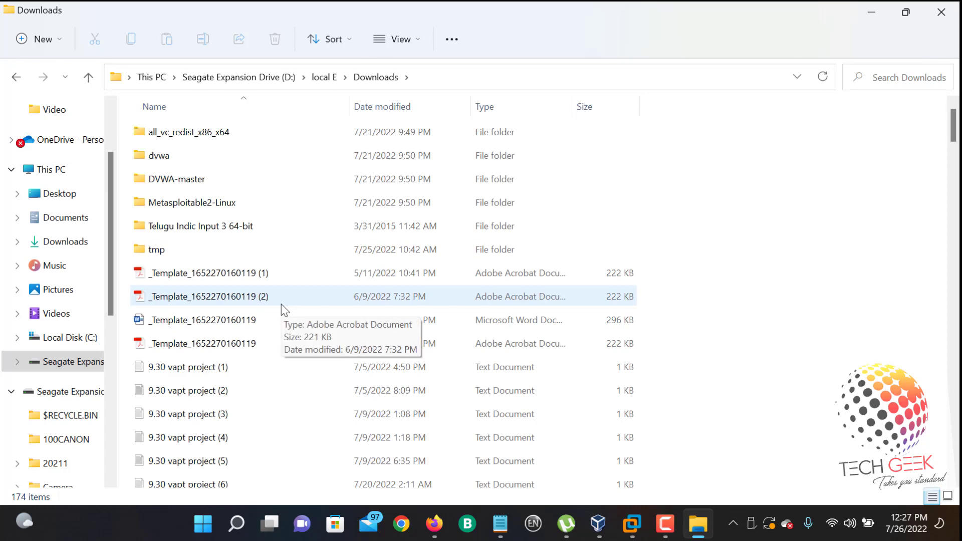
pyautogui.scroll(-9, 281, 306)
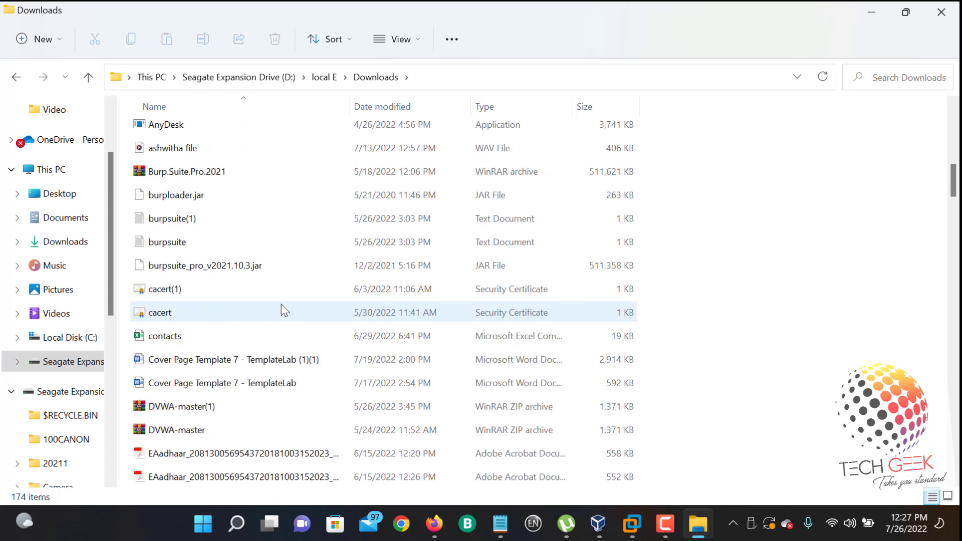
pyautogui.click(95, 84)
pyautogui.click(95, 85)
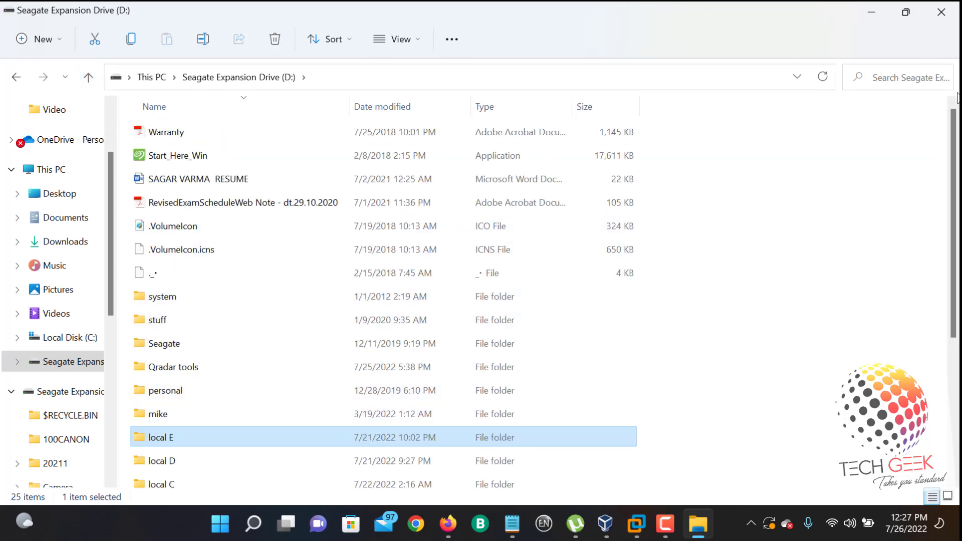
# Step: Search the Seagate Expansion Drive (D:) for OBS
pyautogui.click(883, 76)
pyautogui.write('o')
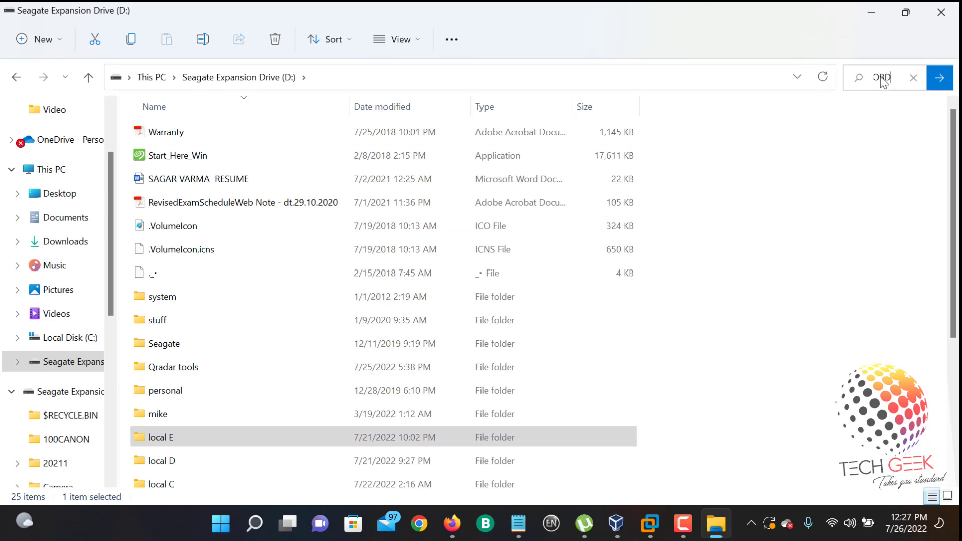
pyautogui.press('Return')
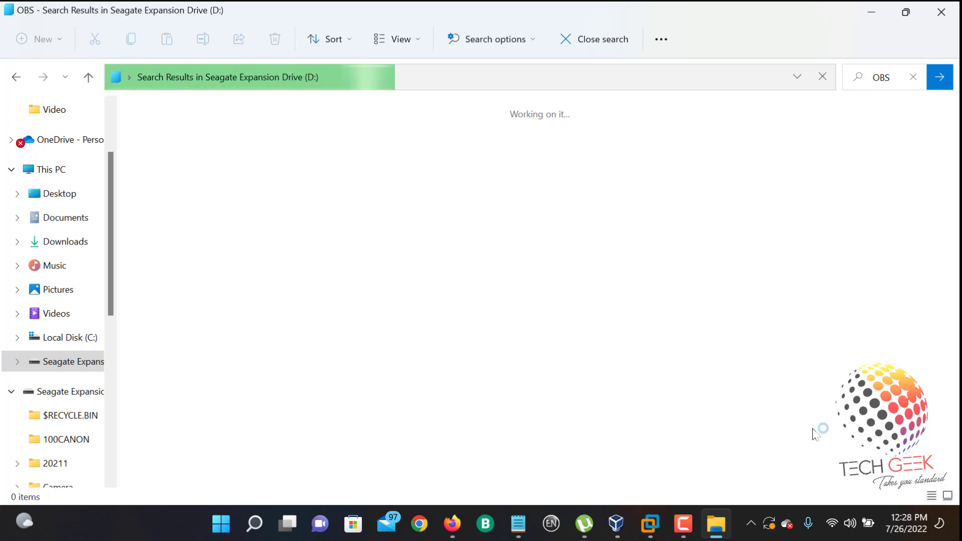
pyautogui.click(683, 532)
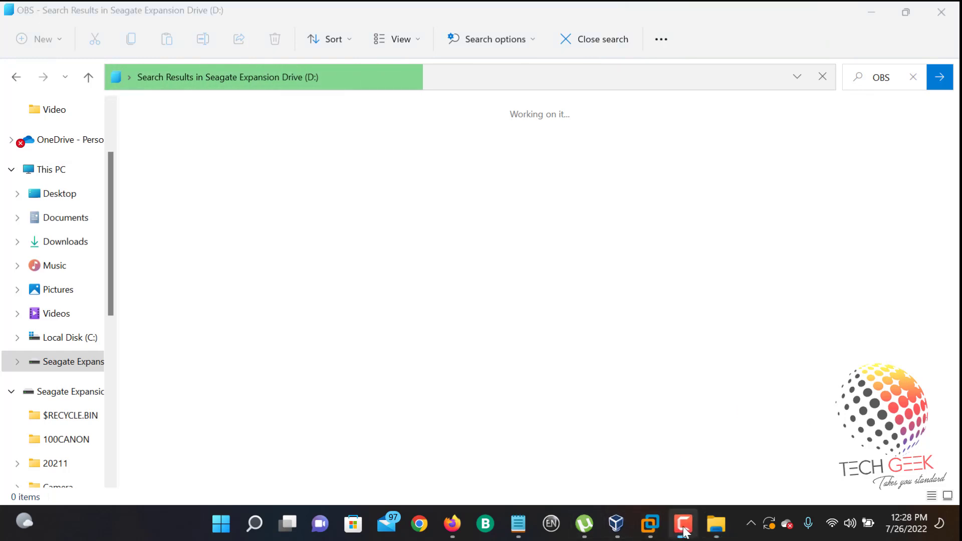
pyautogui.rightClick(684, 531)
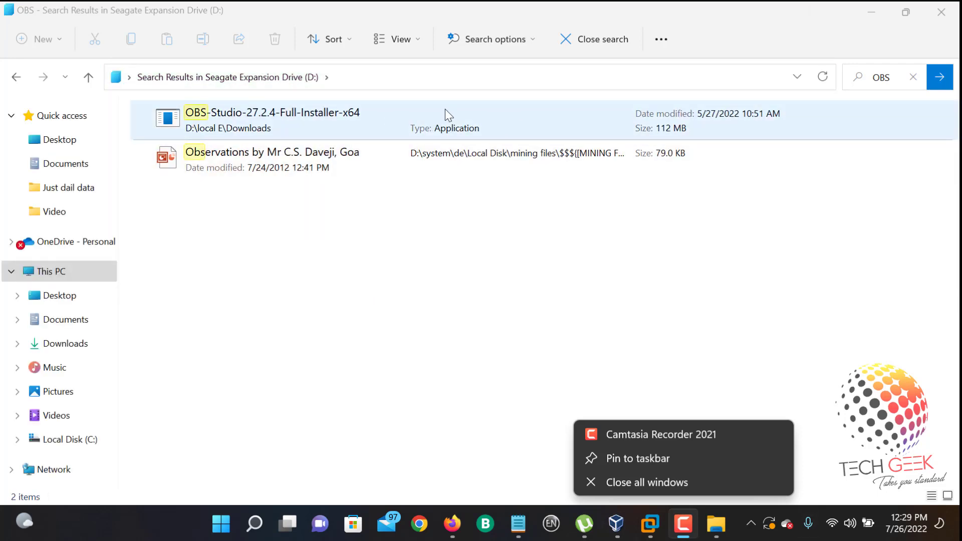
pyautogui.click(388, 113)
pyautogui.rightClick(388, 114)
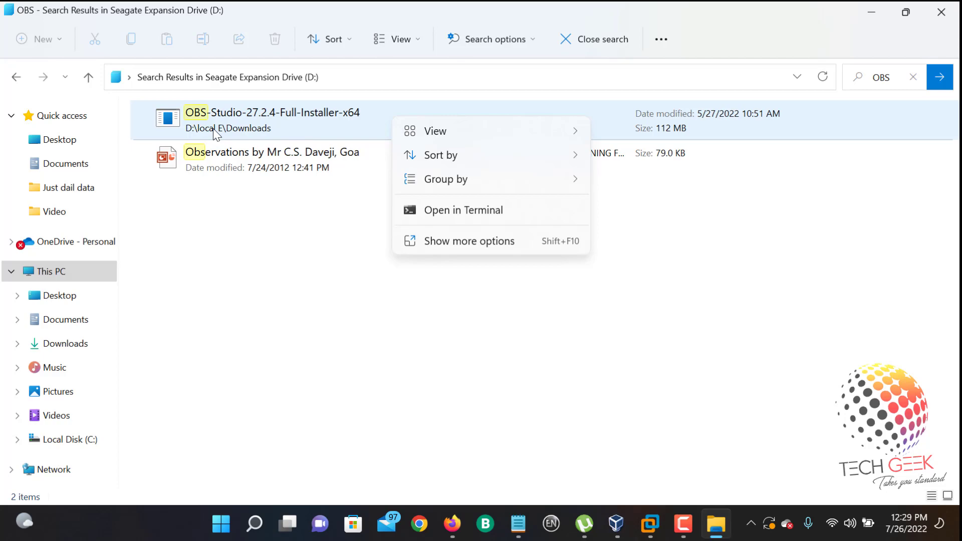
pyautogui.click(308, 223)
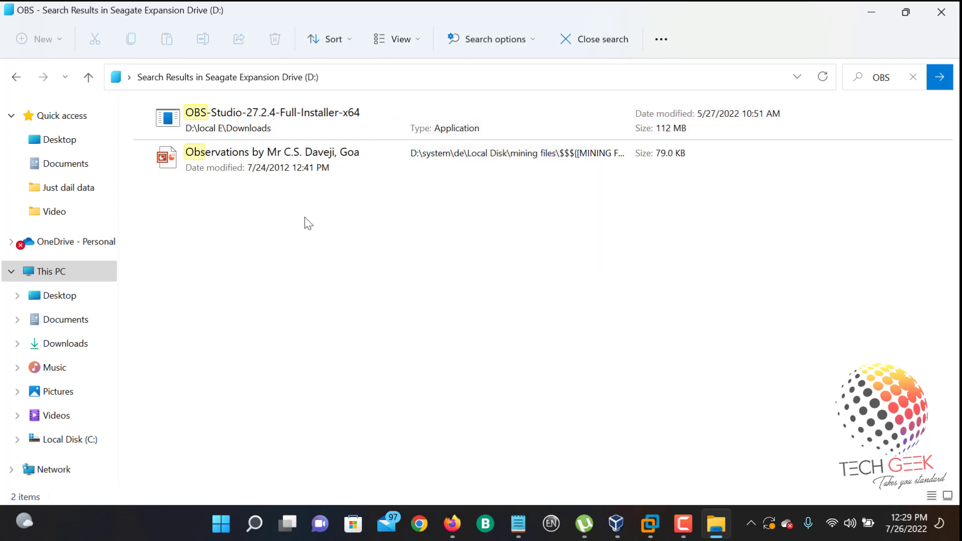
# Step: Close the file search results and examine the View time-range and Display format options in QRadar's Log Activity
pyautogui.click(942, 13)
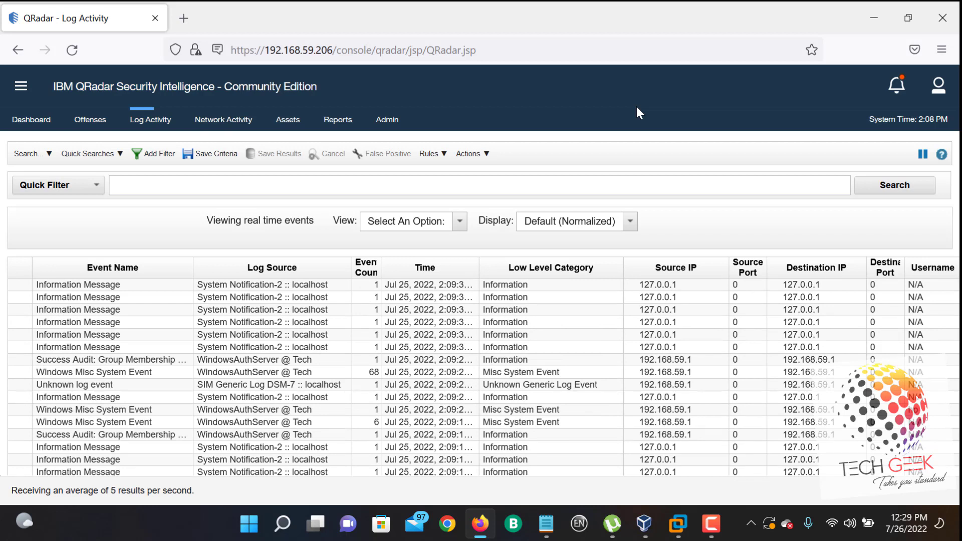
pyautogui.click(411, 226)
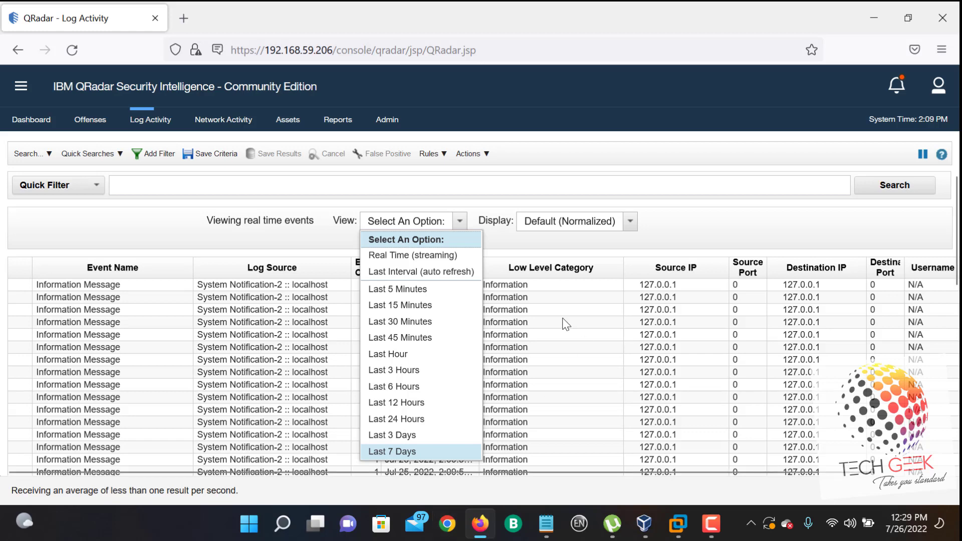
pyautogui.click(733, 212)
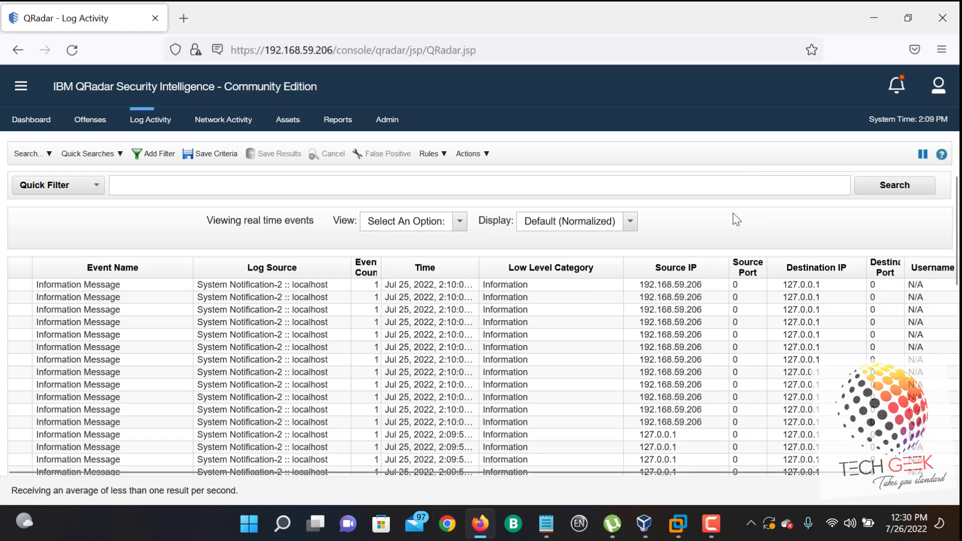
pyautogui.click(630, 221)
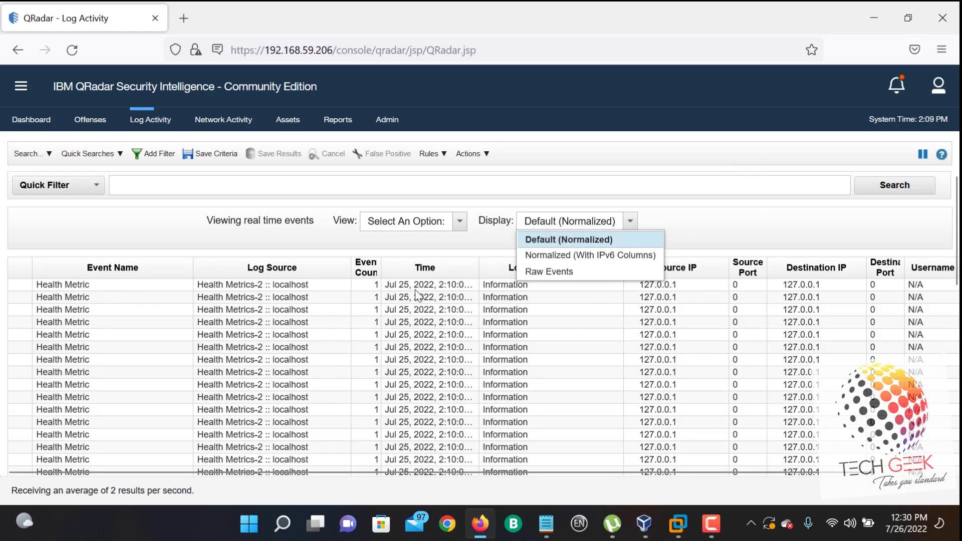
pyautogui.click(120, 236)
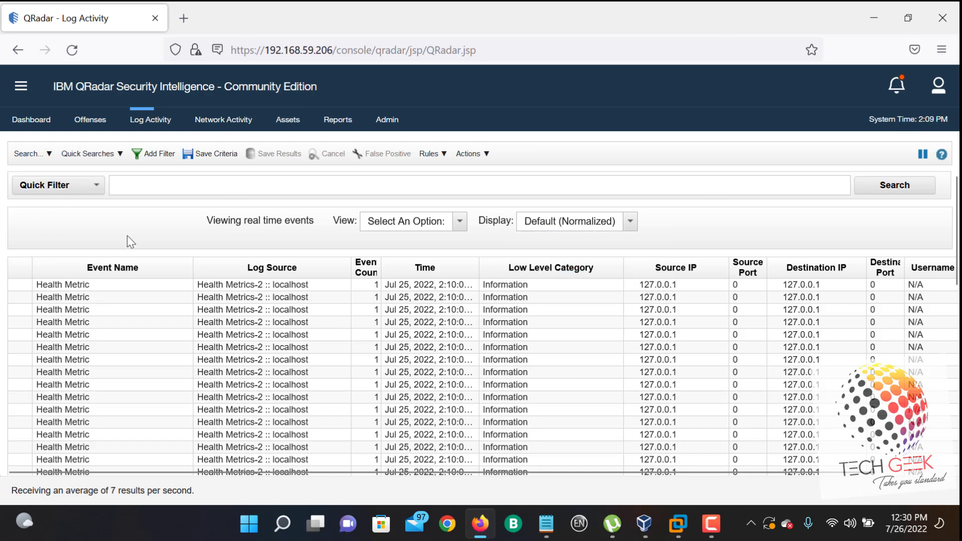
# Step: Widen the Event Count and Time columns of the event table so their full contents fit
pyautogui.moveTo(384, 274); pyautogui.dragTo(417, 270)
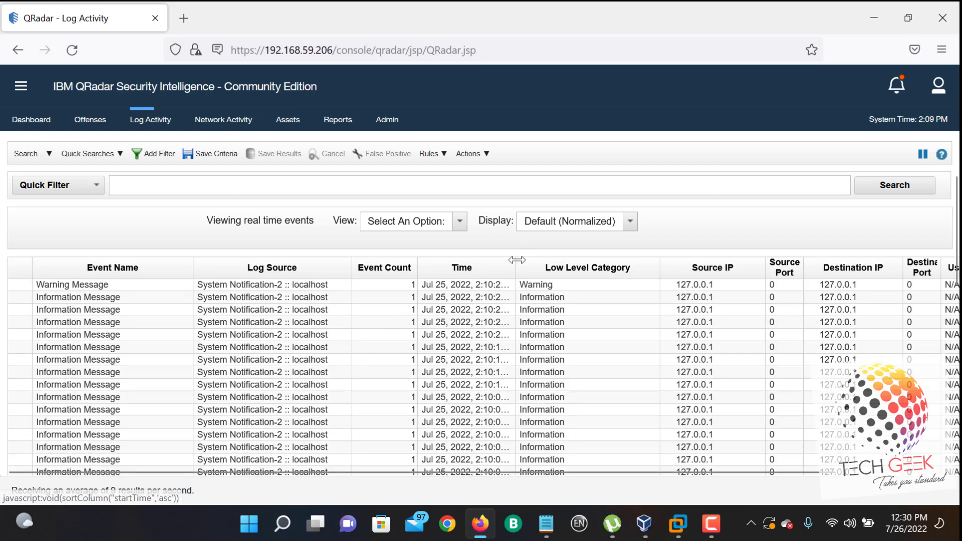
pyautogui.moveTo(516, 259); pyautogui.dragTo(551, 258)
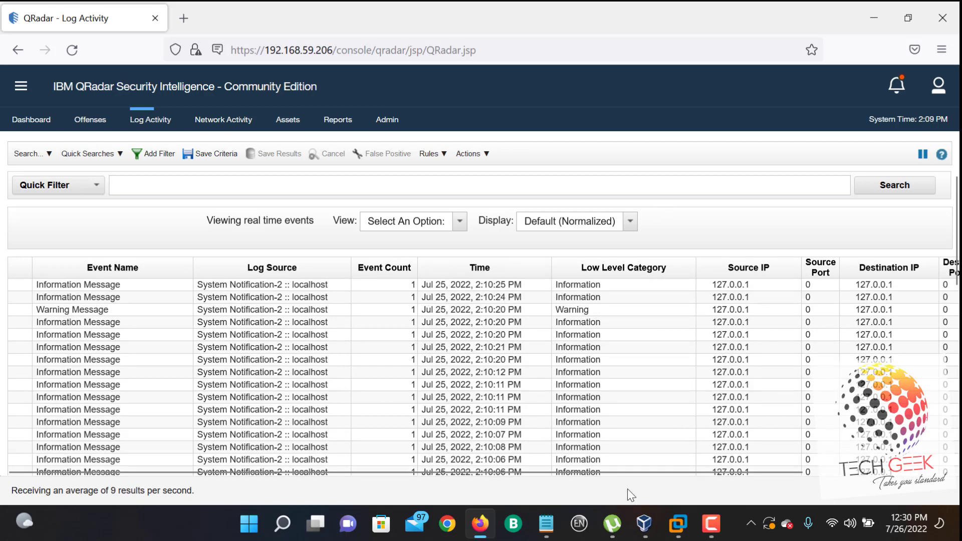
pyautogui.moveTo(566, 473); pyautogui.dragTo(794, 482)
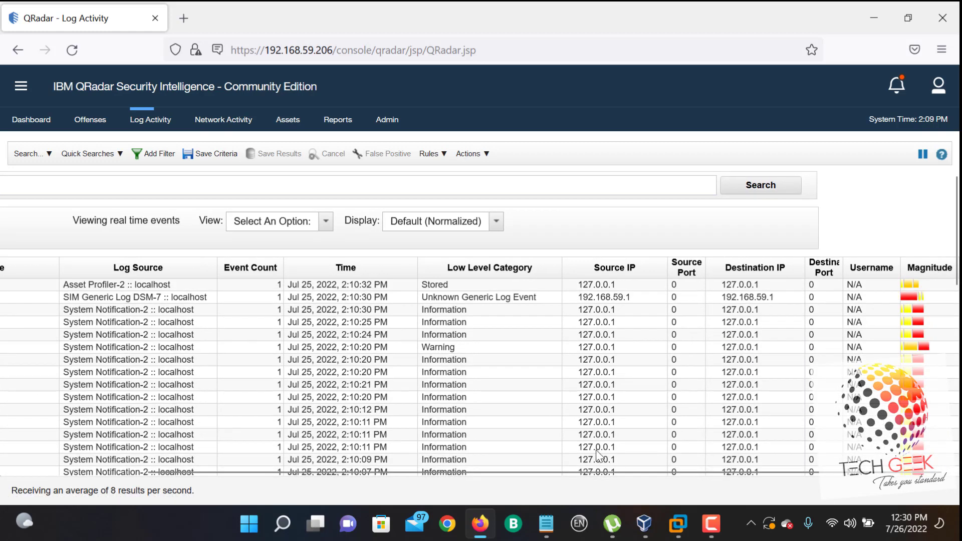
# Step: Switch the event display to Raw Events and look across the Payload column
pyautogui.moveTo(570, 477); pyautogui.dragTo(267, 476)
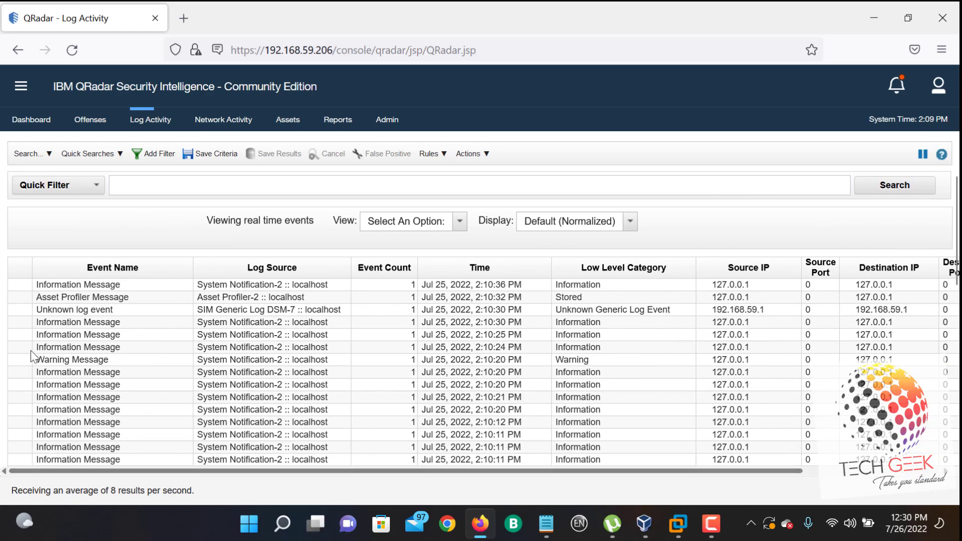
pyautogui.click(625, 223)
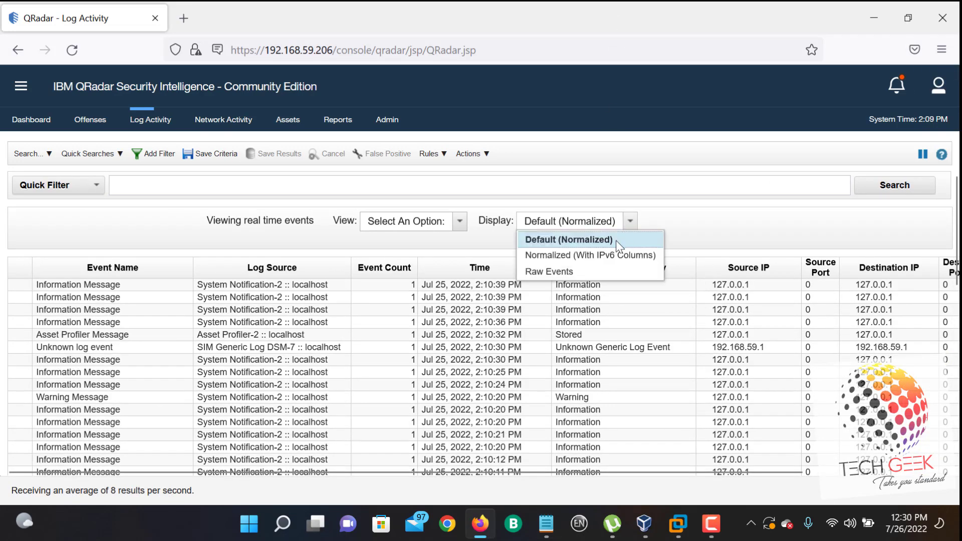
pyautogui.click(579, 270)
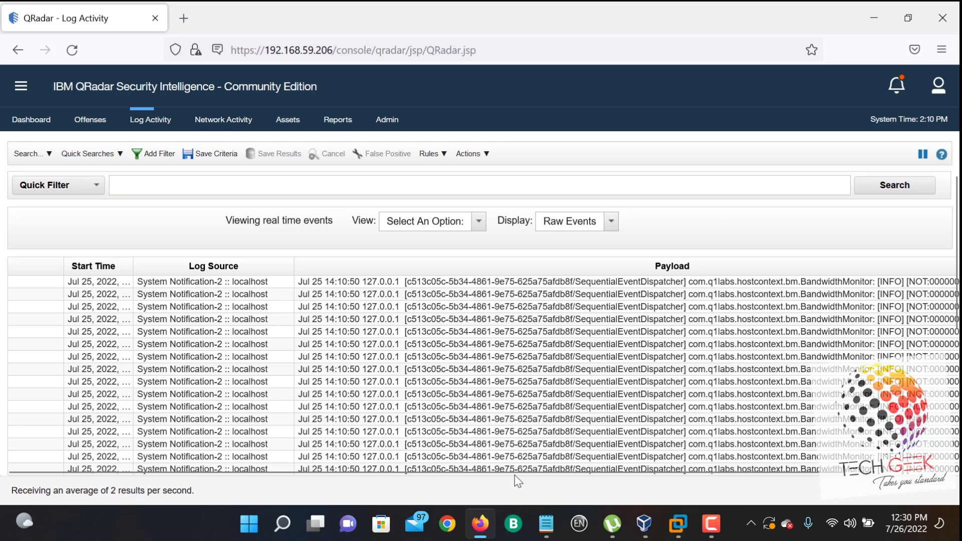
pyautogui.moveTo(521, 472); pyautogui.dragTo(839, 469)
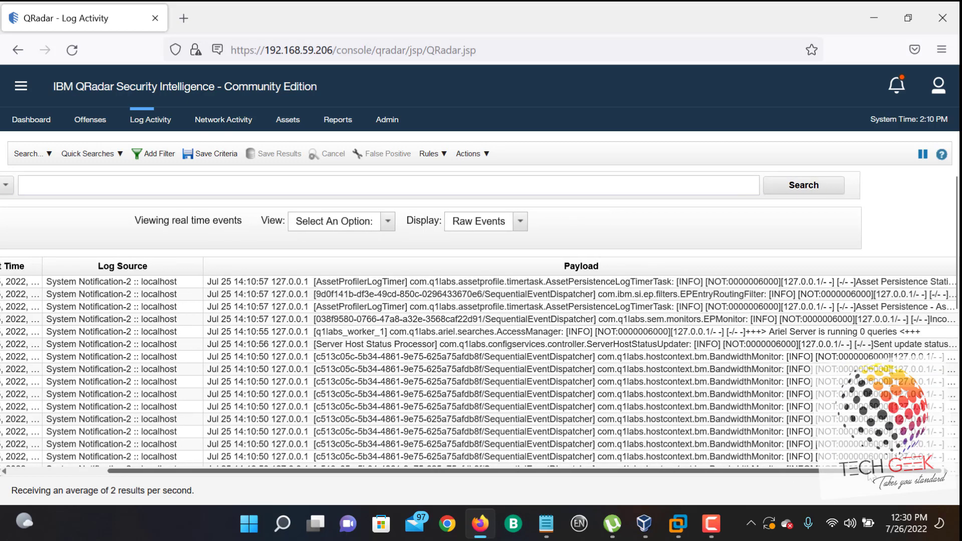
# Step: Return the event display to Default (Normalized)
pyautogui.click(513, 226)
pyautogui.click(512, 226)
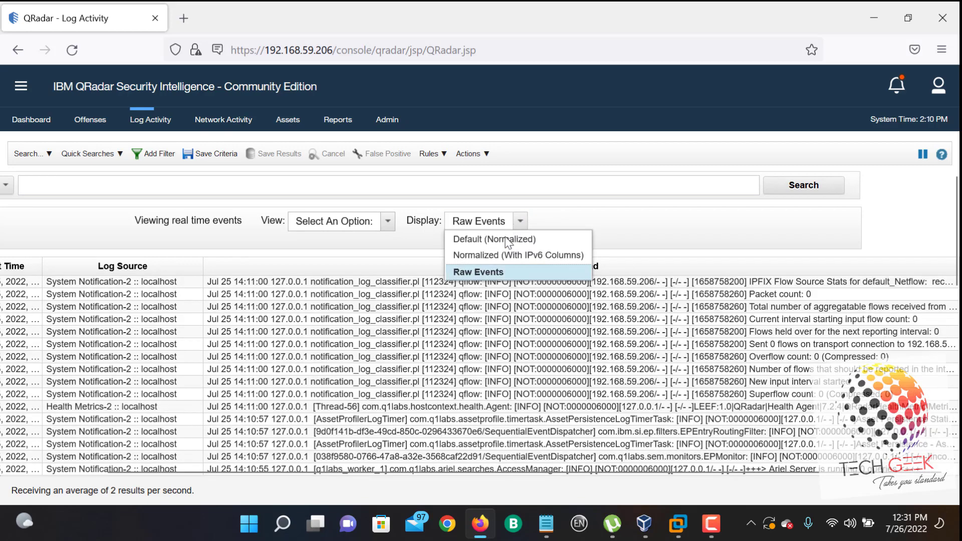
pyautogui.click(501, 239)
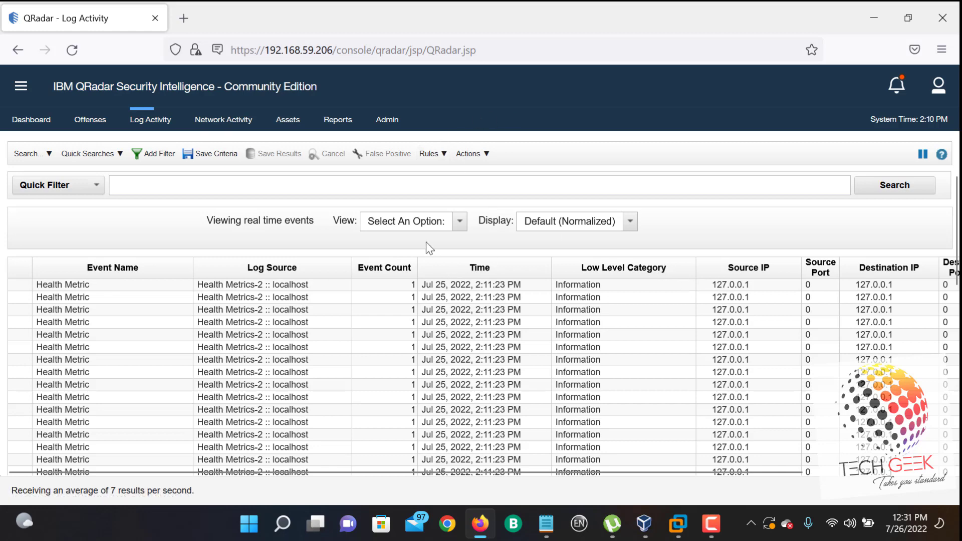
# Step: Set the time range to Last 3 Hours and look through the records chart and the first page of events
pyautogui.click(416, 228)
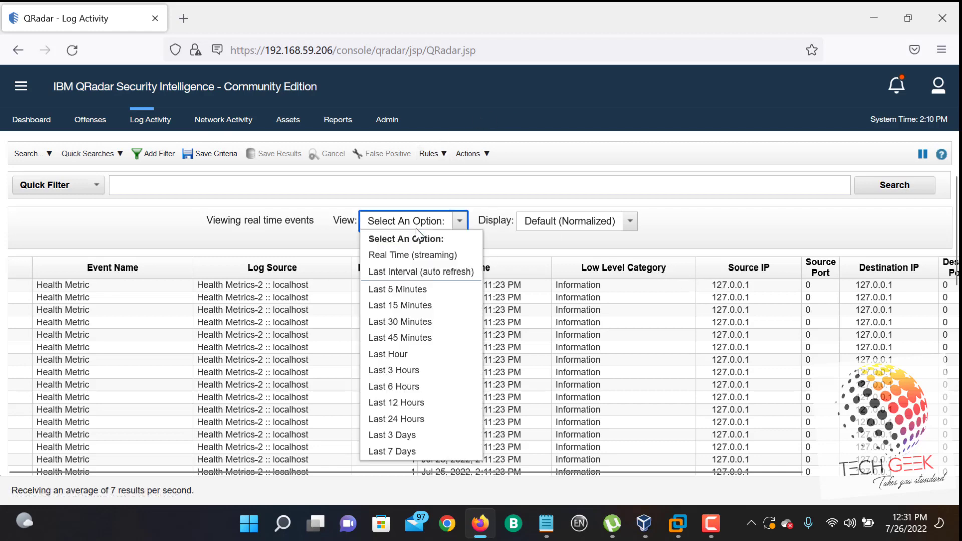
pyautogui.click(422, 377)
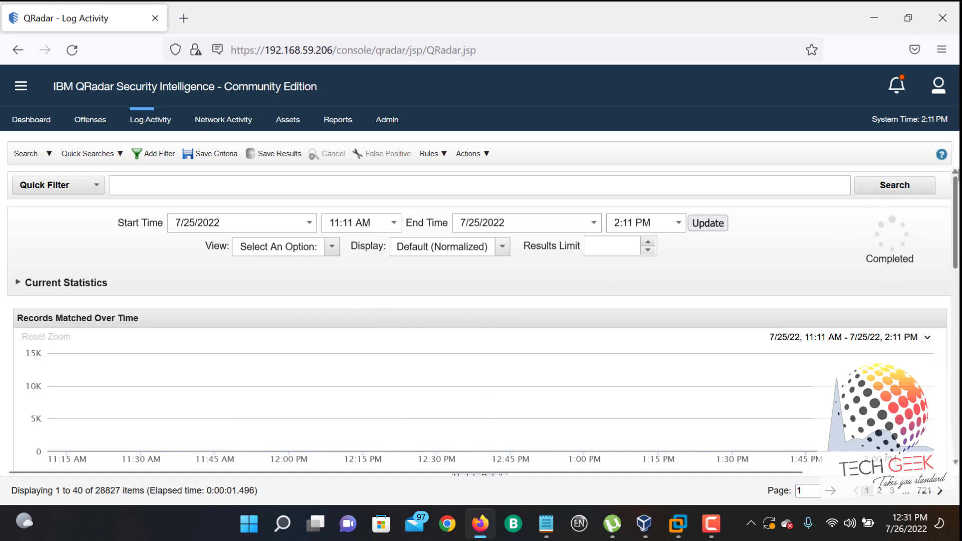
pyautogui.scroll(-3, 958, 272)
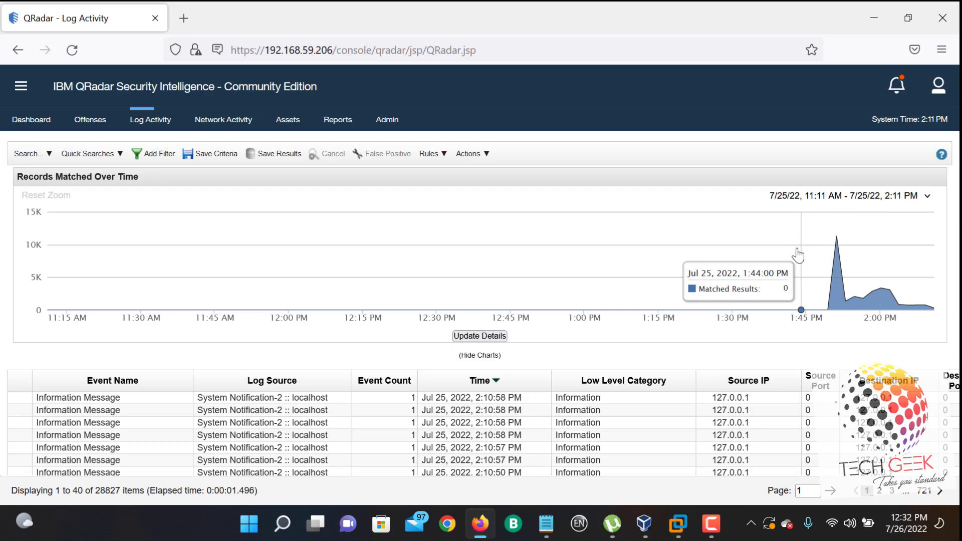
pyautogui.scroll(-4, 956, 301)
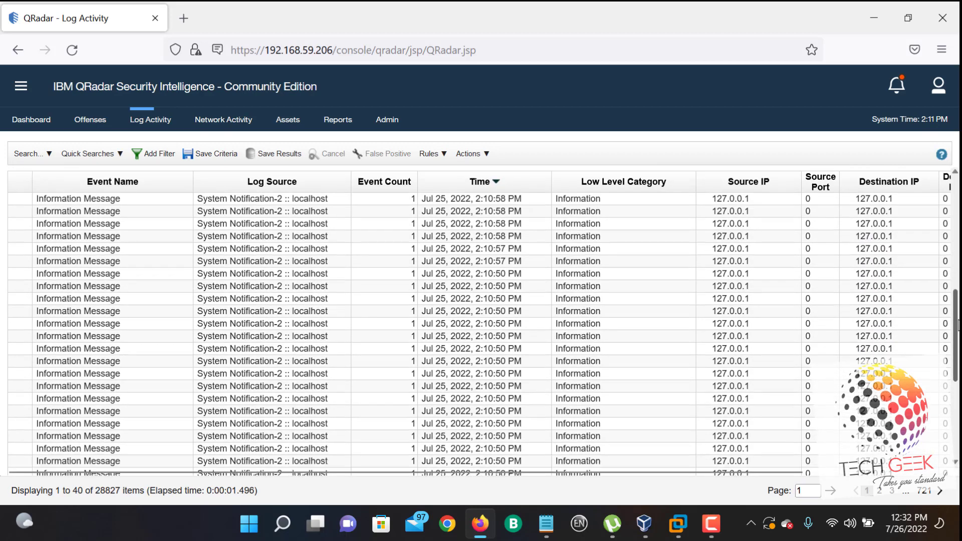
pyautogui.scroll(-3, 958, 325)
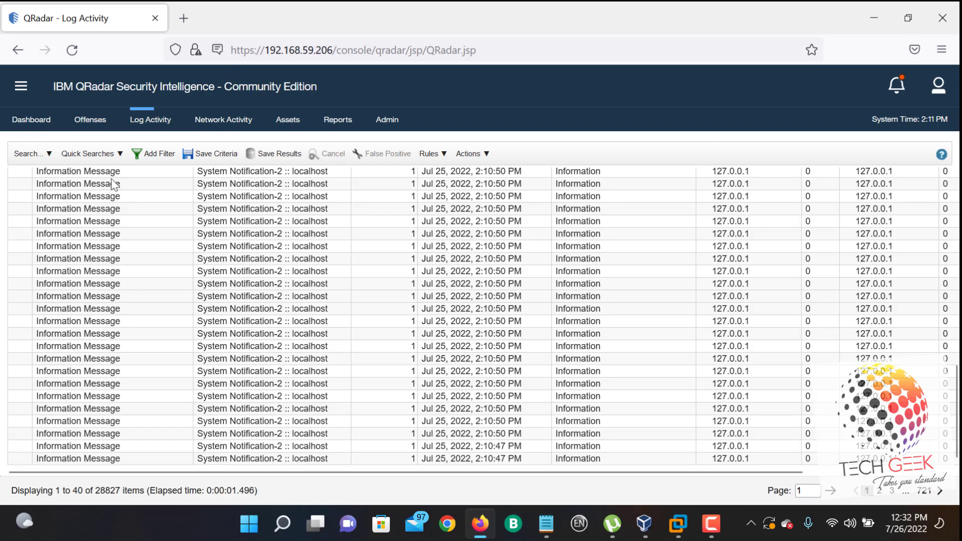
pyautogui.moveTo(29, 173); pyautogui.dragTo(43, 431)
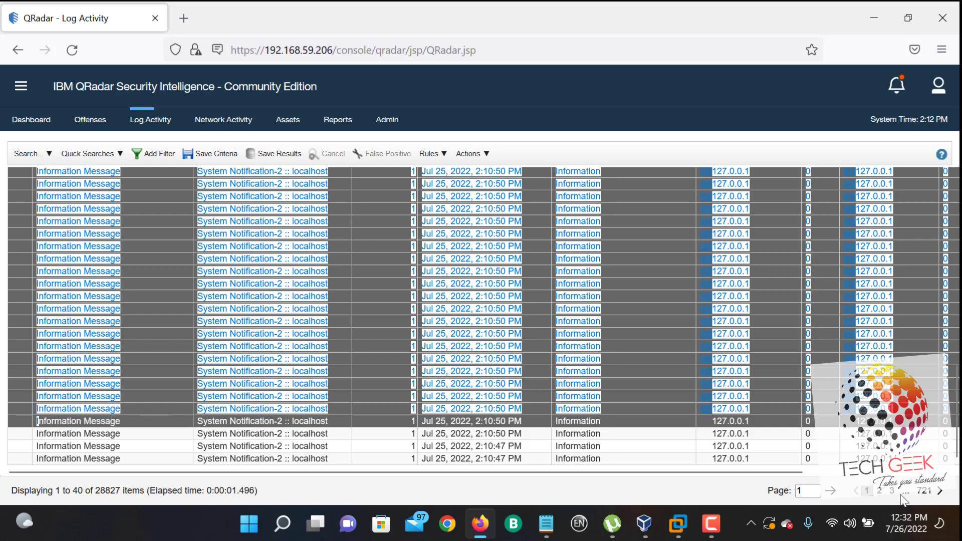
# Step: Open the last results page, 721, and examine its Ariel Property Added and Asset Profiler Message rows
pyautogui.click(924, 491)
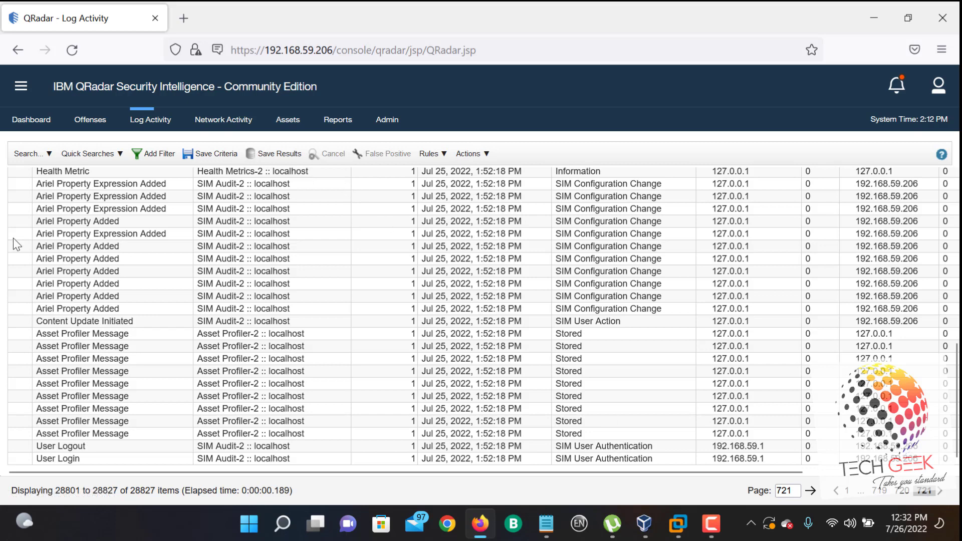
pyautogui.moveTo(31, 243); pyautogui.dragTo(32, 334)
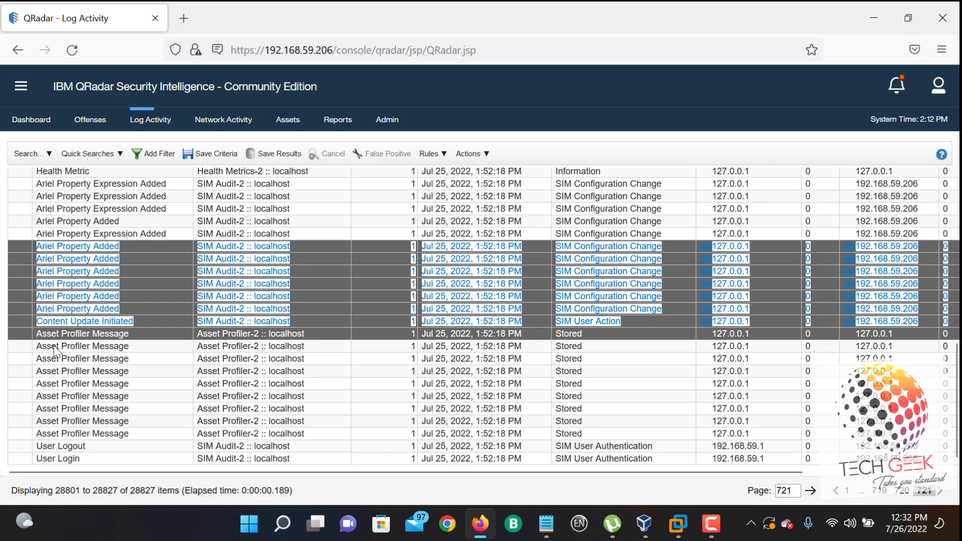
pyautogui.click(52, 347)
pyautogui.moveTo(50, 379); pyautogui.dragTo(51, 422)
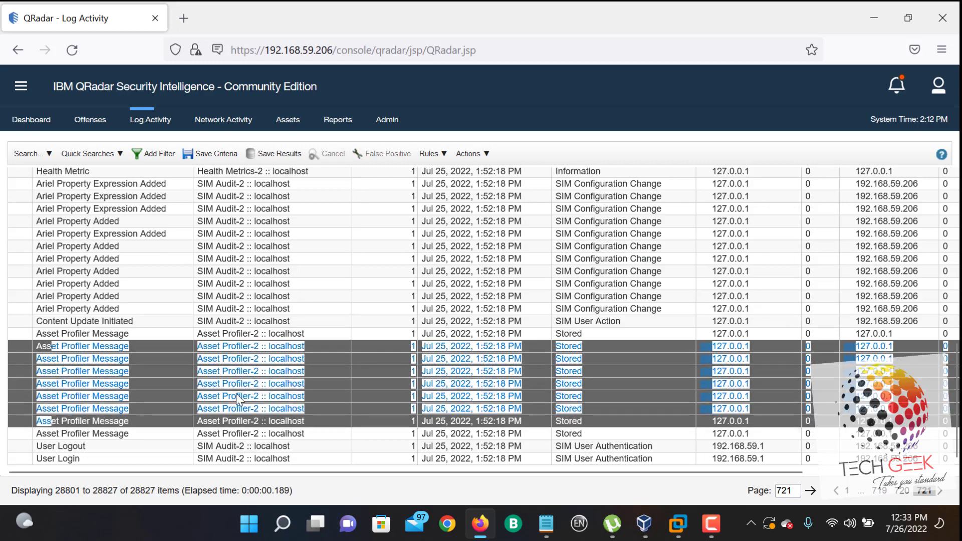
# Step: Check the available Display groupings for the results and widen the blank first column of the event table
pyautogui.scroll(5, 243, 394)
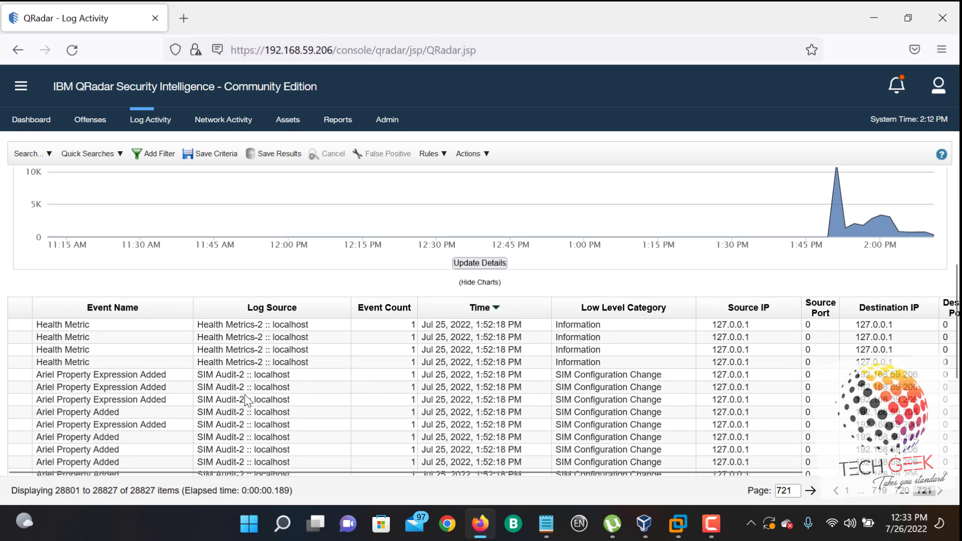
pyautogui.scroll(5, 246, 400)
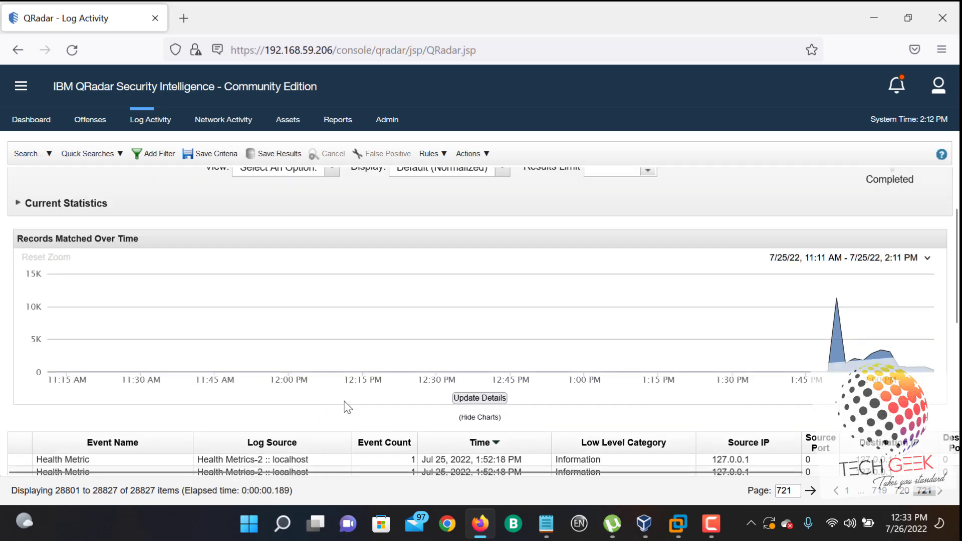
pyautogui.click(502, 246)
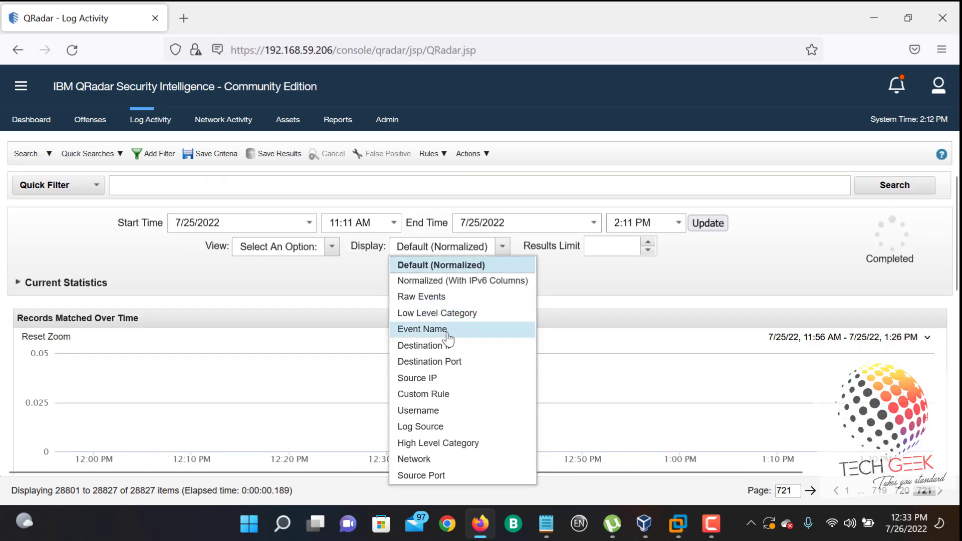
pyautogui.scroll(-2, 4, 361)
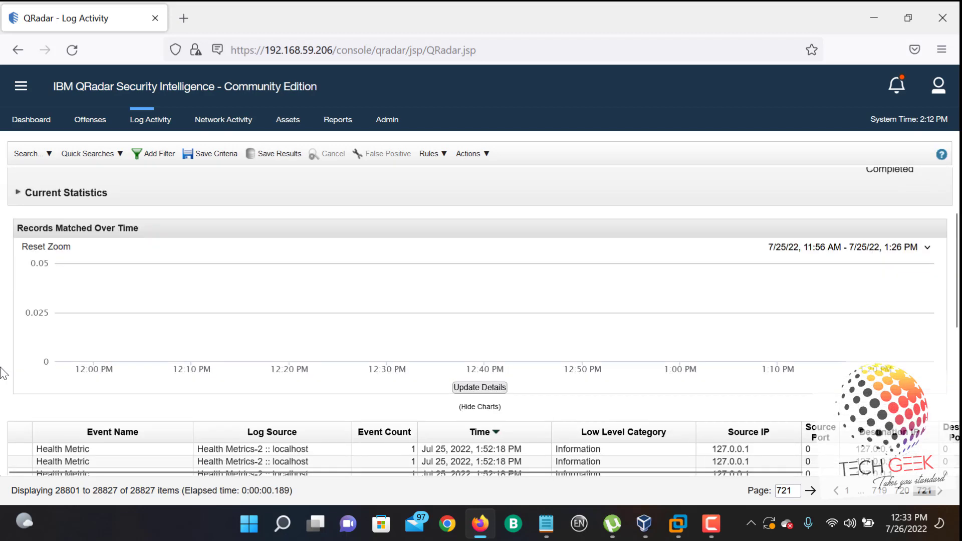
pyautogui.scroll(-2, 2, 373)
pyautogui.moveTo(32, 358); pyautogui.dragTo(131, 358)
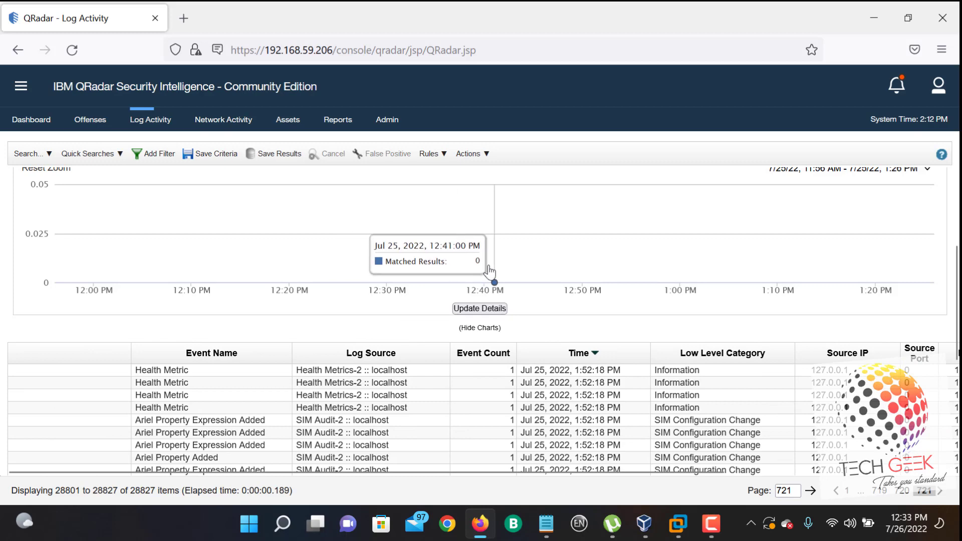
# Step: Group the results by Event Name and review the Top 10 charts and the grouped event table
pyautogui.scroll(4, 708, 299)
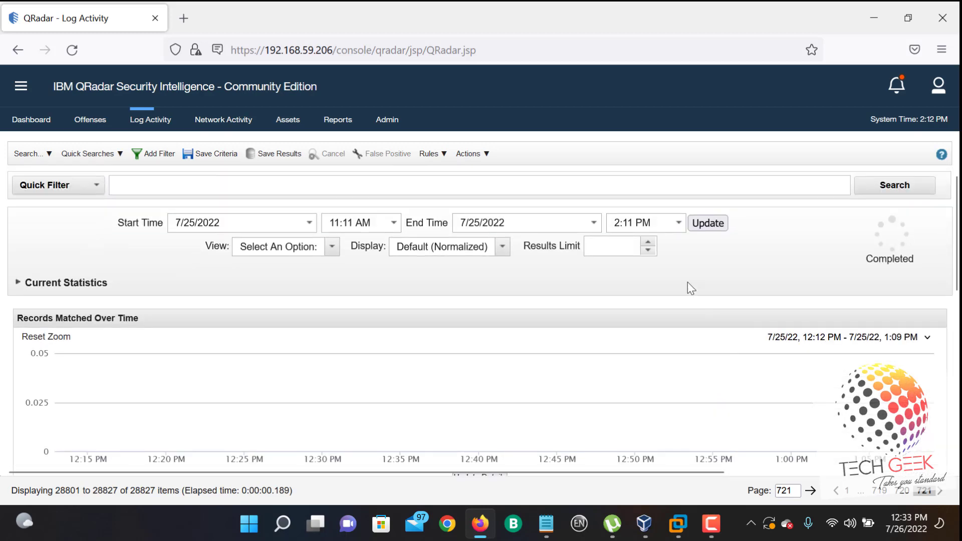
pyautogui.click(485, 242)
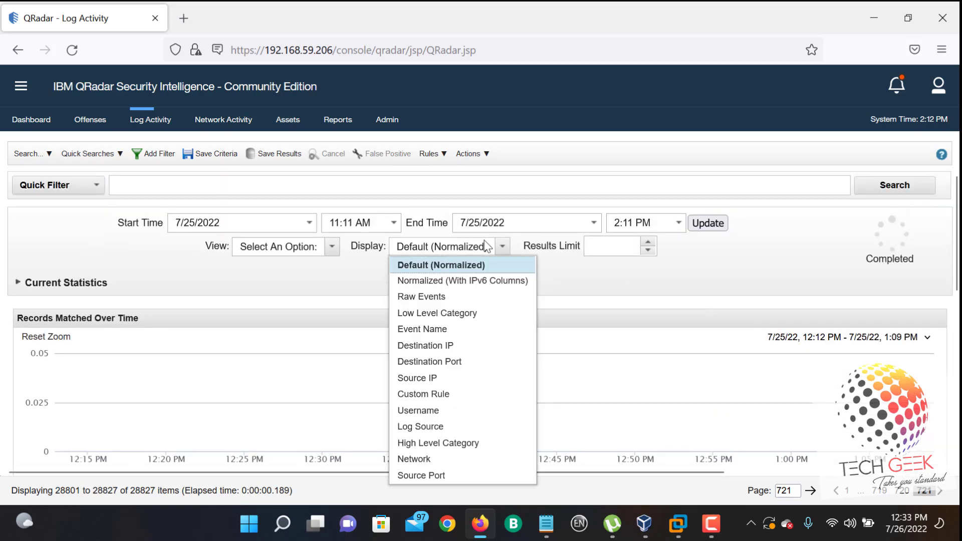
pyautogui.click(445, 331)
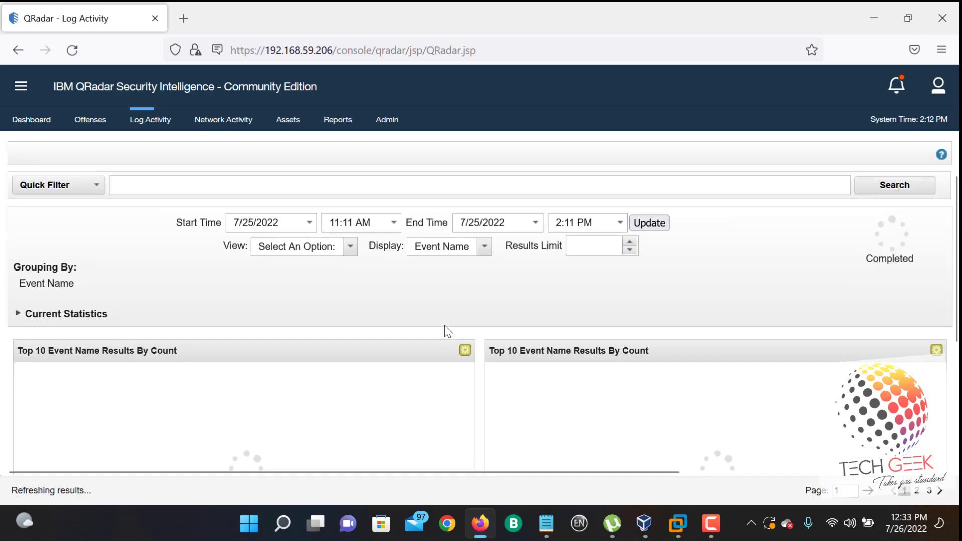
pyautogui.scroll(-2, 494, 297)
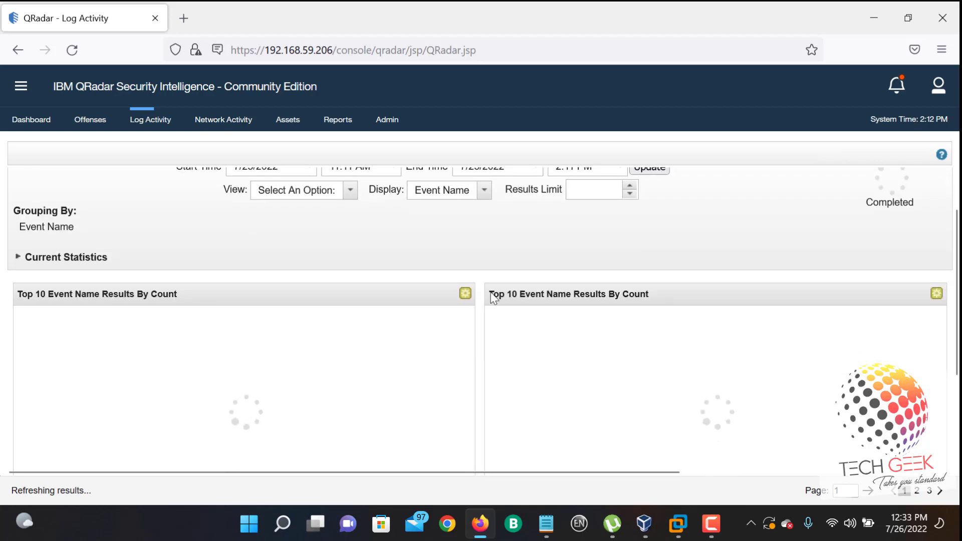
pyautogui.scroll(-2, 483, 294)
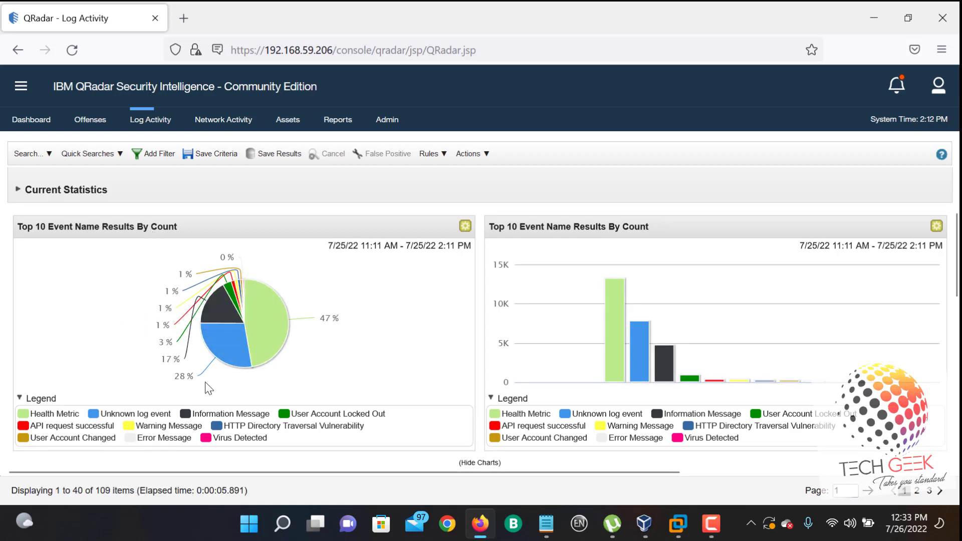
pyautogui.scroll(-1, 954, 318)
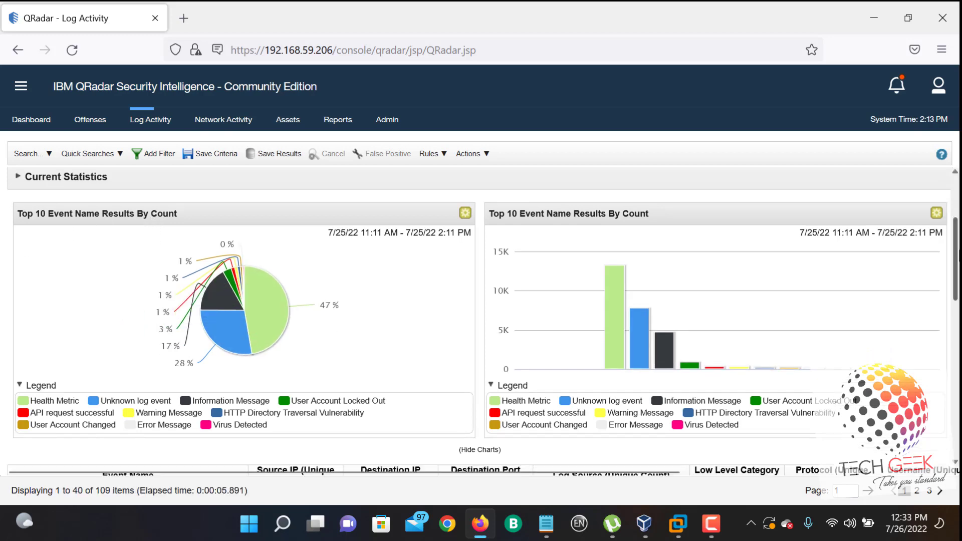
pyautogui.scroll(-5, 955, 347)
pyautogui.moveTo(955, 347); pyautogui.dragTo(957, 326)
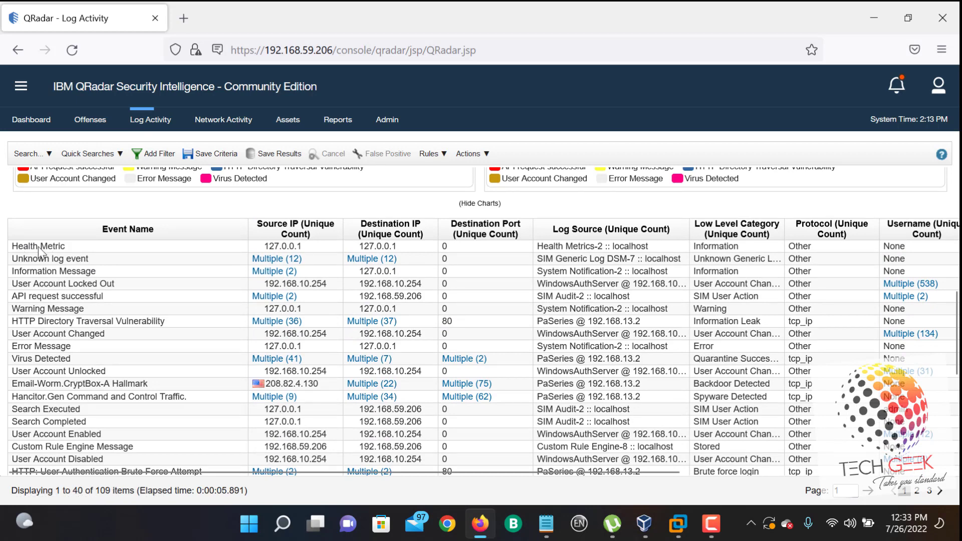
# Step: Open the list of events behind the Information Message row and maximize its window
pyautogui.click(87, 273)
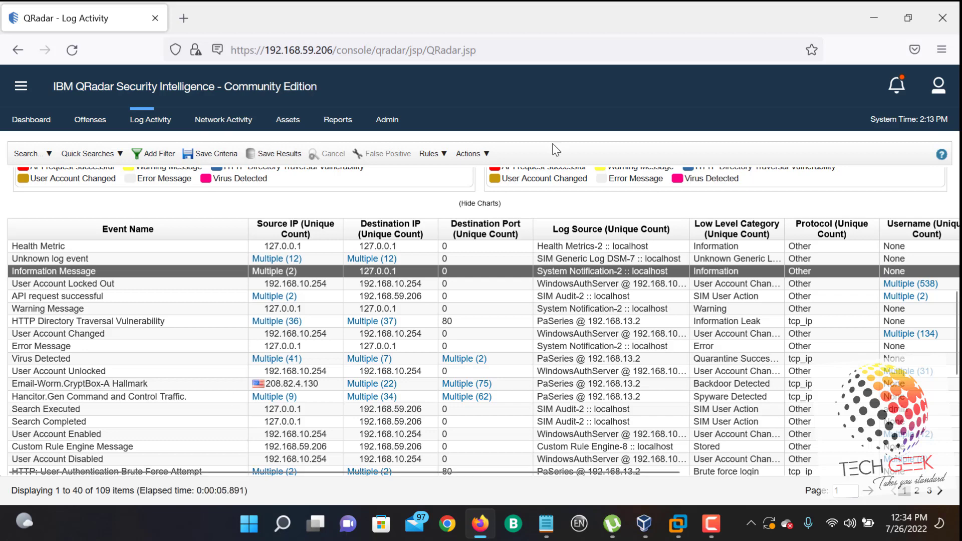
pyautogui.doubleClick(246, 270)
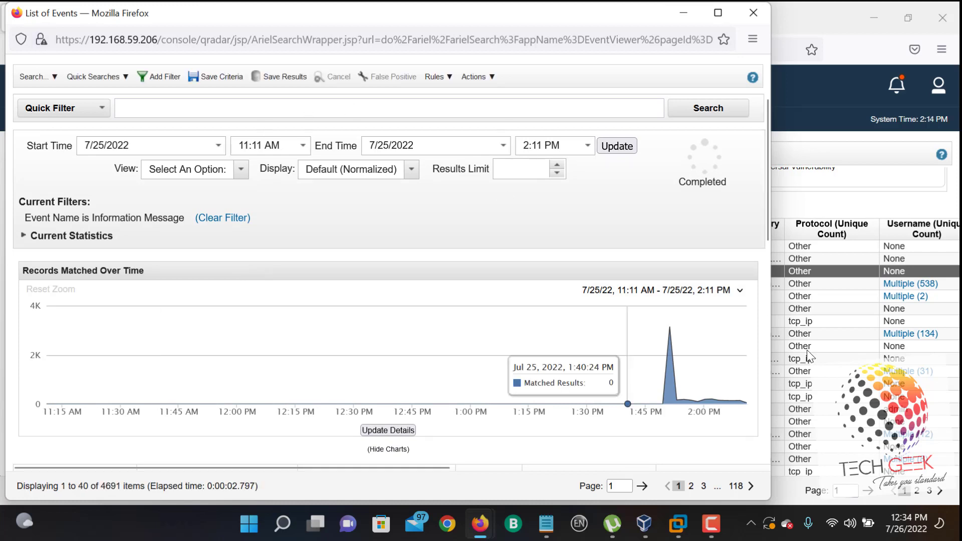
pyautogui.click(717, 13)
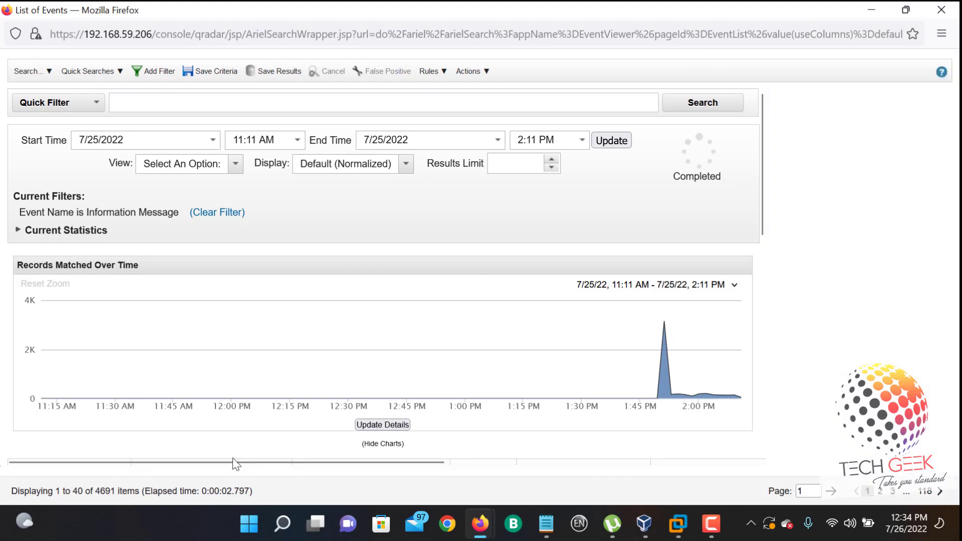
# Step: Examine the Information Message events, their total item count and the Display options offered for this filtered list
pyautogui.scroll(-5, 245, 431)
pyautogui.scroll(-3, 245, 427)
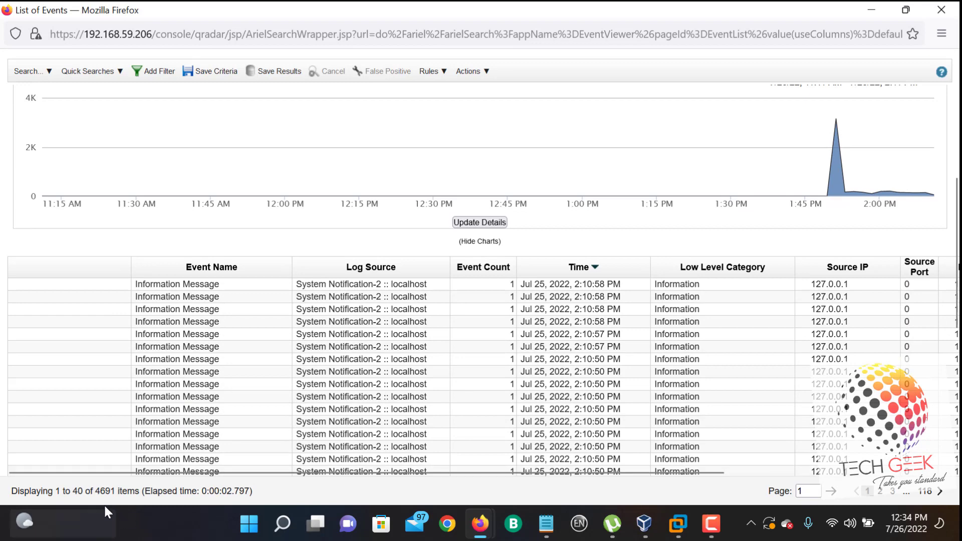
pyautogui.doubleClick(105, 491)
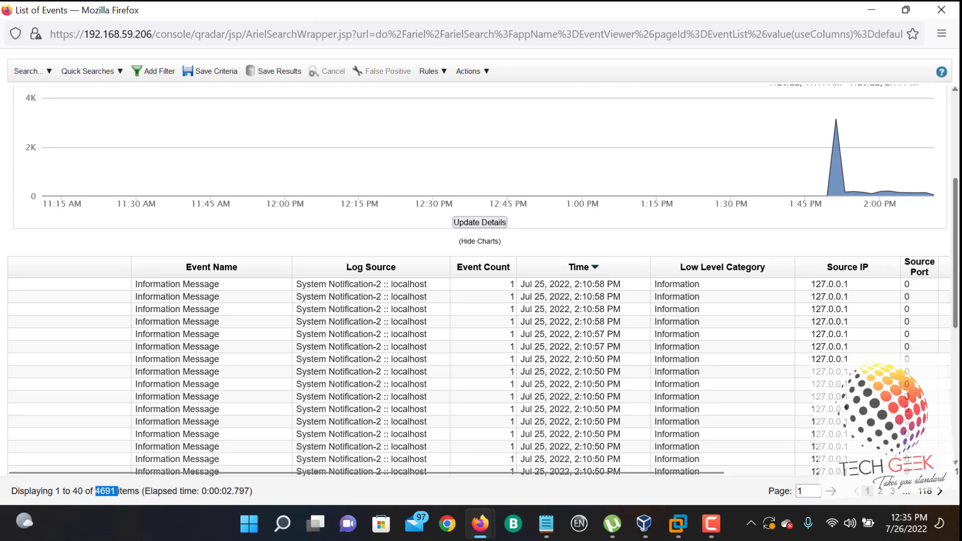
pyautogui.scroll(-5, 750, 330)
pyautogui.scroll(6, 480, 281)
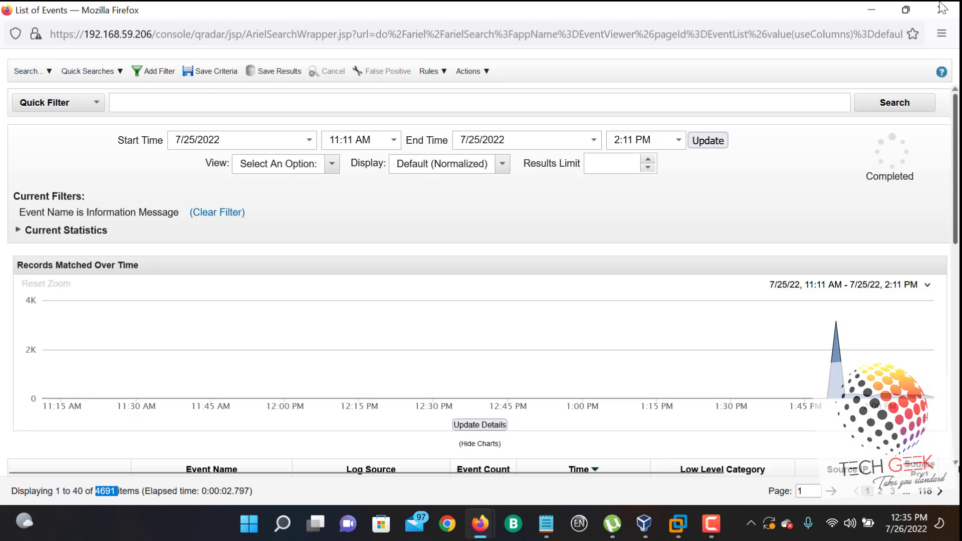
pyautogui.click(452, 170)
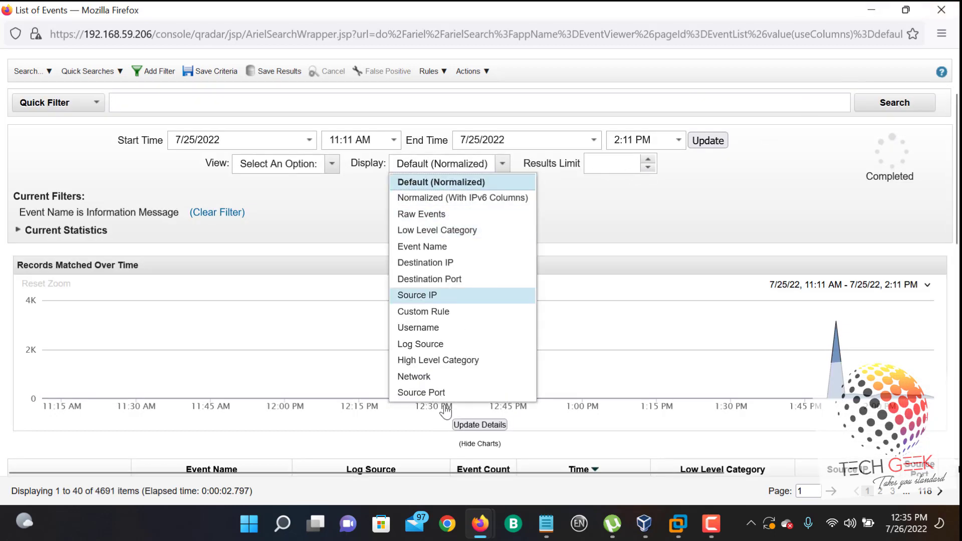
pyautogui.click(657, 206)
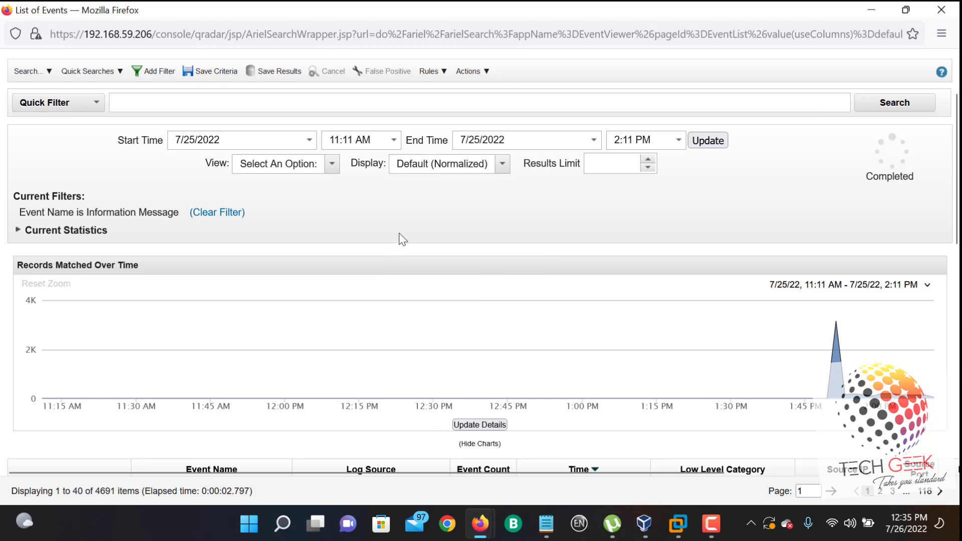
# Step: Check the Display options and total item count of the Information Message event list, and close its window
pyautogui.click(426, 167)
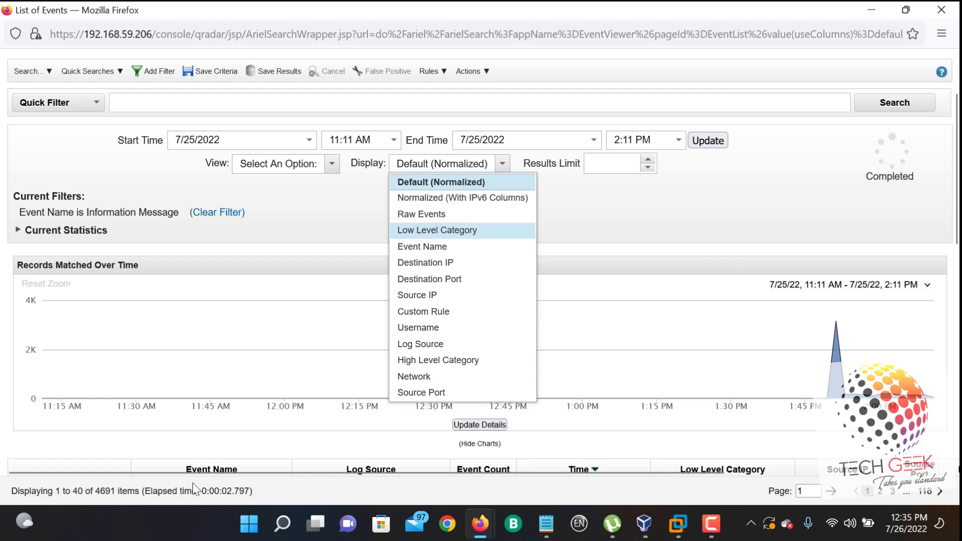
pyautogui.moveTo(99, 493); pyautogui.dragTo(114, 493)
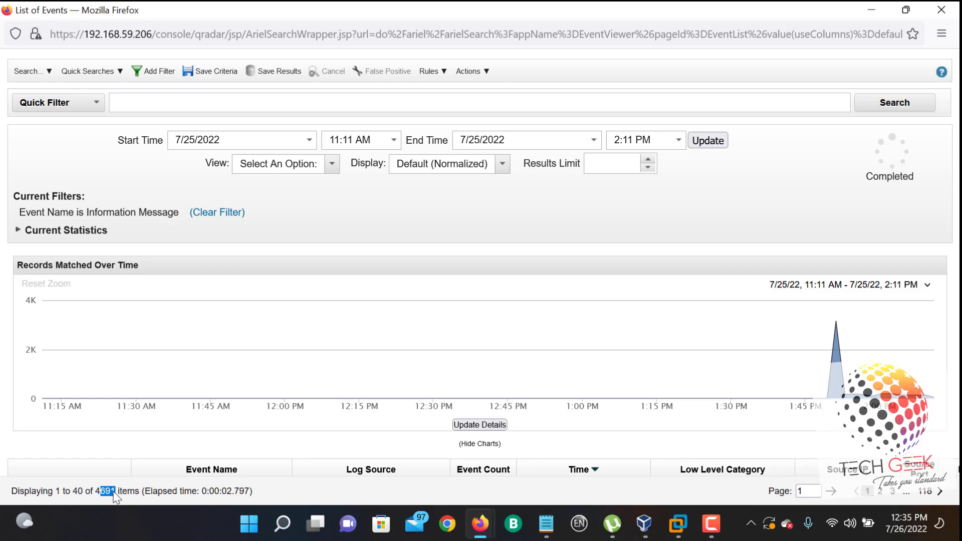
pyautogui.click(941, 10)
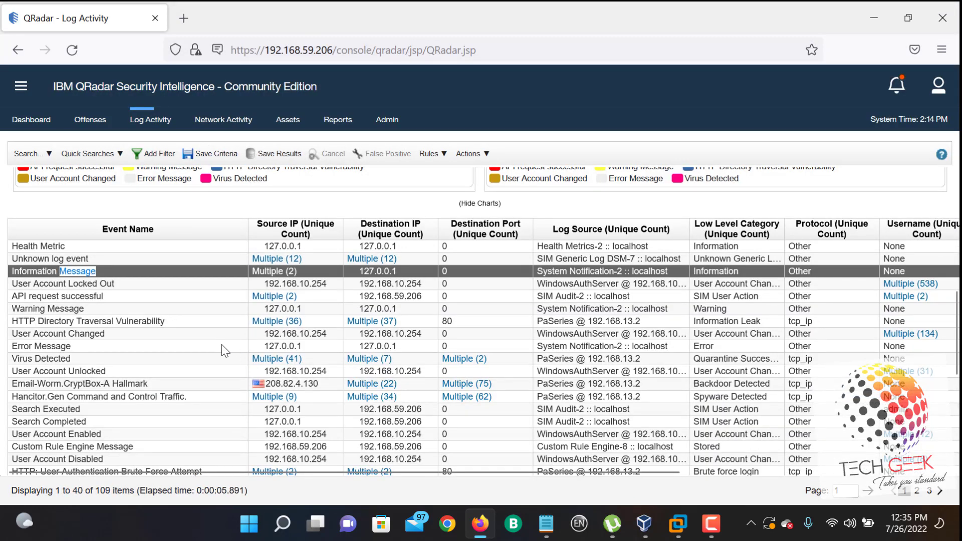
# Step: Set the time range of the results grouped by Event Name to Last 24 Hours
pyautogui.scroll(1, 460, 348)
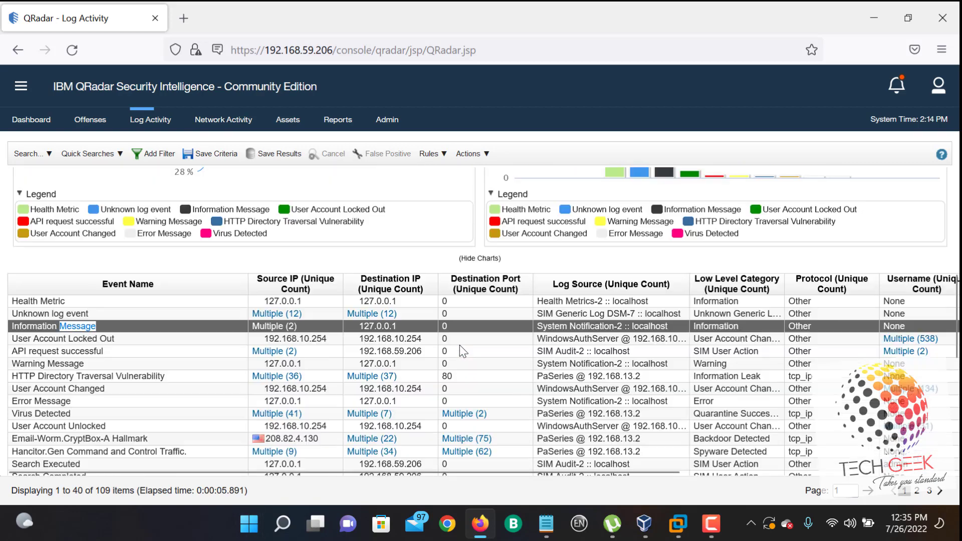
pyautogui.scroll(6, 459, 344)
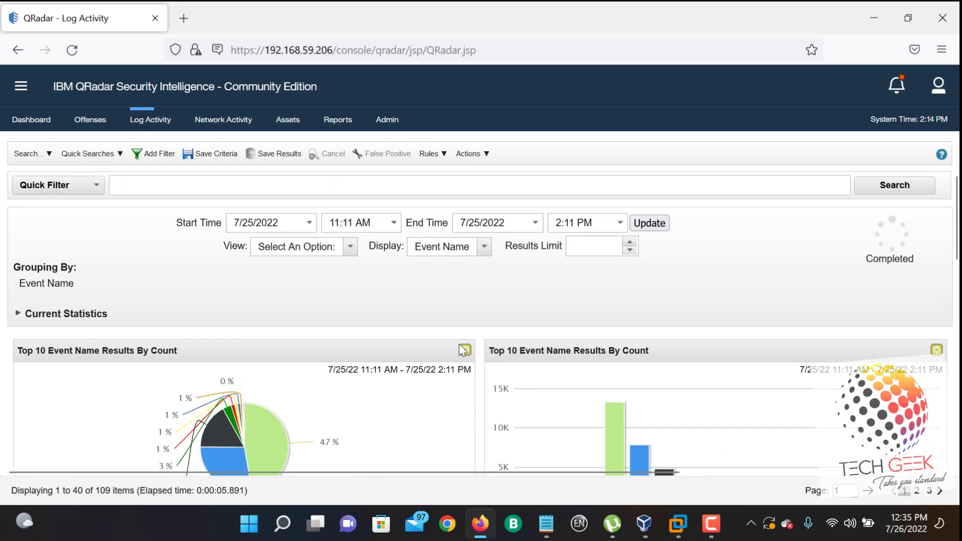
pyautogui.click(343, 253)
pyautogui.click(344, 253)
pyautogui.click(343, 253)
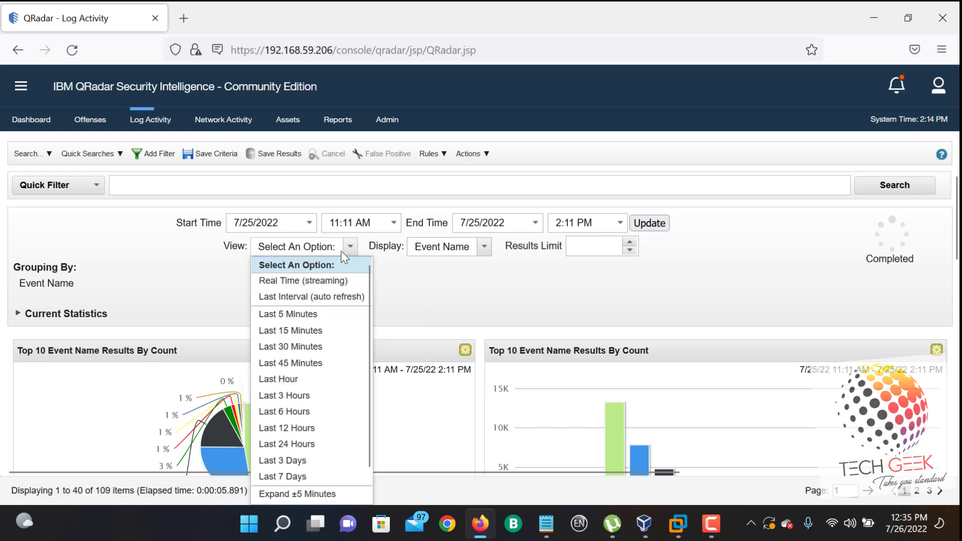
pyautogui.click(319, 449)
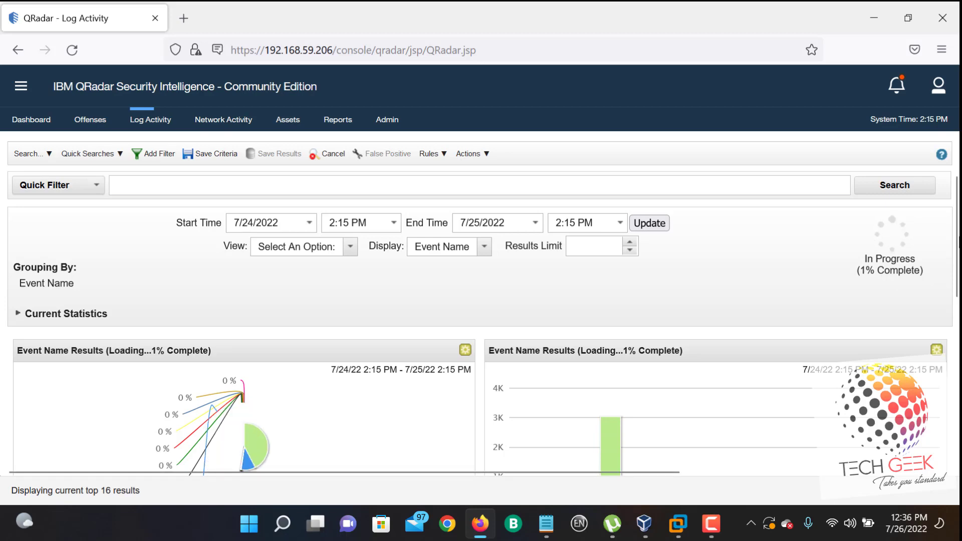
# Step: Open the event list behind the Email-Worm.CryptBox-A Hallmark row, view it maximized, and return to the grouped results
pyautogui.moveTo(954, 300); pyautogui.dragTo(950, 240)
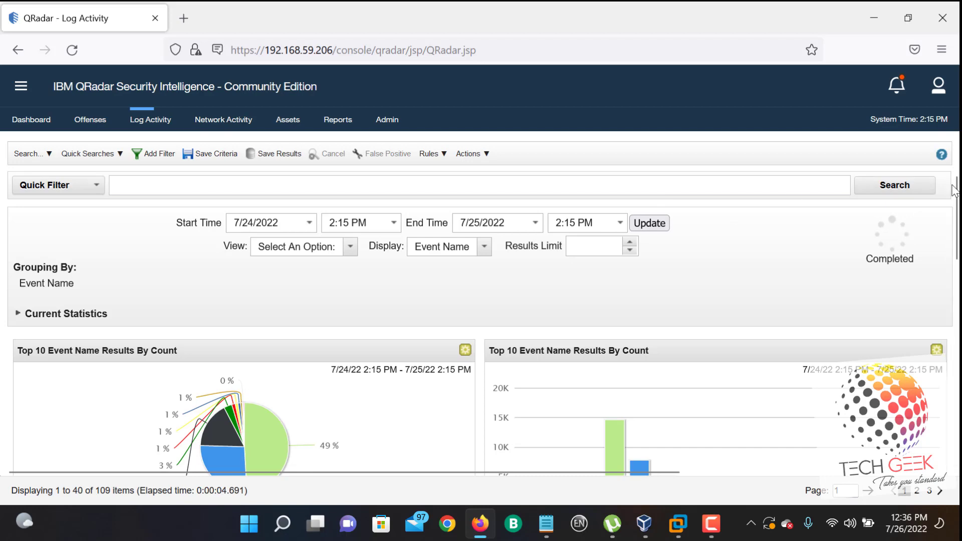
pyautogui.scroll(-7, 887, 233)
pyautogui.scroll(-5, 479, 320)
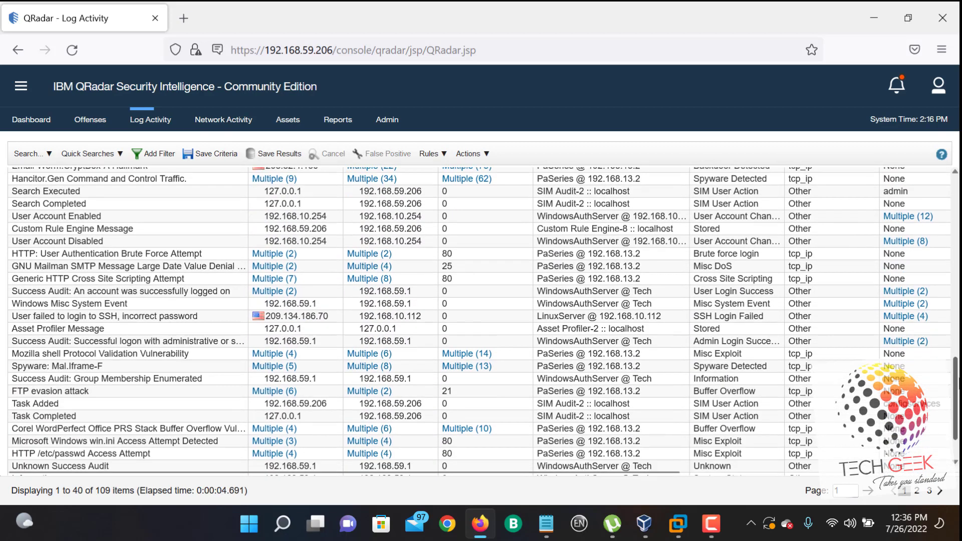
pyautogui.scroll(3, 480, 321)
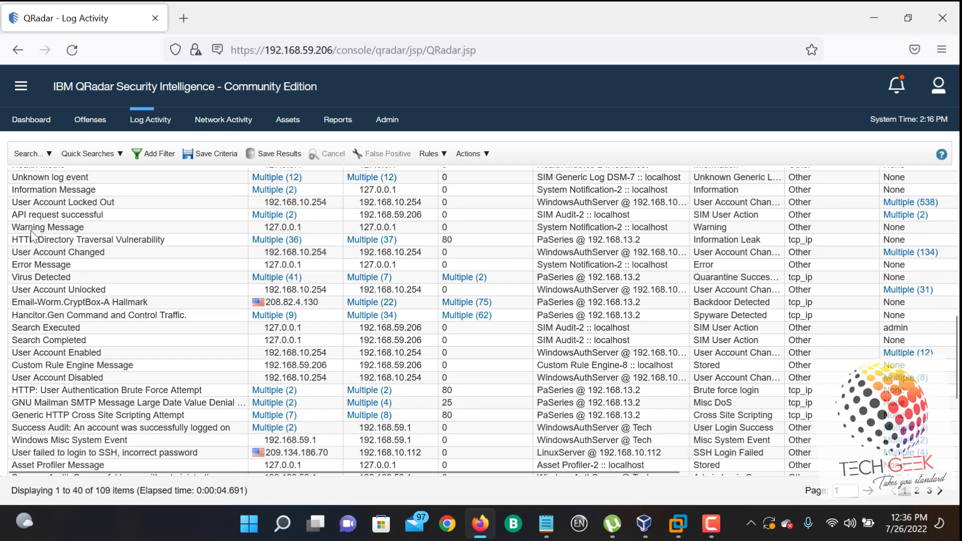
pyautogui.doubleClick(83, 302)
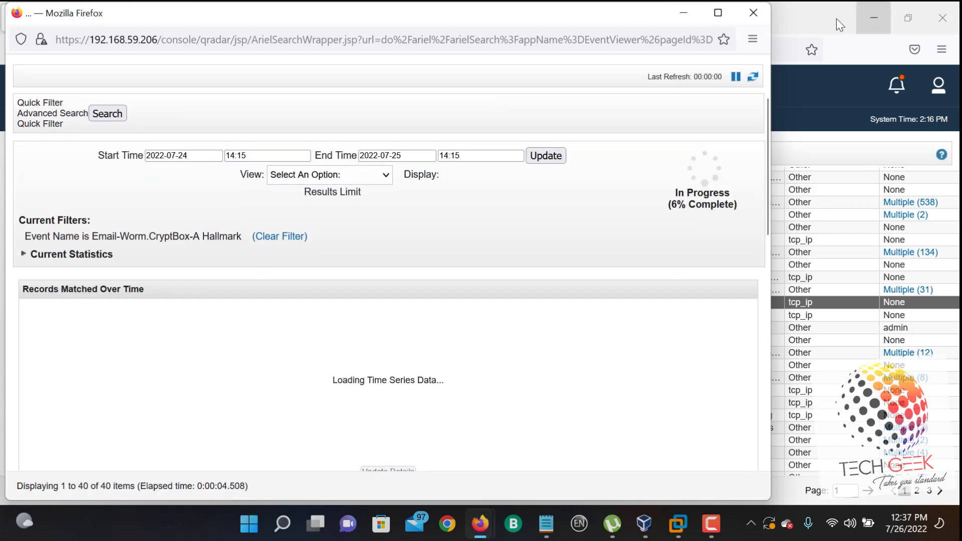
pyautogui.click(718, 13)
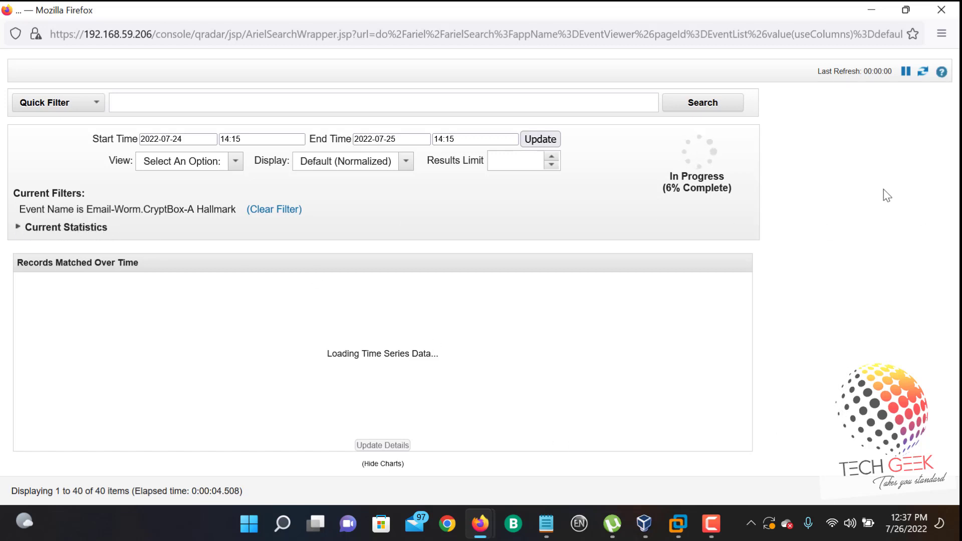
pyautogui.click(905, 10)
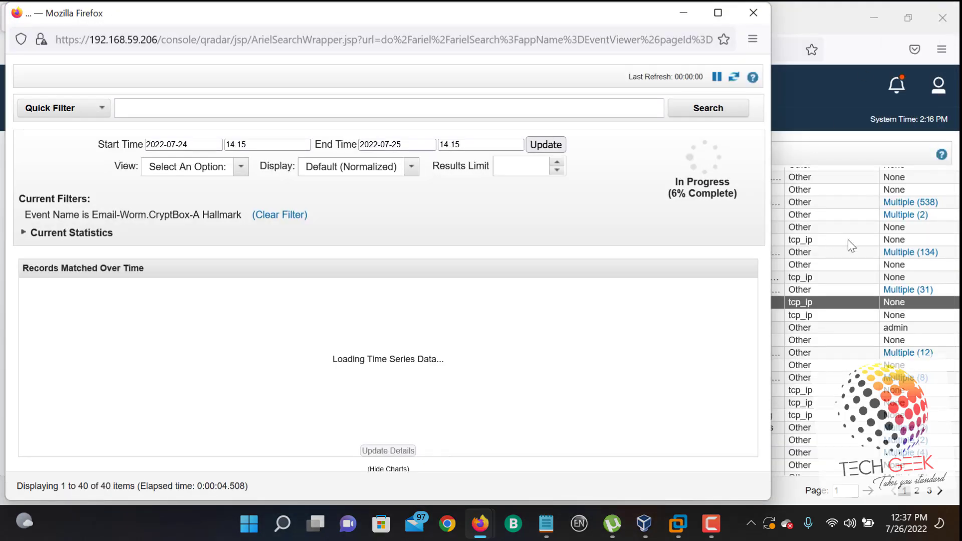
pyautogui.click(863, 255)
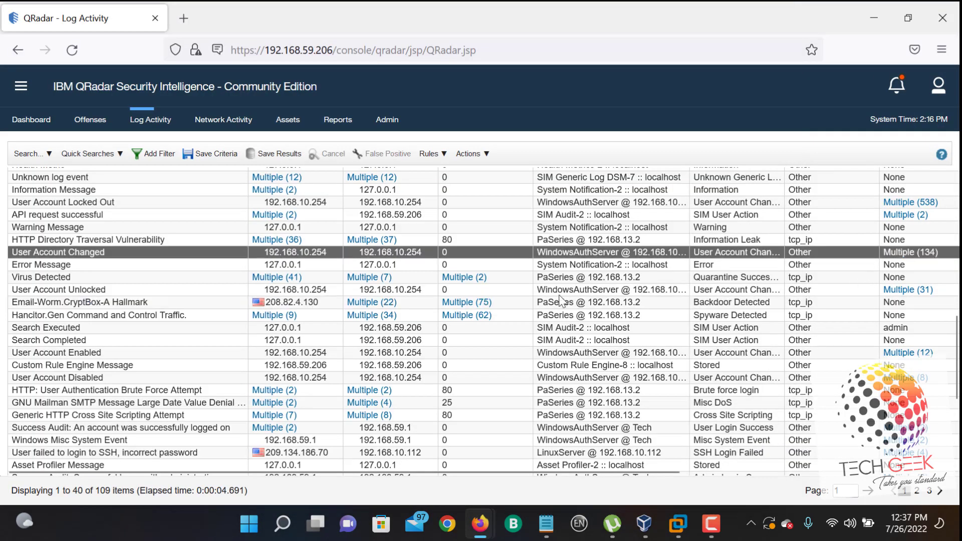
# Step: Open and close the destination IP details of the Hancitor.Gen Command and Control Traffic row, and highlight the User Account Enabled row
pyautogui.click(381, 316)
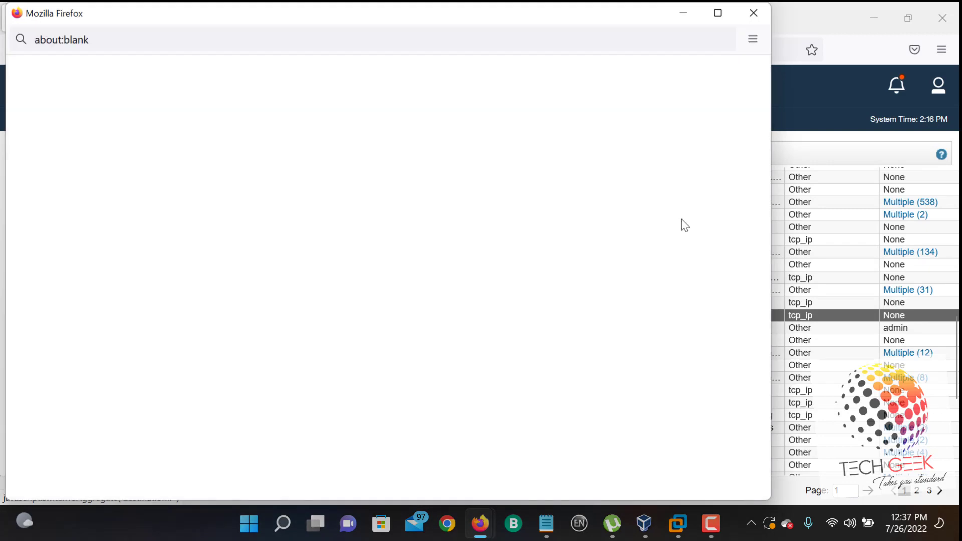
pyautogui.click(753, 11)
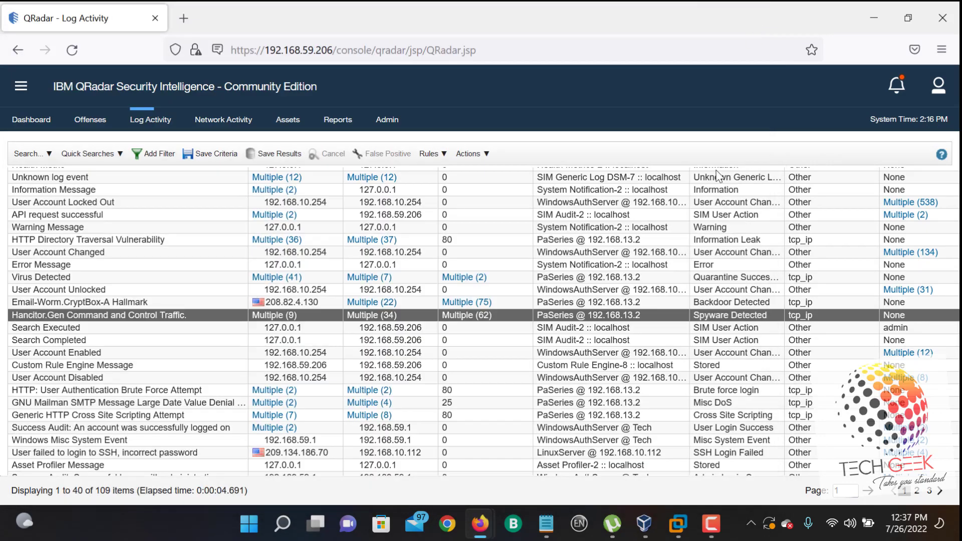
pyautogui.click(129, 330)
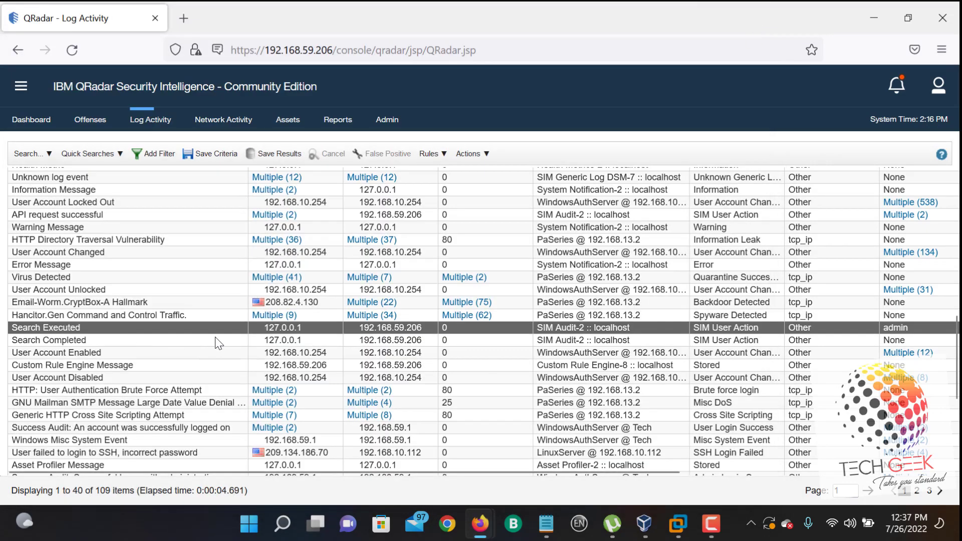
pyautogui.click(309, 357)
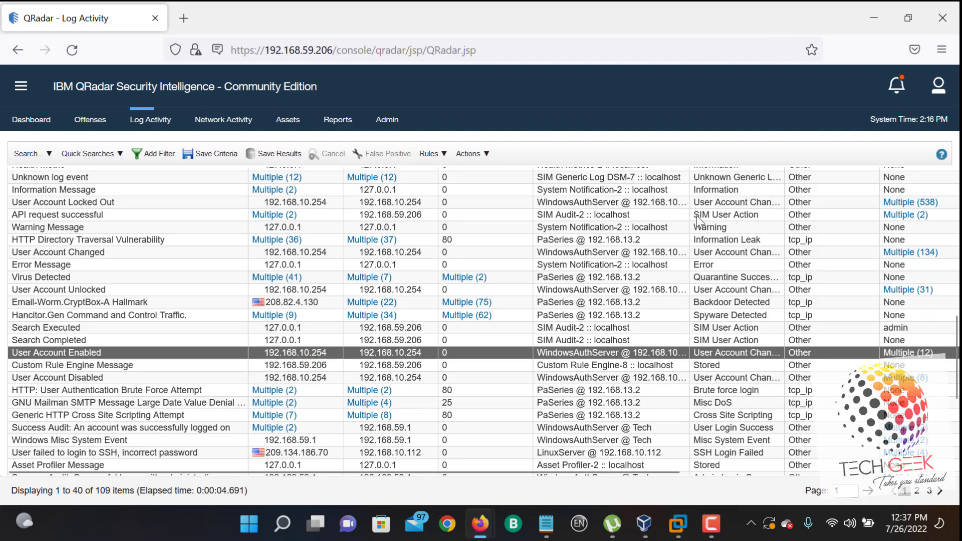
# Step: Examine the remaining rows of the grouped event table, including User Account Created, and return to the search settings
pyautogui.moveTo(696, 216)
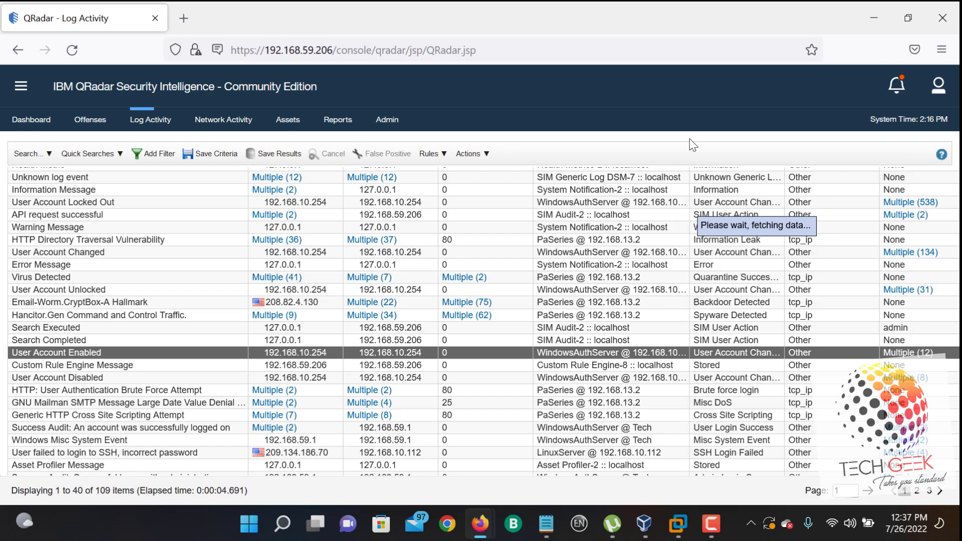
pyautogui.scroll(-3, 291, 401)
pyautogui.scroll(-6, 291, 401)
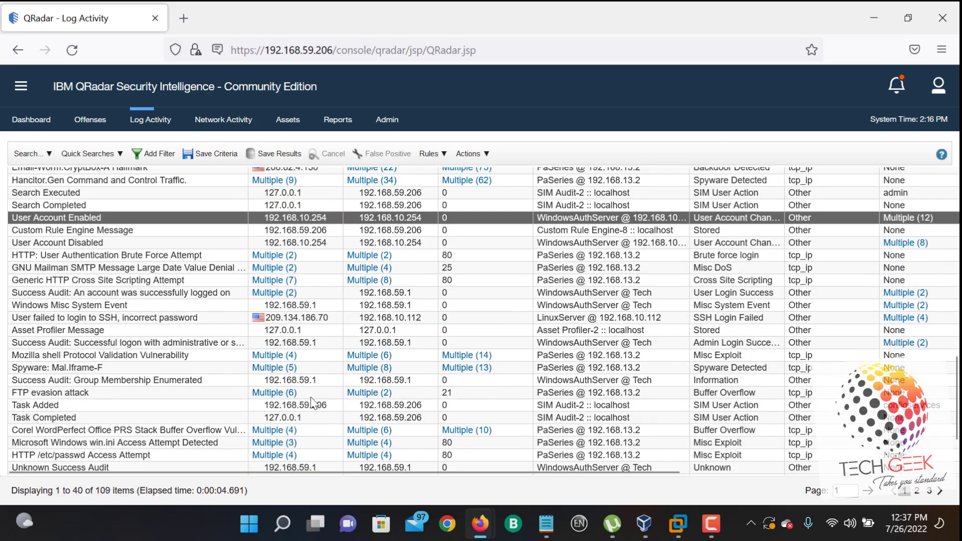
pyautogui.scroll(-3, 318, 441)
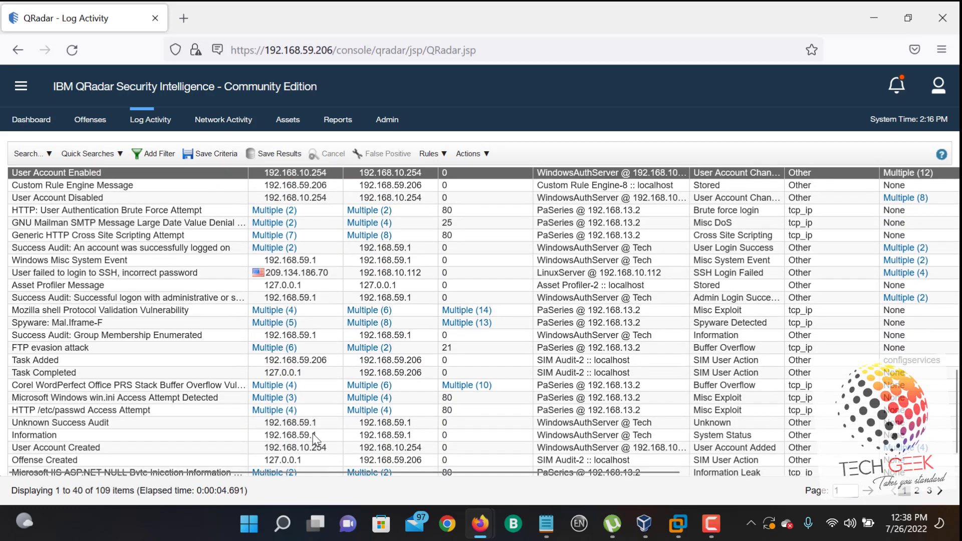
pyautogui.click(313, 449)
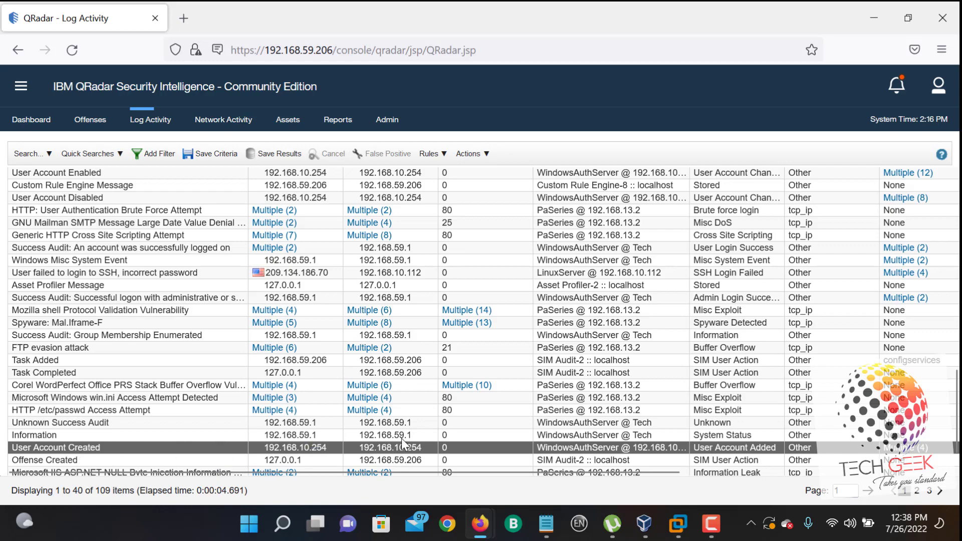
pyautogui.scroll(1, 403, 443)
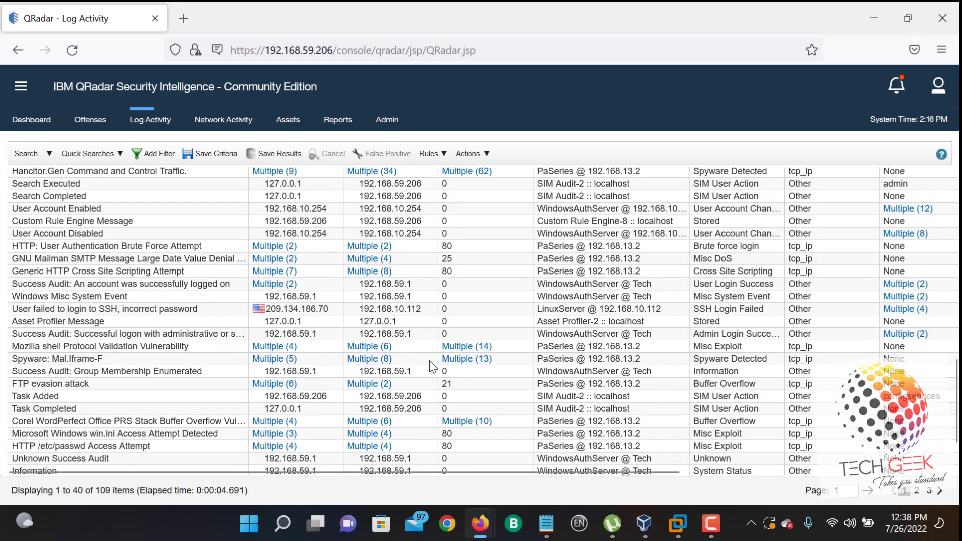
pyautogui.scroll(5, 426, 370)
pyautogui.scroll(6, 424, 366)
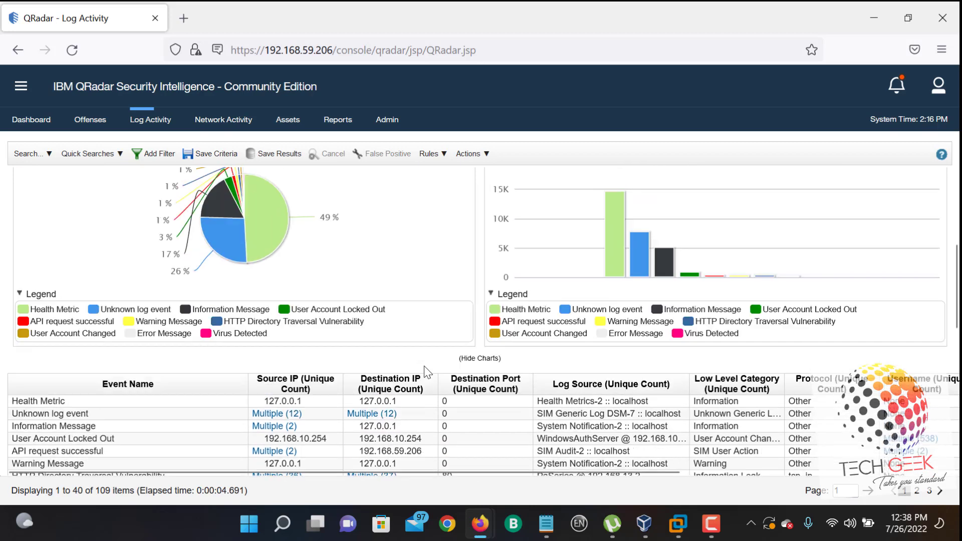
pyautogui.scroll(1, 424, 365)
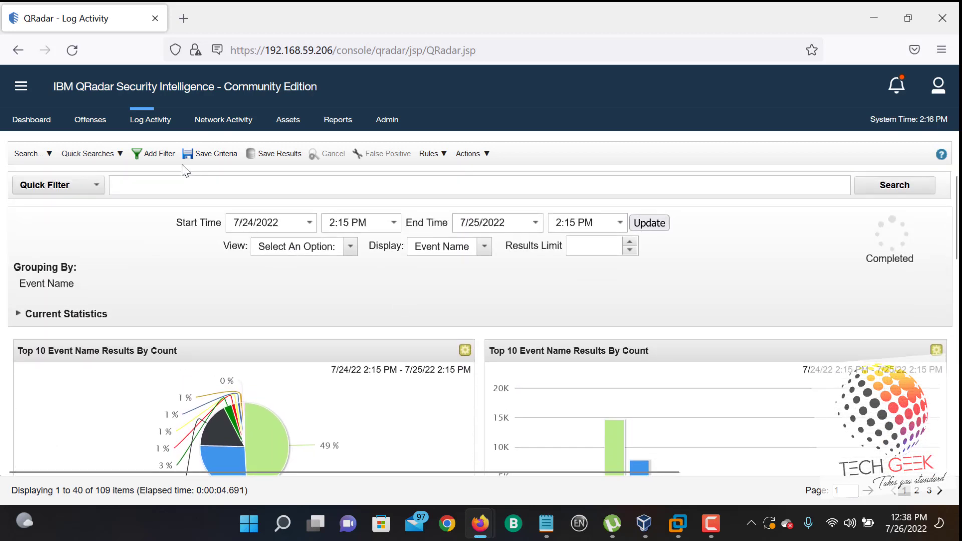
# Step: Start a new filter on Source or Destination IP with the operator Equal to any of and the value 192.168.10.254
pyautogui.click(153, 153)
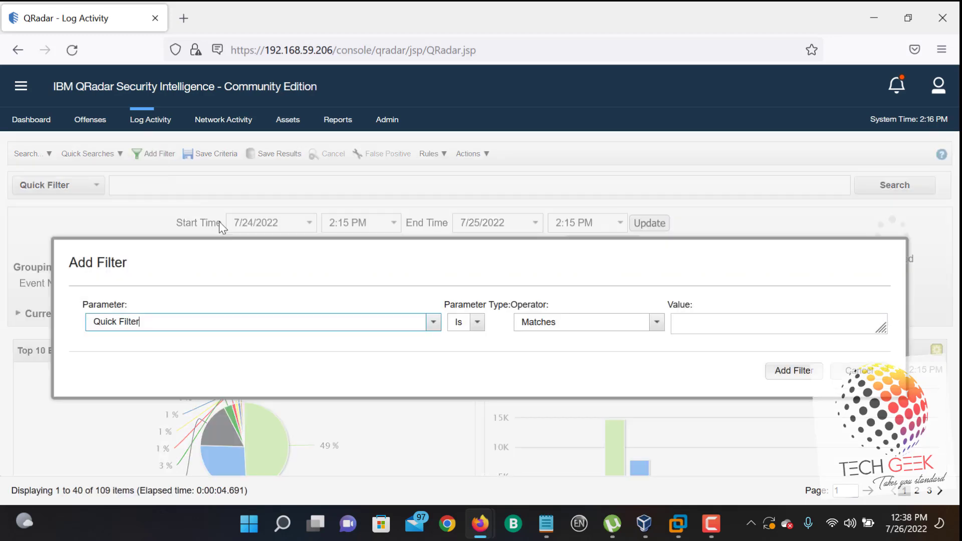
pyautogui.click(434, 325)
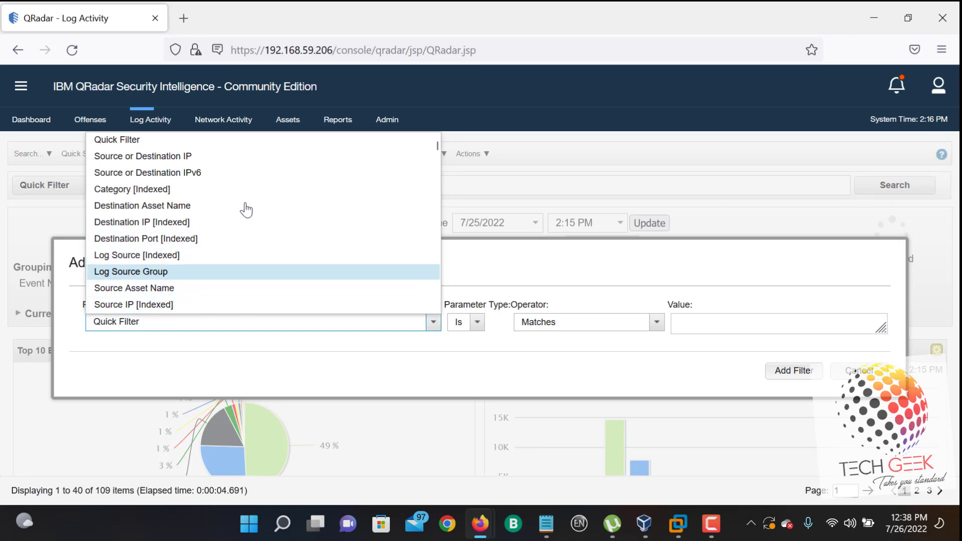
pyautogui.click(180, 157)
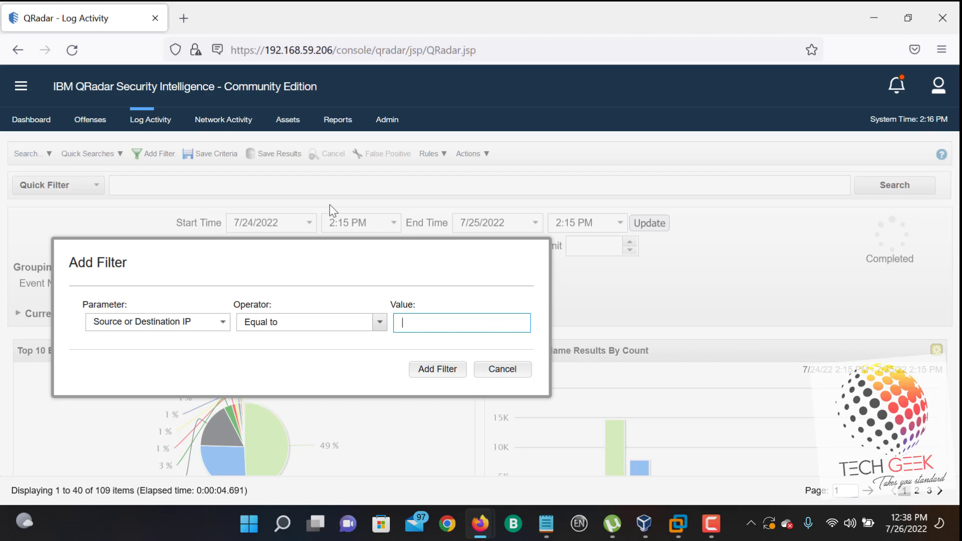
pyautogui.click(311, 327)
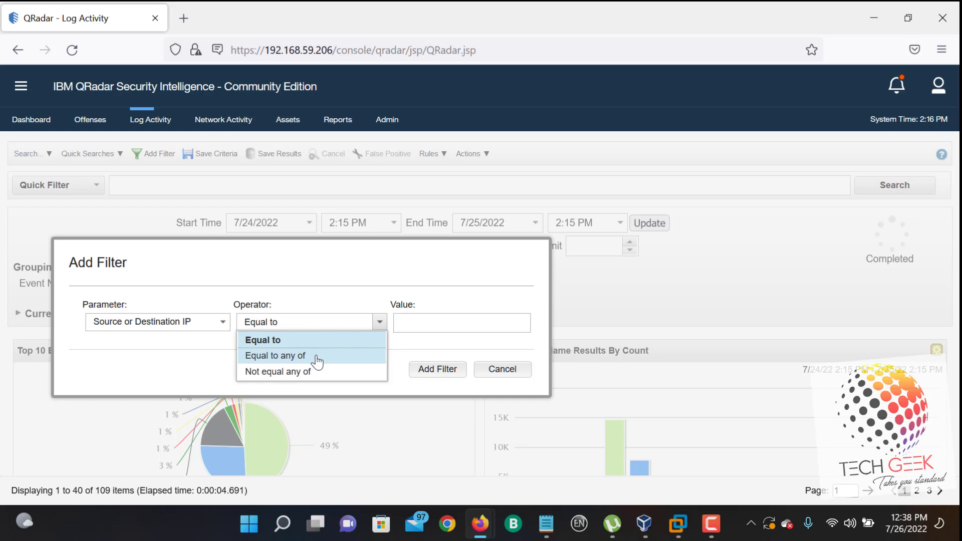
pyautogui.click(316, 357)
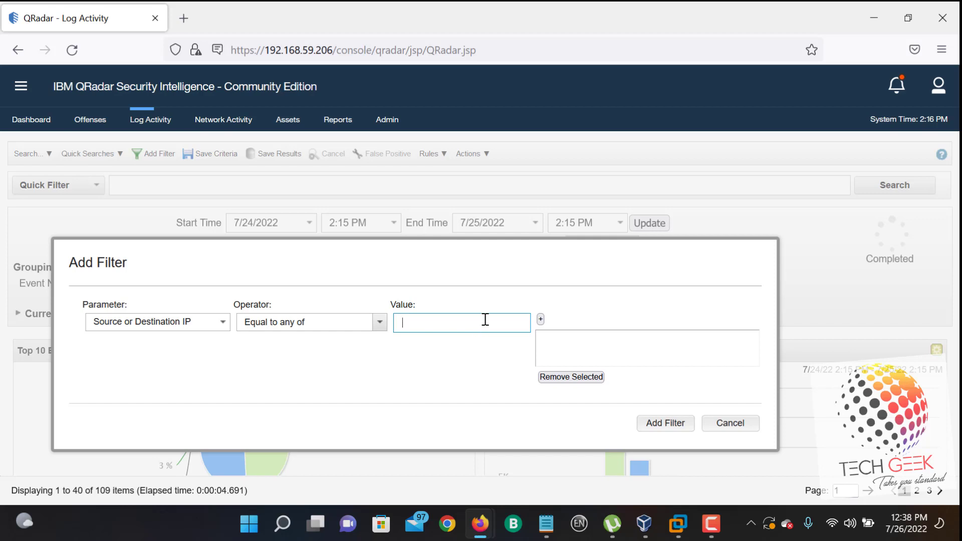
pyautogui.write('192.168.10.254')
# Step: Try to add 192.168.10.254 to the filter's value list and reselect the Equal to any of operator
pyautogui.click(570, 380)
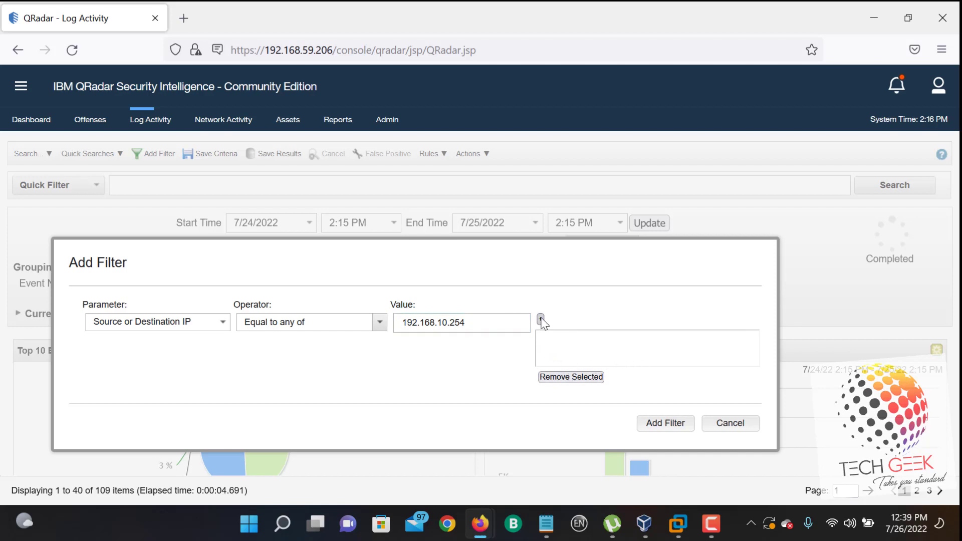
pyautogui.click(498, 321)
pyautogui.click(541, 321)
pyautogui.click(496, 323)
pyautogui.click(540, 319)
pyautogui.click(485, 317)
pyautogui.click(540, 320)
pyautogui.click(379, 322)
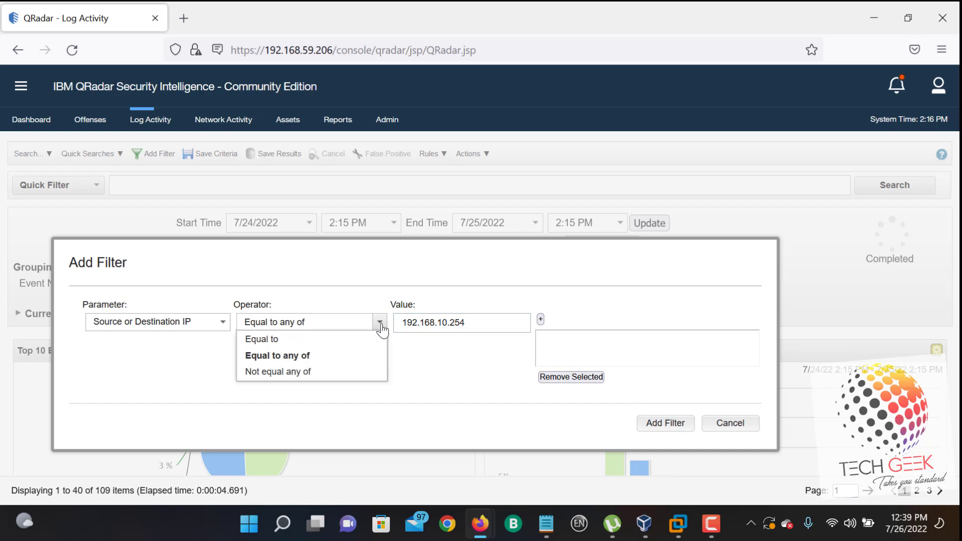
pyautogui.click(346, 355)
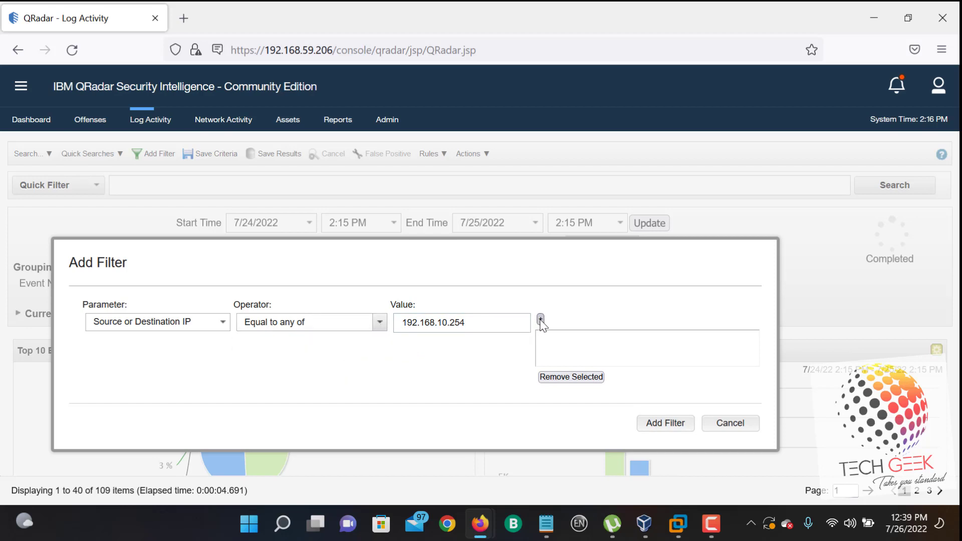
# Step: Clear the IP address from the new filter and dismiss the filter without adding it
pyautogui.tripleClick(437, 323)
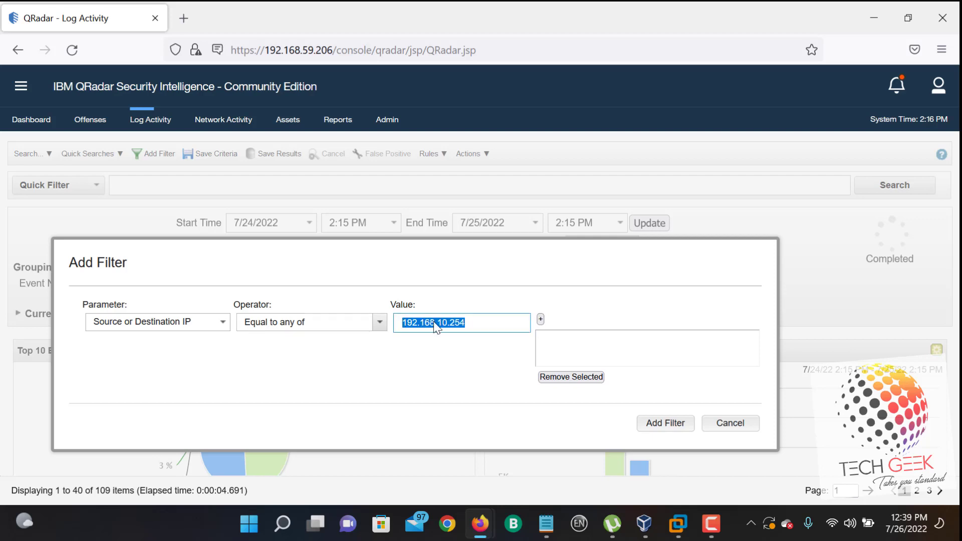
pyautogui.press('BackSpace')
pyautogui.press('Escape')
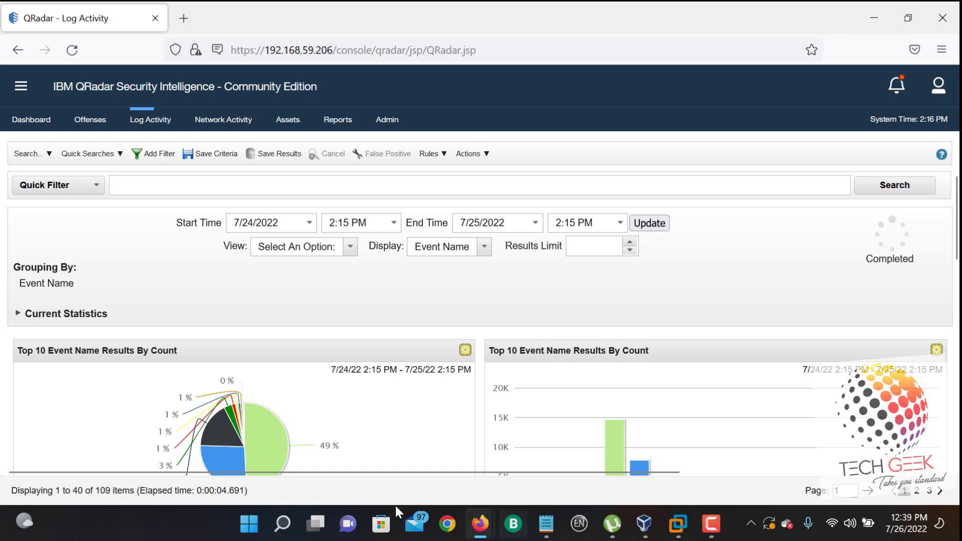
# Step: Switch to the separate event window filtered on Email-Worm.CryptBox-A Hallmark and close it
pyautogui.moveTo(480, 523)
pyautogui.click(527, 464)
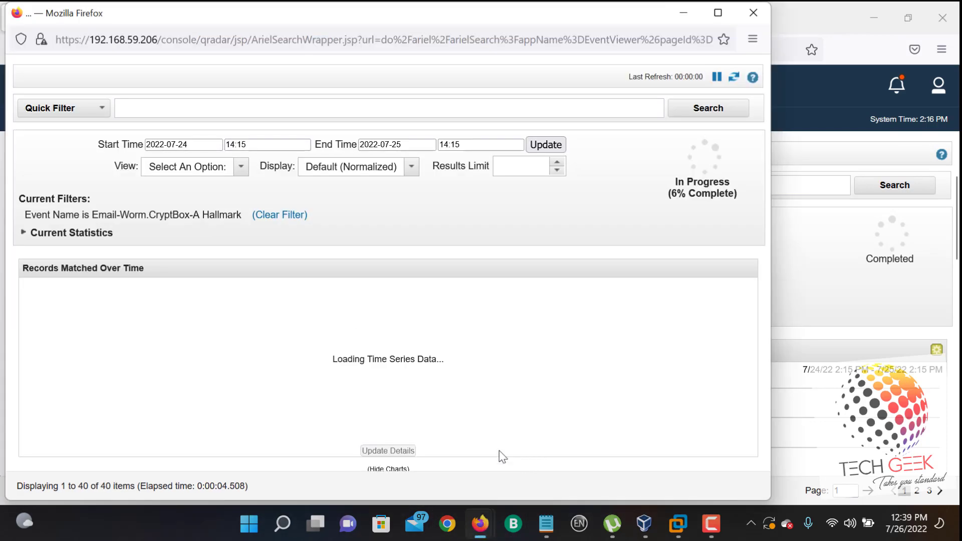
pyautogui.click(753, 12)
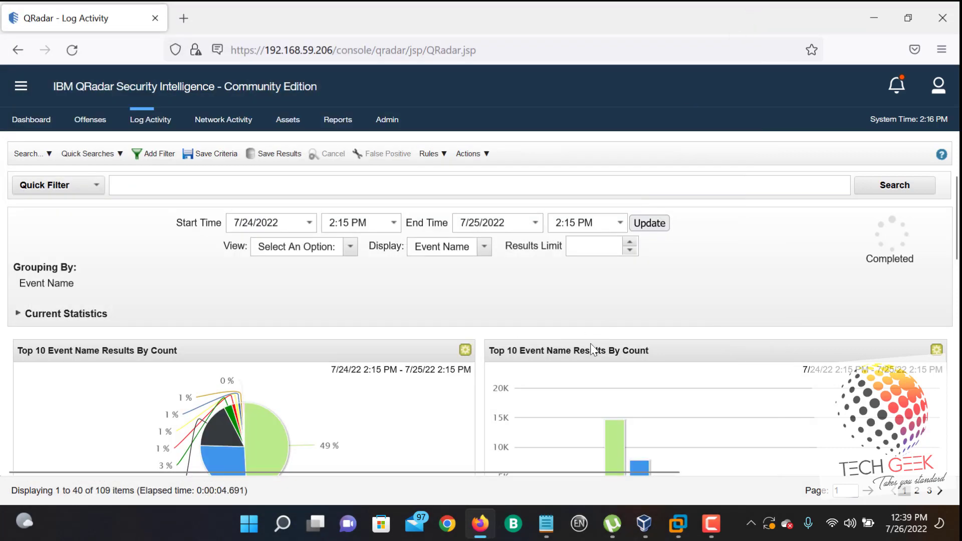
pyautogui.click(154, 153)
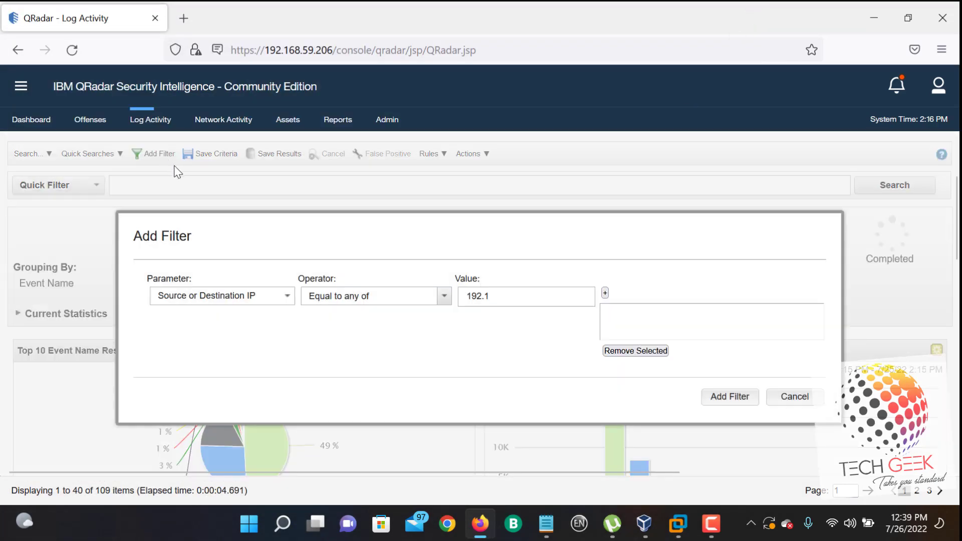
pyautogui.click(525, 296)
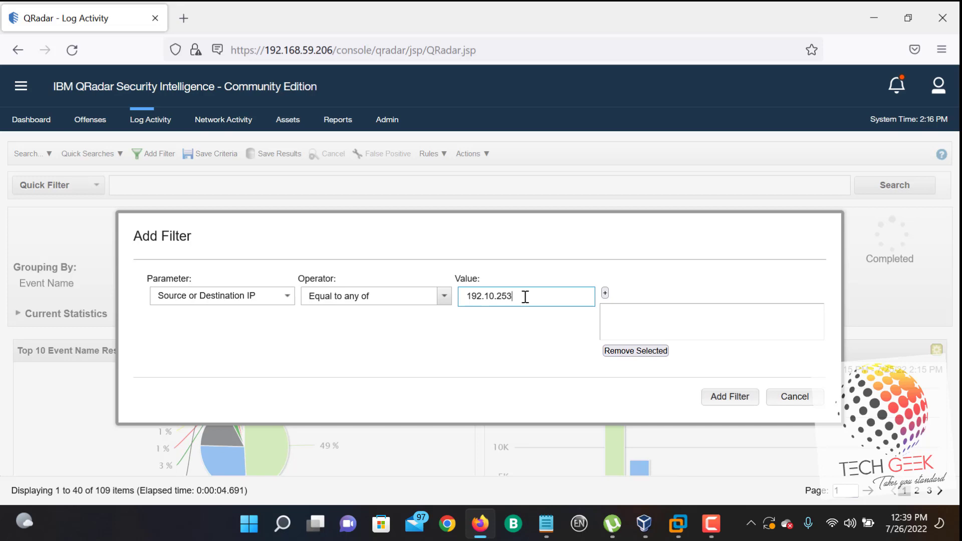
pyautogui.press('Return')
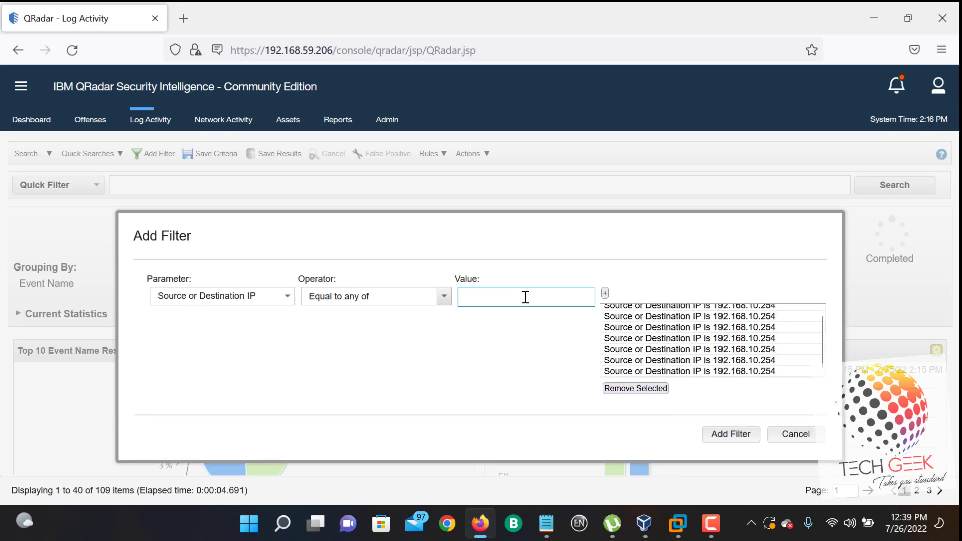
pyautogui.click(642, 387)
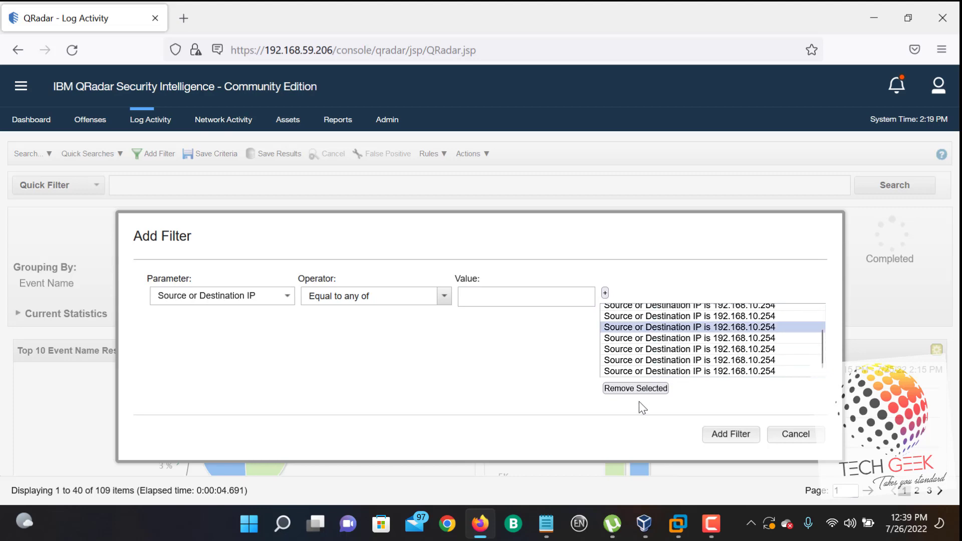
pyautogui.click(644, 386)
pyautogui.click(644, 385)
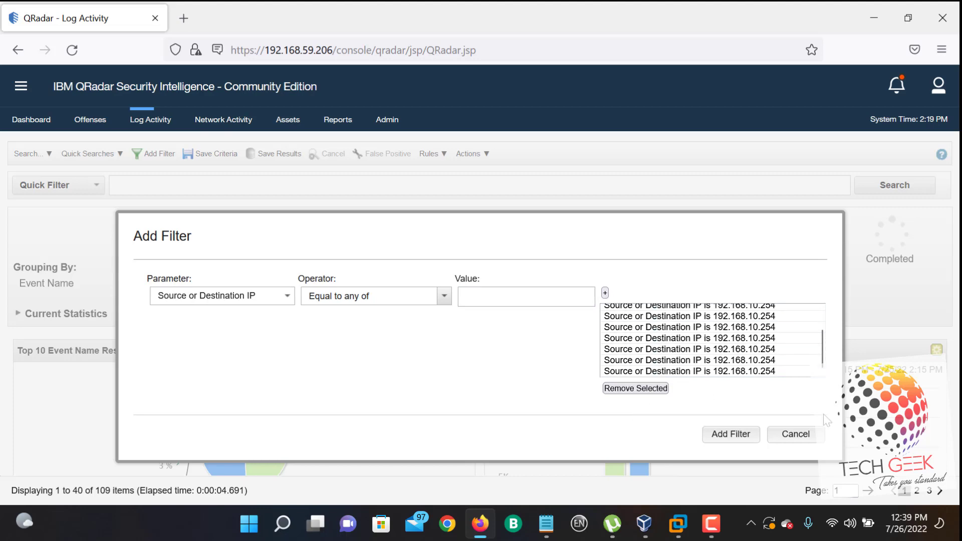
pyautogui.click(794, 434)
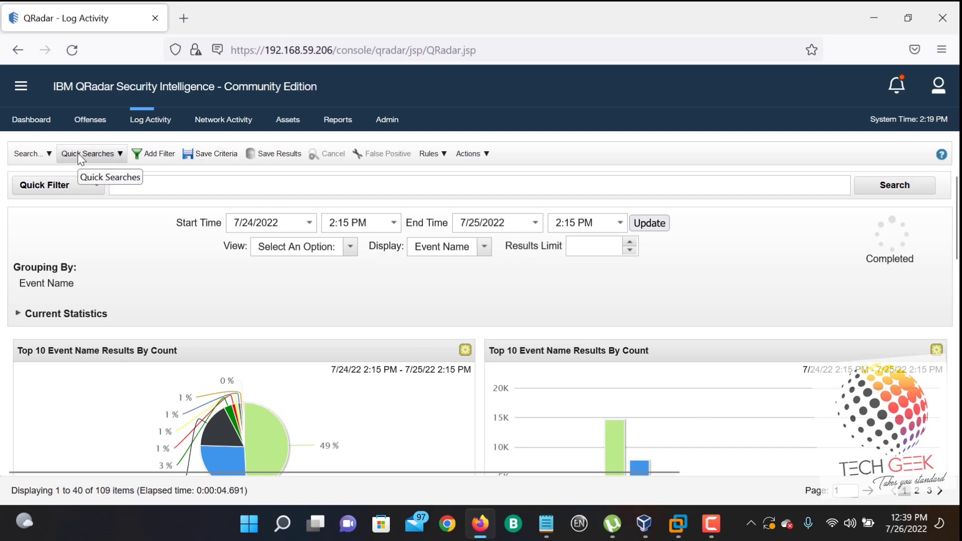
# Step: Reopen the new filter and remove the duplicate 192.168.10.254 entries from its value list, keeping only one
pyautogui.click(150, 156)
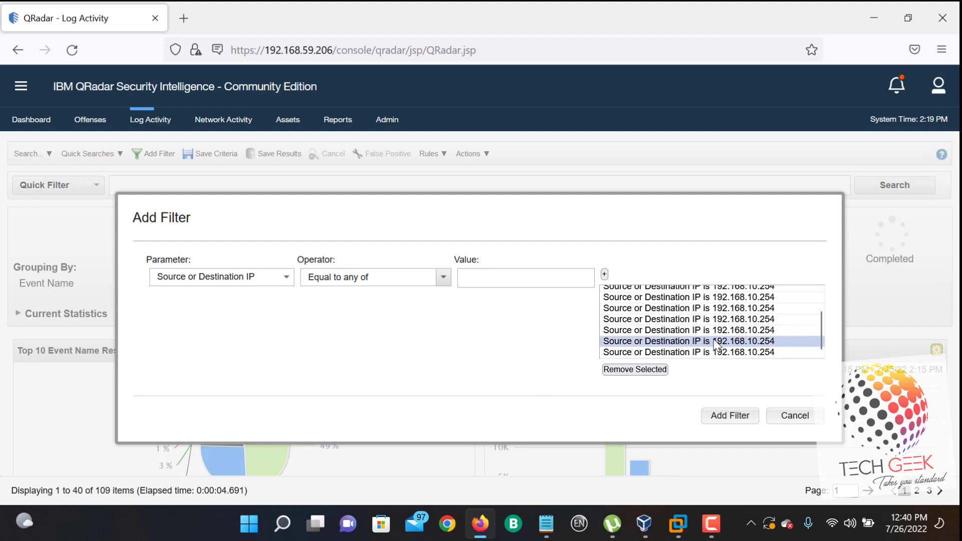
pyautogui.click(668, 353)
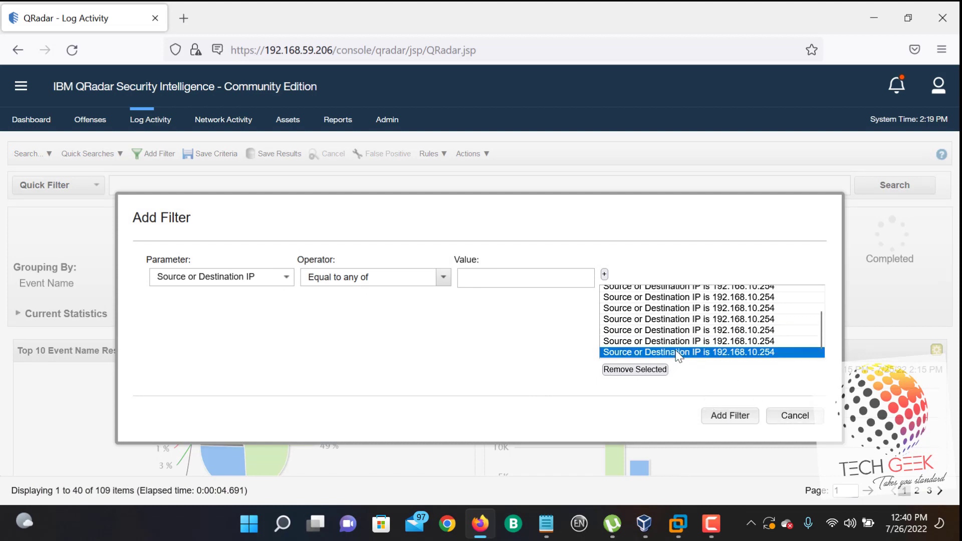
pyautogui.click(656, 372)
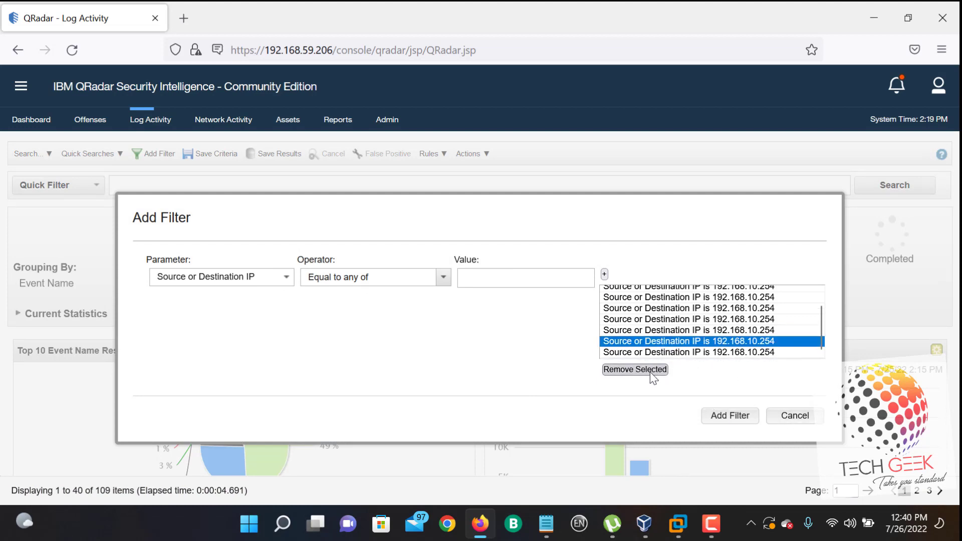
pyautogui.click(651, 372)
pyautogui.click(666, 332)
pyautogui.click(656, 371)
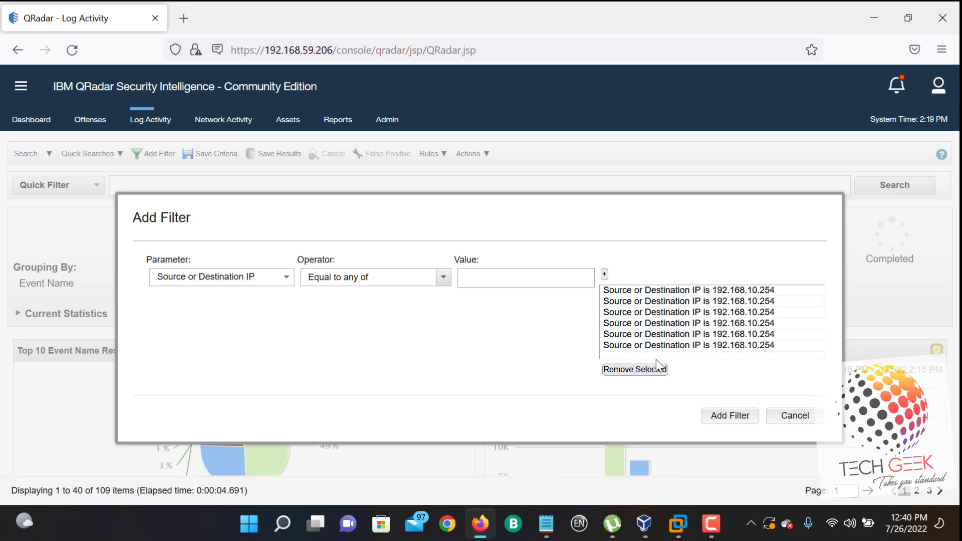
pyautogui.click(651, 312)
pyautogui.click(649, 375)
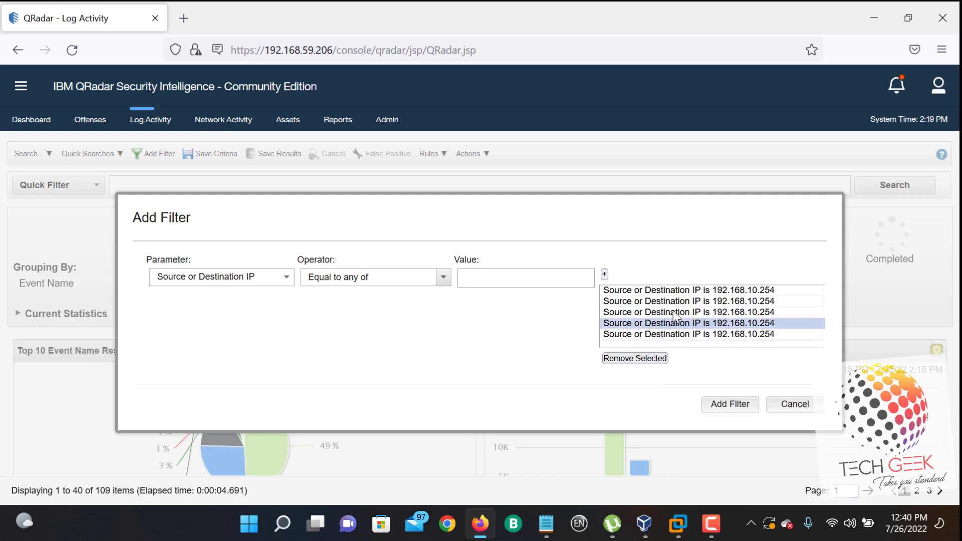
pyautogui.click(654, 311)
pyautogui.click(656, 356)
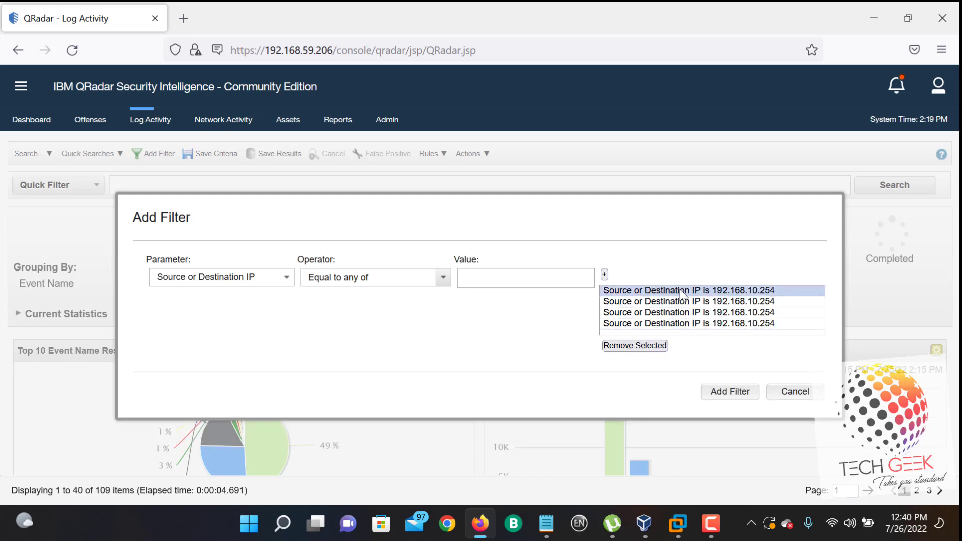
pyautogui.click(664, 346)
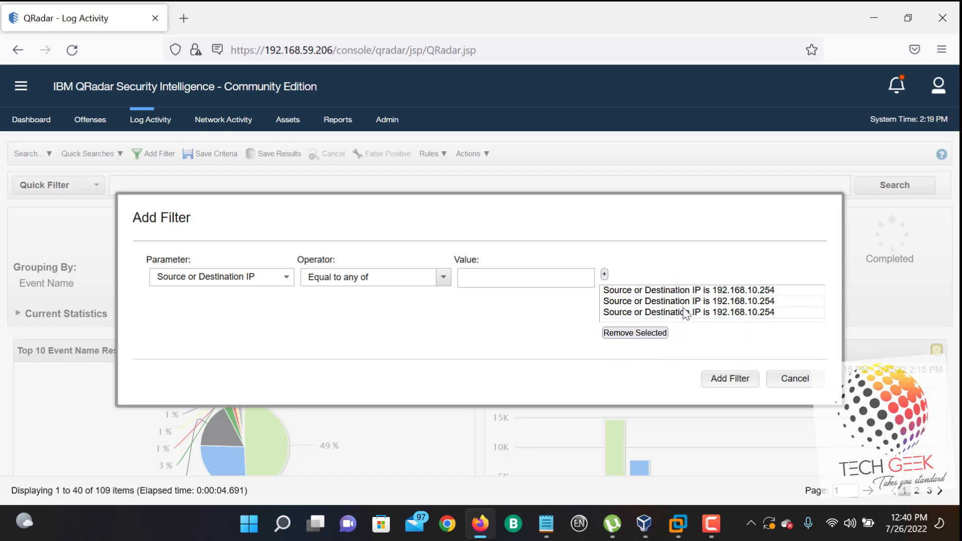
pyautogui.click(682, 301)
pyautogui.click(659, 334)
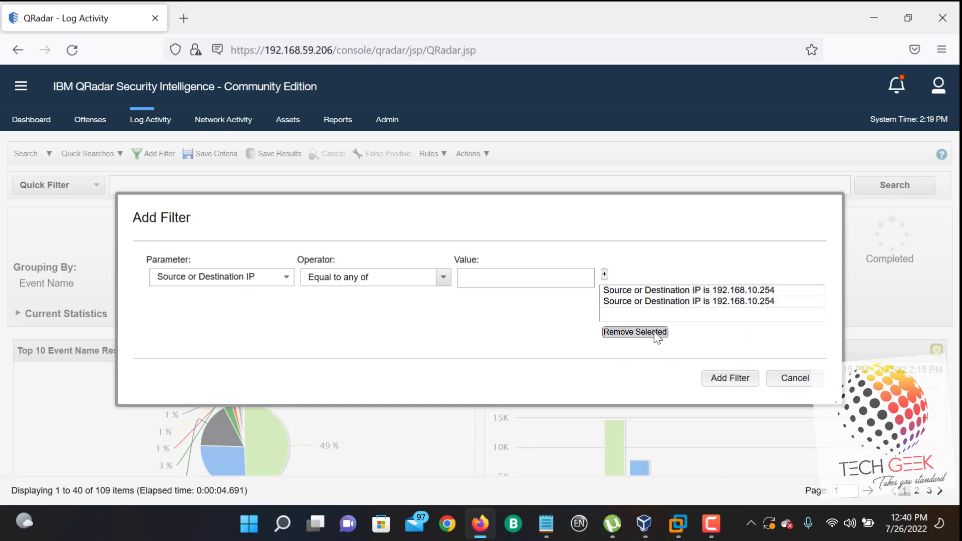
pyautogui.click(671, 301)
pyautogui.click(653, 332)
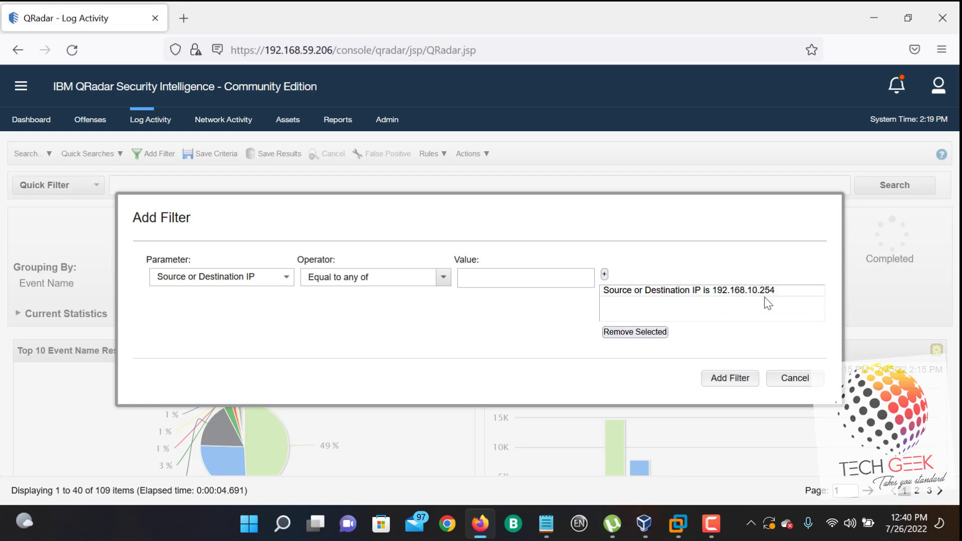
# Step: Add 192.168.10.180 and 127.0.0.1 to the filter's Source or Destination IP list and try to apply the filter
pyautogui.click(520, 278)
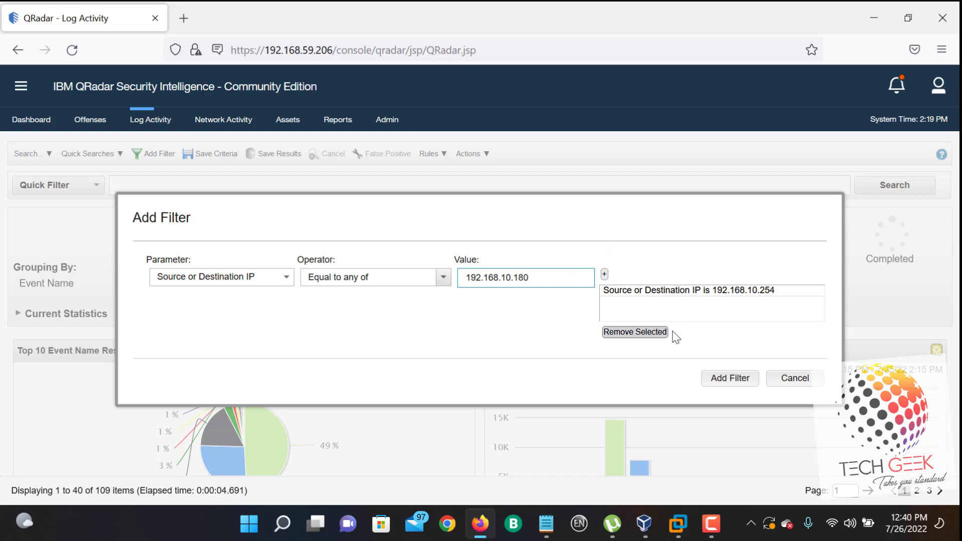
pyautogui.click(604, 274)
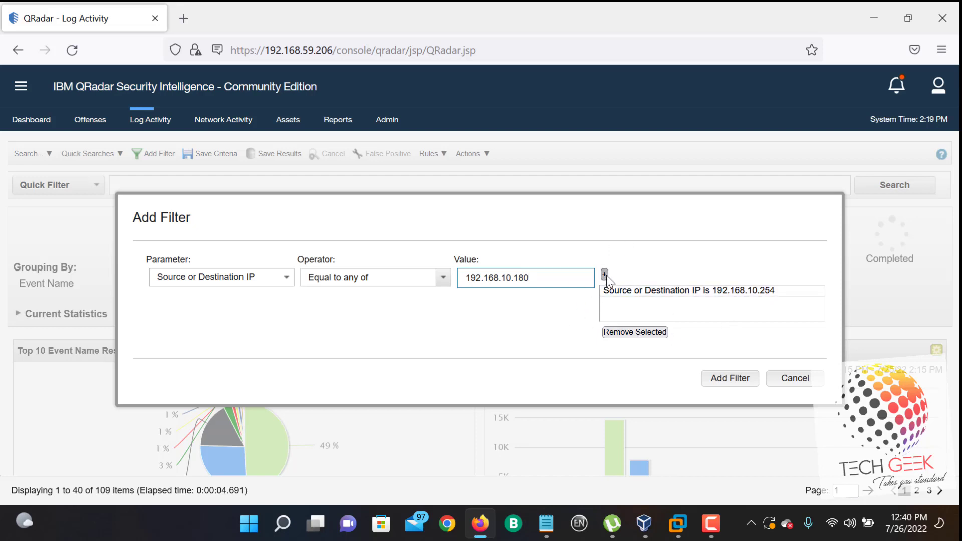
pyautogui.click(751, 308)
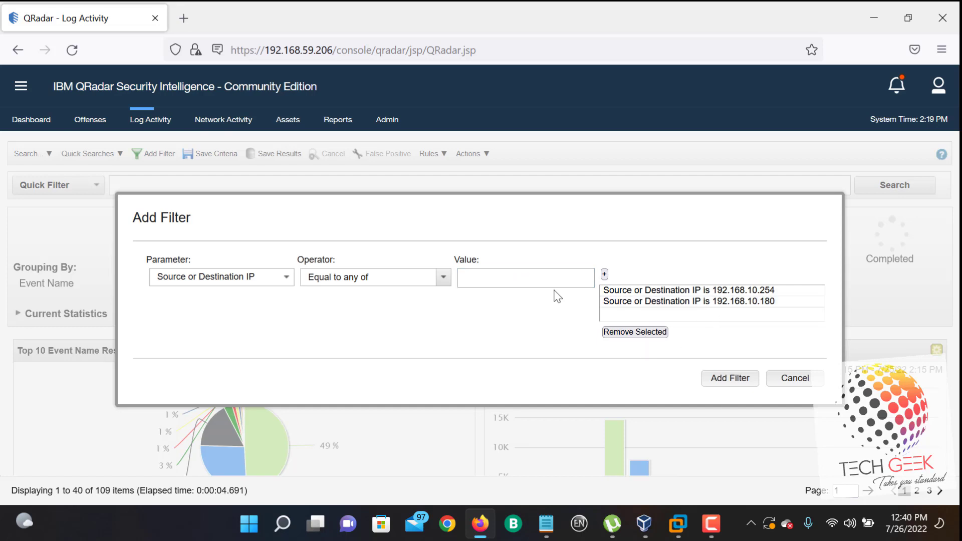
pyautogui.click(496, 282)
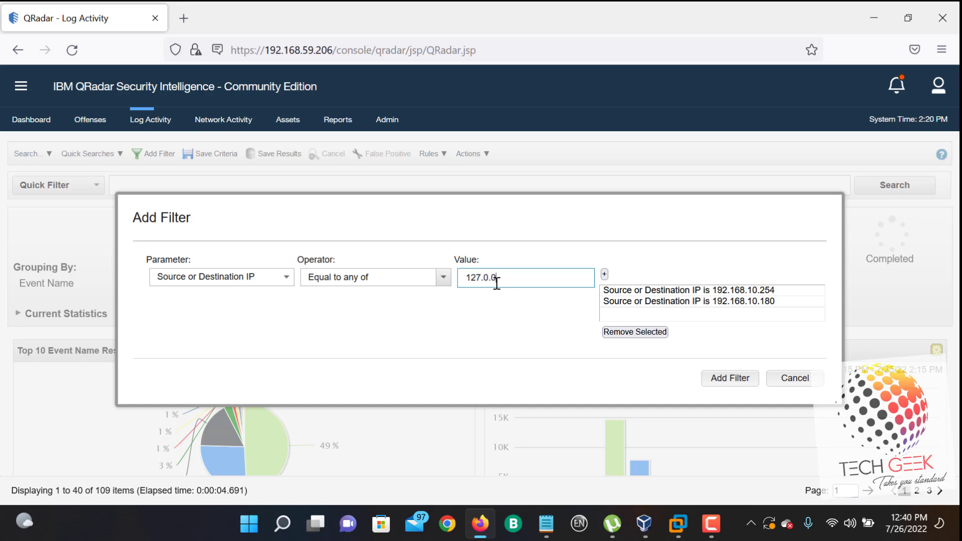
pyautogui.click(608, 276)
pyautogui.click(604, 275)
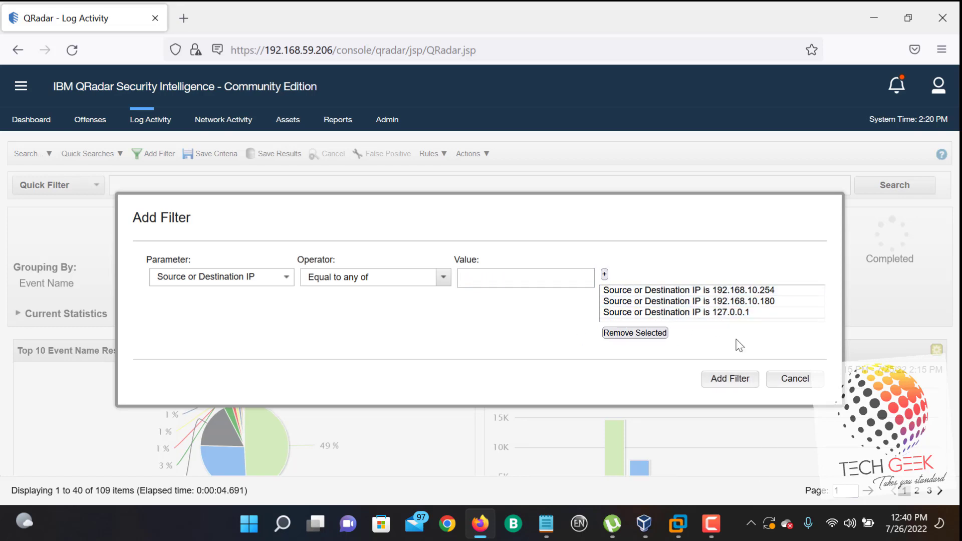
pyautogui.click(741, 384)
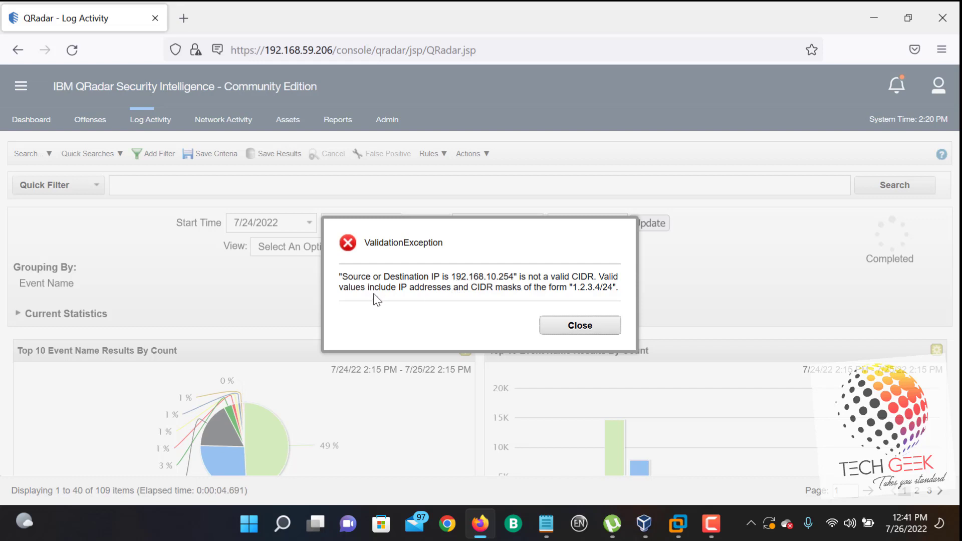
pyautogui.click(598, 326)
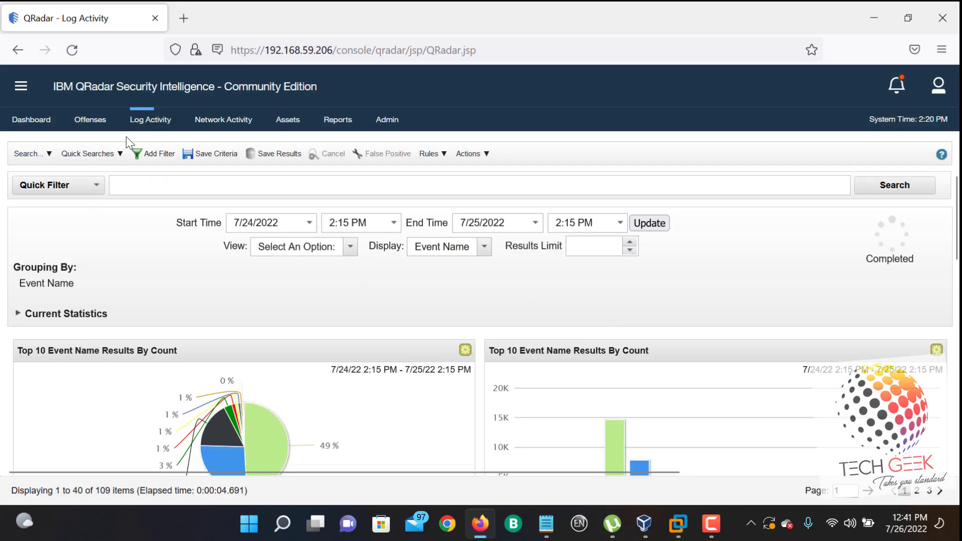
# Step: Remove 192.168.10.180 from the filter's value list and try to apply the filter again
pyautogui.click(157, 153)
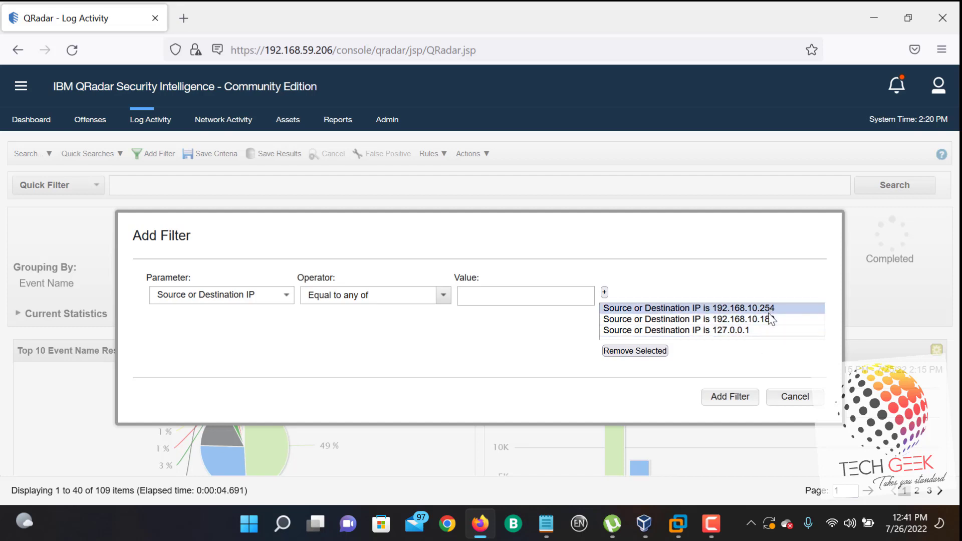
pyautogui.click(770, 319)
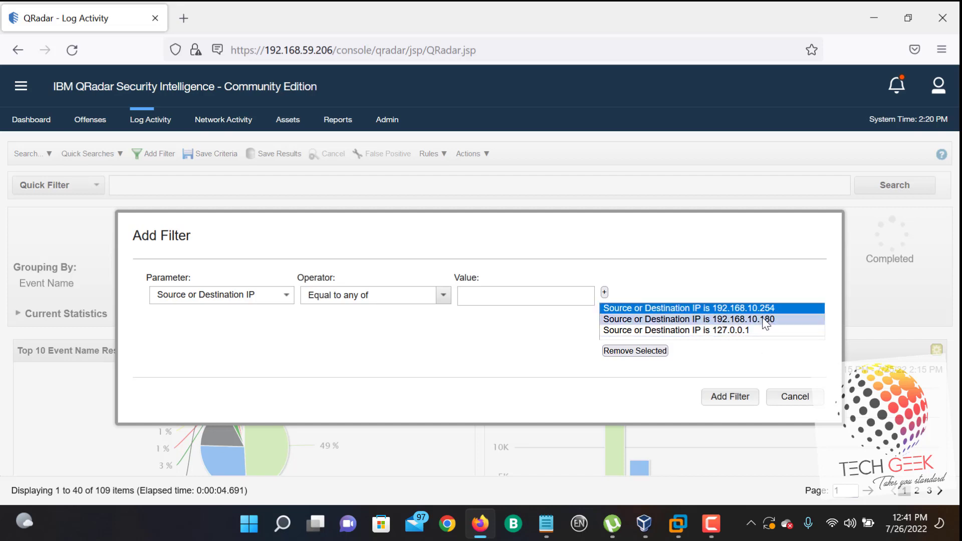
pyautogui.click(646, 352)
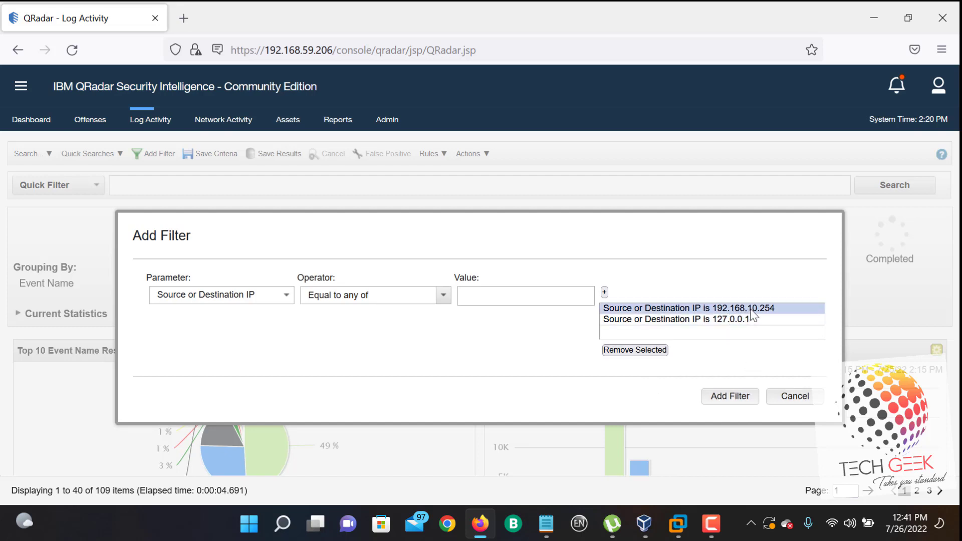
pyautogui.click(734, 399)
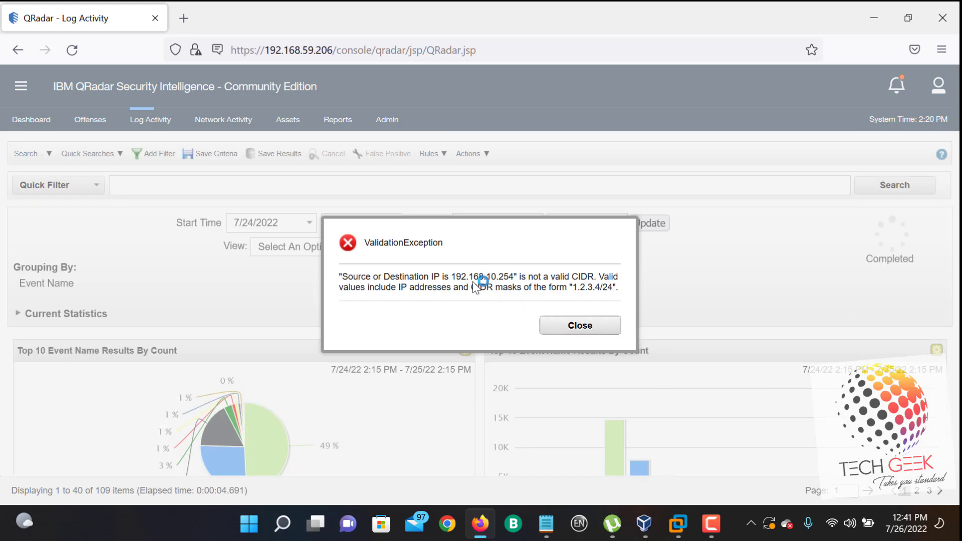
pyautogui.moveTo(461, 277); pyautogui.dragTo(499, 277)
pyautogui.click(614, 326)
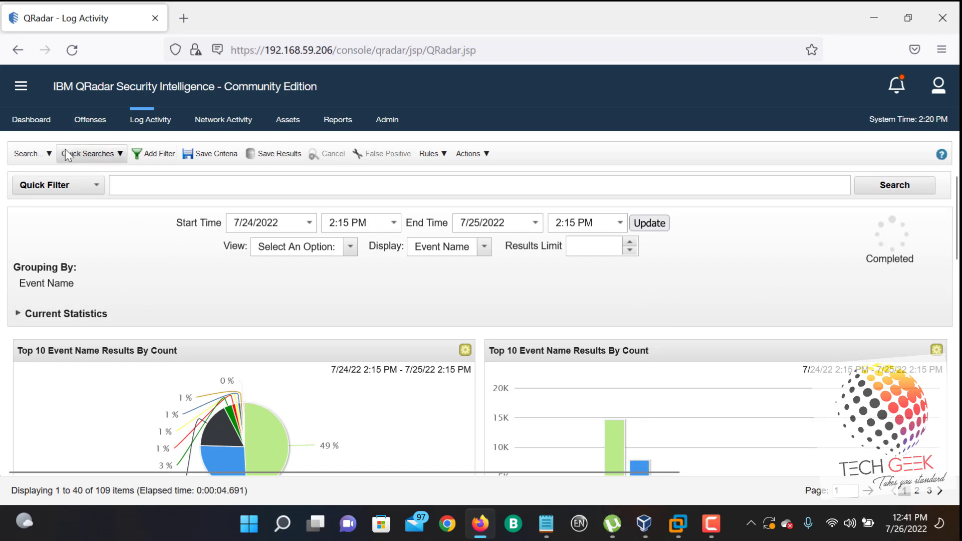
# Step: Remove 192.168.10.254 and 127.0.0.1 from the filter's value list and dismiss the filter without applying it
pyautogui.click(90, 153)
pyautogui.click(406, 253)
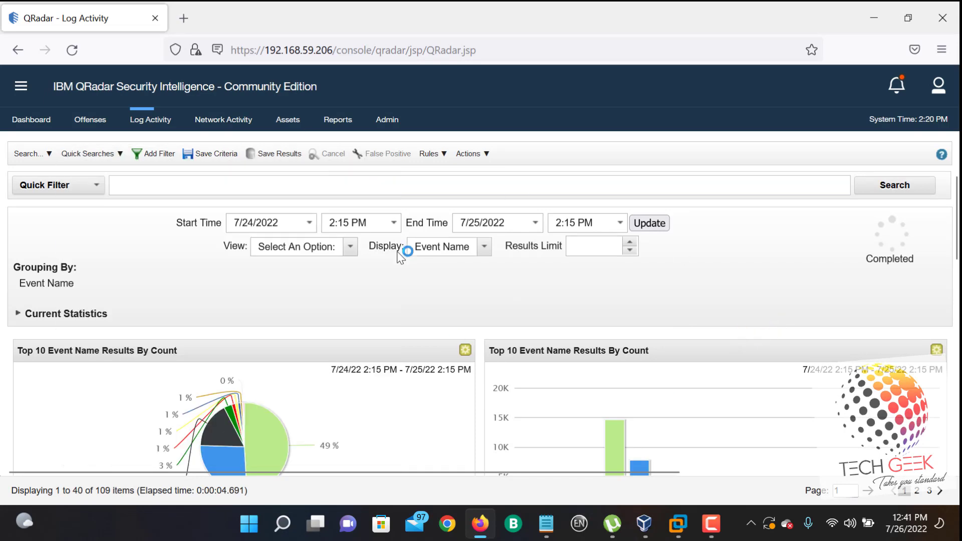
pyautogui.click(158, 156)
pyautogui.click(695, 310)
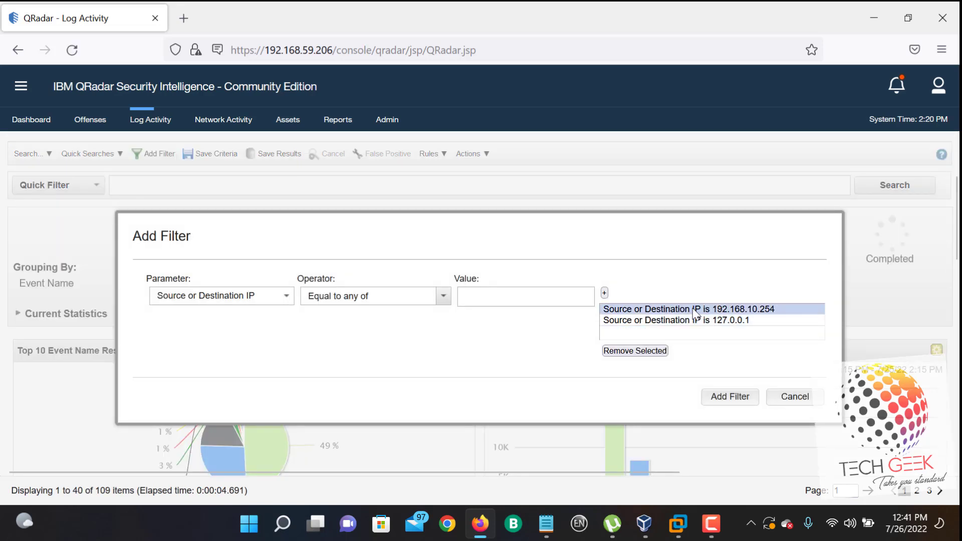
pyautogui.click(651, 351)
pyautogui.click(665, 309)
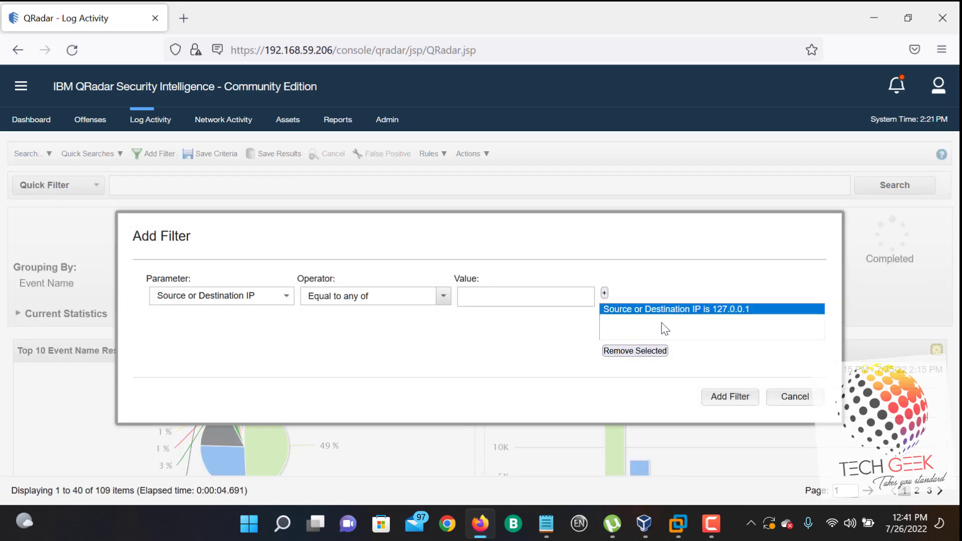
pyautogui.click(663, 350)
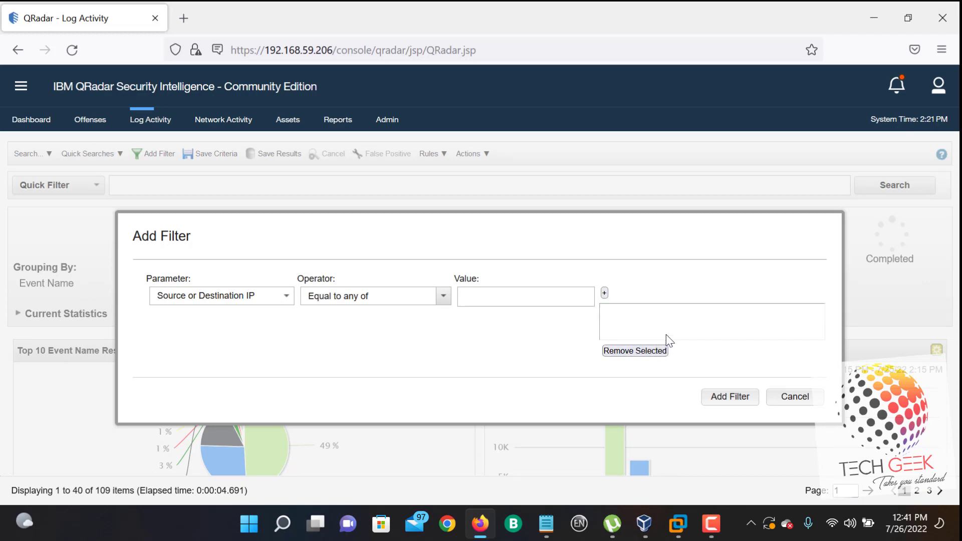
pyautogui.click(784, 397)
# Step: Look through the grouped event list, open the User Account Enabled group's events in a separate window and leave that window
pyautogui.scroll(-3, 683, 335)
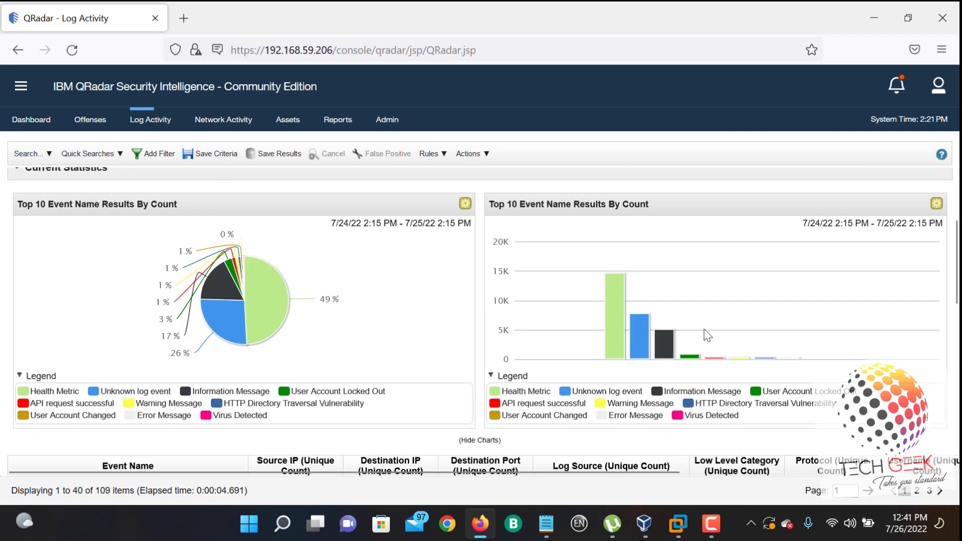
pyautogui.scroll(-5, 707, 334)
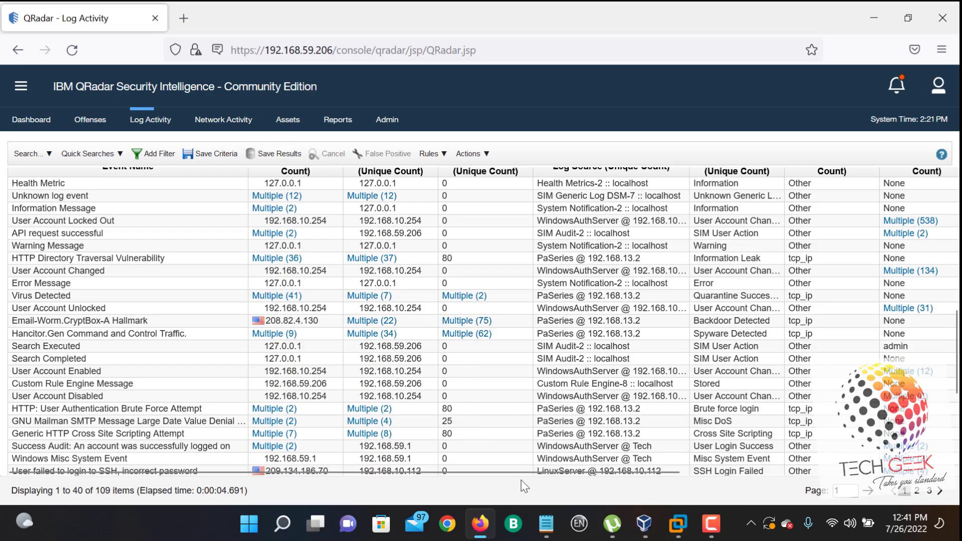
pyautogui.hscroll(5, 476, 451)
pyautogui.hscroll(-5, 429, 440)
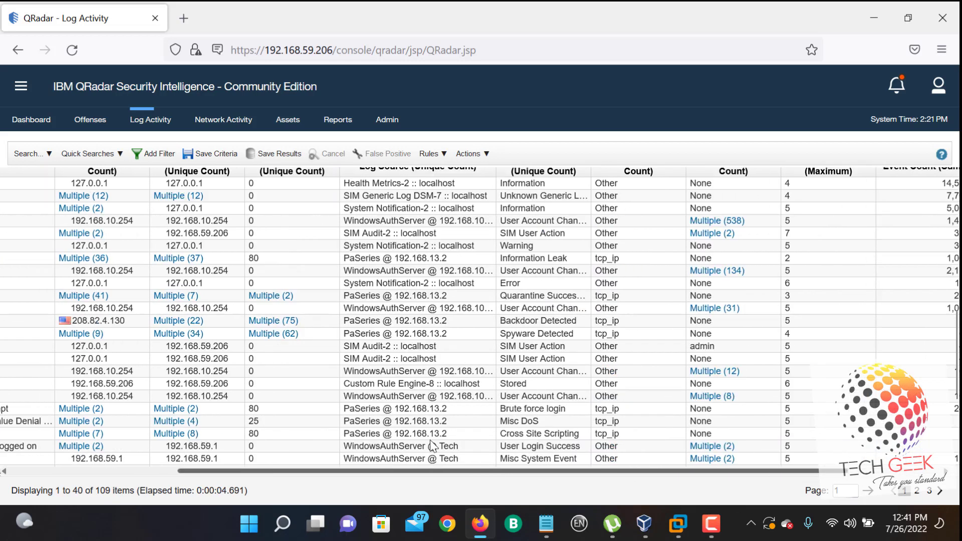
pyautogui.click(316, 370)
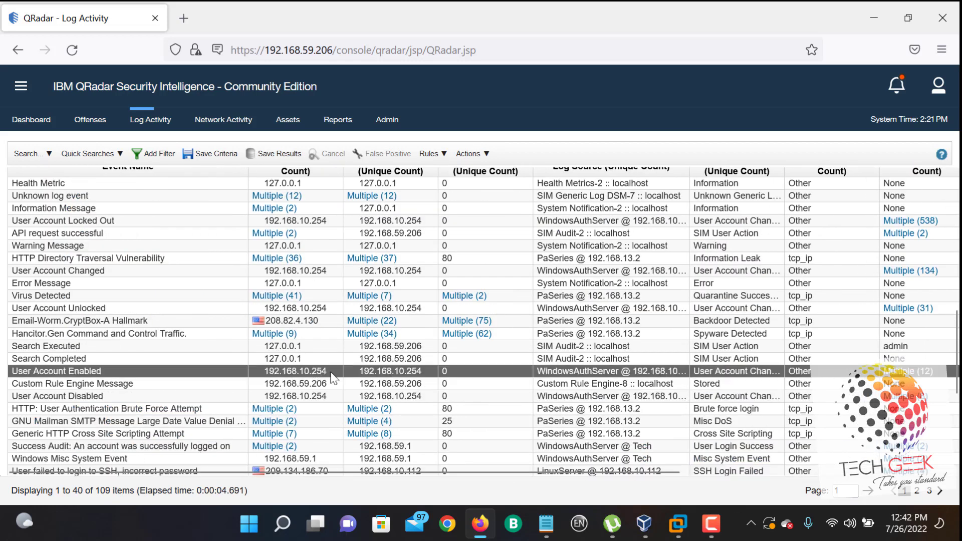
pyautogui.doubleClick(326, 372)
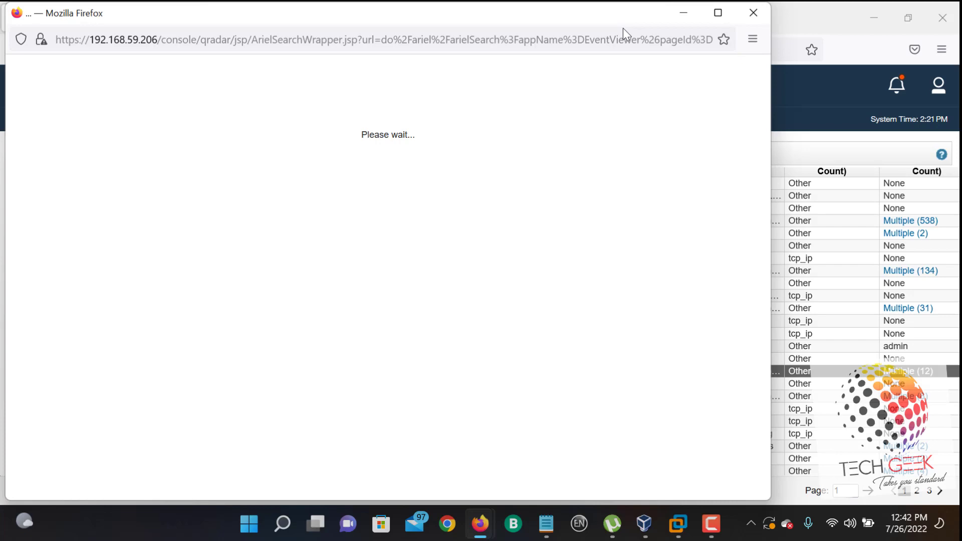
pyautogui.click(801, 117)
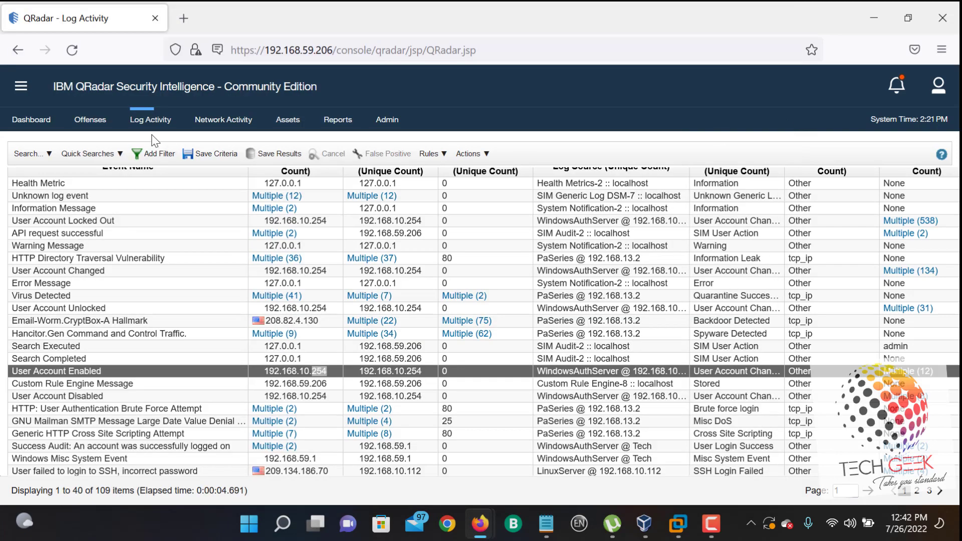
# Step: Add a filter for Source or Destination IP equal to any of 192.168.10.254 and apply it to the grouped events
pyautogui.click(148, 155)
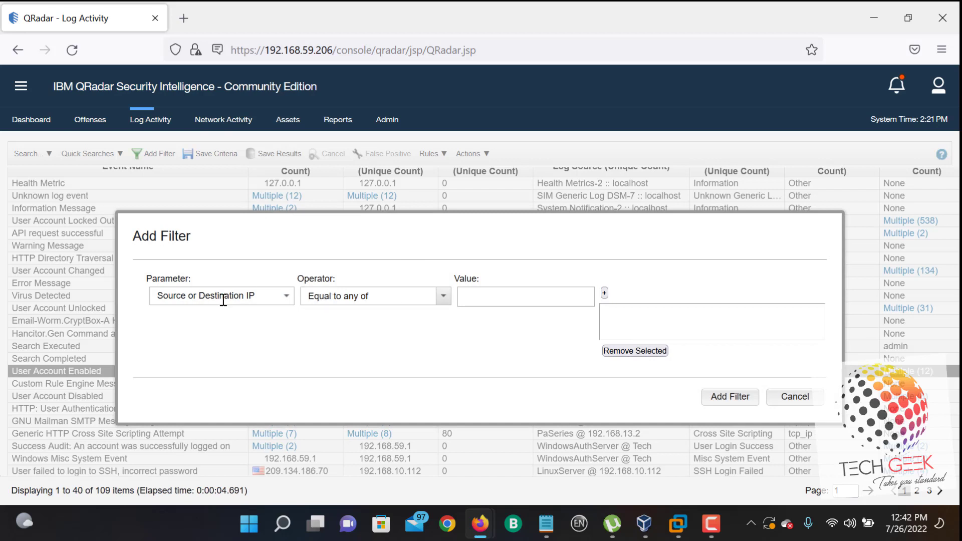
pyautogui.click(544, 300)
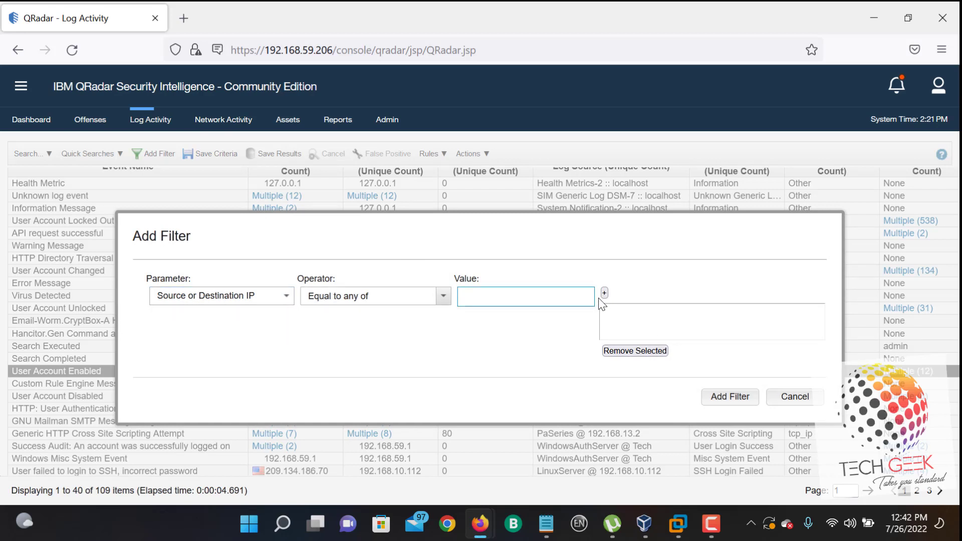
pyautogui.write('192.168.10.254')
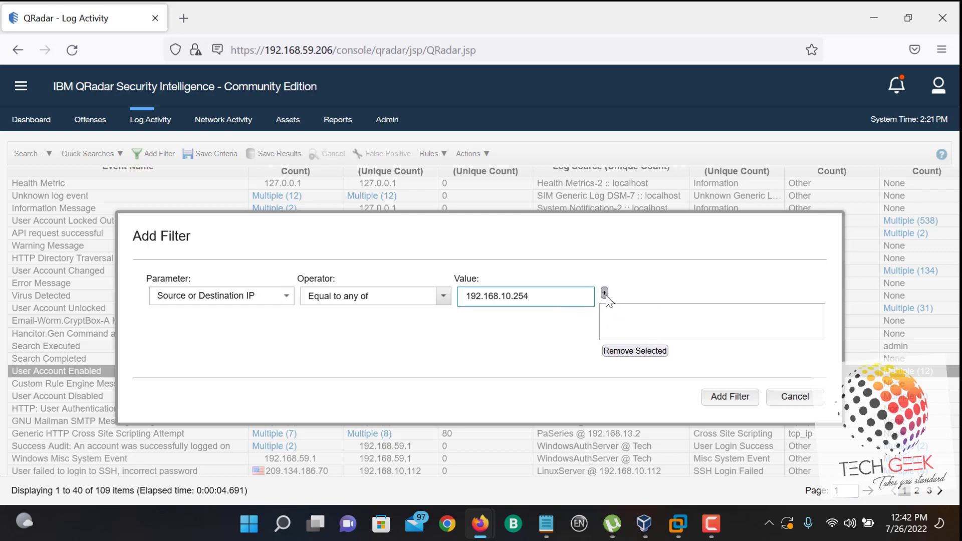
pyautogui.click(606, 296)
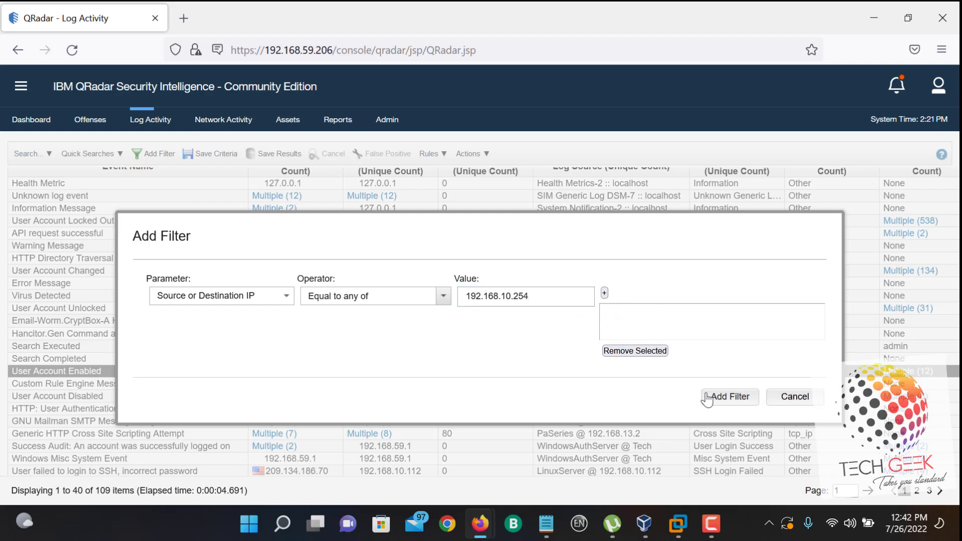
pyautogui.click(731, 398)
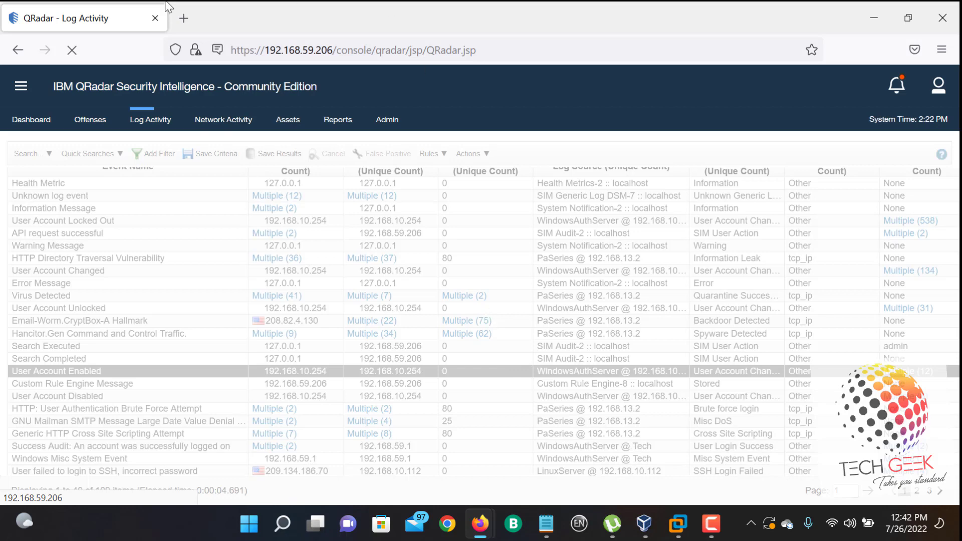
pyautogui.scroll(5, 437, 251)
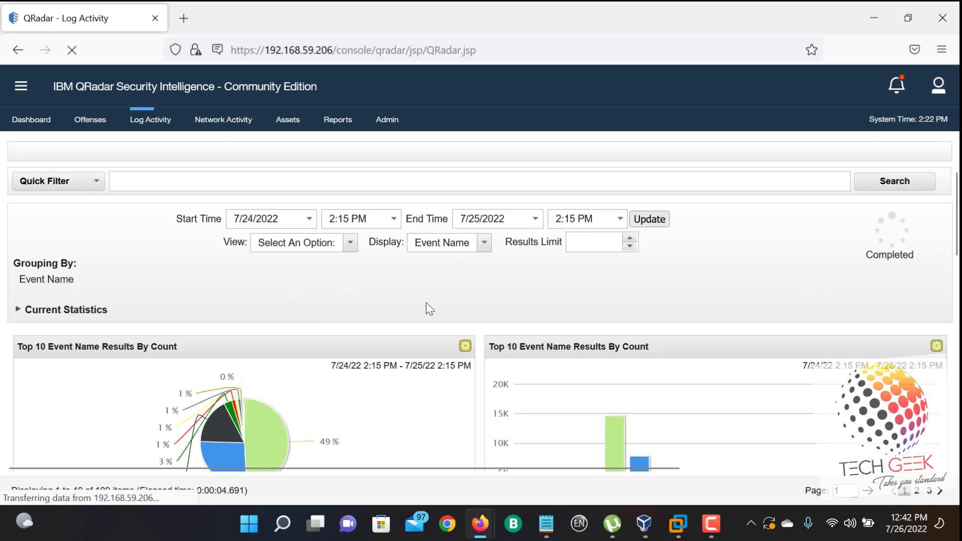
pyautogui.scroll(-1, 426, 304)
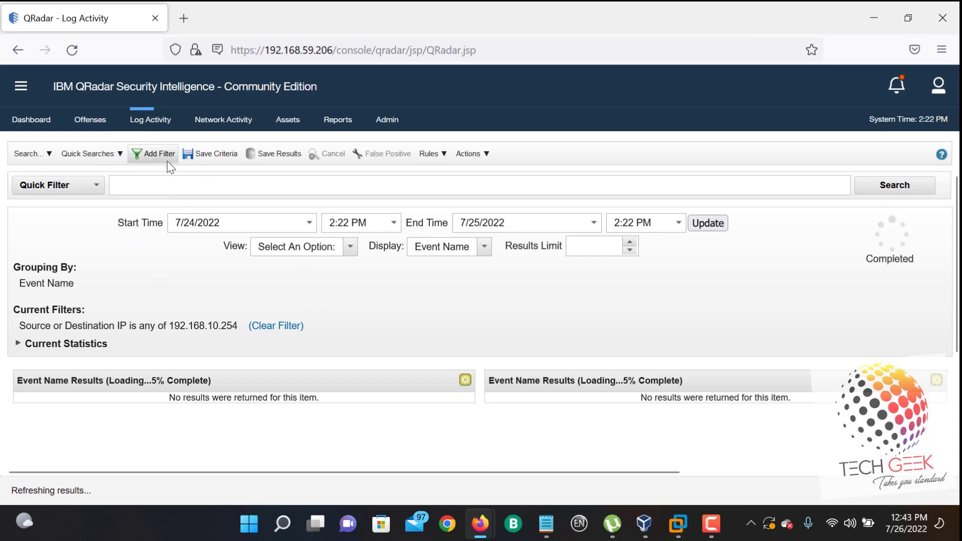
# Step: Start another filter on Source or Destination IP with the Equal to any of operator
pyautogui.click(160, 151)
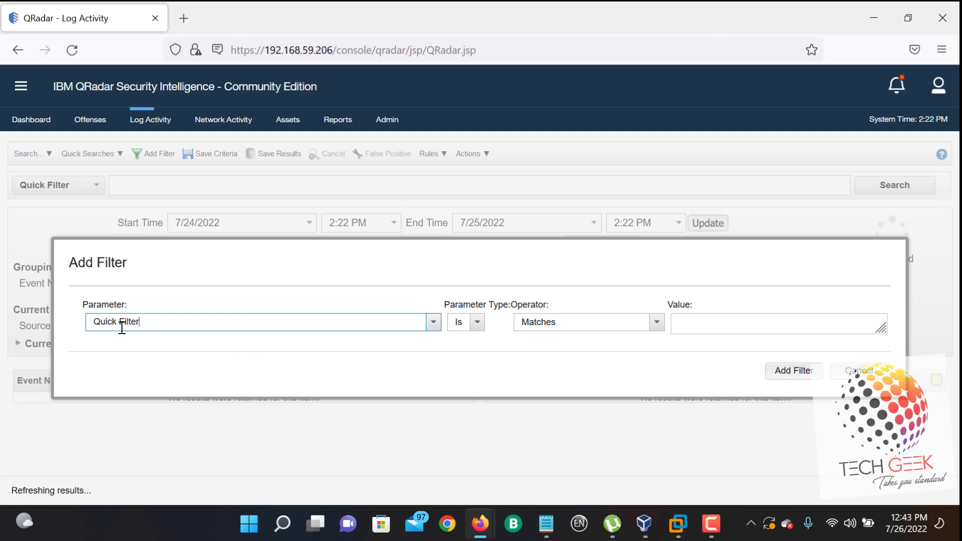
pyautogui.click(434, 322)
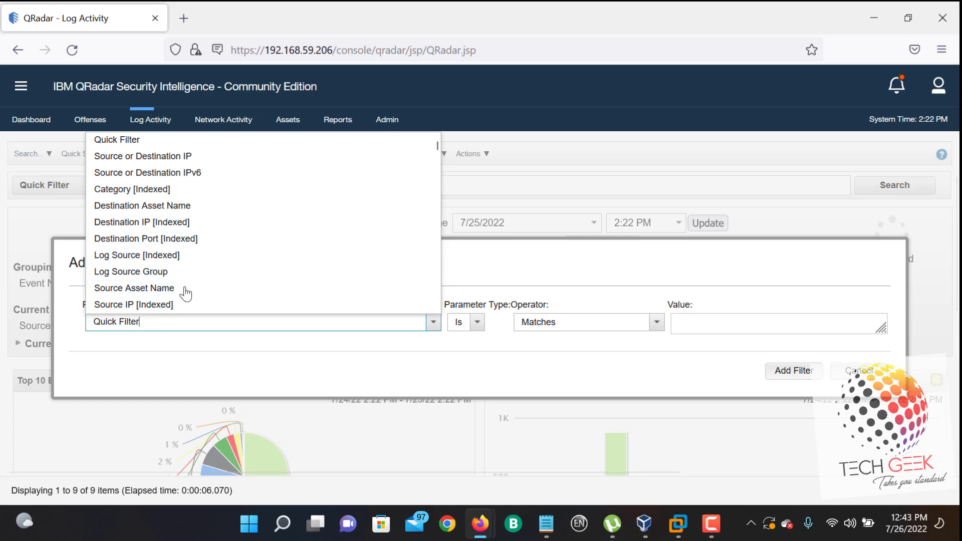
pyautogui.click(180, 156)
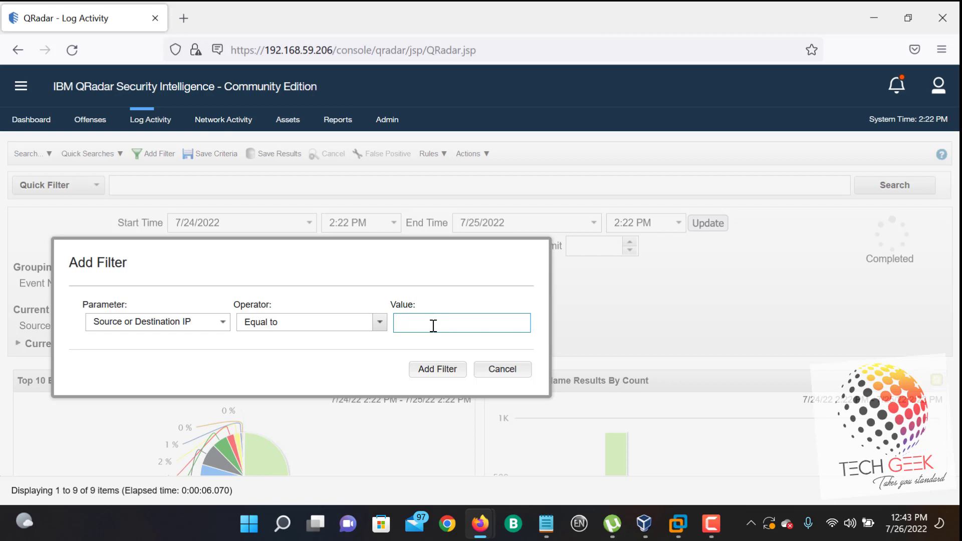
pyautogui.click(378, 323)
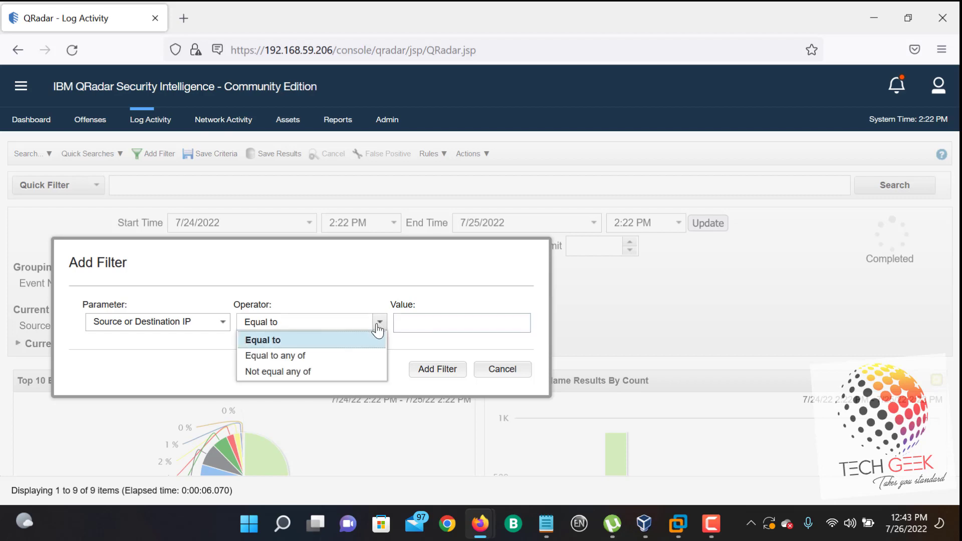
pyautogui.click(358, 357)
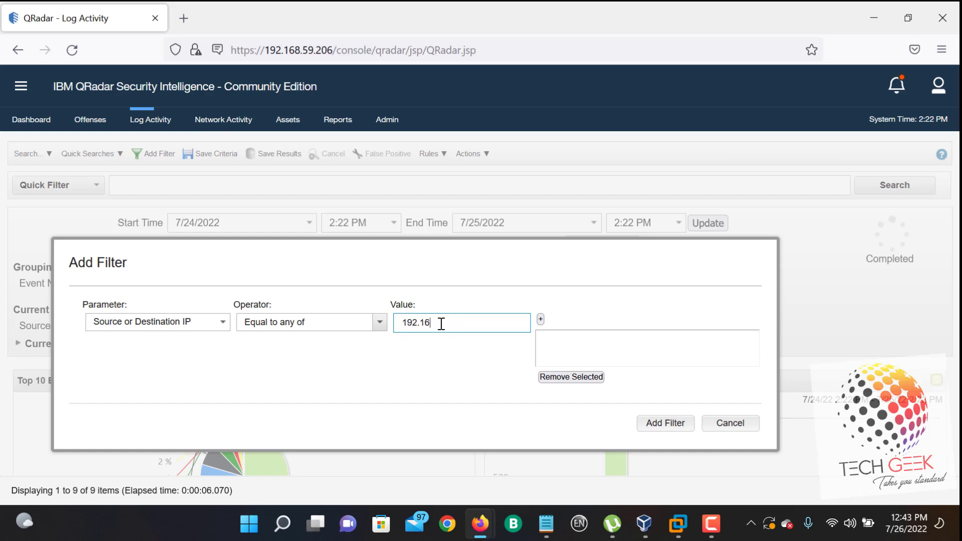
# Step: Add 192.168.10.120 and 192.168.10.254 to the filter's value list and apply the filter
pyautogui.write('10.120')
pyautogui.click(542, 321)
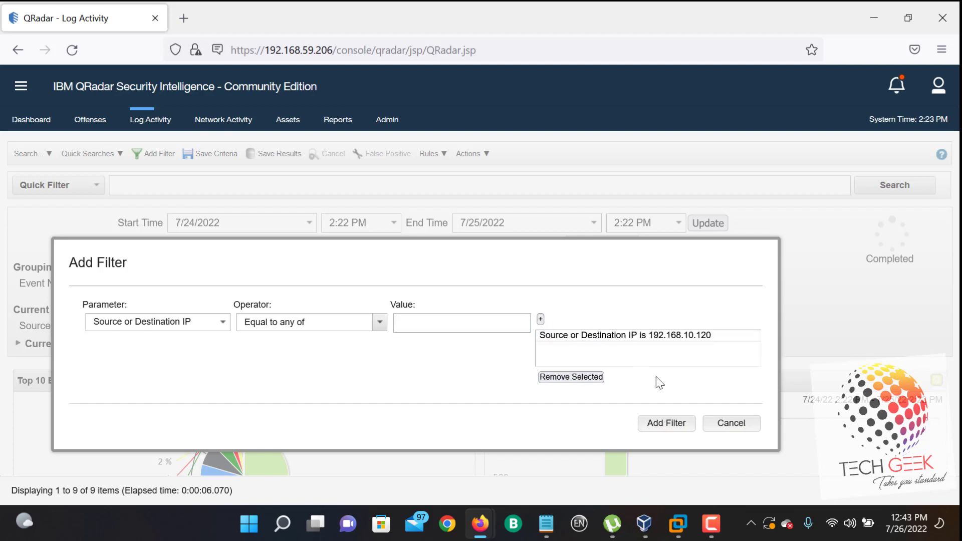
pyautogui.click(478, 320)
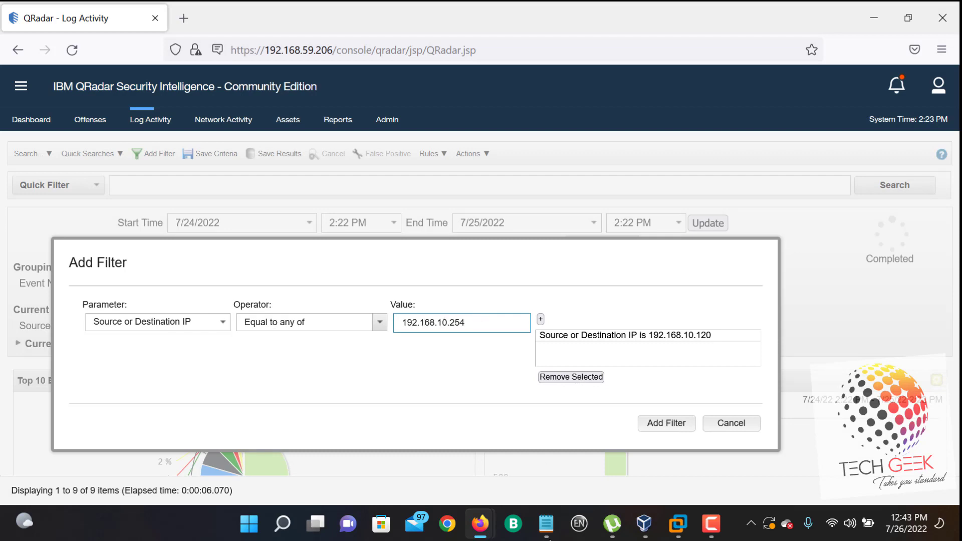
pyautogui.click(540, 319)
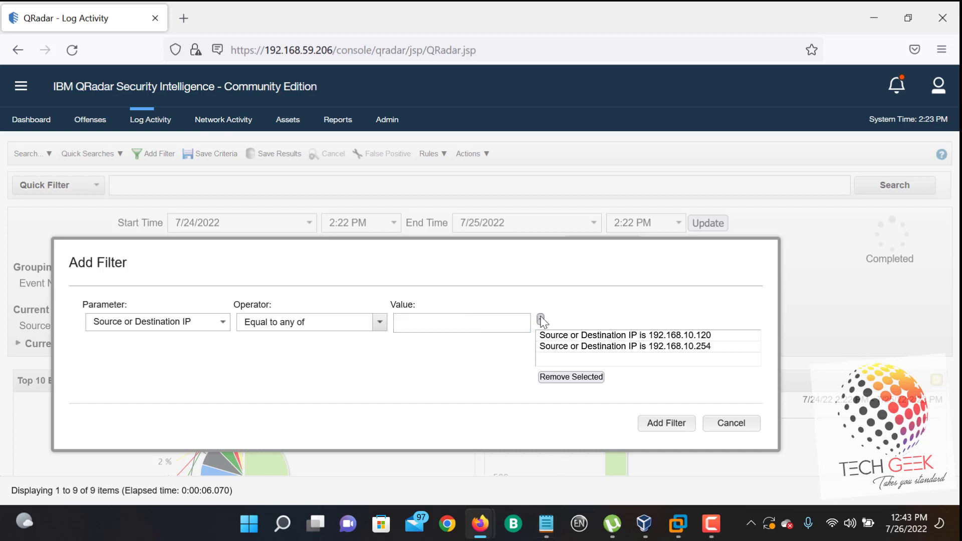
pyautogui.click(671, 426)
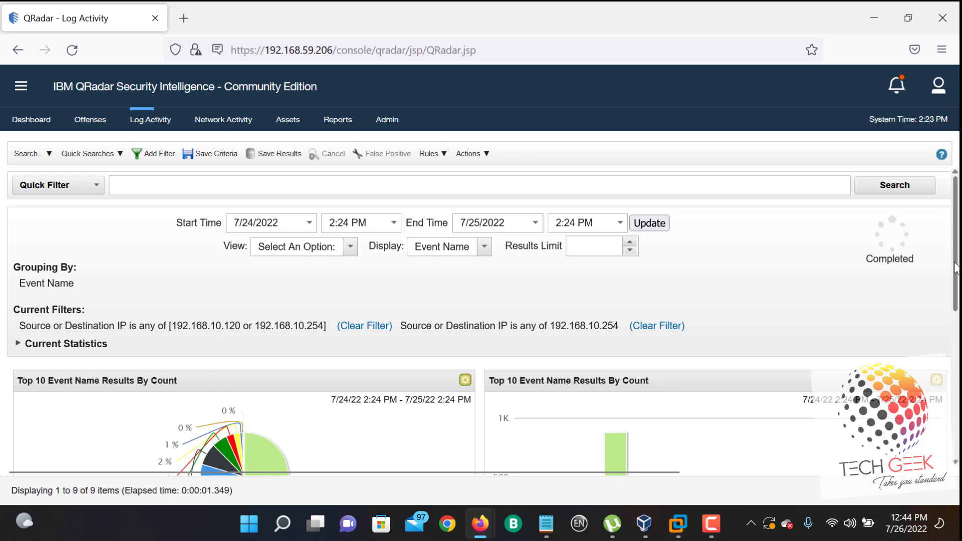
# Step: Filter on Source IP is not 192.168.10.254 from the User Account Locked Out event's source IP and check the results
pyautogui.scroll(-6, 956, 255)
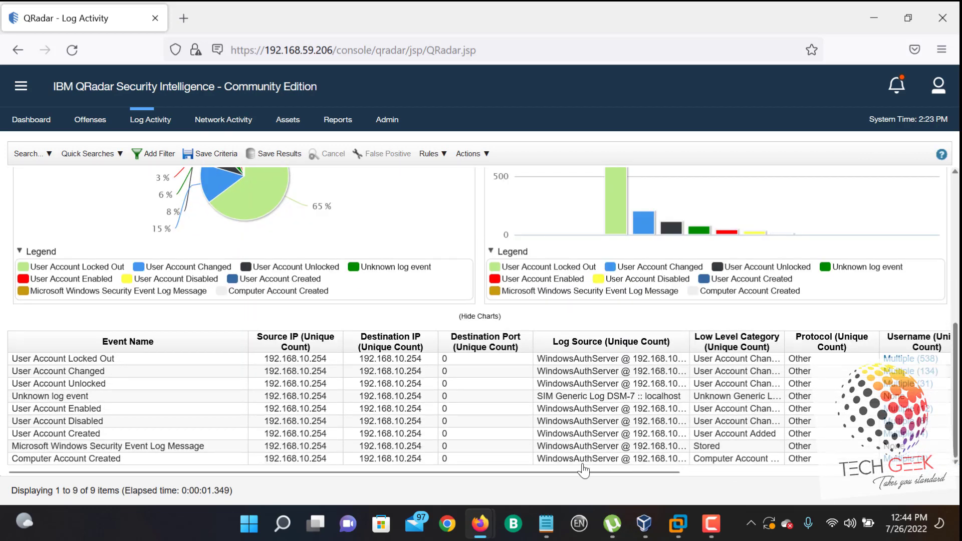
pyautogui.click(383, 359)
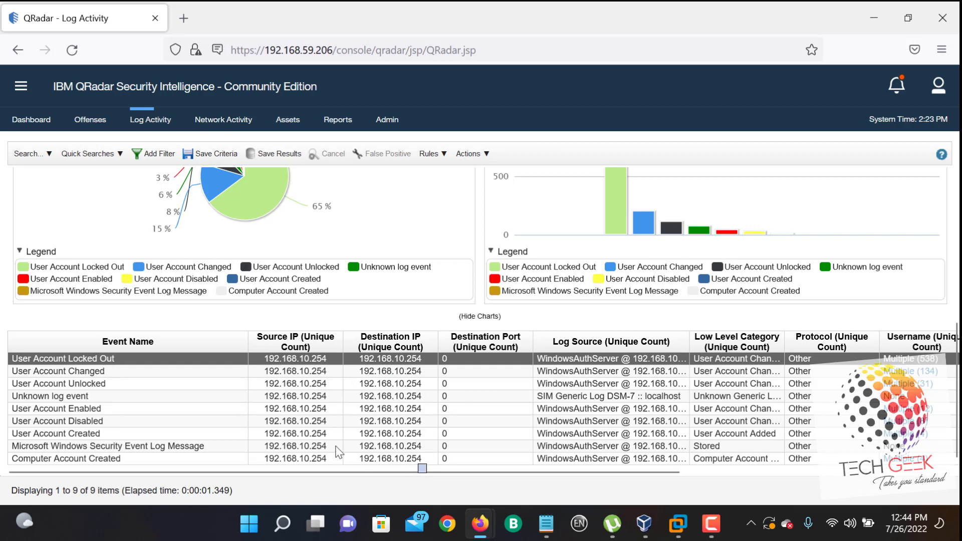
pyautogui.rightClick(314, 359)
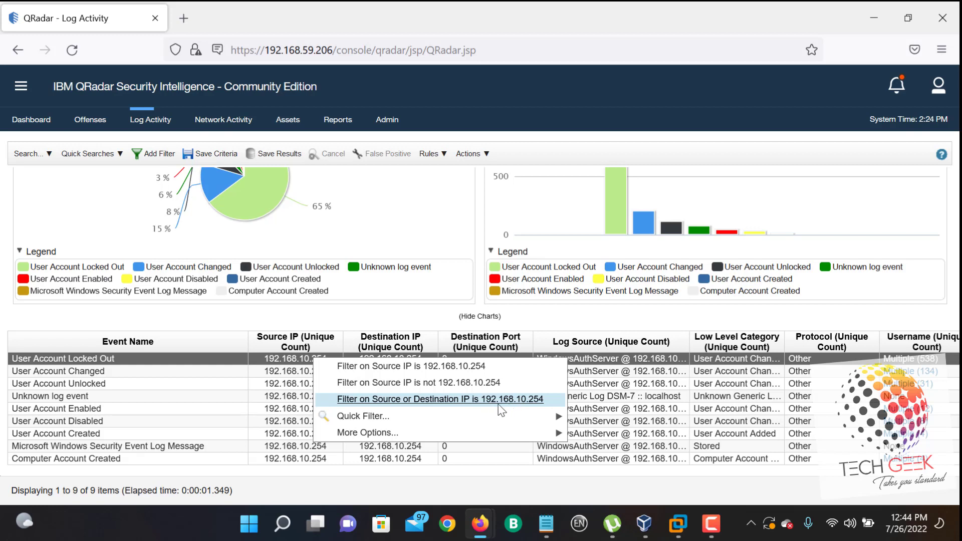
pyautogui.click(449, 383)
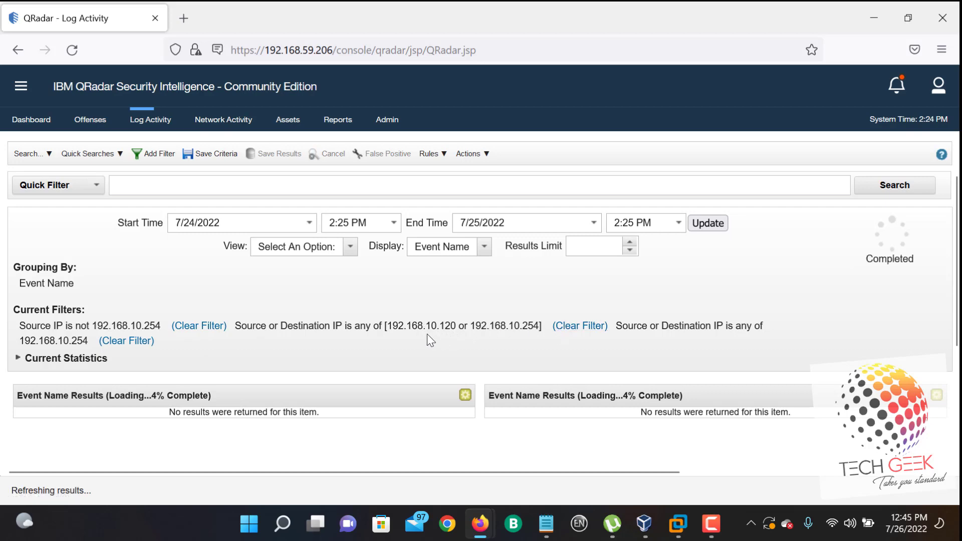
pyautogui.scroll(-3, 427, 333)
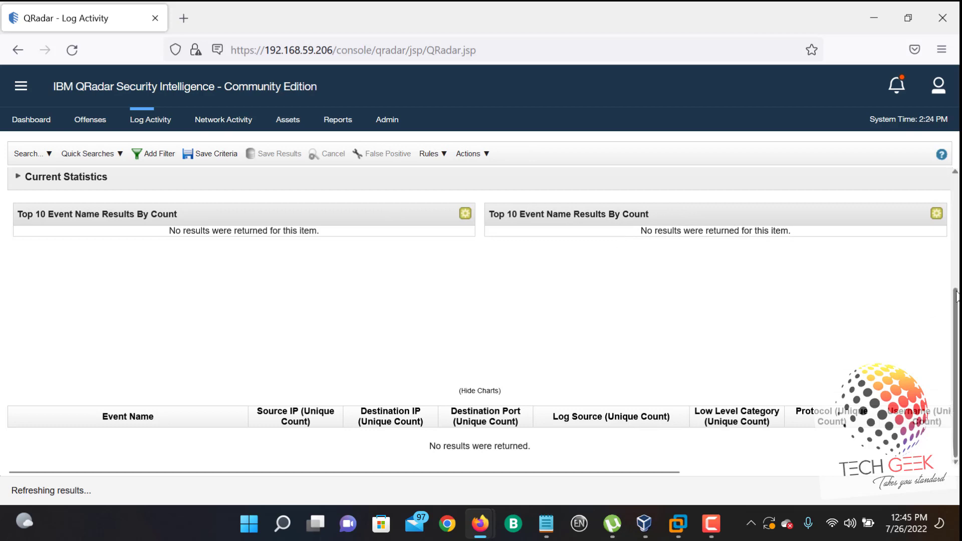
pyautogui.moveTo(957, 297); pyautogui.dragTo(955, 181)
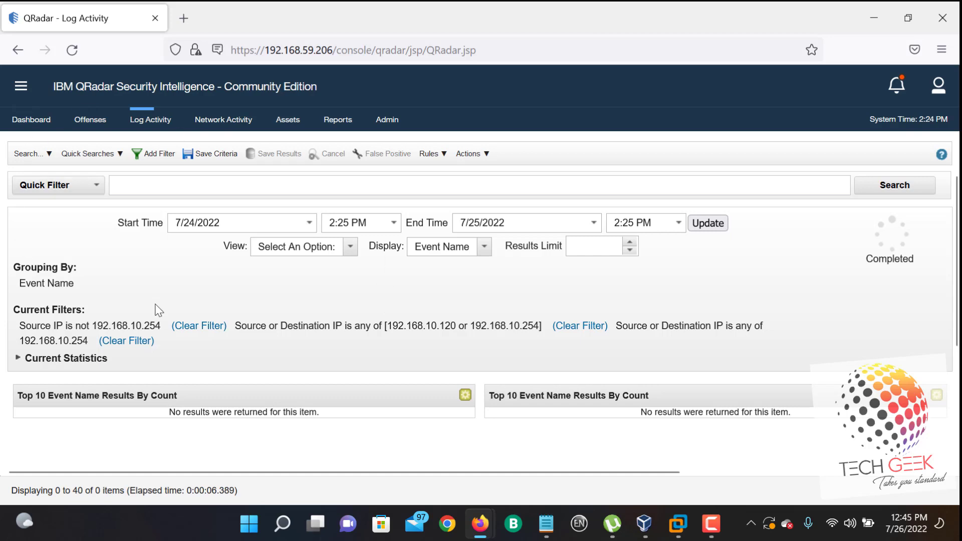
# Step: Clear the Source IP is not 192.168.10.254 filter and review the refreshed charts
pyautogui.click(195, 331)
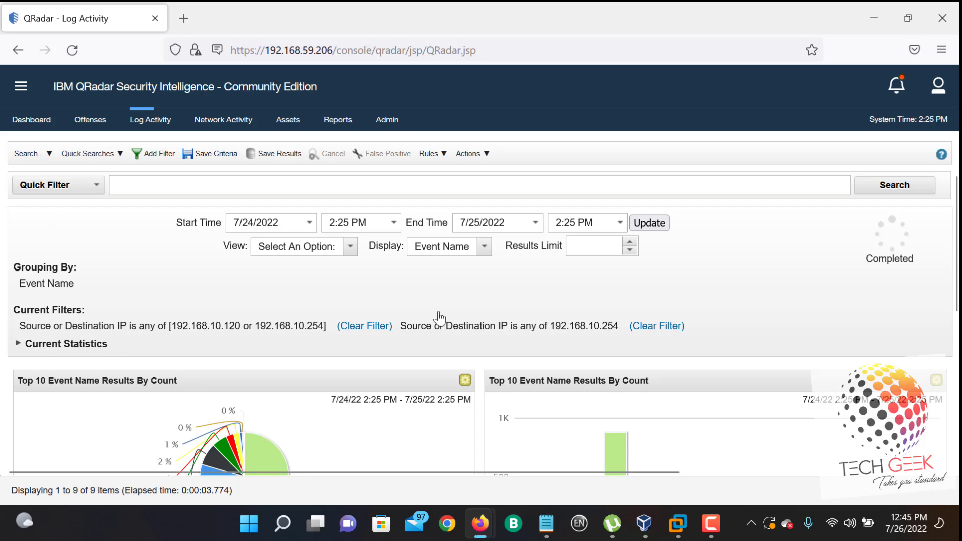
pyautogui.scroll(-5, 361, 287)
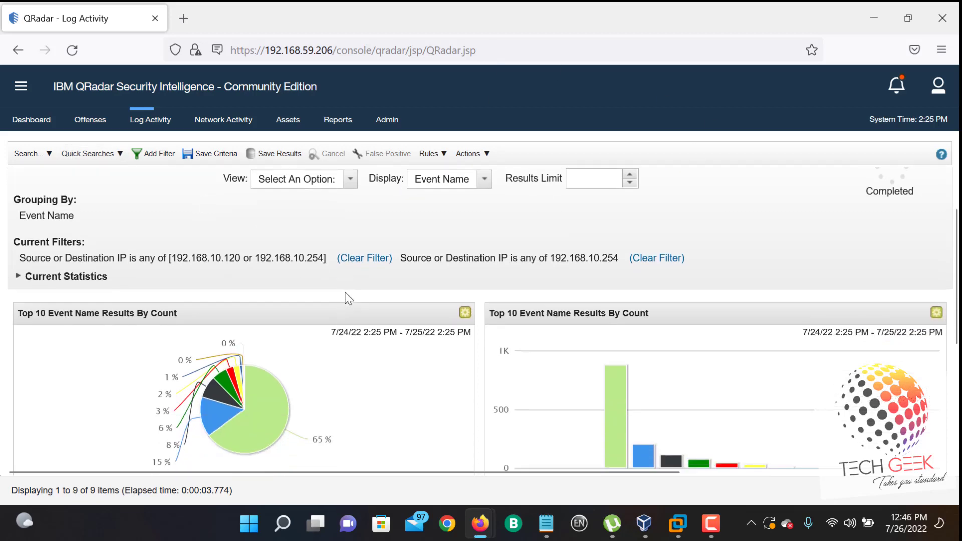
pyautogui.scroll(-1, 360, 287)
pyautogui.scroll(4, 360, 287)
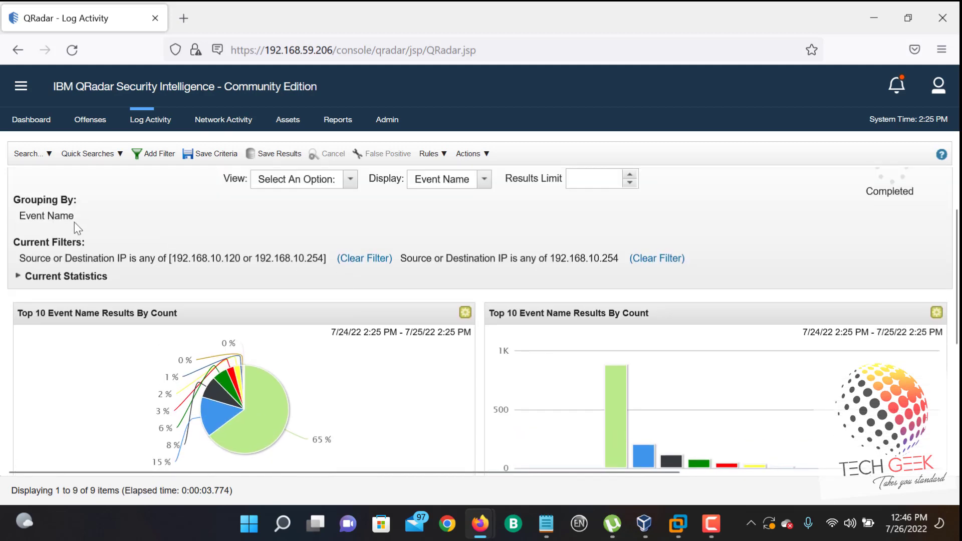
# Step: Clear both remaining Source or Destination IP filters, aborting the running search, to list the events unfiltered
pyautogui.click(373, 259)
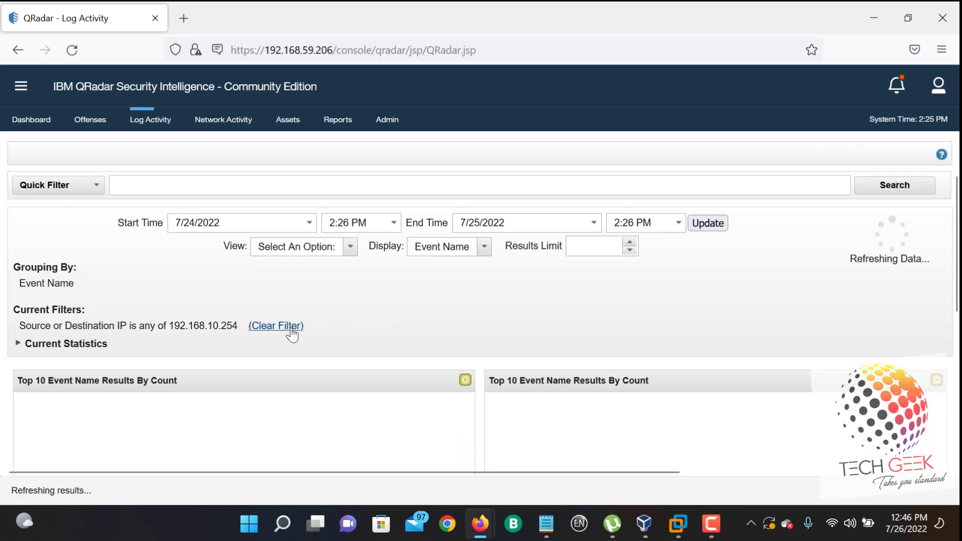
pyautogui.click(288, 325)
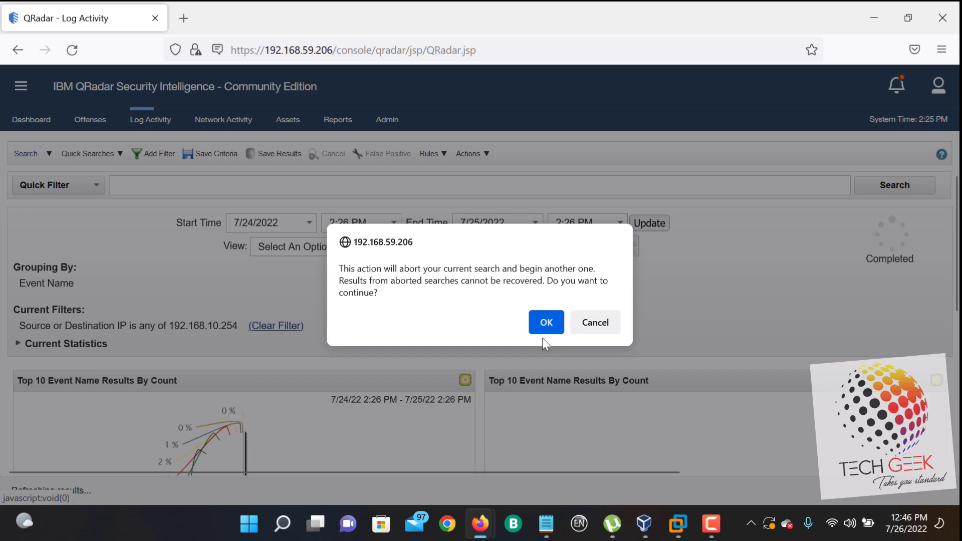
pyautogui.click(546, 326)
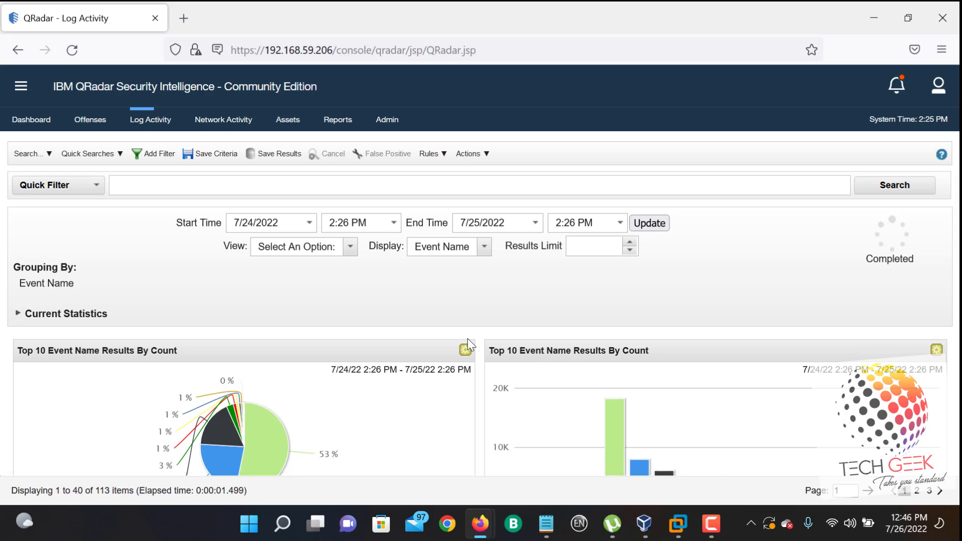
pyautogui.scroll(-2, 420, 411)
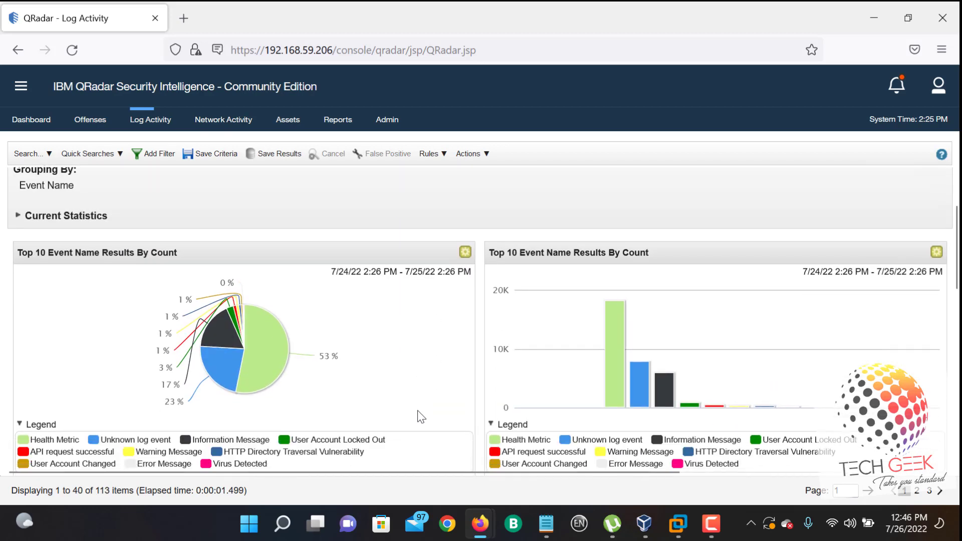
# Step: Open the event list of the HTTP Directory Traversal Vulnerability group and maximize its window
pyautogui.scroll(-2, 417, 411)
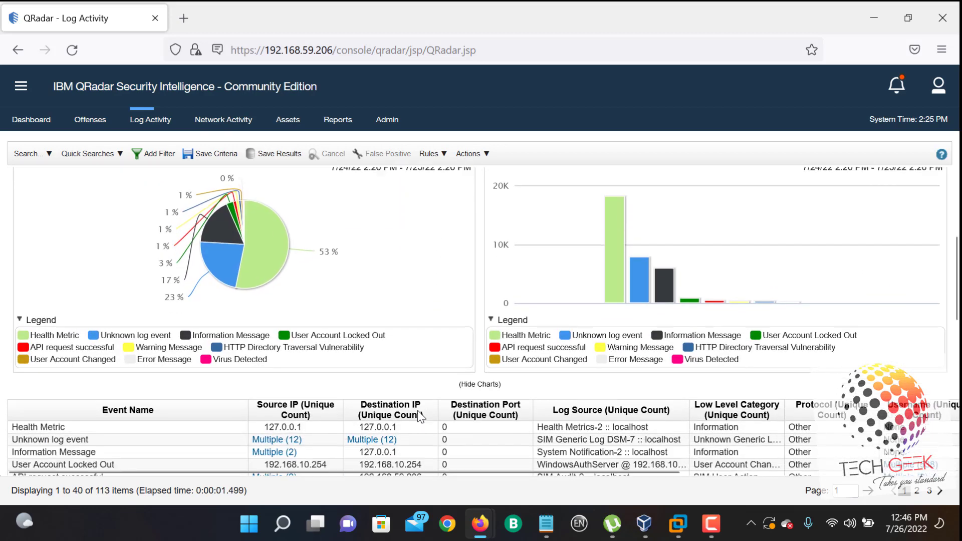
pyautogui.scroll(-1, 417, 411)
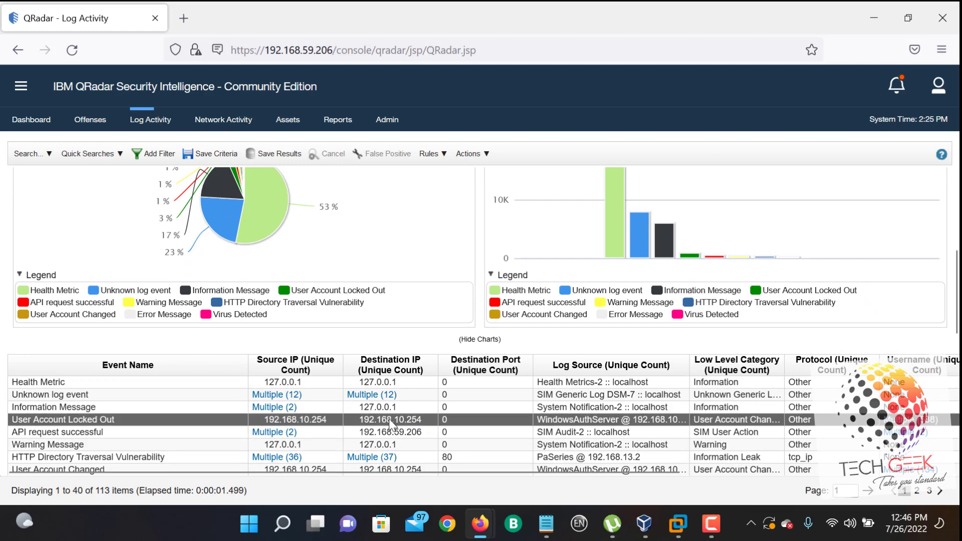
pyautogui.click(288, 434)
pyautogui.scroll(-2, 199, 470)
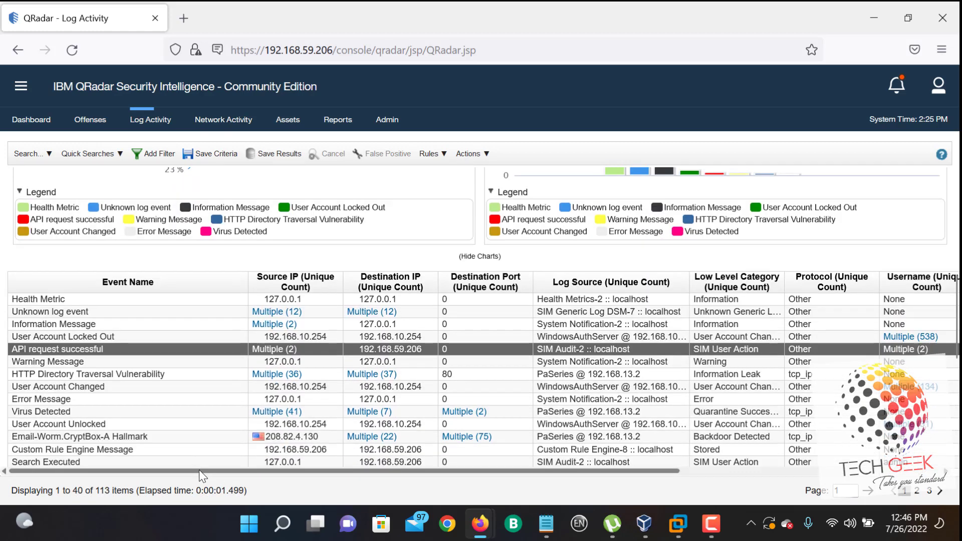
pyautogui.scroll(-1, 200, 470)
pyautogui.doubleClick(56, 351)
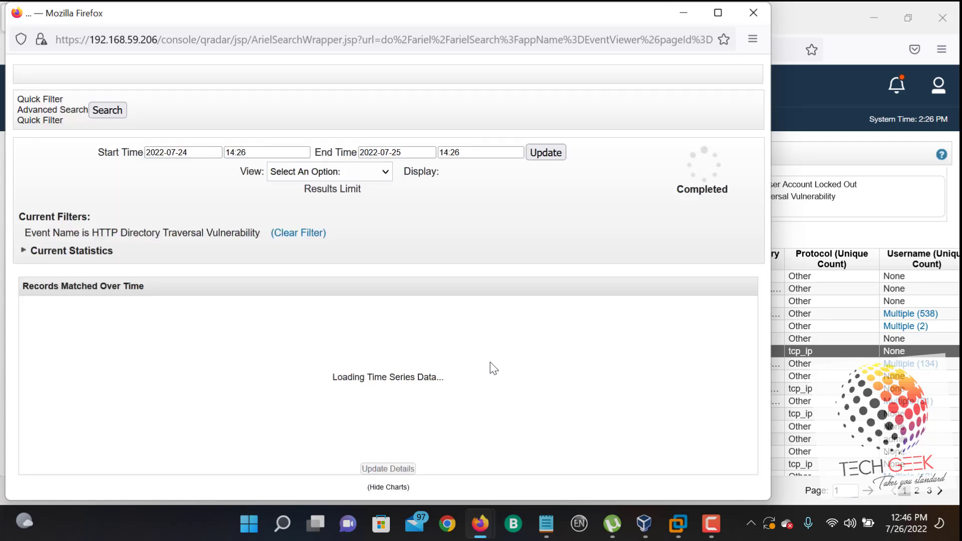
pyautogui.click(717, 13)
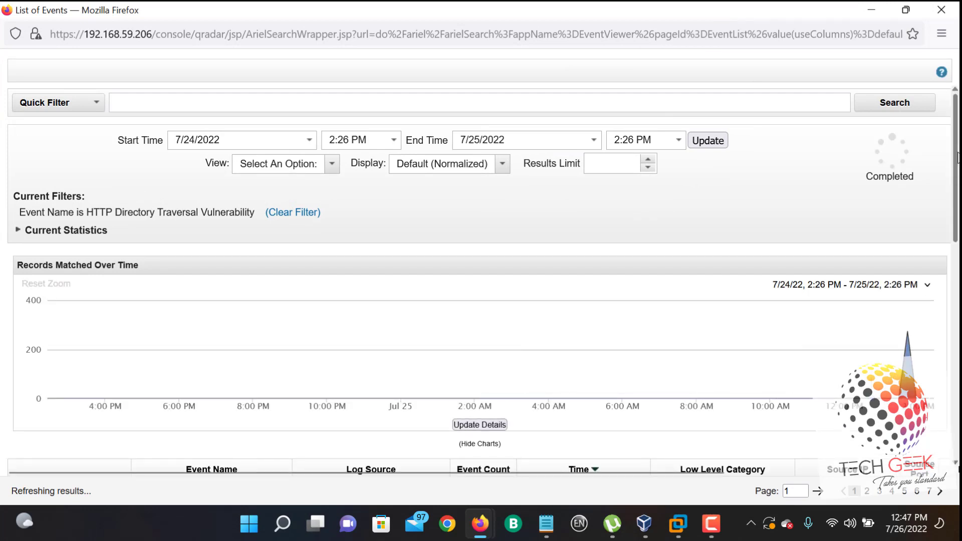
# Step: Open the details of the event from 79.129.13.136 with source port 2865 and wrap its payload text
pyautogui.moveTo(956, 156); pyautogui.dragTo(958, 285)
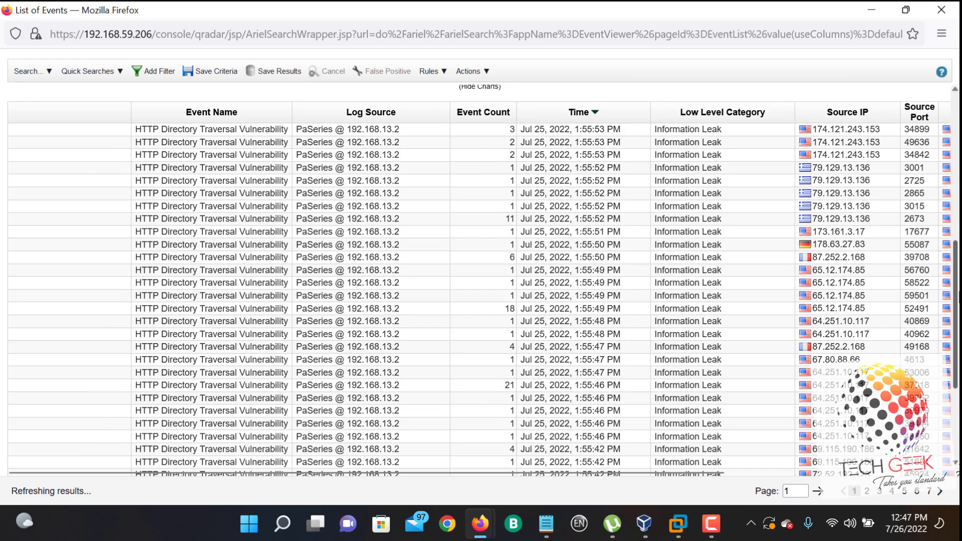
pyautogui.doubleClick(266, 193)
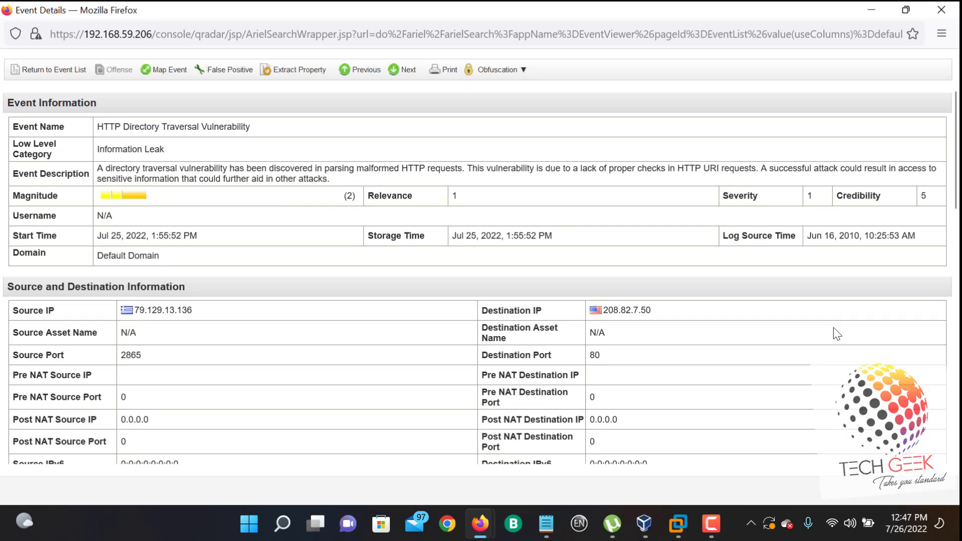
pyautogui.moveTo(954, 128); pyautogui.dragTo(954, 235)
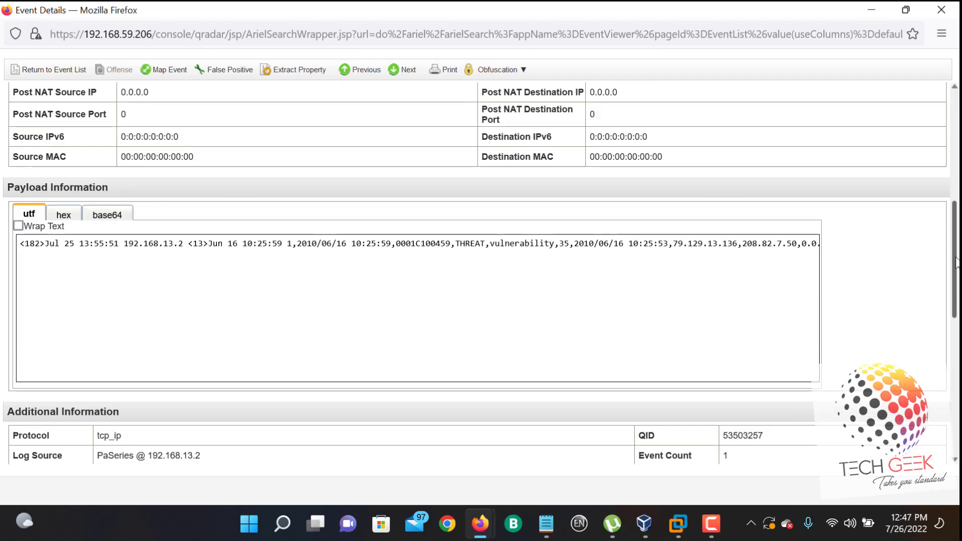
pyautogui.click(18, 226)
# Step: Examine the payload's threat, vulnerability and drop-all-packets entries by highlighting them, and close the event details window
pyautogui.moveTo(169, 254); pyautogui.dragTo(530, 267)
pyautogui.moveTo(679, 303); pyautogui.dragTo(690, 303)
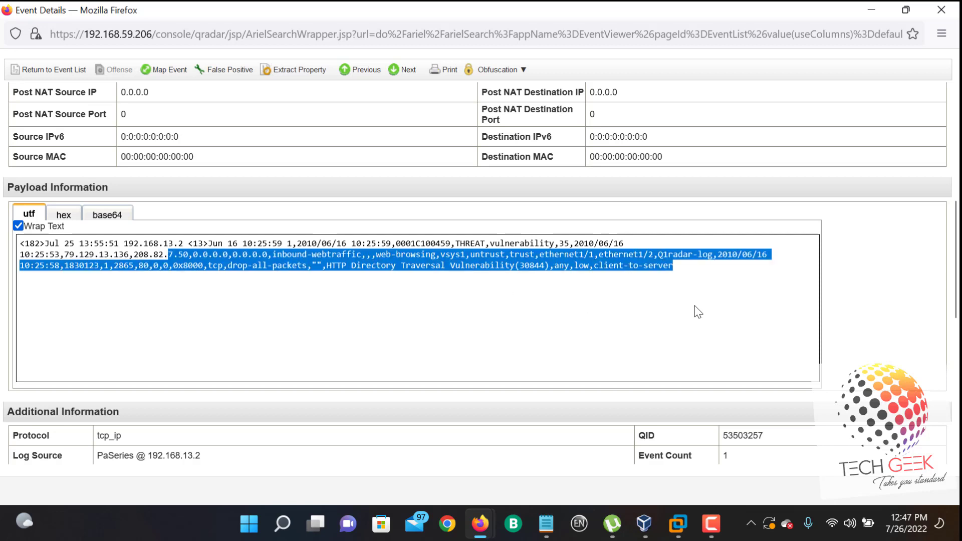
pyautogui.click(615, 301)
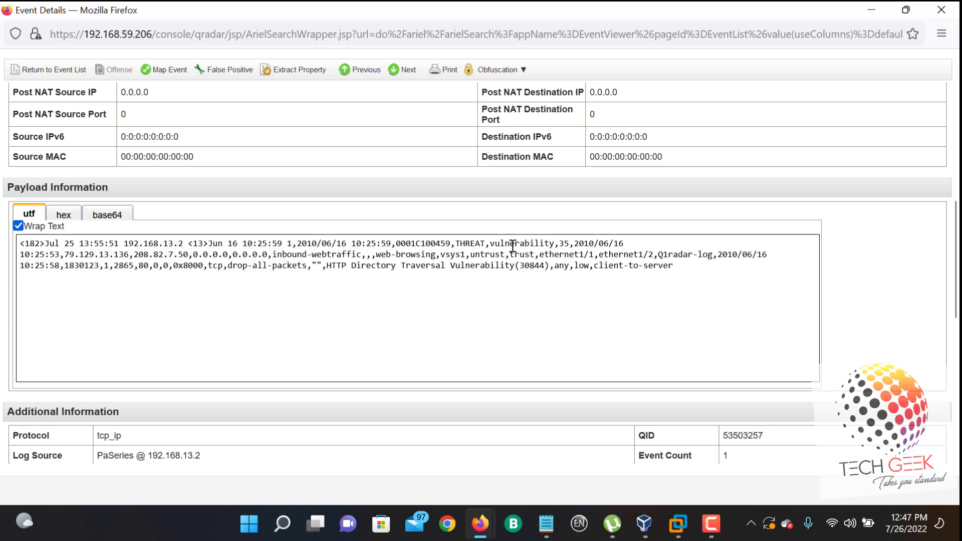
pyautogui.moveTo(490, 245); pyautogui.dragTo(530, 244)
pyautogui.moveTo(455, 244); pyautogui.dragTo(477, 243)
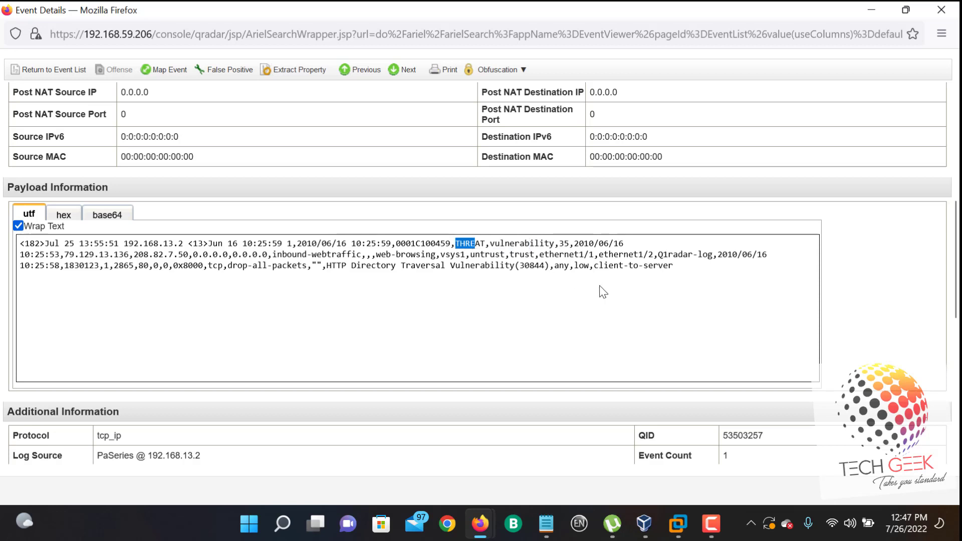
pyautogui.click(586, 264)
pyautogui.moveTo(232, 265); pyautogui.dragTo(484, 266)
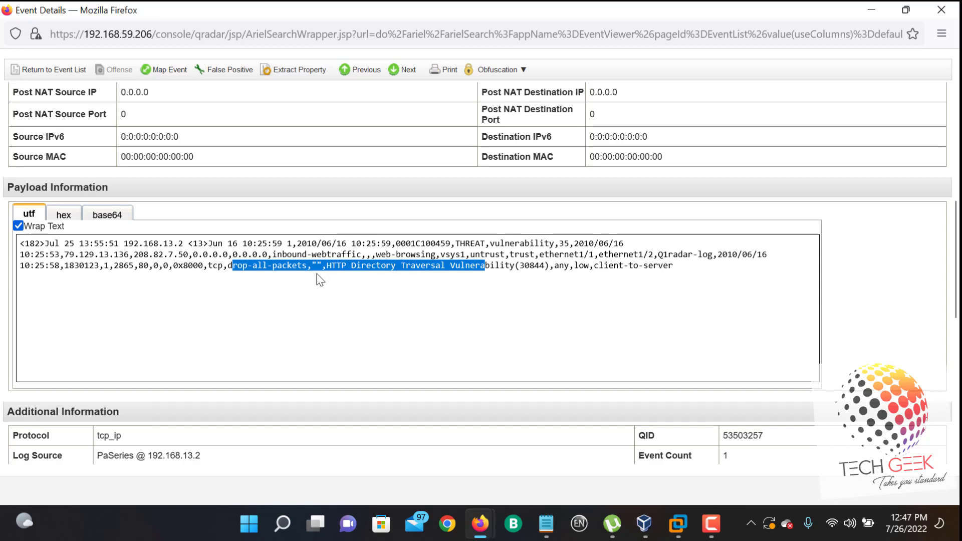
pyautogui.moveTo(213, 243); pyautogui.dragTo(687, 262)
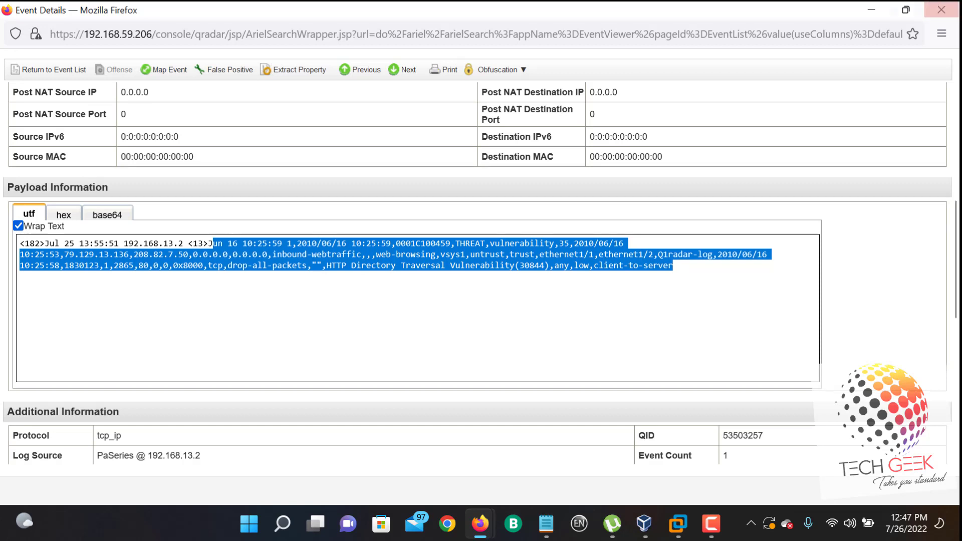
pyautogui.scroll(1, 590, 173)
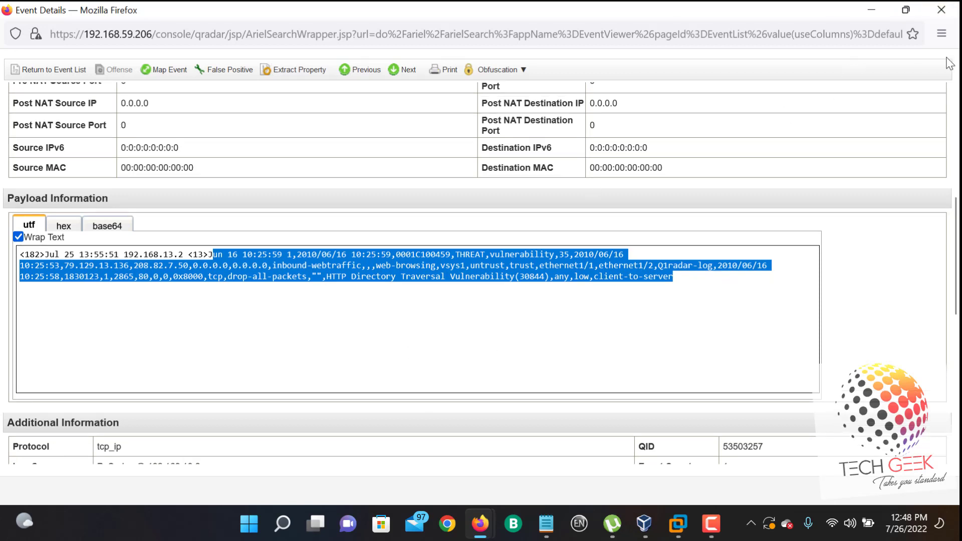
pyautogui.click(952, 10)
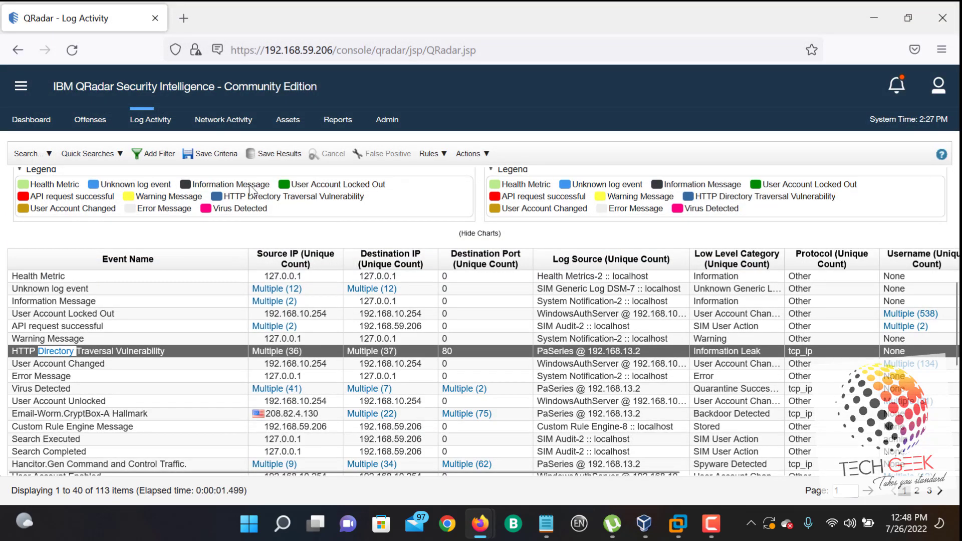
# Step: Start a new filter on the grouped events with Payload Contains as its parameter
pyautogui.click(157, 155)
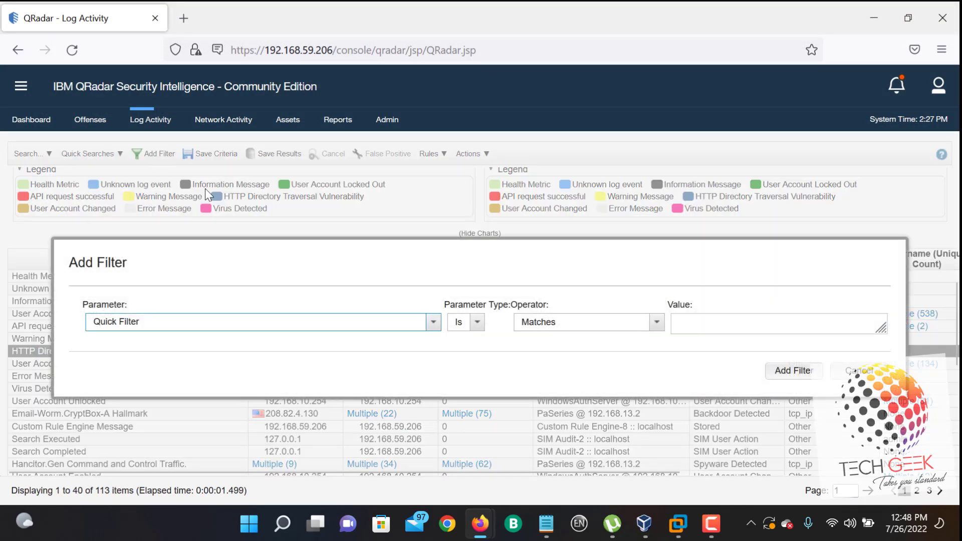
pyautogui.click(432, 323)
pyautogui.scroll(-10, 317, 243)
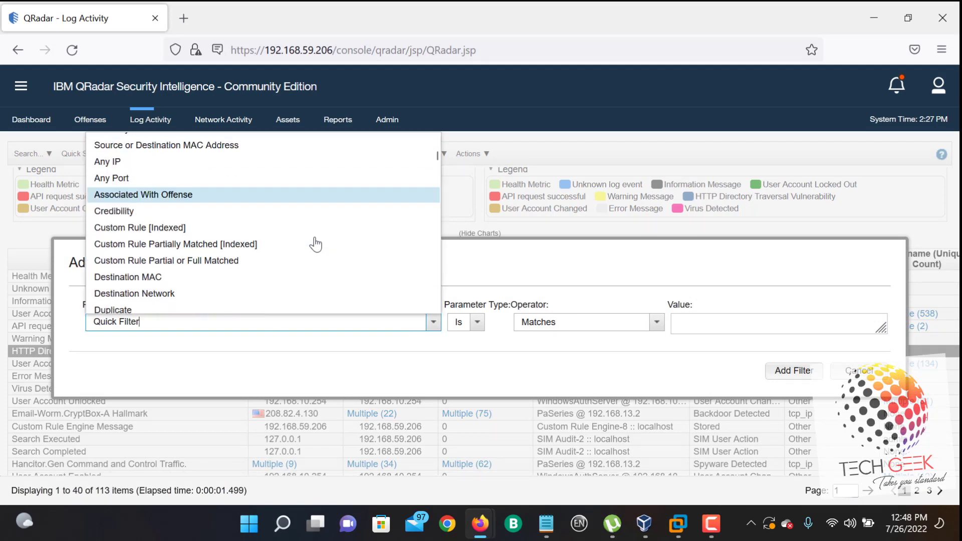
pyautogui.write('P')
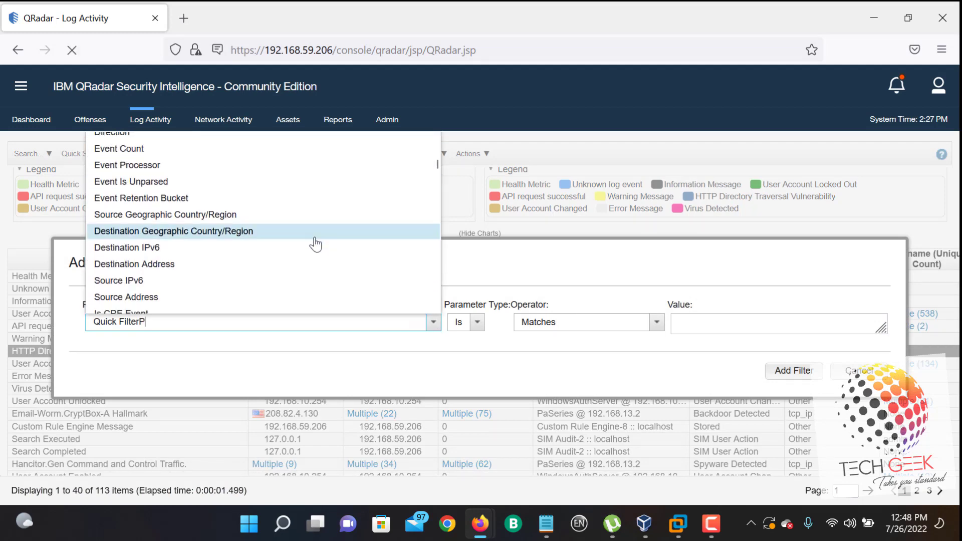
pyautogui.press('BackSpace')
pyautogui.press('BackSpace')
pyautogui.press('BackSpace')
pyautogui.press('BackSpace')
pyautogui.press('BackSpace')
pyautogui.press('BackSpace')
pyautogui.press('BackSpace')
pyautogui.press('BackSpace')
pyautogui.press('BackSpace')
pyautogui.press('BackSpace')
pyautogui.press('BackSpace')
pyautogui.press('BackSpace')
pyautogui.press('BackSpace')
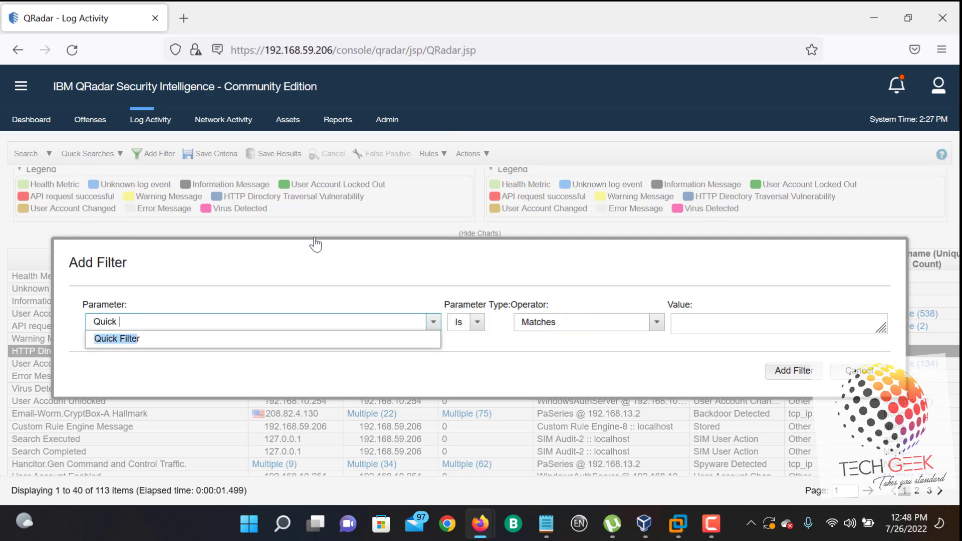
pyautogui.write('PAY')
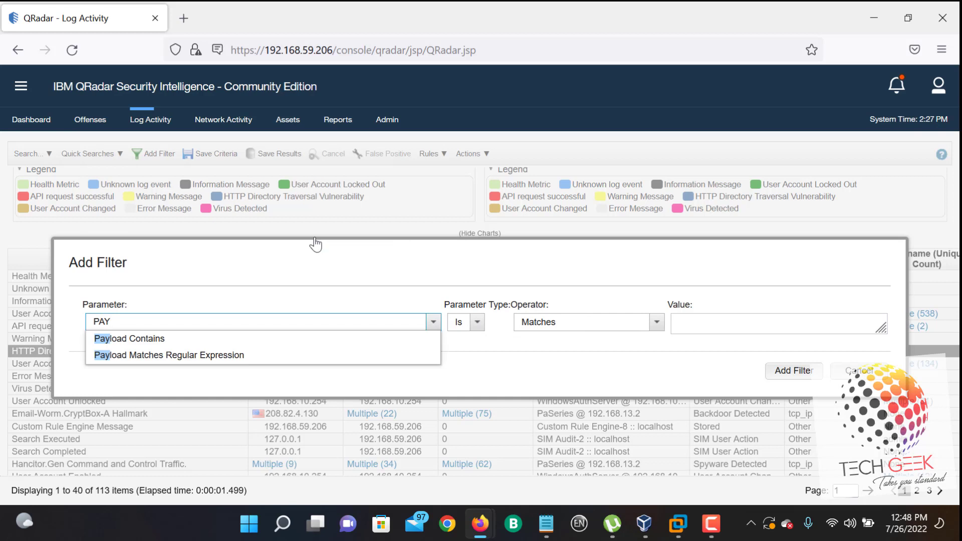
pyautogui.click(146, 339)
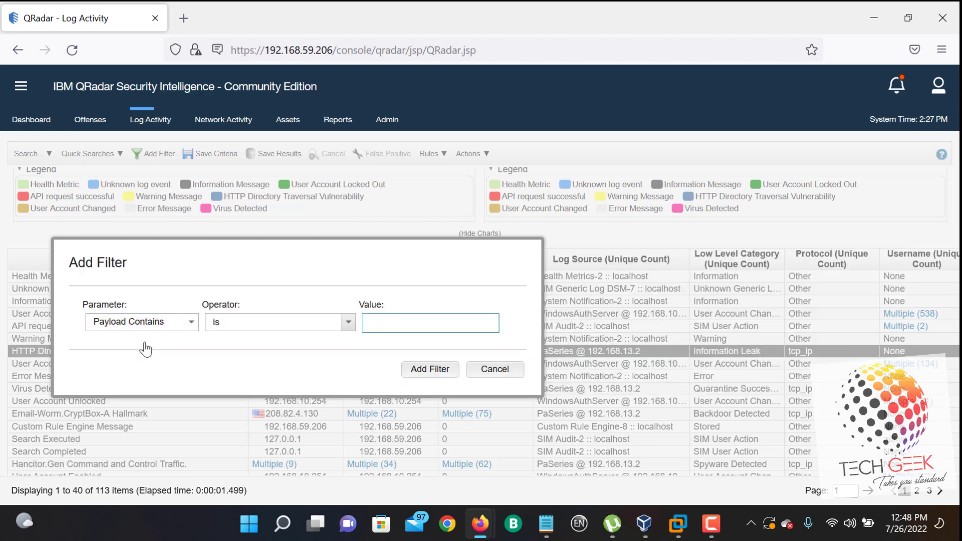
# Step: Set the filter's operator to is any of and add root to its value list
pyautogui.click(349, 323)
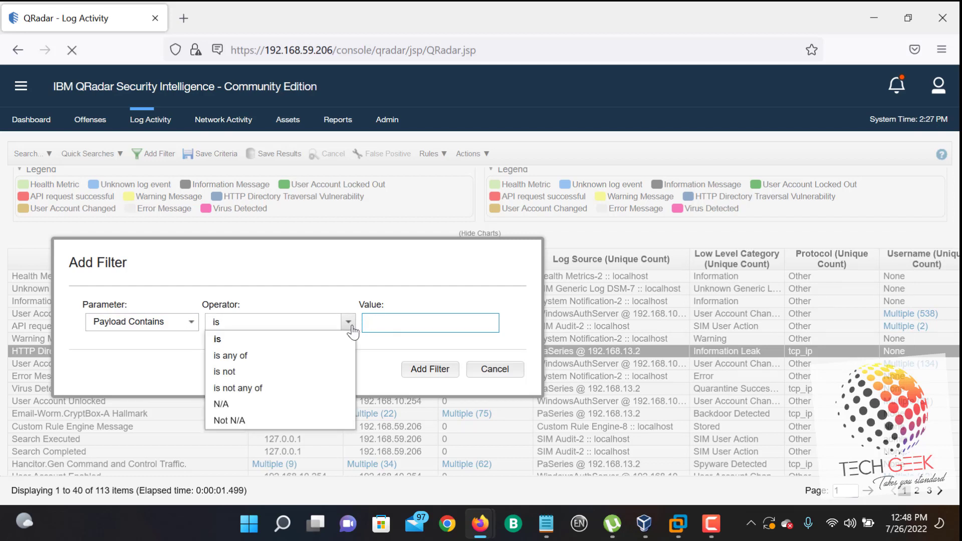
pyautogui.click(288, 355)
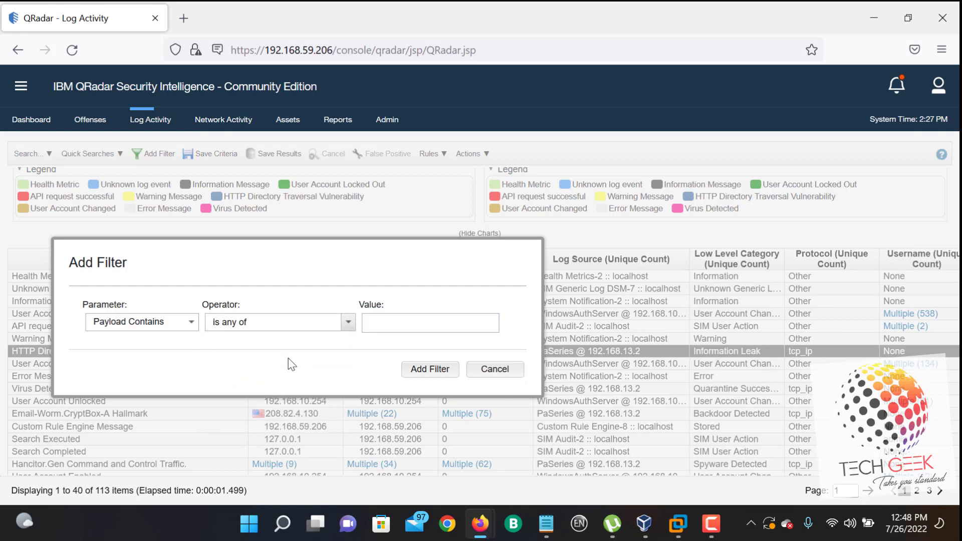
pyautogui.click(398, 325)
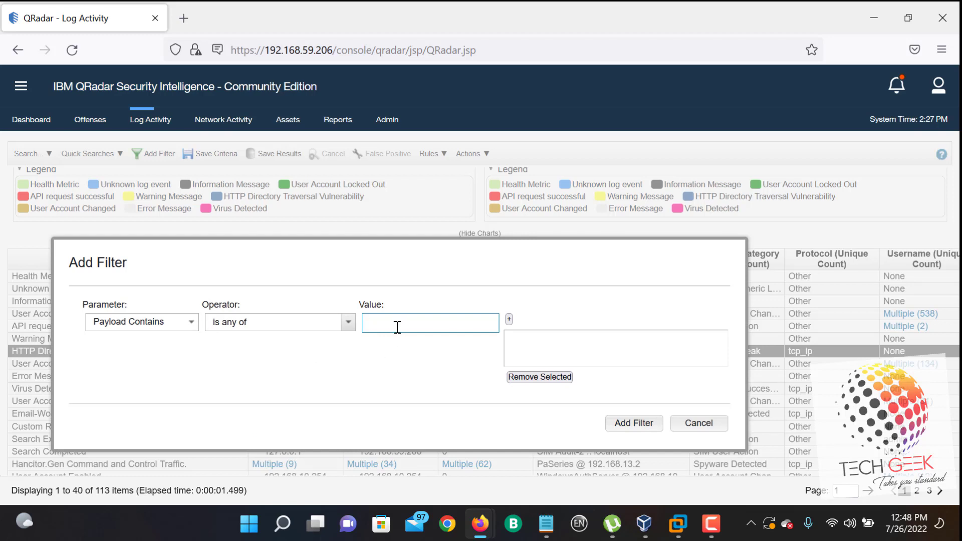
pyautogui.write('ROO')
pyautogui.press('BackSpace')
pyautogui.press('BackSpace')
pyautogui.write('roo')
pyautogui.click(511, 324)
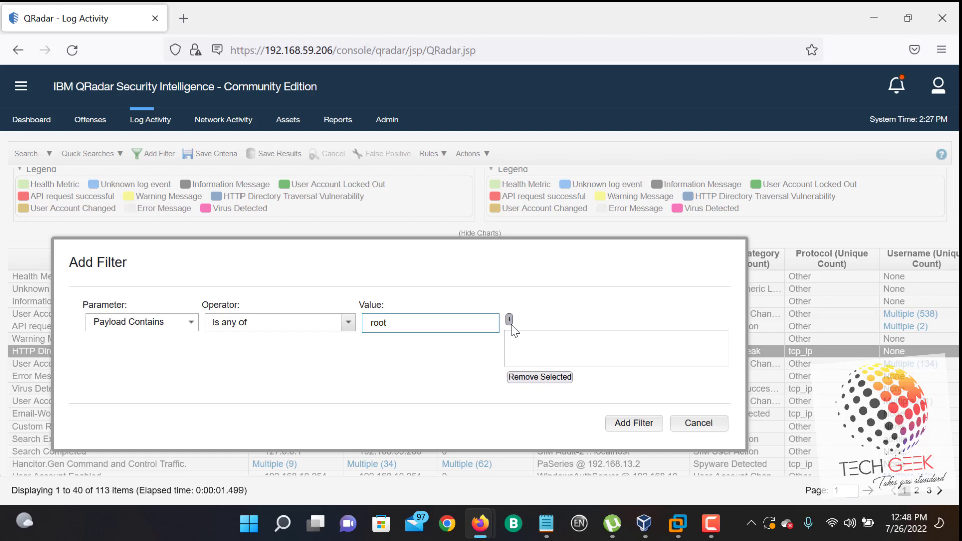
# Step: Add password fail and admin to the payload filter's value list and apply the filter
pyautogui.click(469, 324)
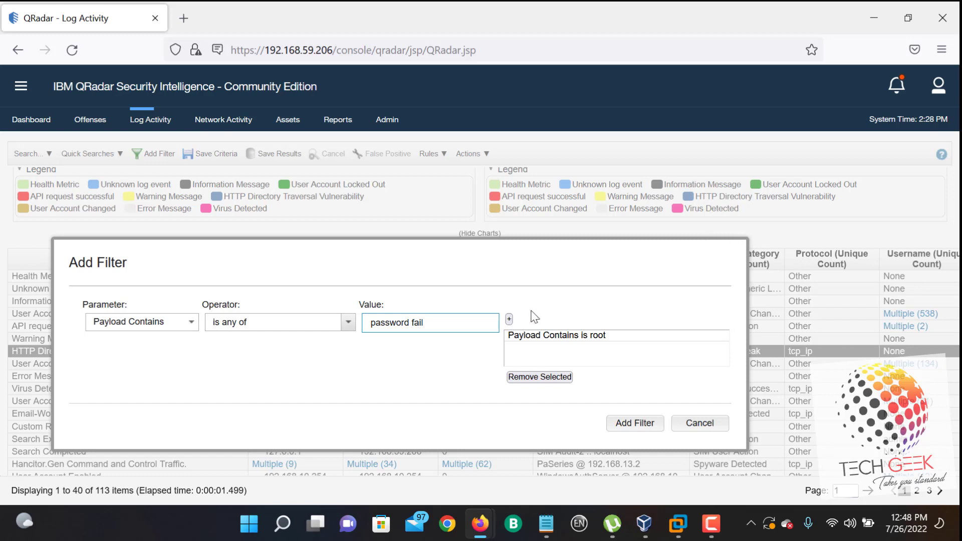
pyautogui.click(509, 319)
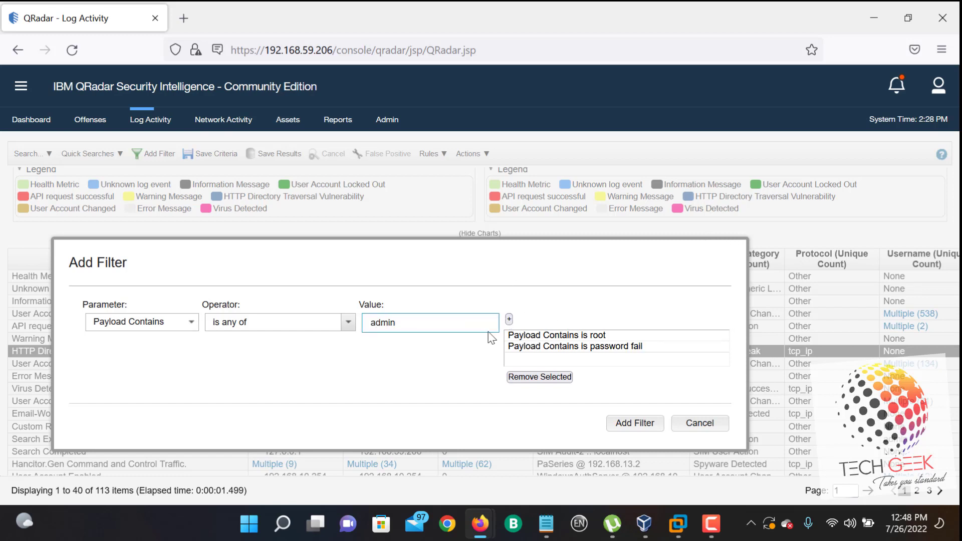
pyautogui.click(509, 319)
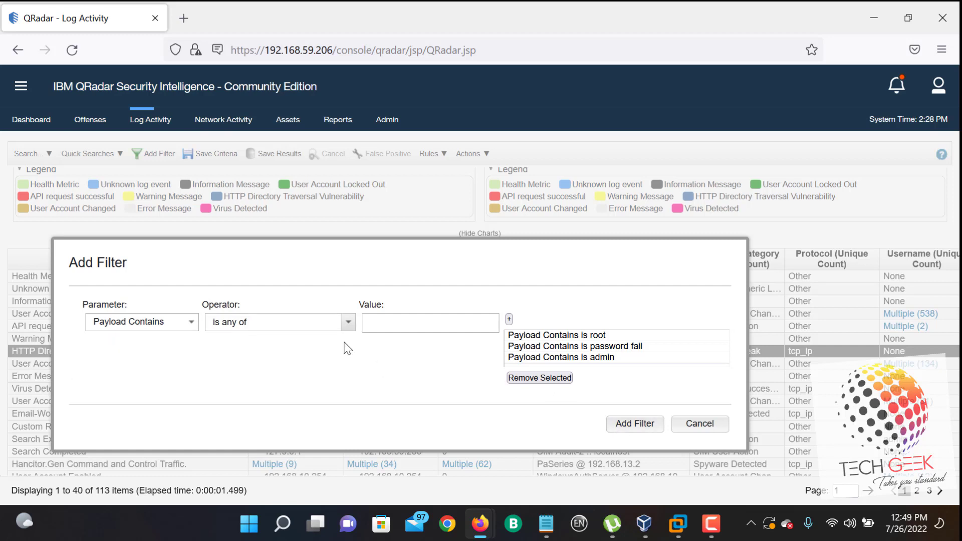
pyautogui.click(616, 347)
pyautogui.click(620, 425)
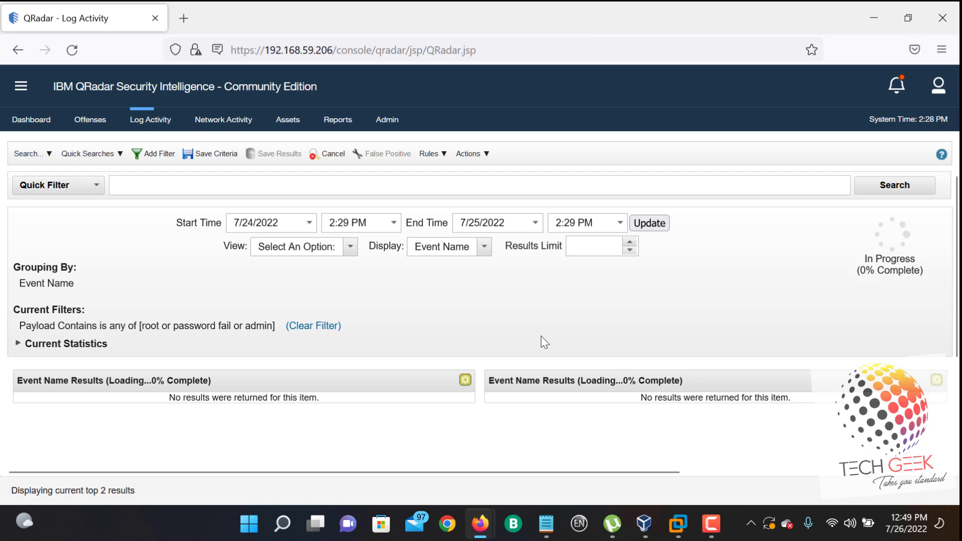
# Step: Review the charts, grouped event list and search progress for the payload filter on root, password fail or admin
pyautogui.scroll(-1, 737, 264)
pyautogui.scroll(-1, 736, 260)
pyautogui.moveTo(956, 304); pyautogui.dragTo(955, 404)
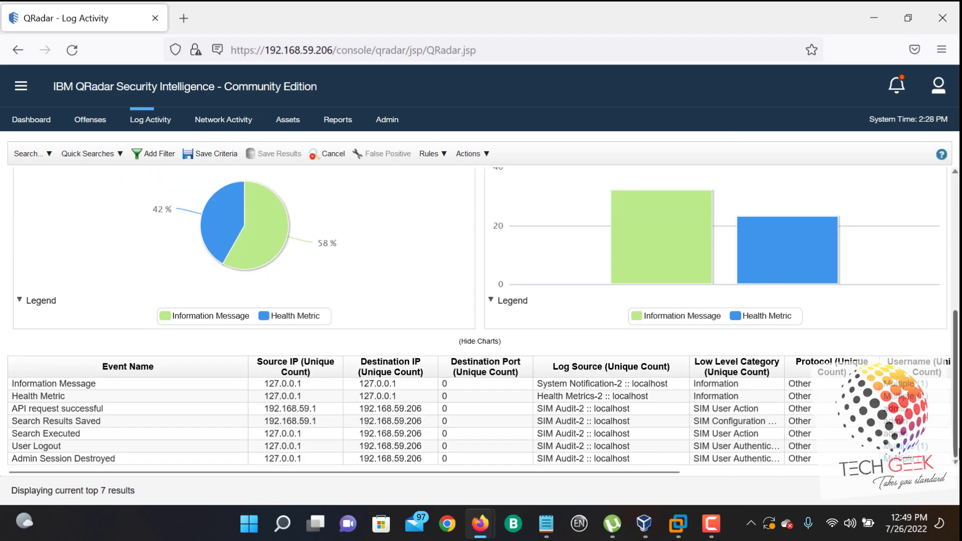
pyautogui.moveTo(958, 420); pyautogui.dragTo(957, 440)
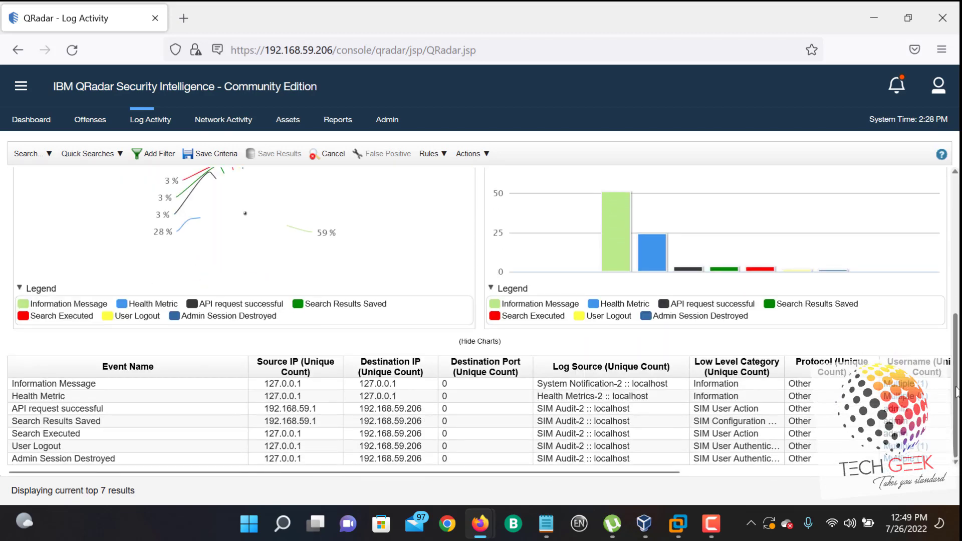
pyautogui.moveTo(955, 379); pyautogui.dragTo(956, 464)
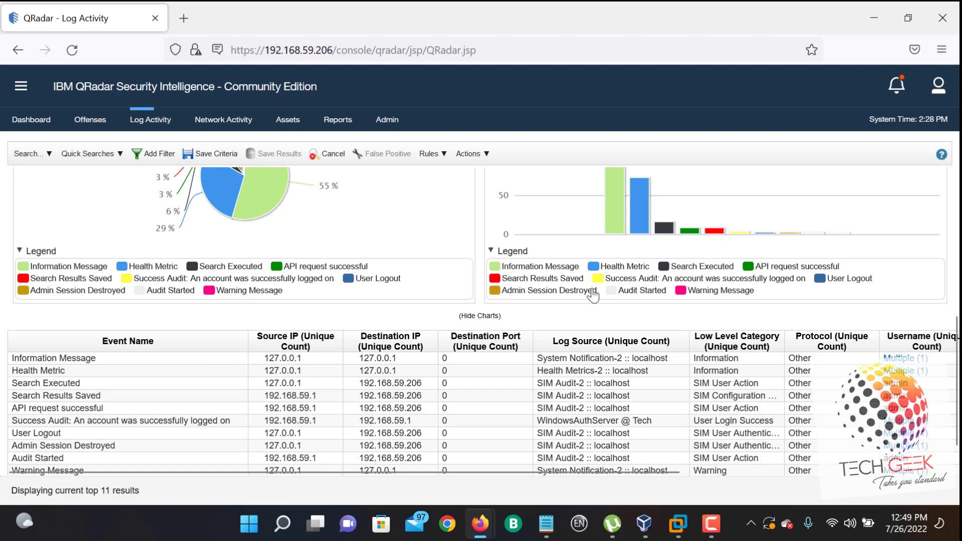
pyautogui.moveTo(593, 295)
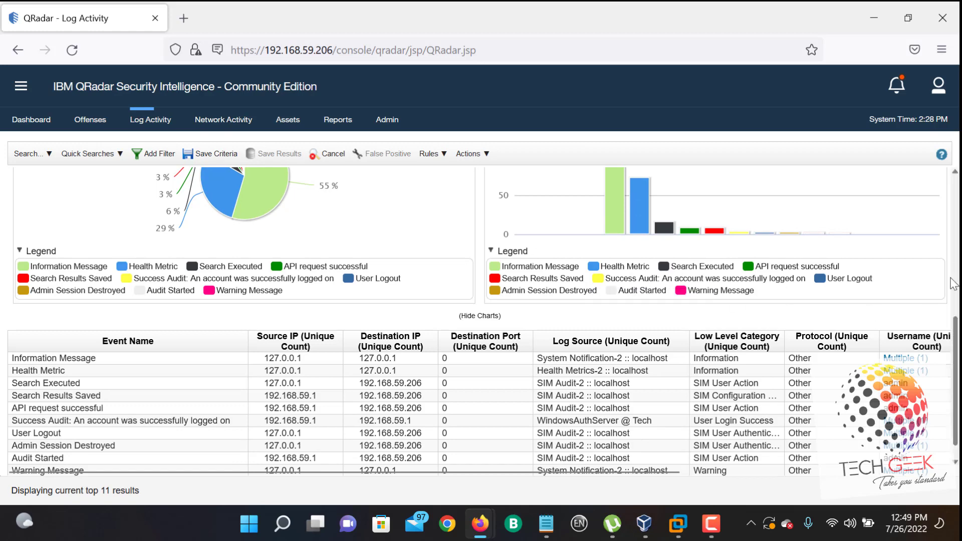
pyautogui.scroll(-2, 956, 351)
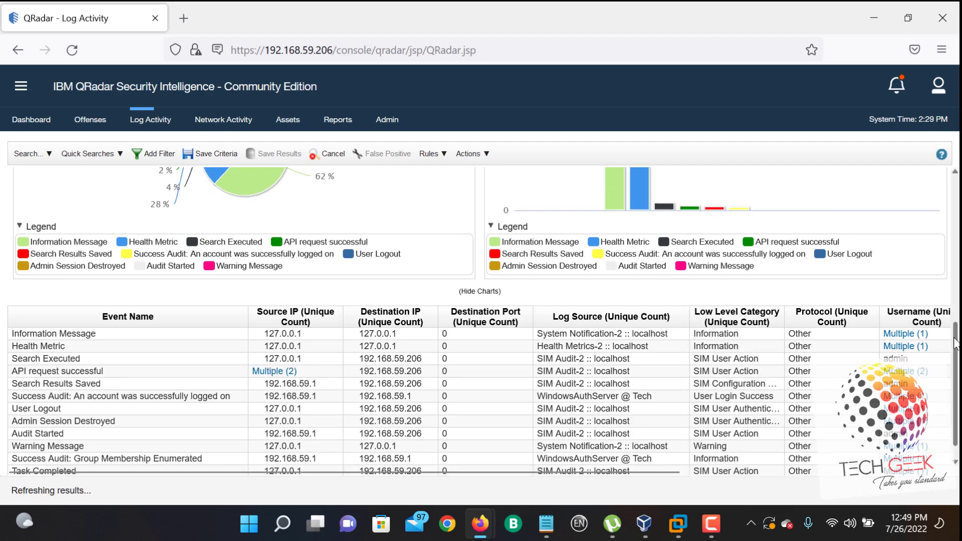
pyautogui.moveTo(955, 339); pyautogui.dragTo(952, 164)
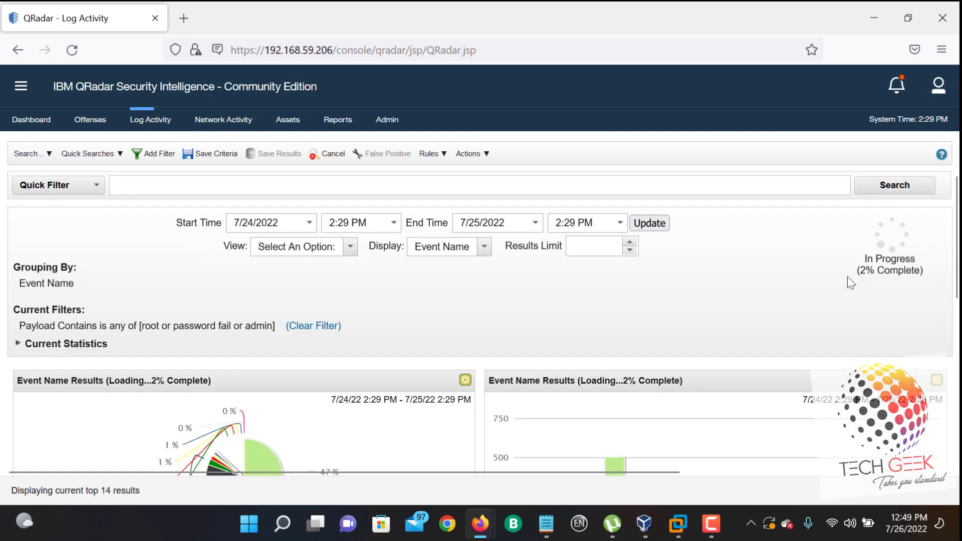
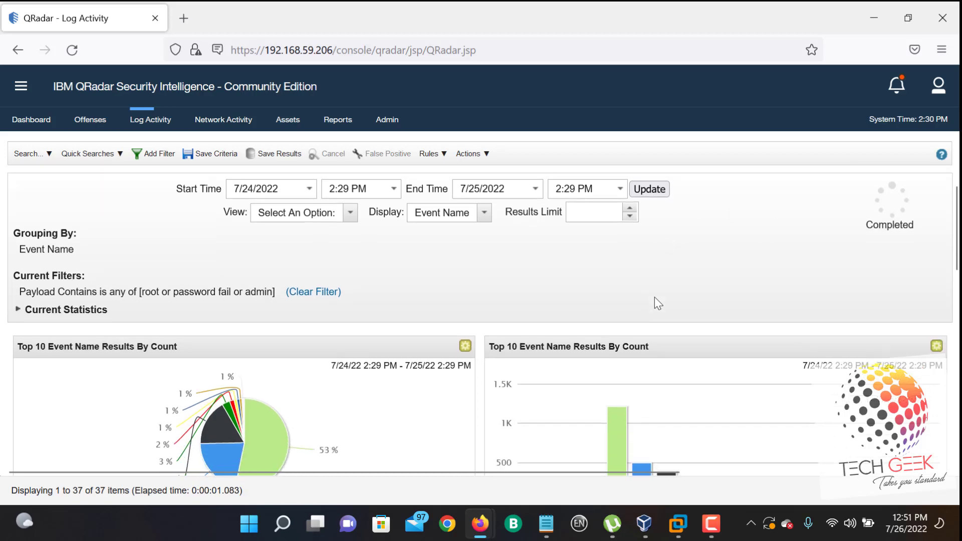
# Step: Examine the completed payload search's charts and go through the full grouped event list from Information Message to User Account Modified
pyautogui.scroll(-3, 654, 298)
pyautogui.scroll(-6, 656, 324)
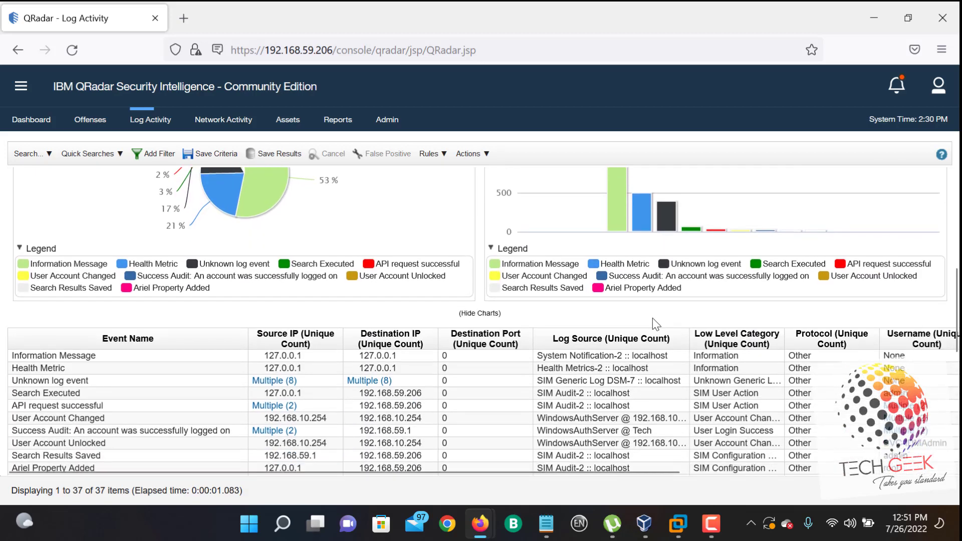
pyautogui.scroll(-5, 651, 326)
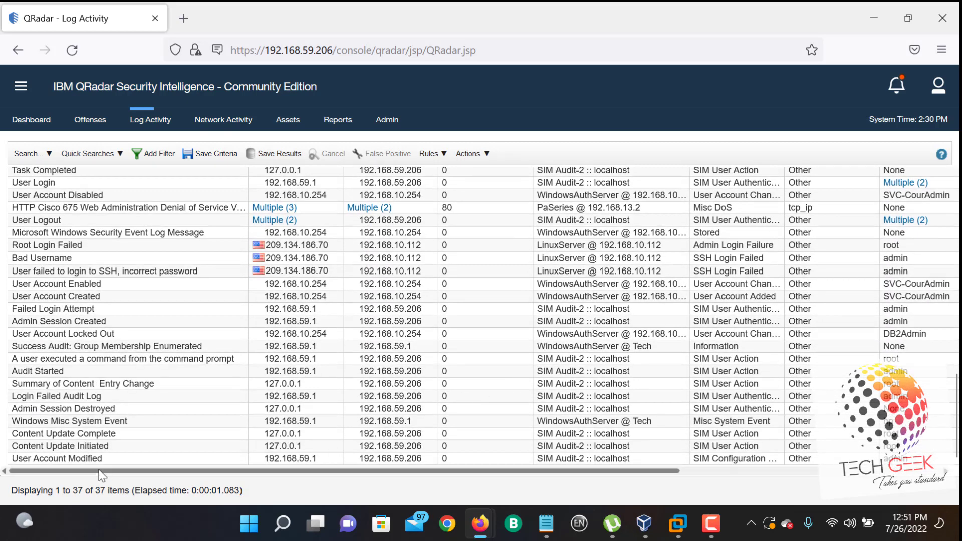
pyautogui.scroll(1, 295, 266)
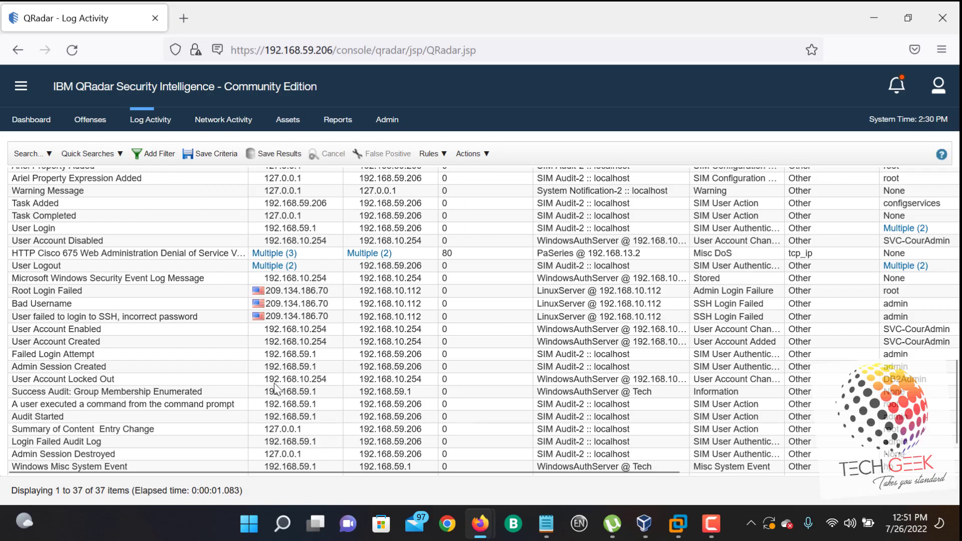
pyautogui.scroll(6, 316, 379)
pyautogui.scroll(-5, 317, 379)
pyautogui.scroll(10, 317, 379)
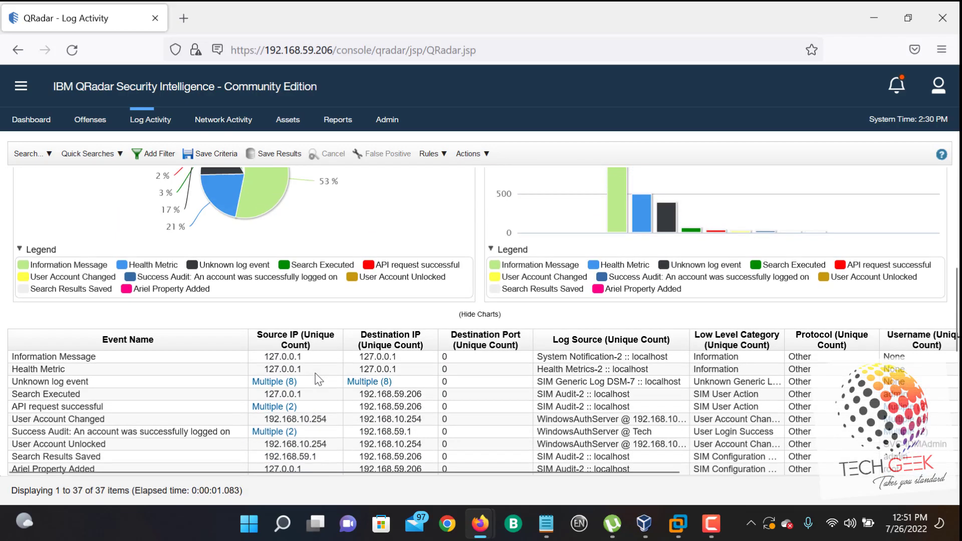
pyautogui.scroll(-4, 316, 377)
pyautogui.scroll(3, 317, 376)
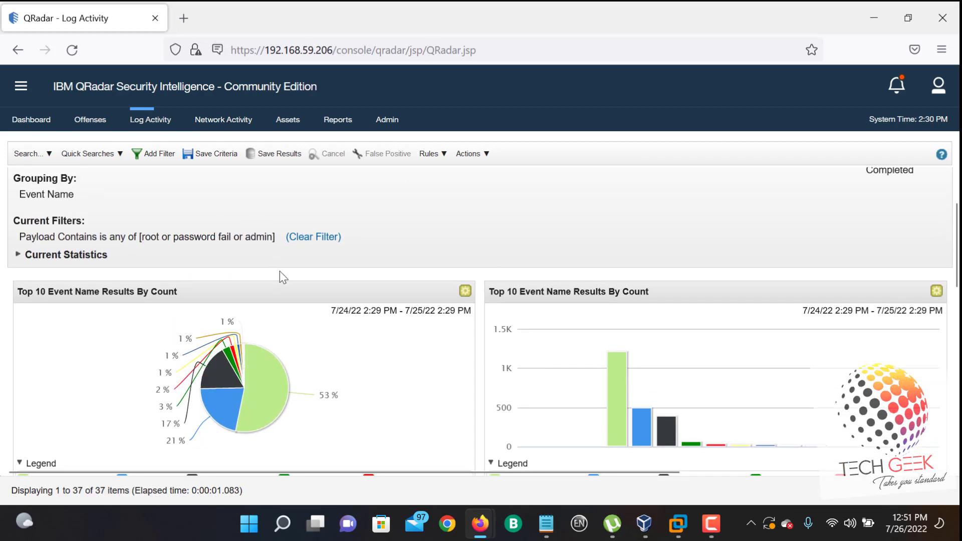
pyautogui.scroll(-5, 281, 281)
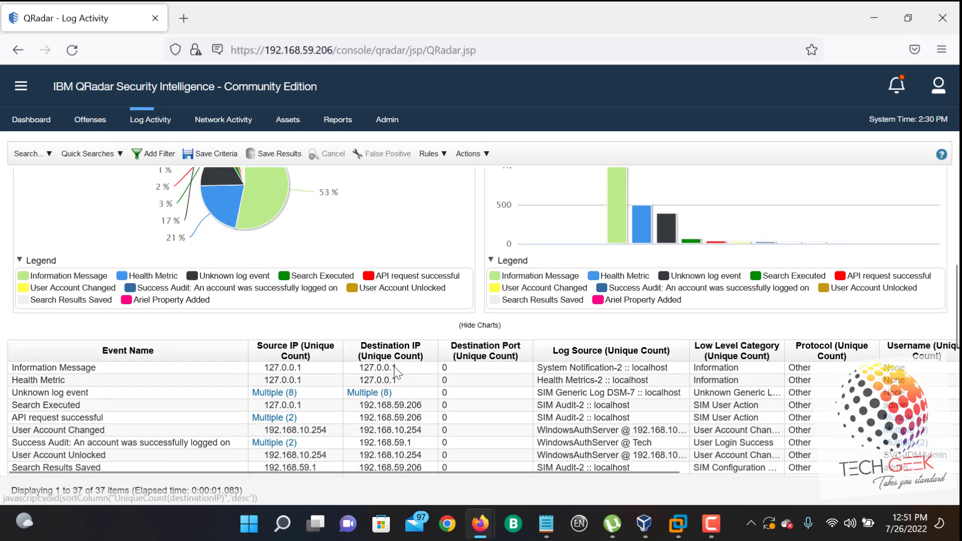
pyautogui.scroll(-5, 393, 366)
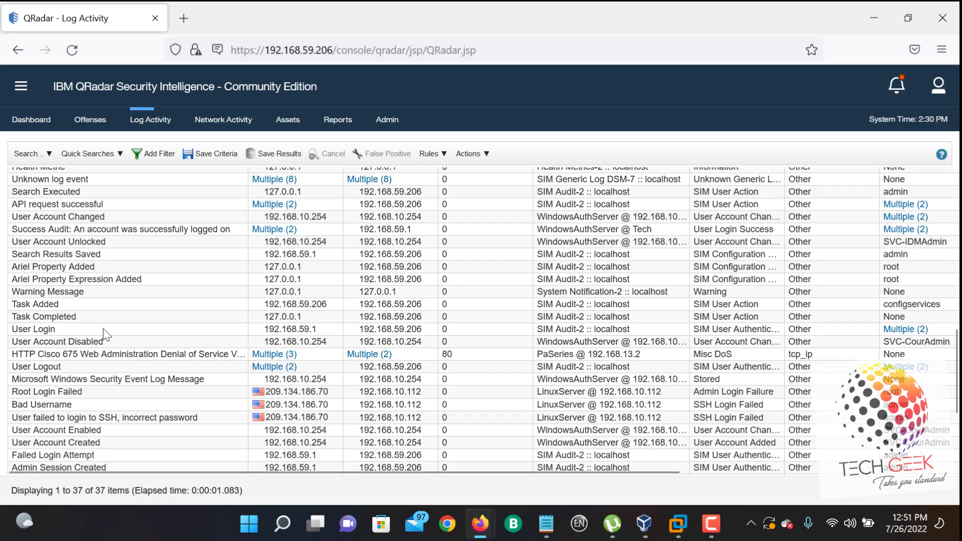
# Step: Open the list of events behind the Microsoft Windows Security Event Log Message group and maximize its window
pyautogui.click(96, 335)
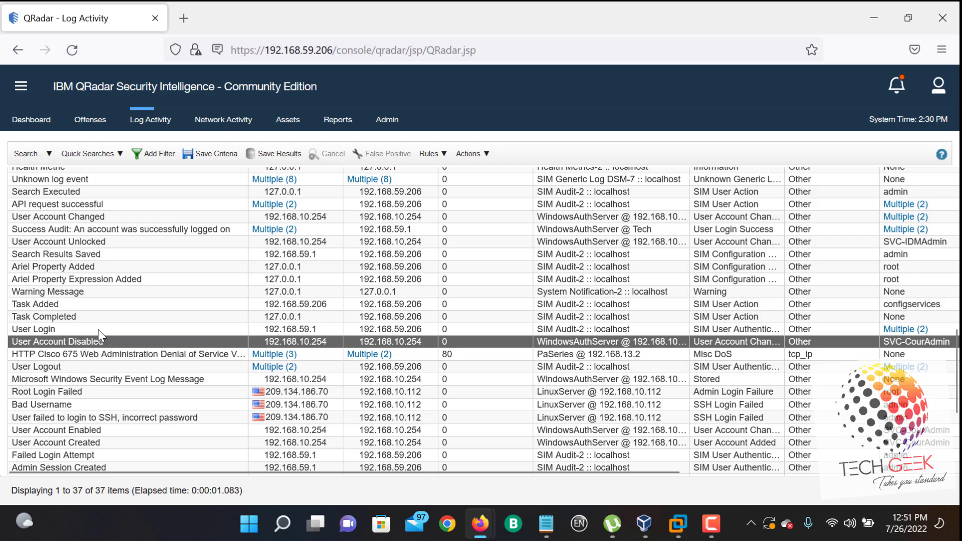
pyautogui.click(98, 329)
pyautogui.scroll(-1, 115, 393)
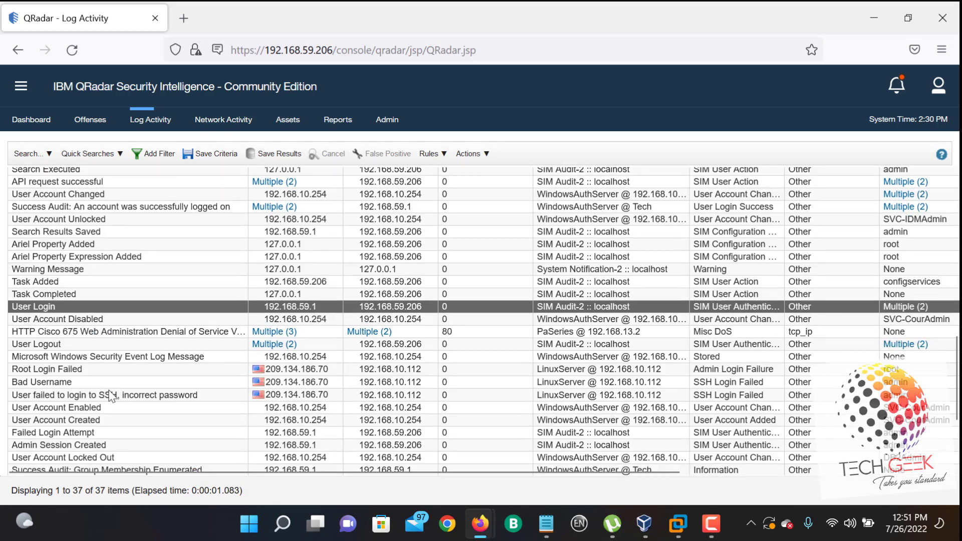
pyautogui.doubleClick(117, 359)
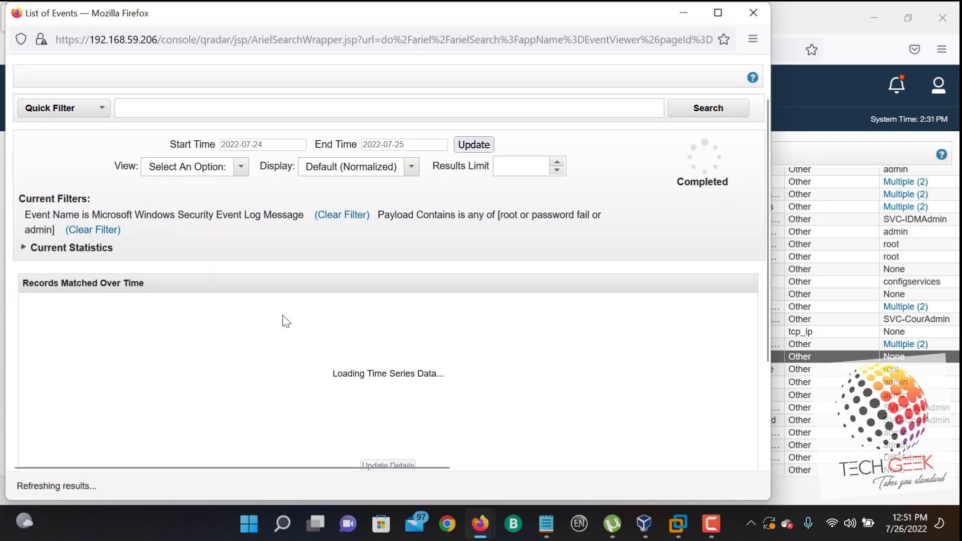
pyautogui.click(725, 20)
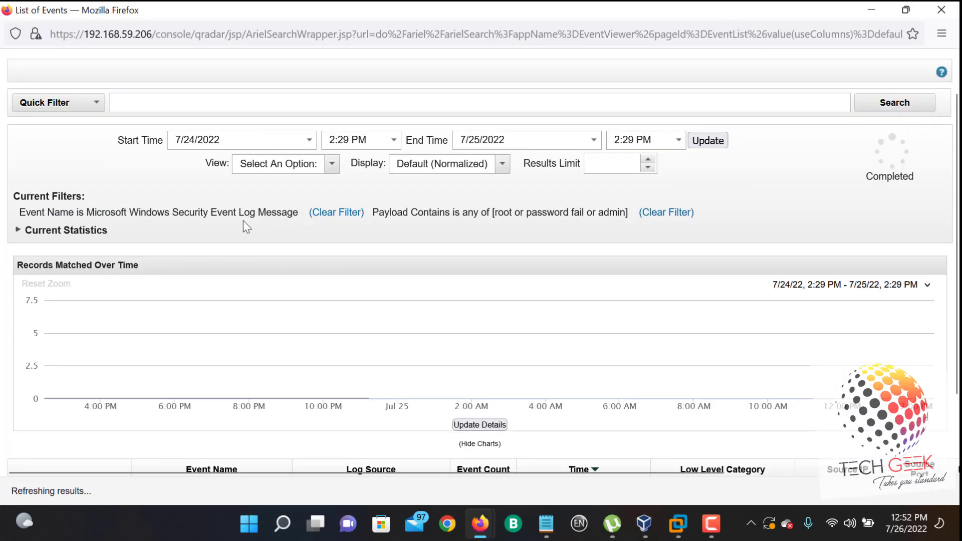
# Step: Open the second listed Microsoft Windows Security event and view its utf payload in the event details
pyautogui.scroll(-2, 635, 246)
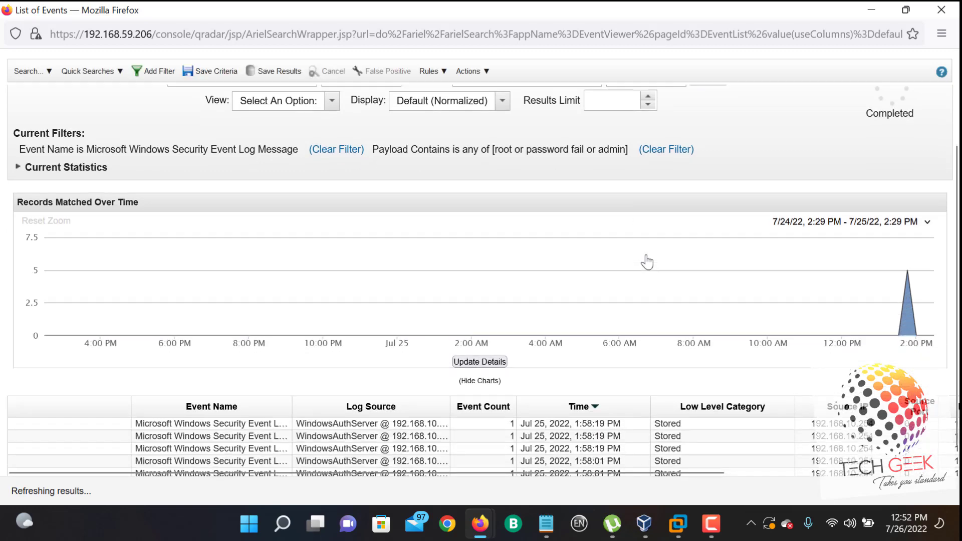
pyautogui.doubleClick(192, 422)
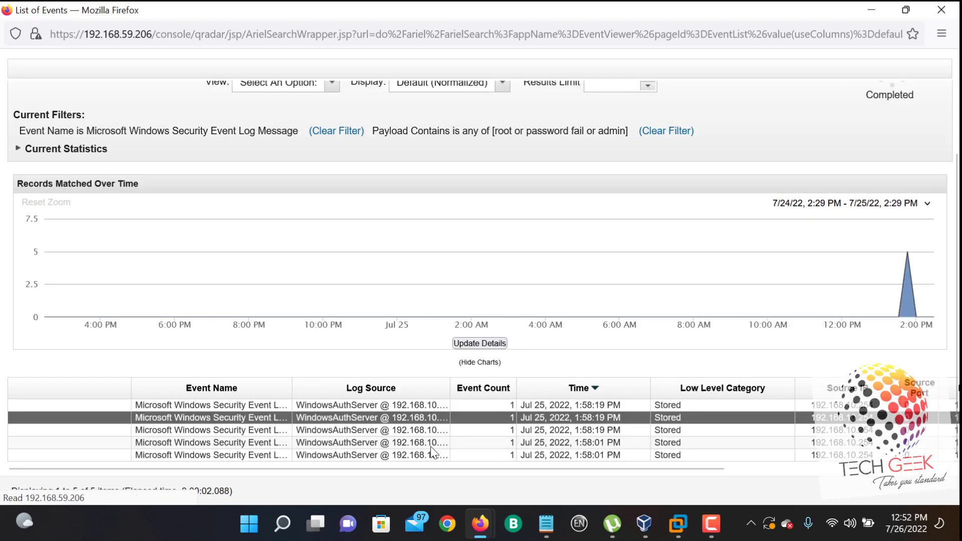
pyautogui.scroll(-3, 456, 356)
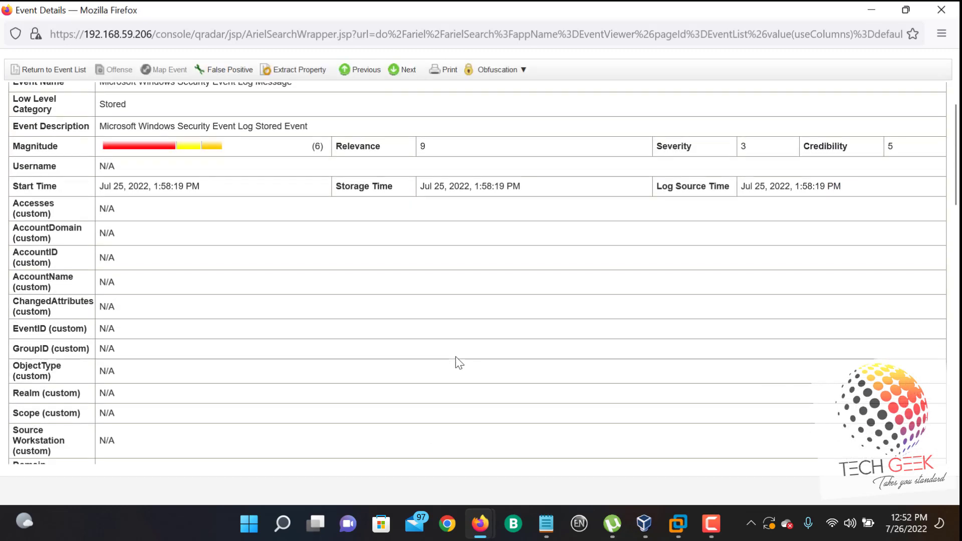
pyautogui.scroll(-5, 456, 358)
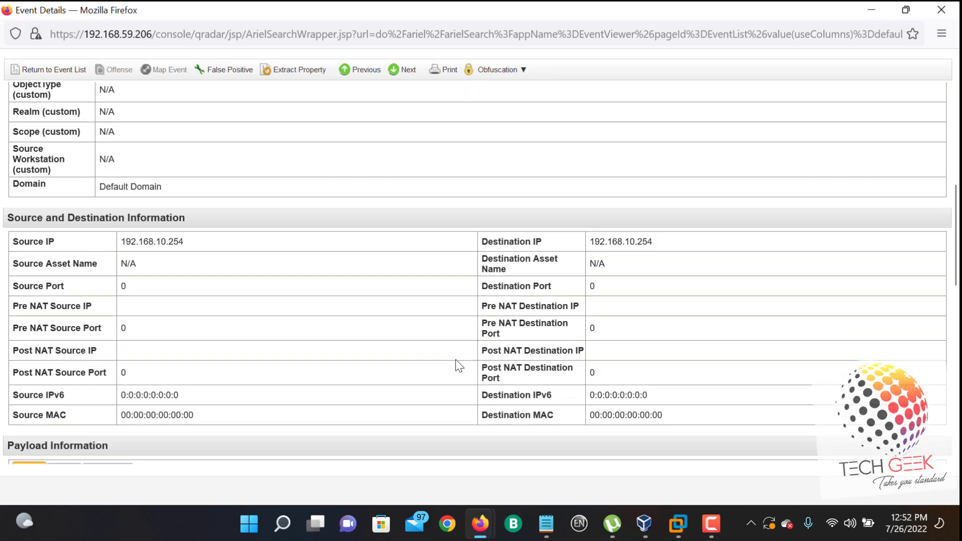
pyautogui.scroll(-2, 455, 359)
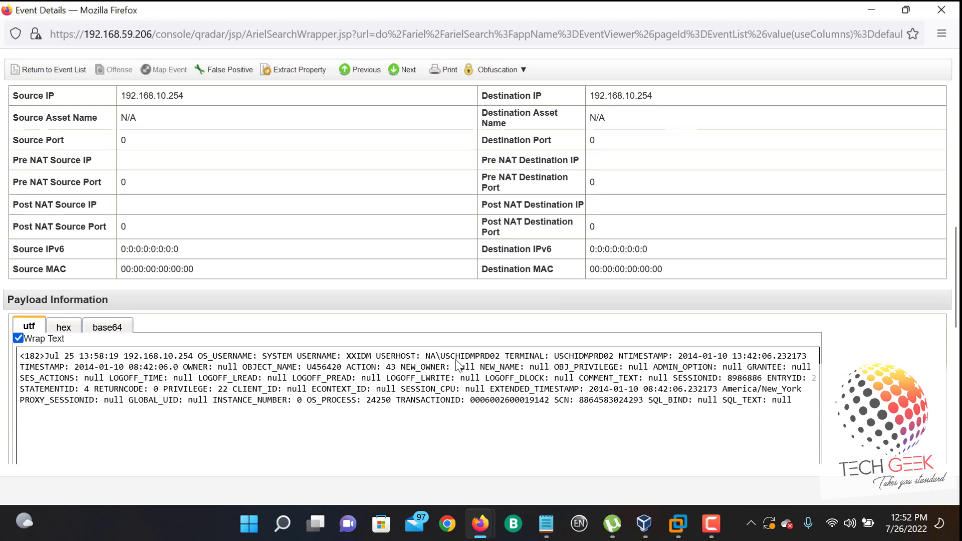
pyautogui.scroll(-1, 456, 359)
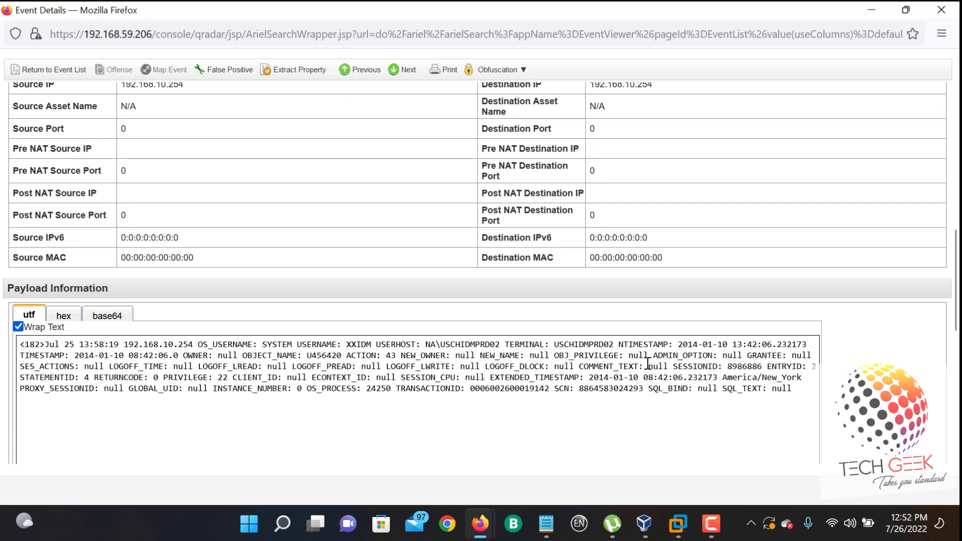
# Step: Highlight the payload text from the RETURNCODE value to SQL_TEXT while checking it for the filter keywords, and close the event details window
pyautogui.moveTo(652, 366); pyautogui.dragTo(708, 354)
pyautogui.click(546, 425)
pyautogui.moveTo(653, 355); pyautogui.dragTo(682, 355)
pyautogui.moveTo(149, 377); pyautogui.dragTo(751, 395)
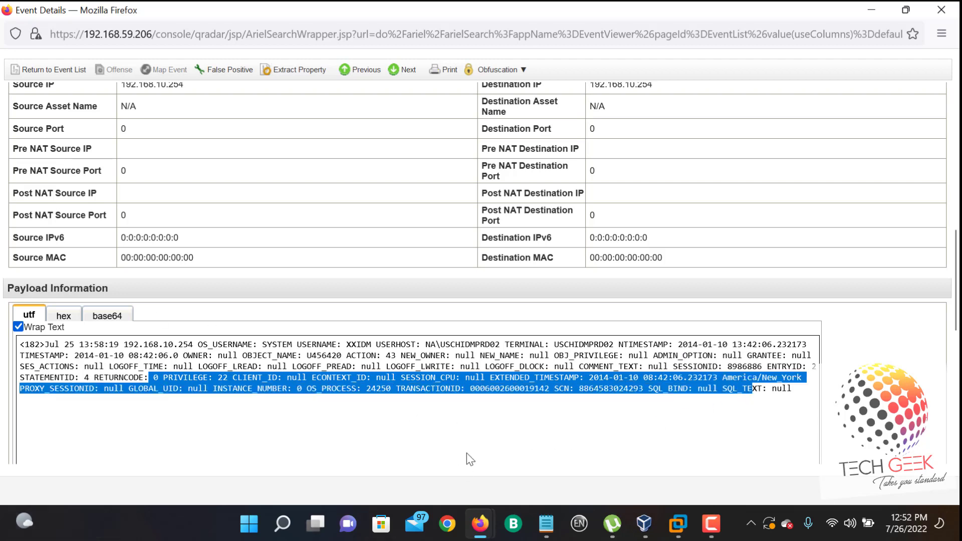
pyautogui.click(944, 11)
# Step: Open the list of events behind the Root Login Failed group and maximize its window
pyautogui.scroll(-1, 323, 346)
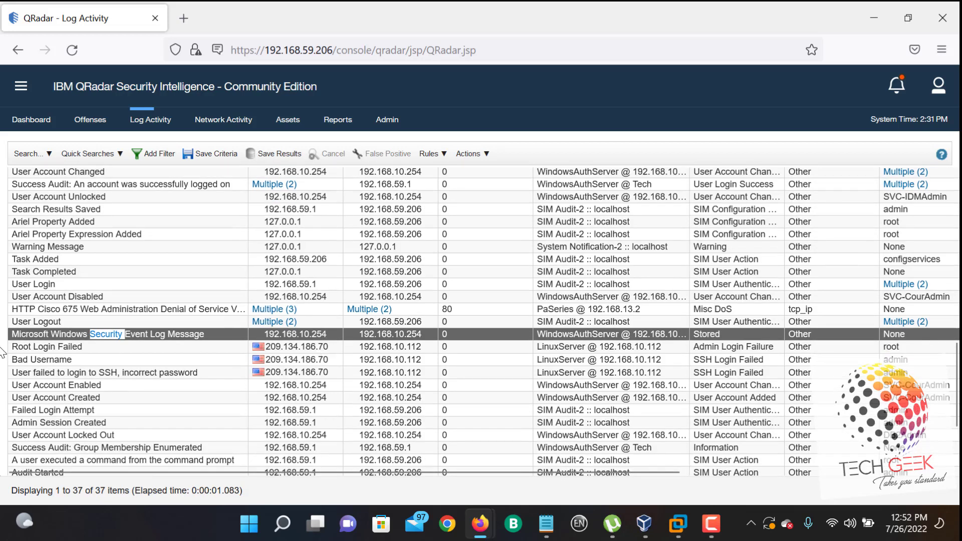
pyautogui.doubleClick(40, 347)
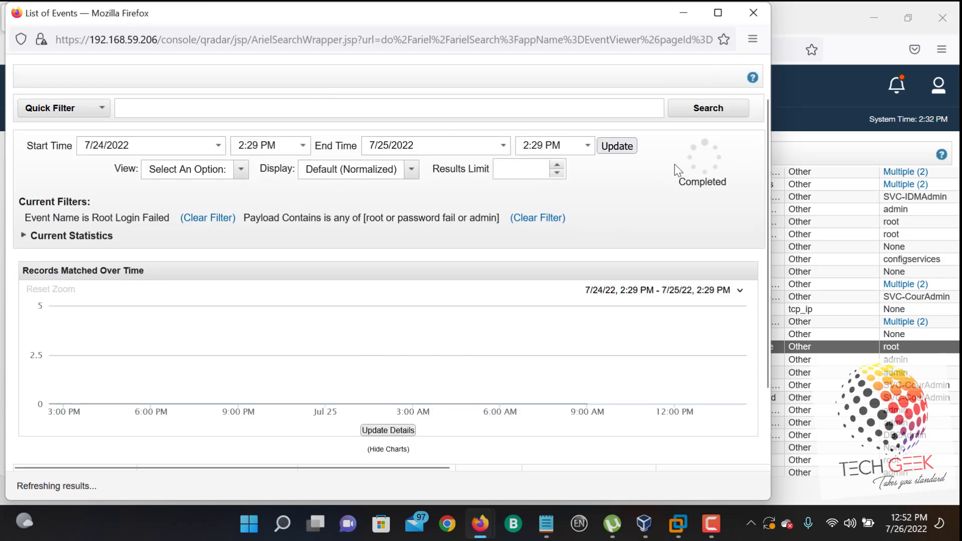
pyautogui.click(717, 13)
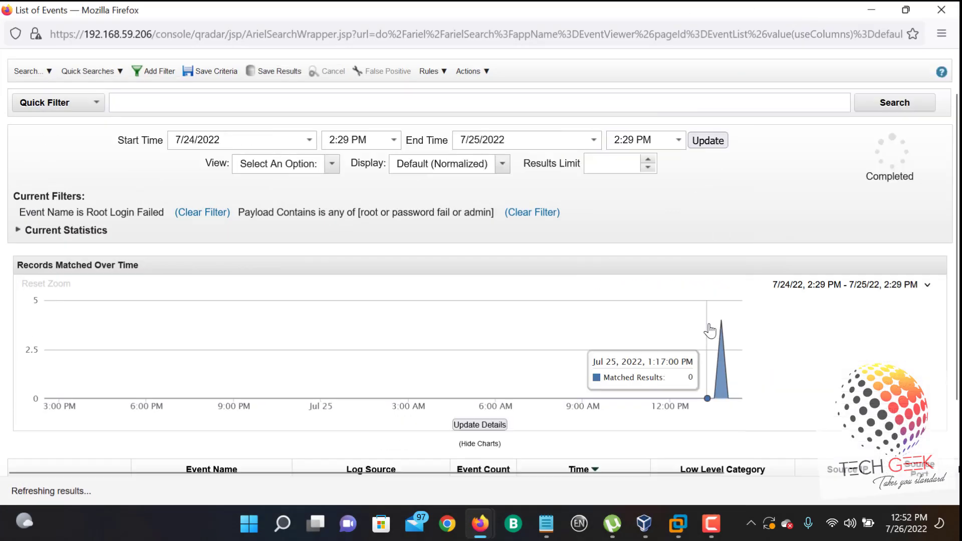
# Step: Open the first Root Login Failed event, examine its payload information, and close the event window
pyautogui.moveTo(957, 165); pyautogui.dragTo(957, 223)
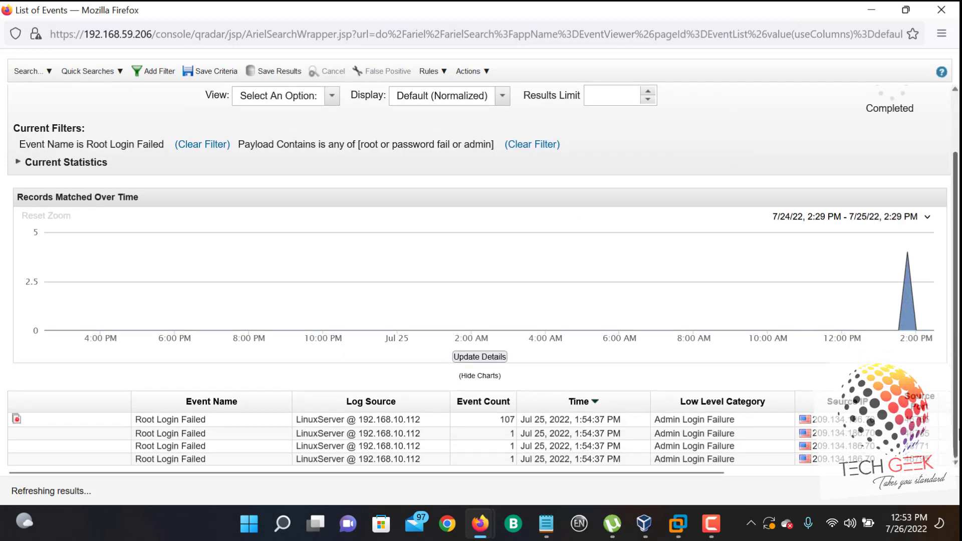
pyautogui.doubleClick(251, 419)
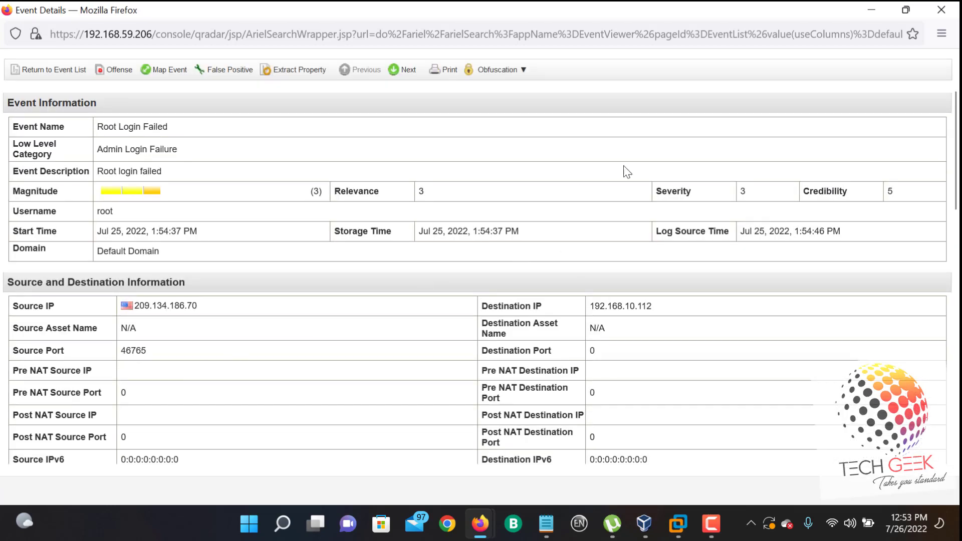
pyautogui.moveTo(956, 139); pyautogui.dragTo(958, 235)
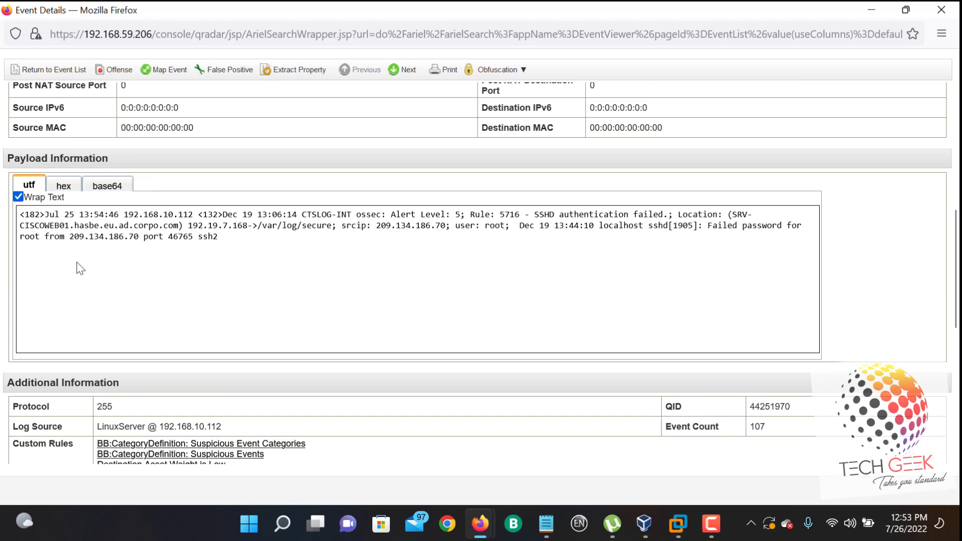
pyautogui.moveTo(39, 242); pyautogui.dragTo(18, 238)
pyautogui.click(941, 9)
# Step: Clear the root, password fail or admin payload filter from the log activity search grouped by event name
pyautogui.scroll(10, 745, 237)
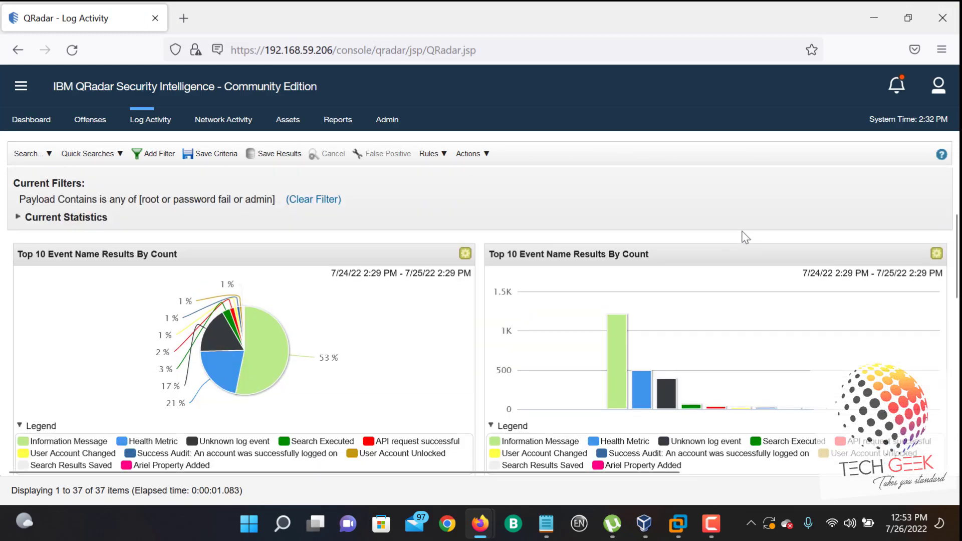
pyautogui.scroll(-2, 745, 237)
pyautogui.scroll(4, 745, 237)
pyautogui.scroll(-2, 745, 237)
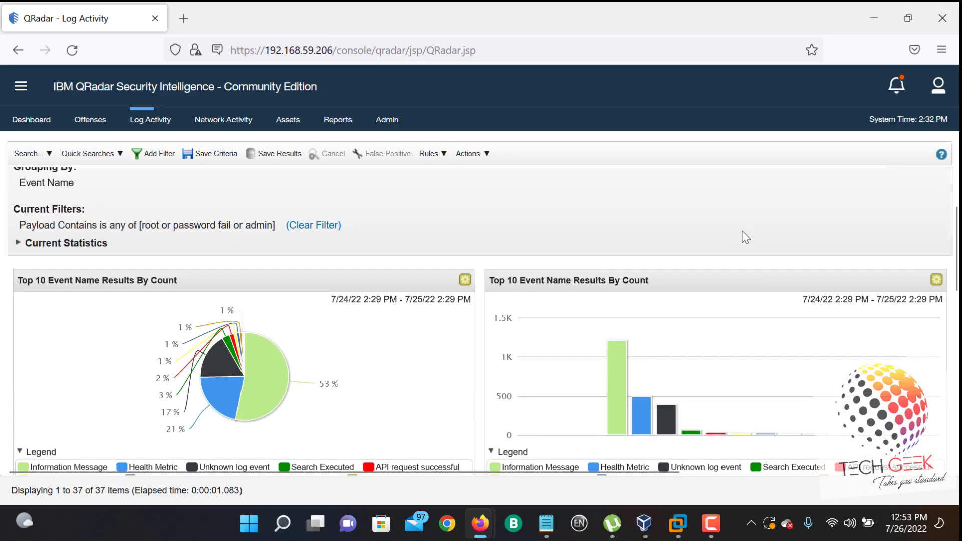
pyautogui.scroll(2, 745, 237)
pyautogui.click(326, 260)
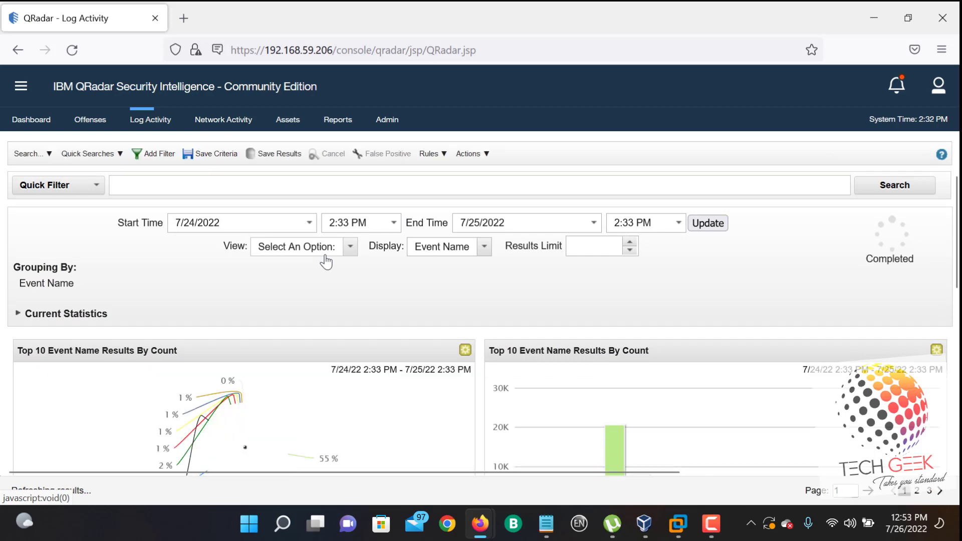
# Step: Add a filter for events where Payload Contains is malware
pyautogui.click(154, 150)
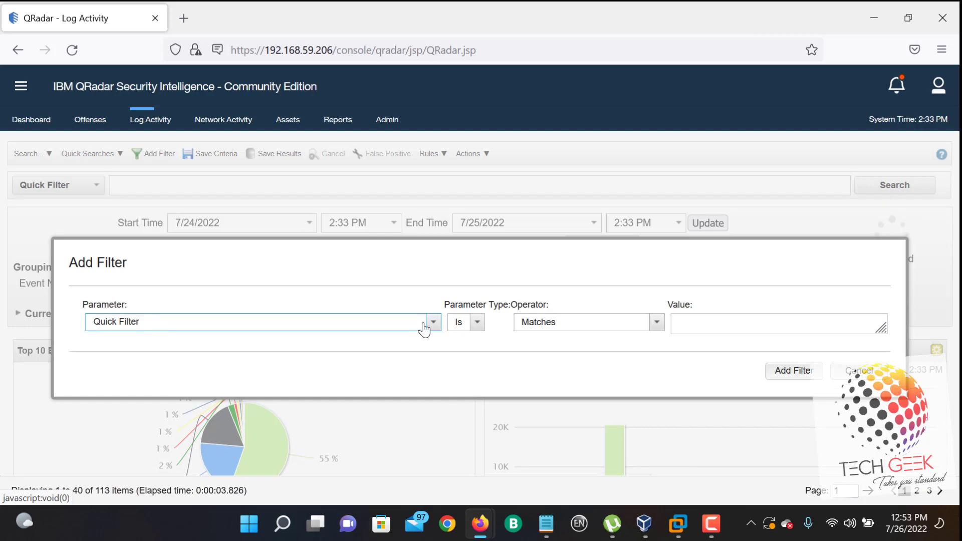
pyautogui.moveTo(333, 323); pyautogui.dragTo(12, 324)
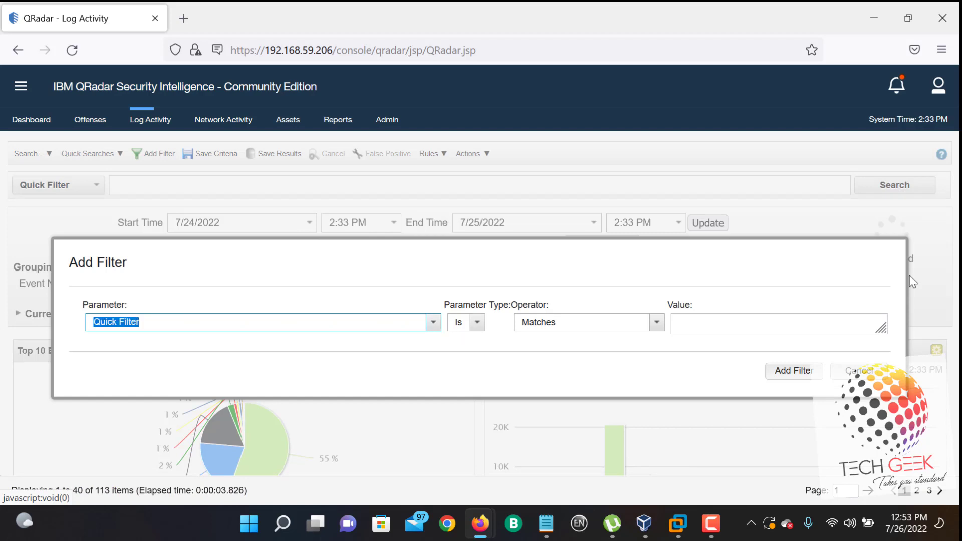
pyautogui.write('pa')
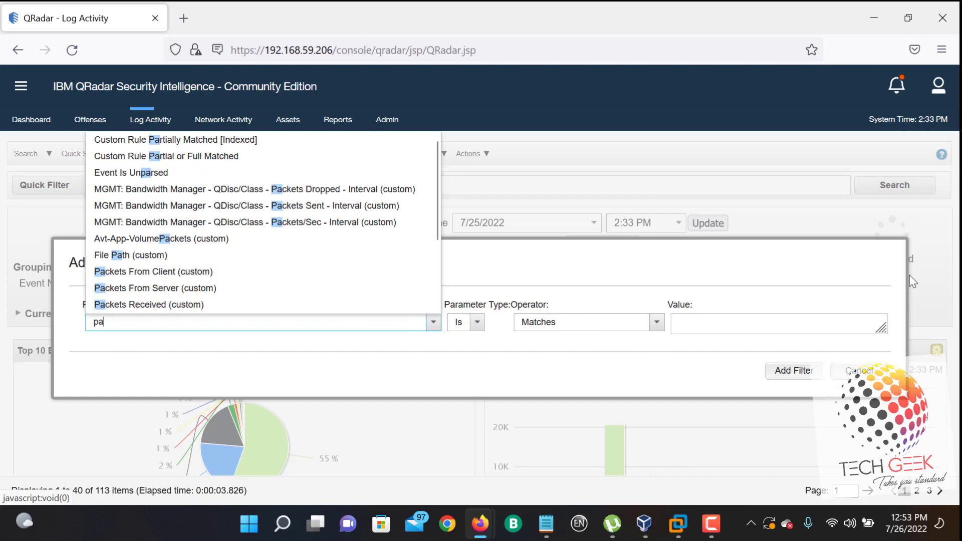
pyautogui.write('yload')
pyautogui.press('Down')
pyautogui.press('Return')
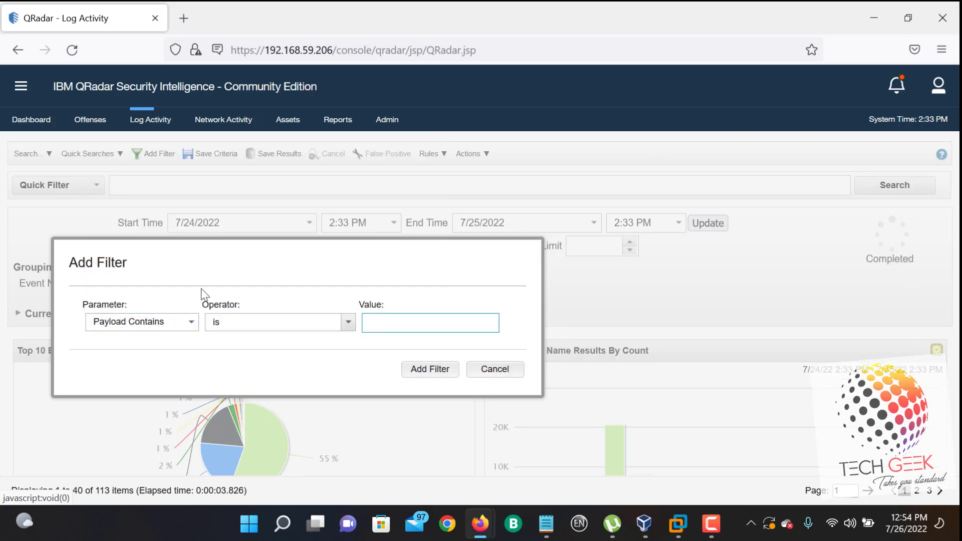
pyautogui.write('malwea')
pyautogui.click(425, 370)
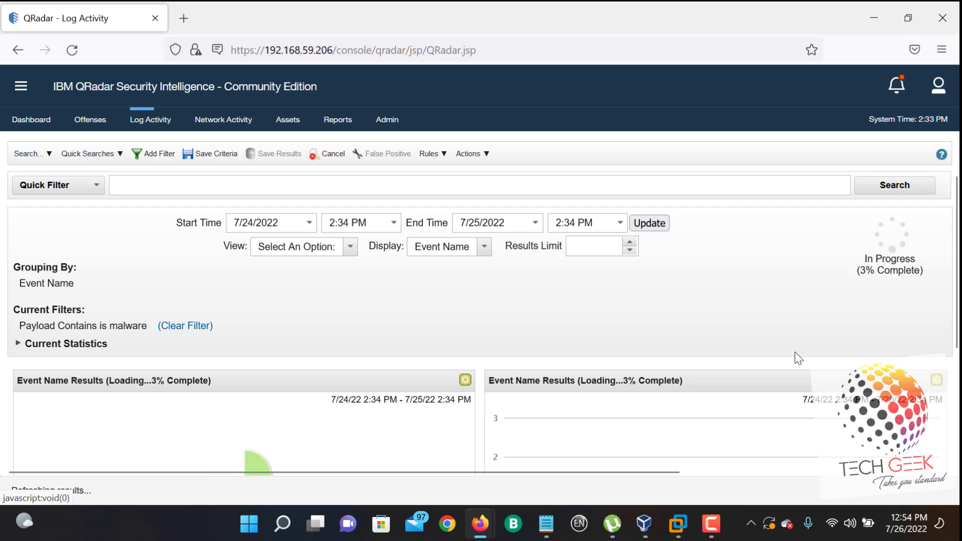
# Step: Examine the malware search results, widening the Event Name column and selecting the Multiple Exploit/Malware Types event
pyautogui.scroll(-1, 586, 283)
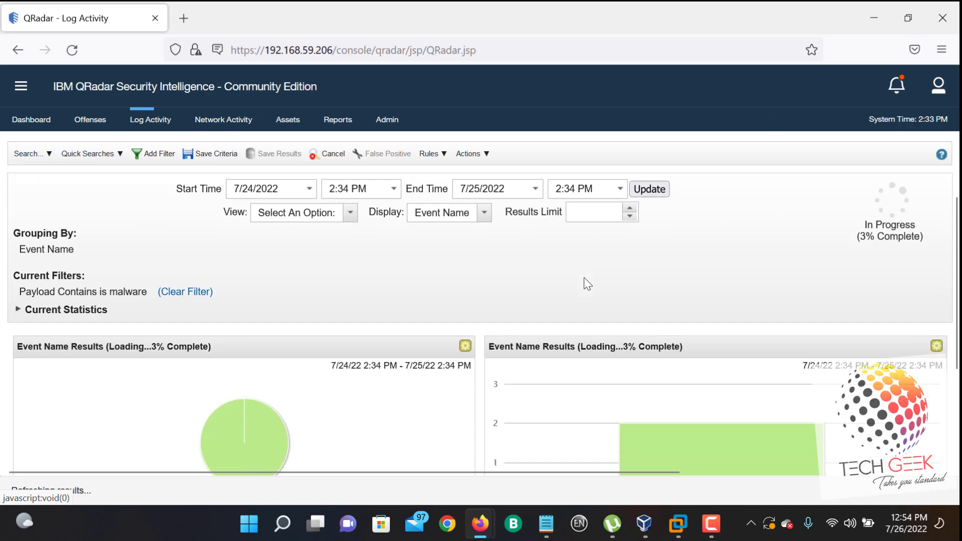
pyautogui.scroll(-3, 752, 326)
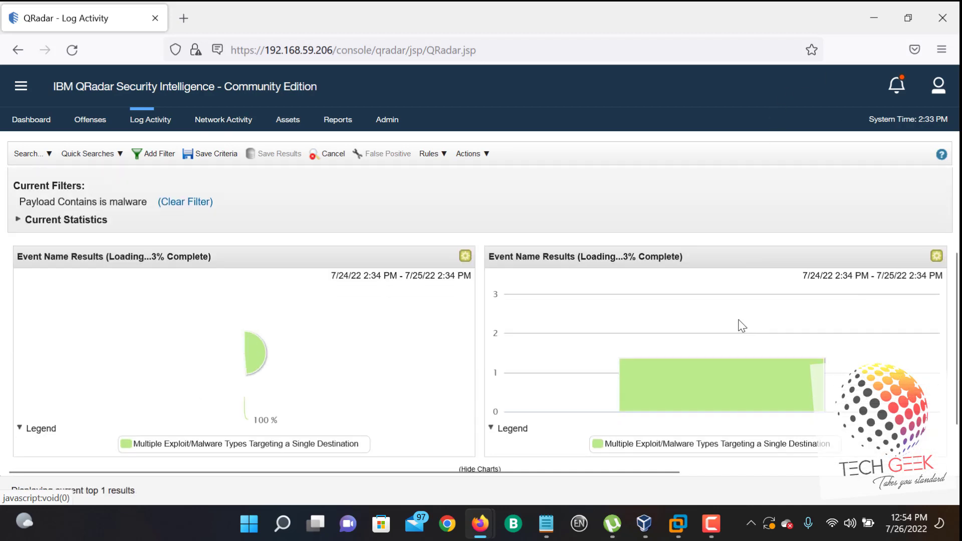
pyautogui.scroll(-2, 742, 325)
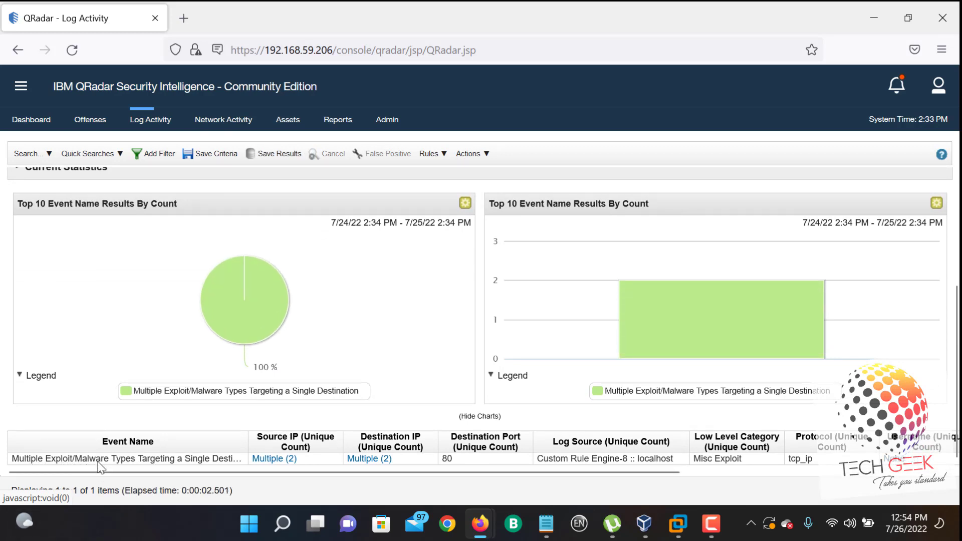
pyautogui.doubleClick(247, 441)
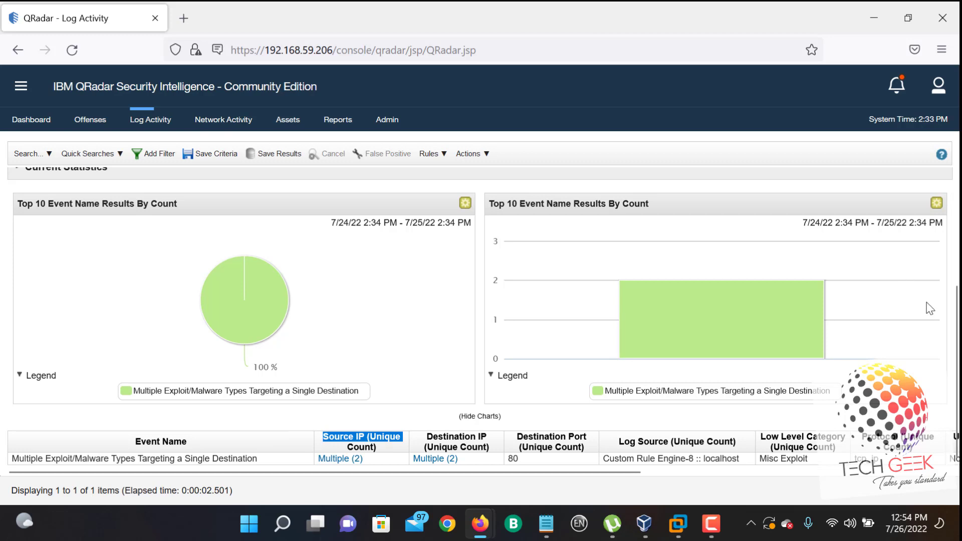
pyautogui.click(237, 459)
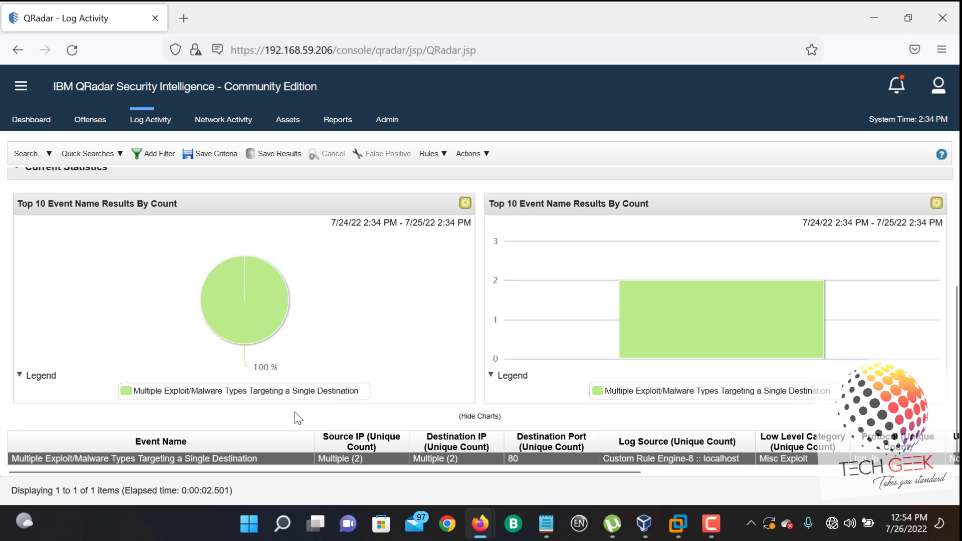
# Step: Set the results display to Default (Normalized) and review the individual events matching malware
pyautogui.scroll(3, 530, 255)
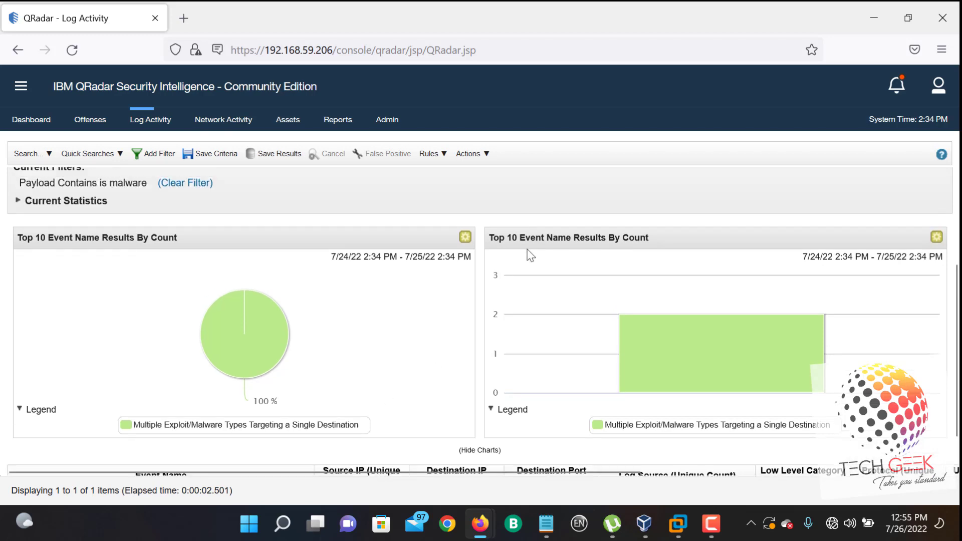
pyautogui.scroll(2, 530, 256)
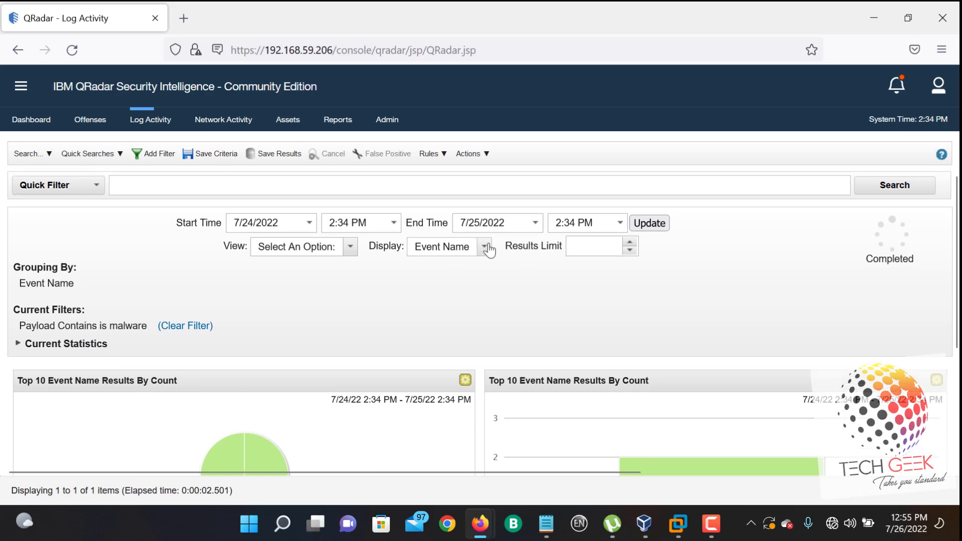
pyautogui.click(485, 247)
pyautogui.click(479, 263)
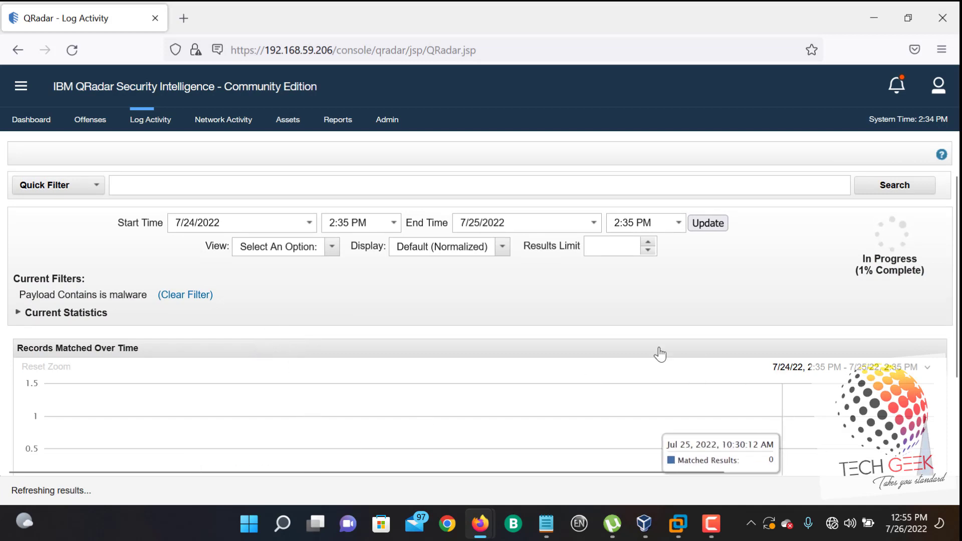
pyautogui.moveTo(956, 266); pyautogui.dragTo(958, 376)
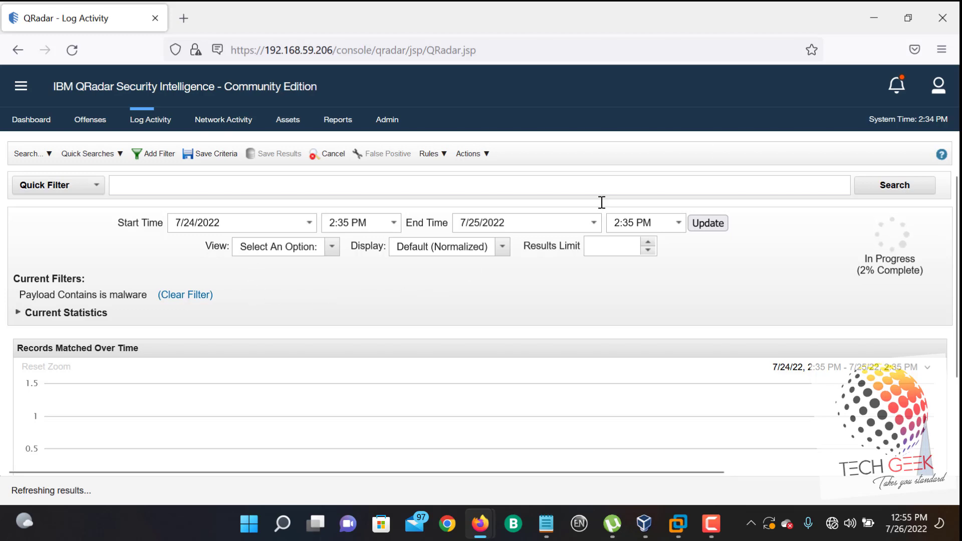
pyautogui.scroll(-3, 602, 202)
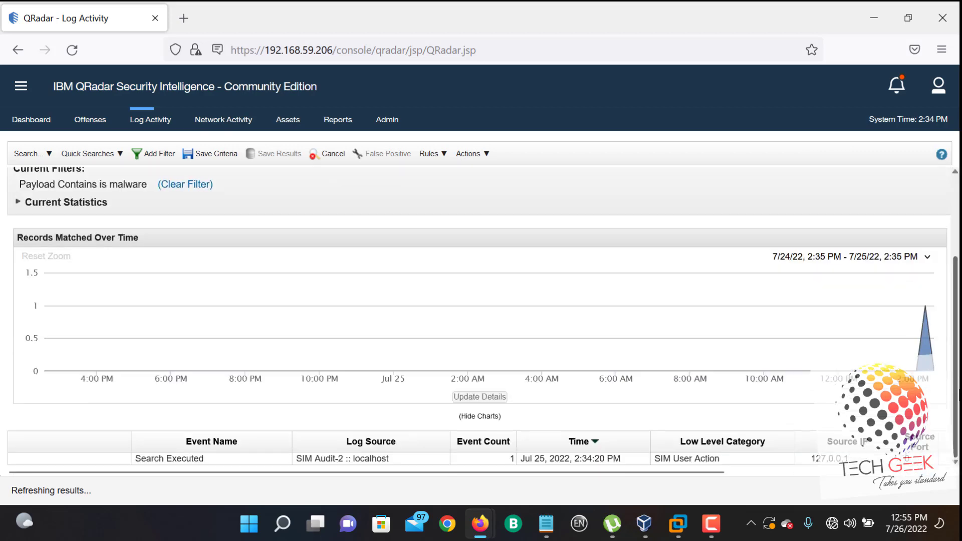
# Step: Clear the malware payload filter and close the leftover List of Events window for User Account Enabled
pyautogui.click(185, 186)
pyautogui.click(546, 322)
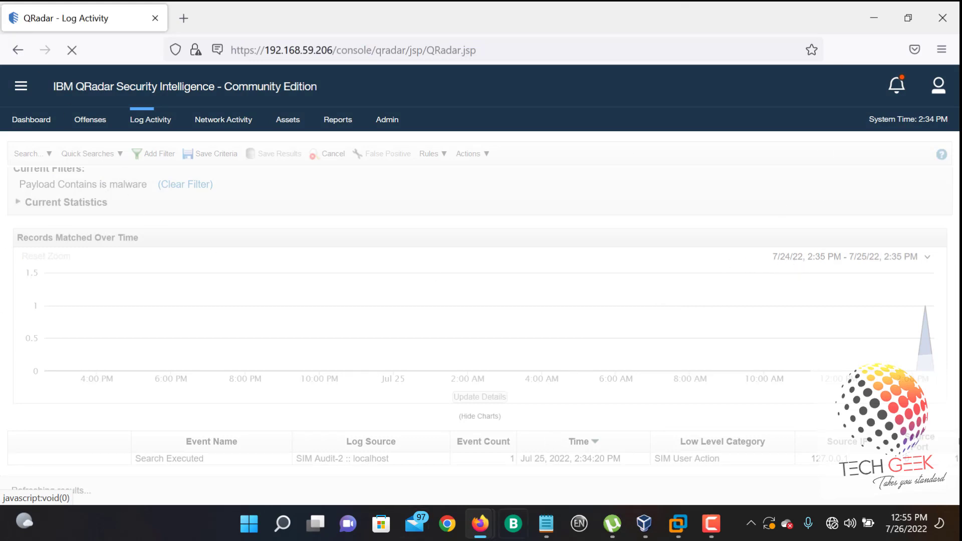
pyautogui.click(479, 525)
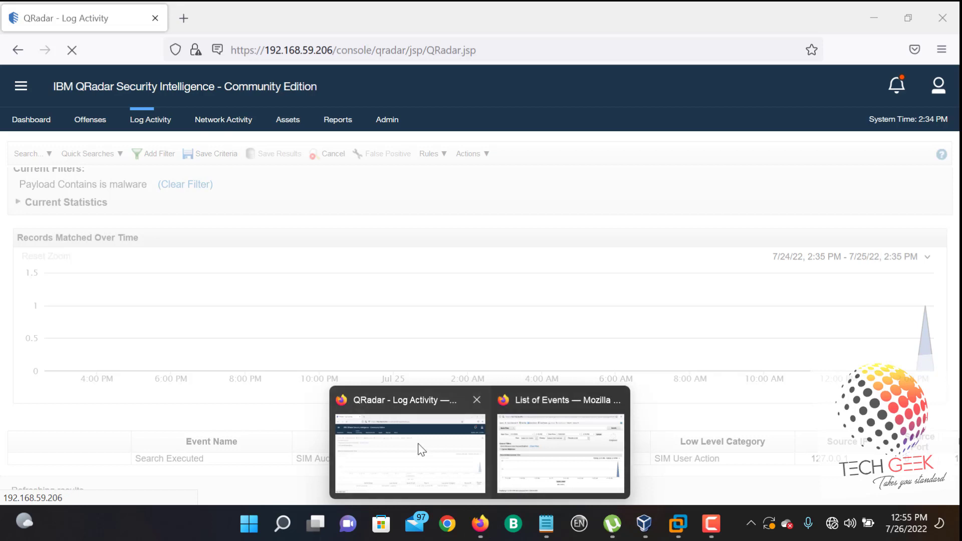
pyautogui.click(419, 448)
pyautogui.click(480, 525)
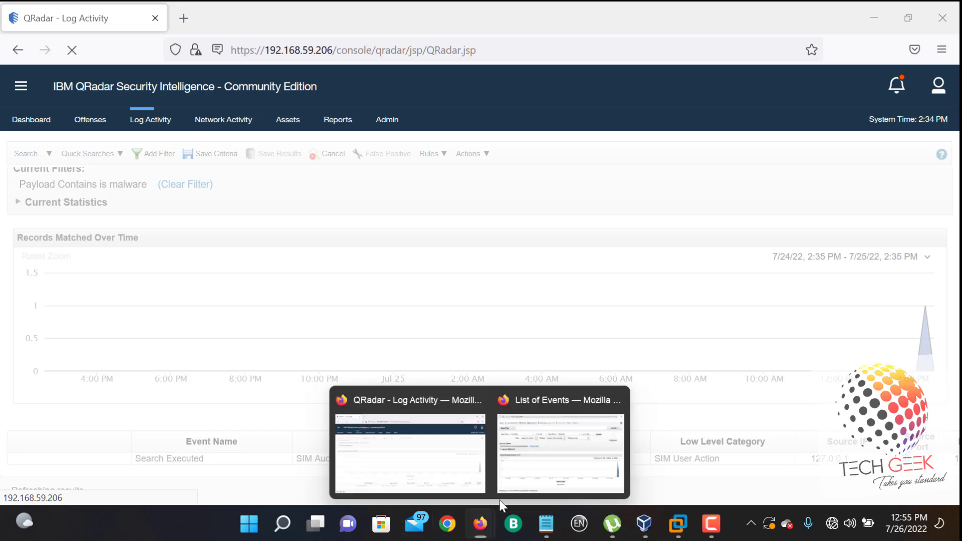
pyautogui.click(518, 483)
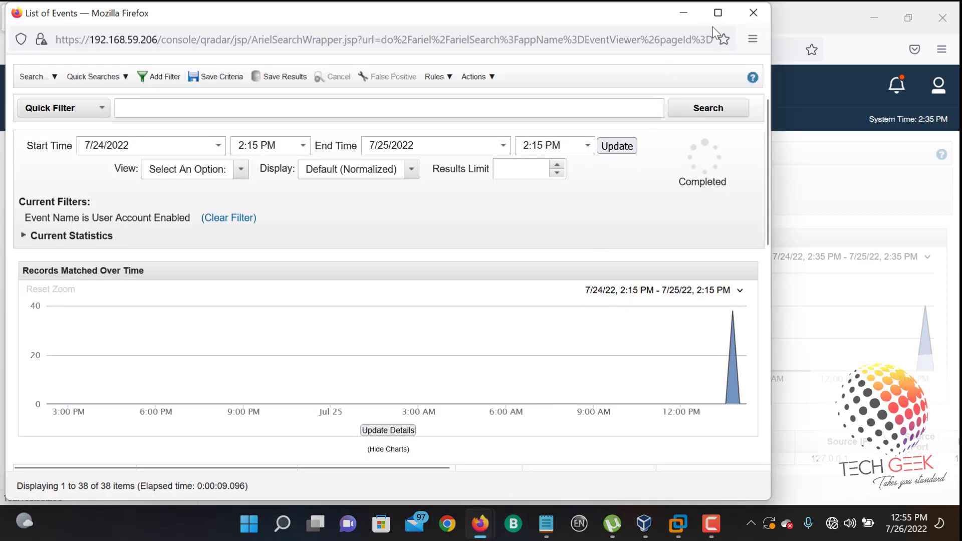
pyautogui.click(750, 11)
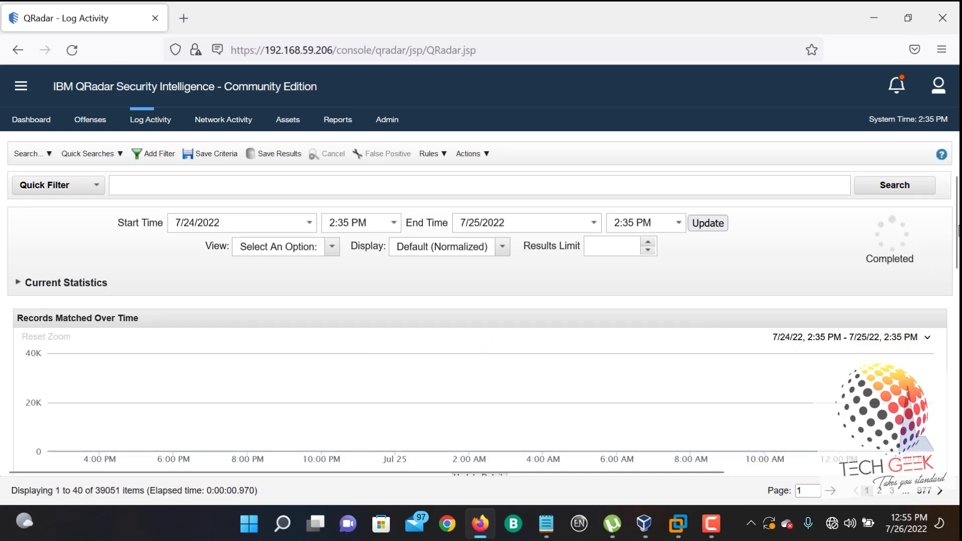
# Step: Switch the log activity view to Real Time (streaming)
pyautogui.scroll(-10, 328, 353)
pyautogui.scroll(10, 415, 211)
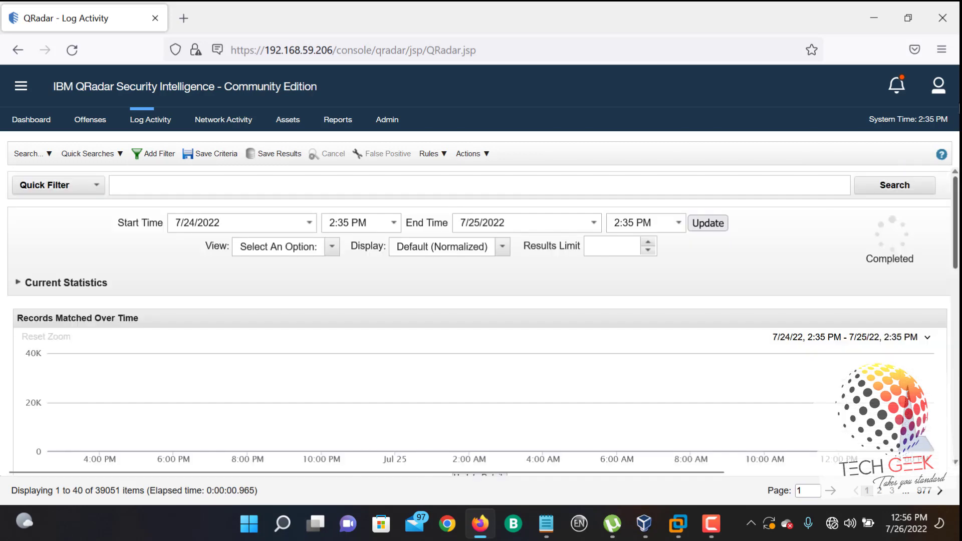
pyautogui.click(296, 250)
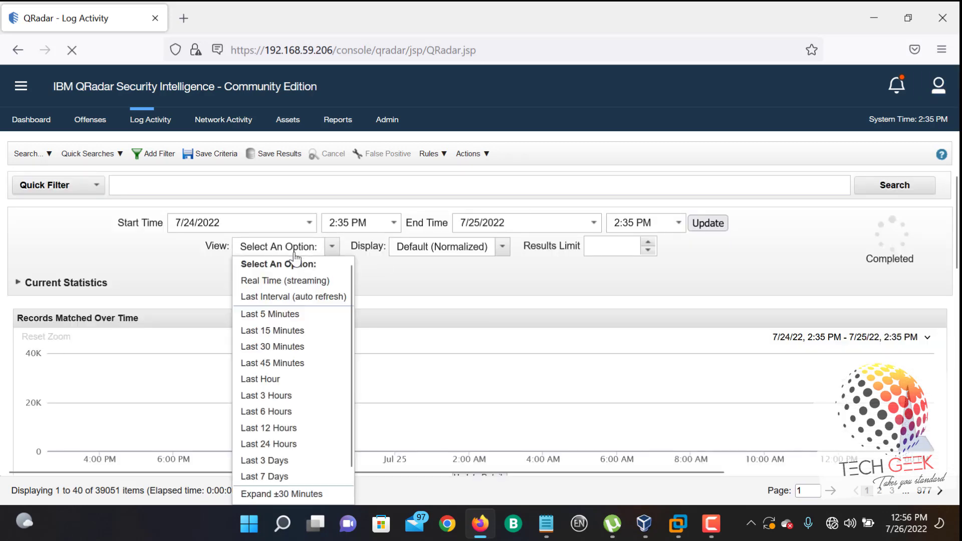
pyautogui.click(305, 281)
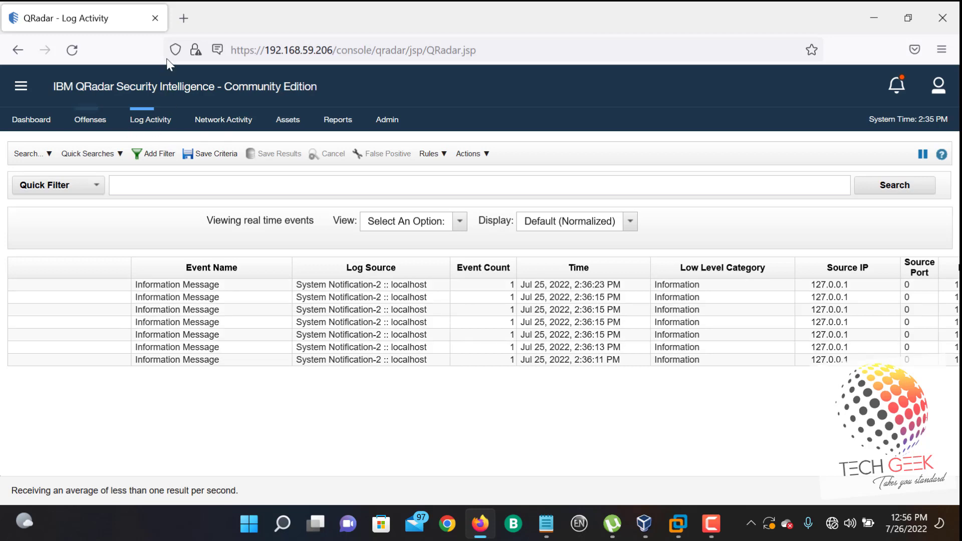
# Step: Open the console at 192.168.59.206 in a second browser tab, load its Admin page, and return to the live Log Activity
pyautogui.click(182, 20)
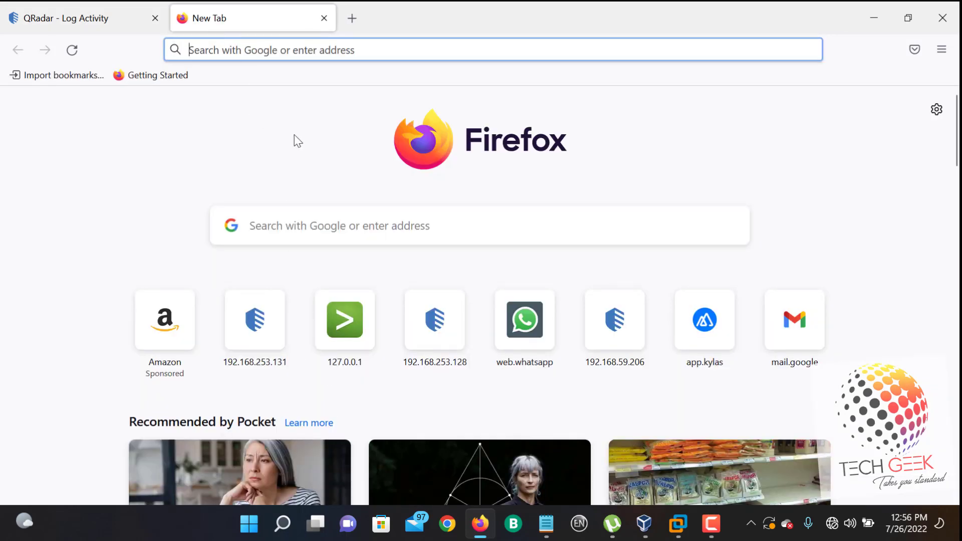
pyautogui.click(322, 52)
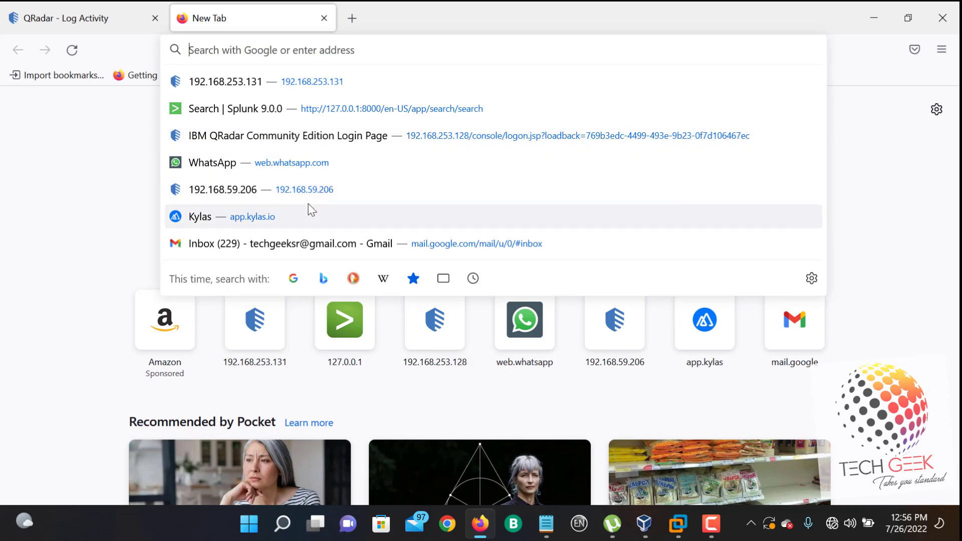
pyautogui.click(315, 189)
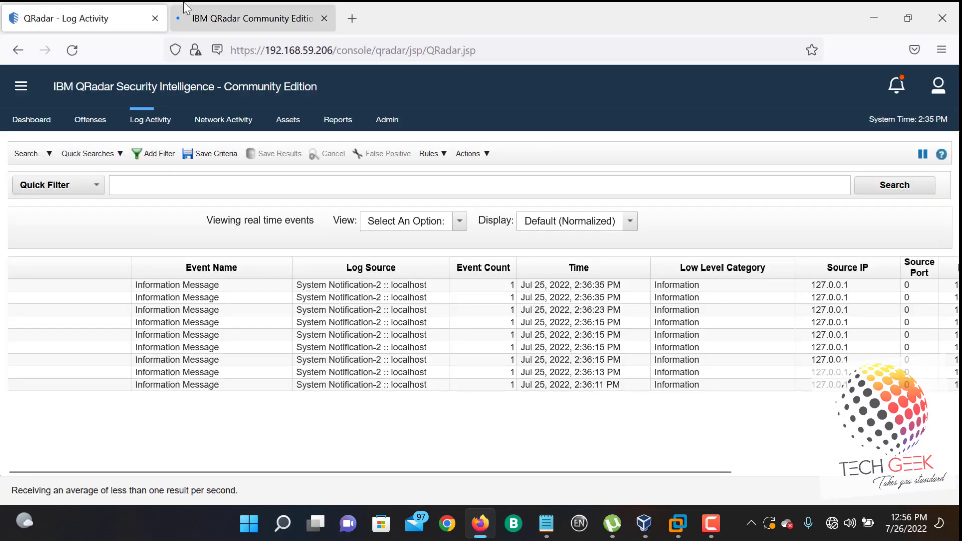
pyautogui.click(293, 6)
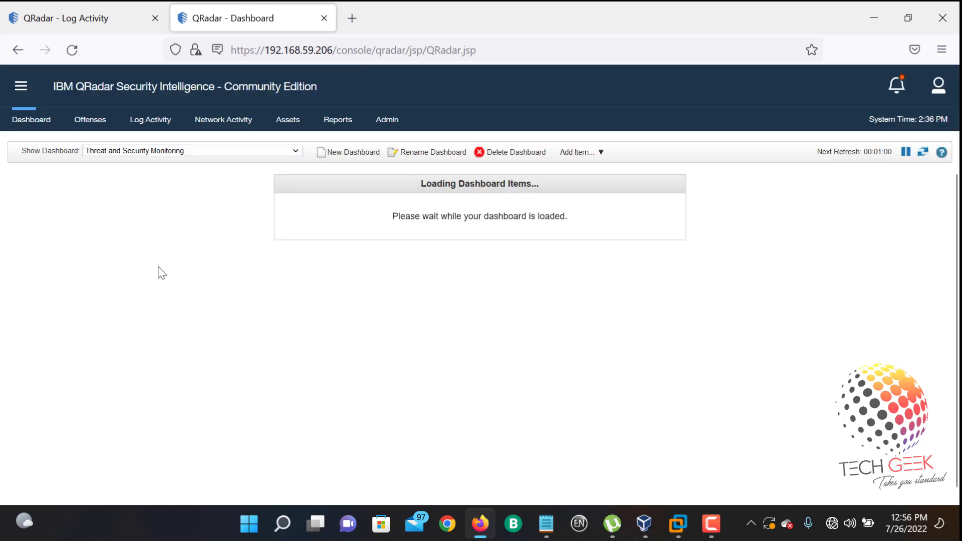
pyautogui.click(389, 120)
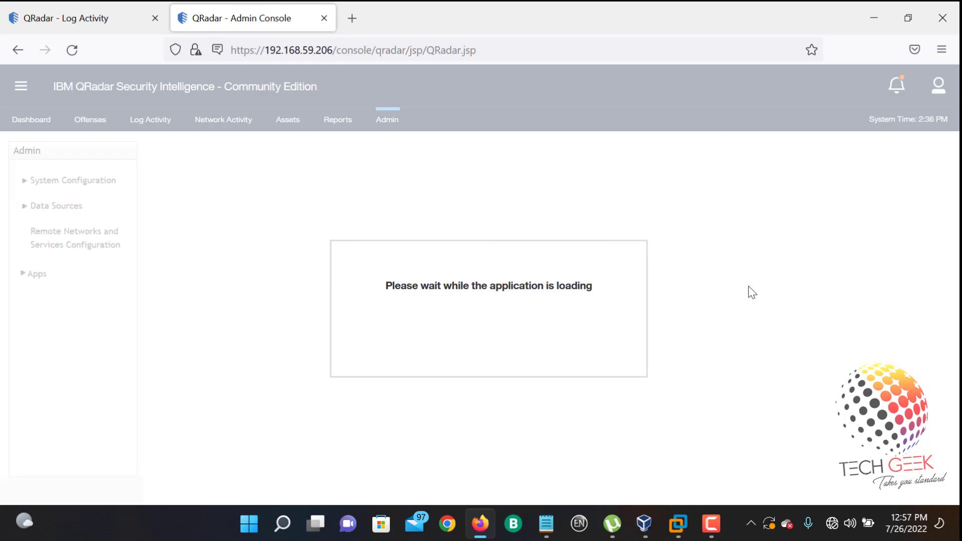
pyautogui.click(109, 16)
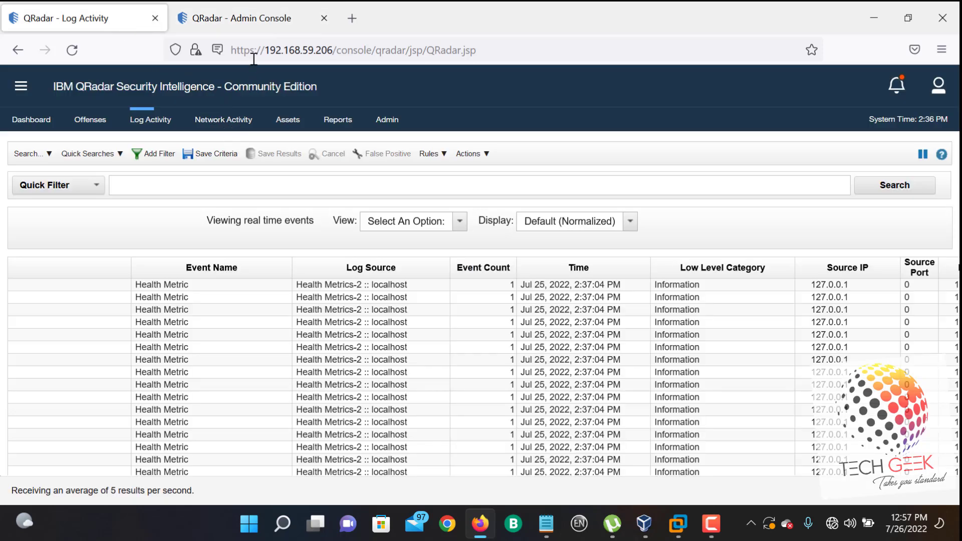
# Step: Open the log sources list from the Data Sources events section of the Admin console
pyautogui.click(255, 15)
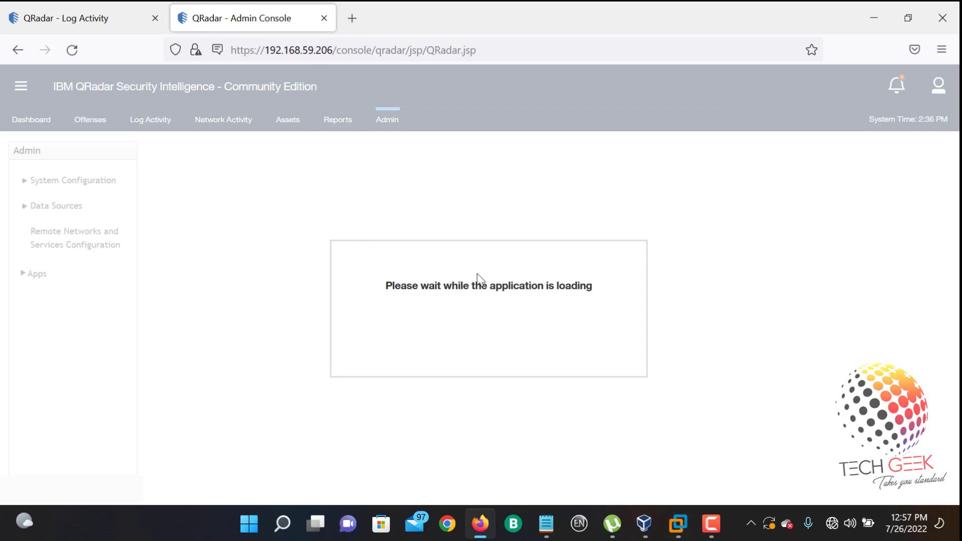
pyautogui.click(114, 6)
pyautogui.click(322, 7)
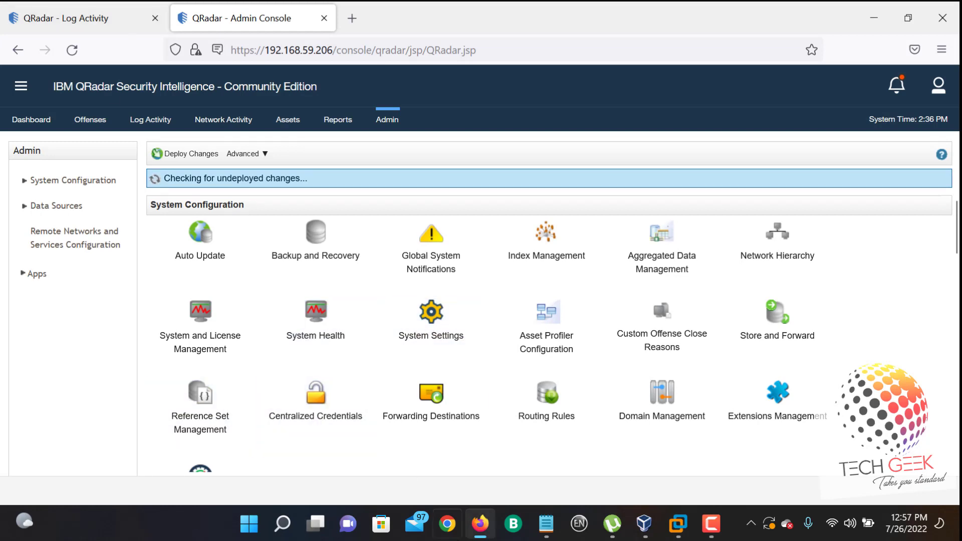
pyautogui.scroll(-2, 233, 259)
pyautogui.scroll(-5, 233, 259)
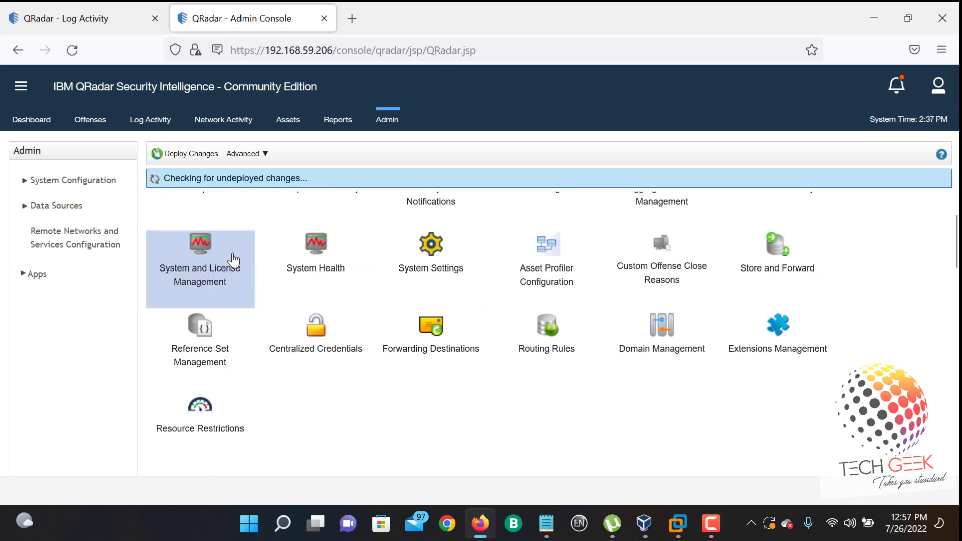
pyautogui.scroll(-5, 357, 415)
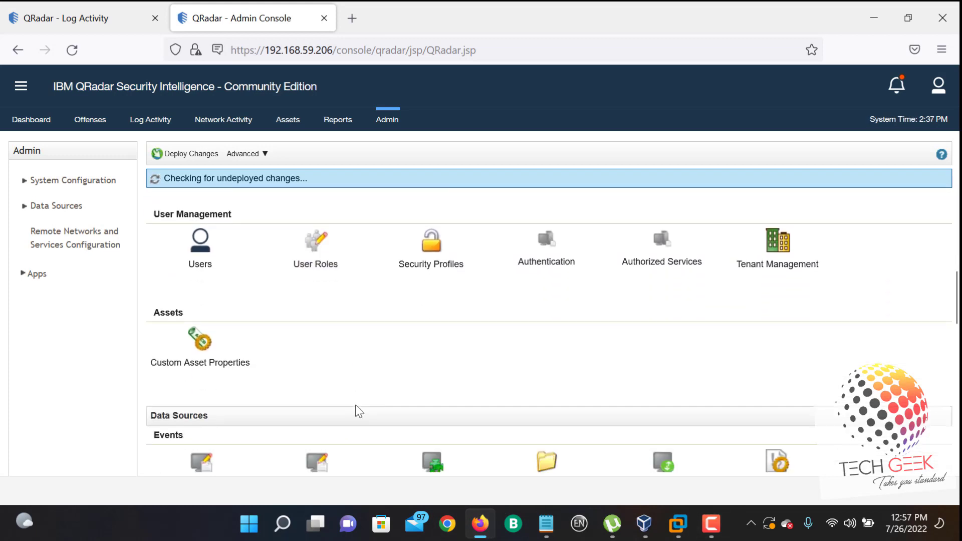
pyautogui.click(332, 405)
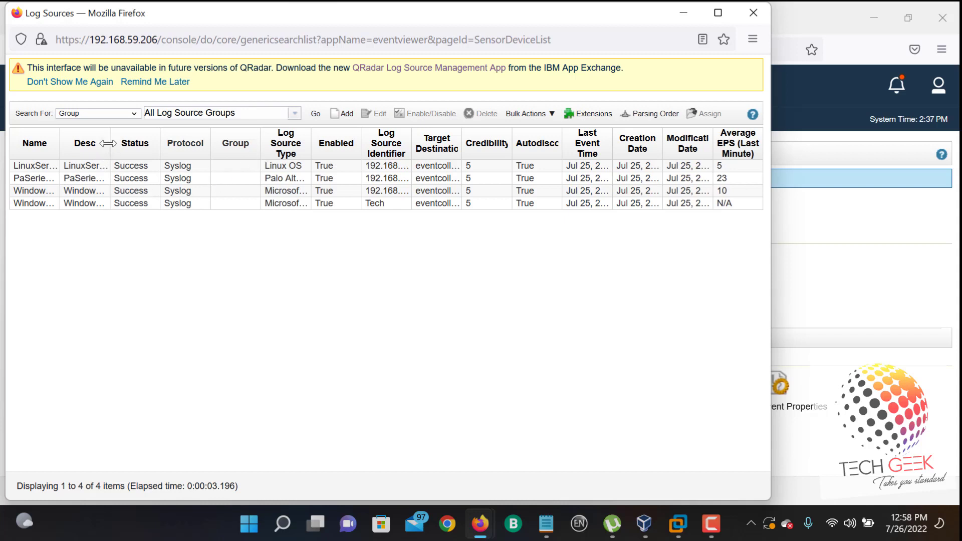
# Step: Widen the Desc and Name columns in the log sources list to read the entries in full, and close the window
pyautogui.moveTo(109, 143); pyautogui.dragTo(204, 137)
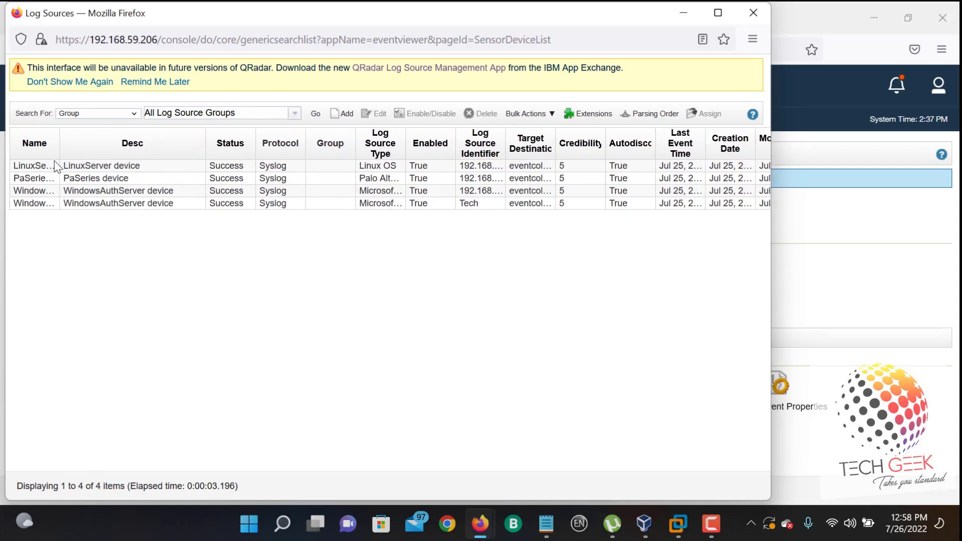
pyautogui.moveTo(59, 147); pyautogui.dragTo(178, 148)
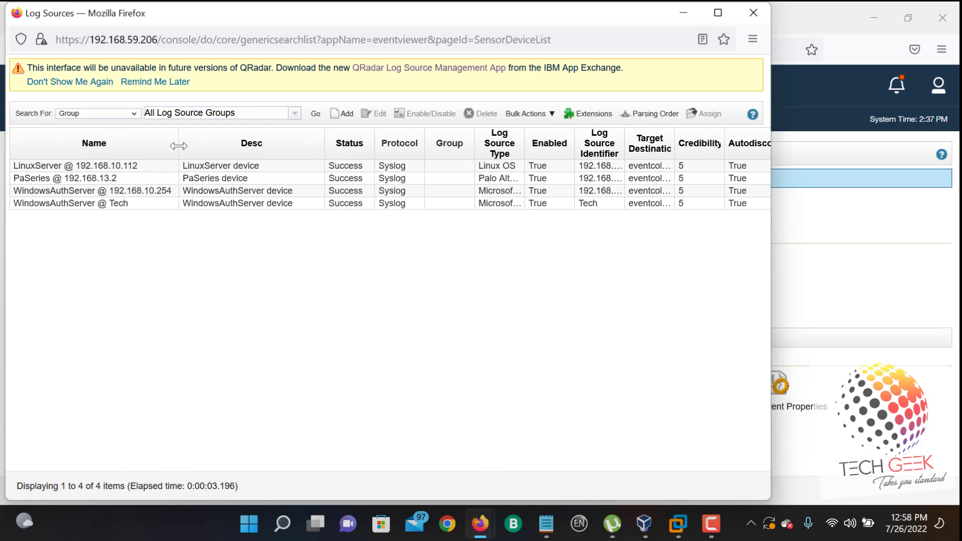
pyautogui.click(61, 170)
pyautogui.click(83, 182)
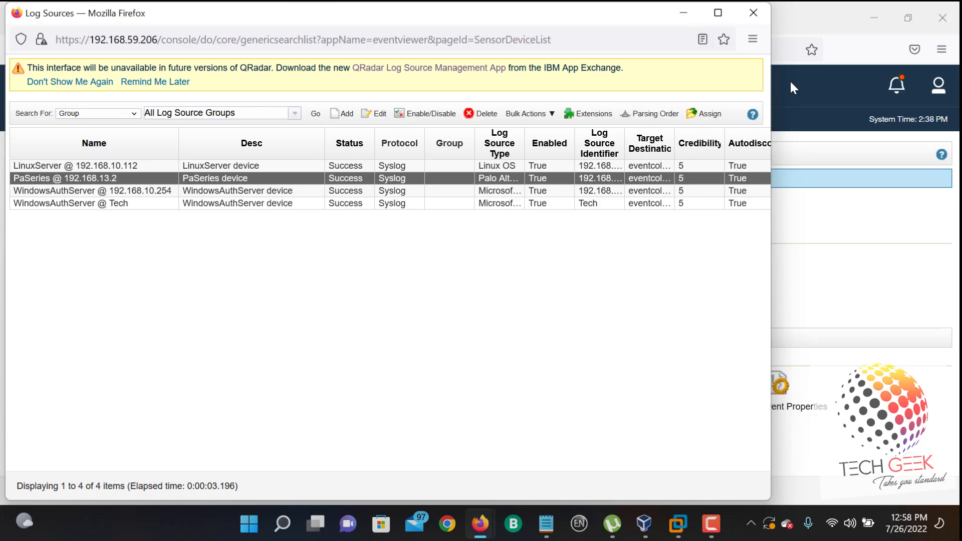
pyautogui.click(753, 13)
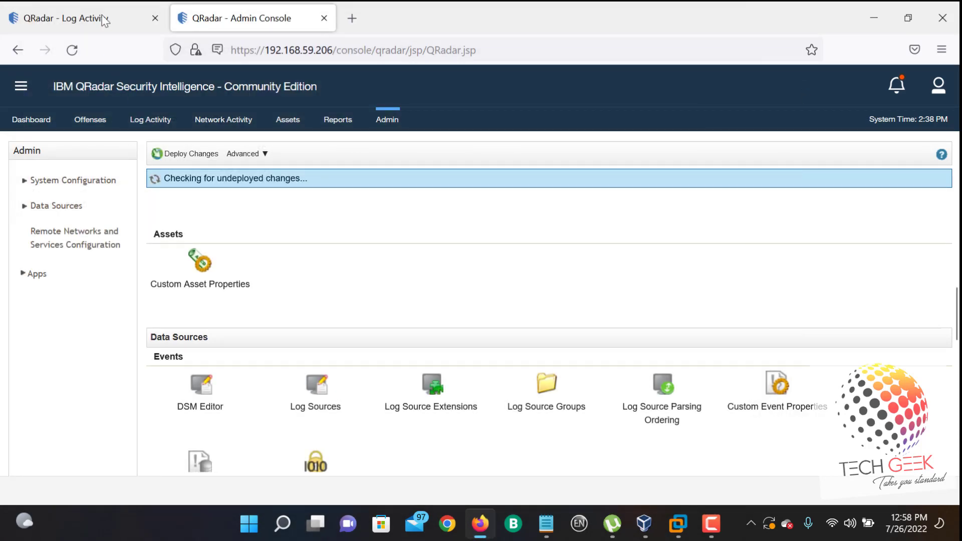
# Step: Start a new event filter in the live Log Activity with Log Source [Indexed] as its parameter
pyautogui.click(105, 18)
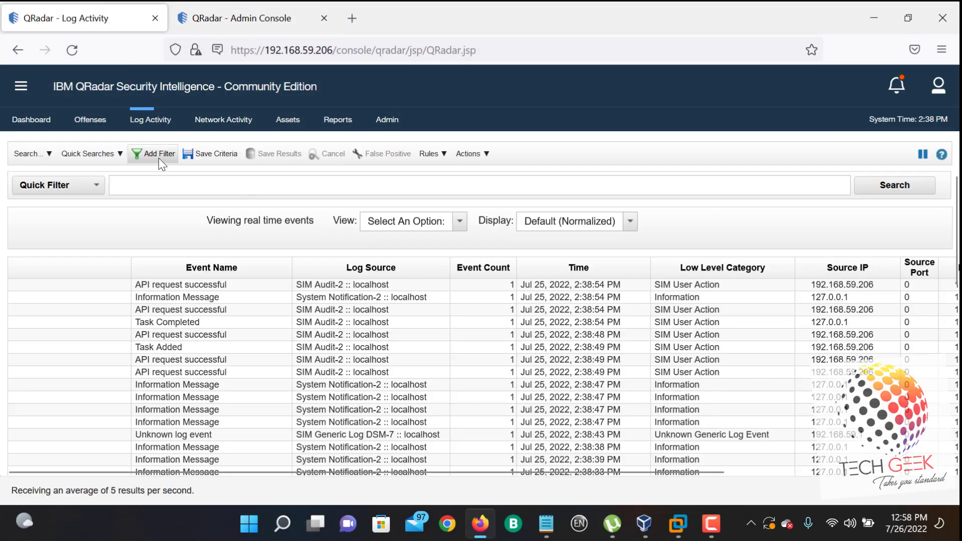
pyautogui.click(158, 156)
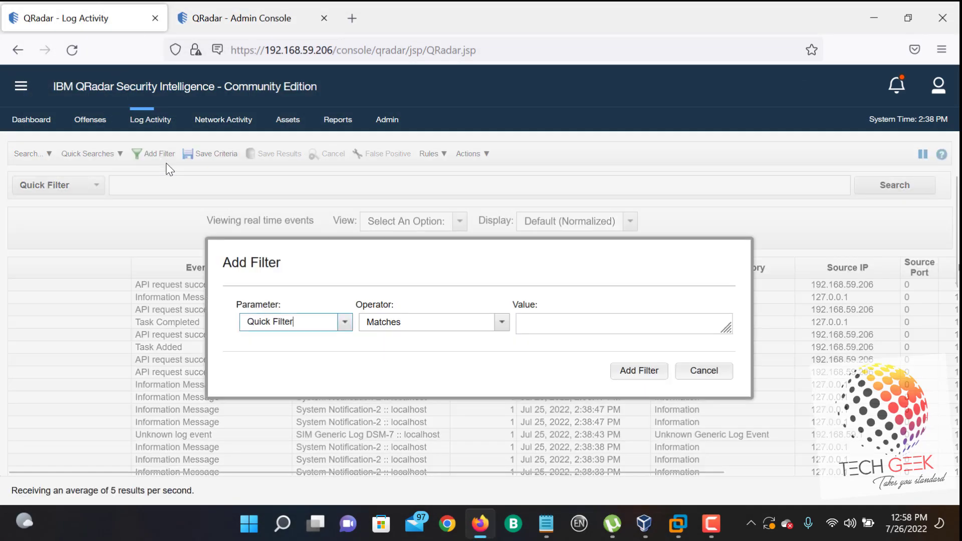
pyautogui.click(344, 324)
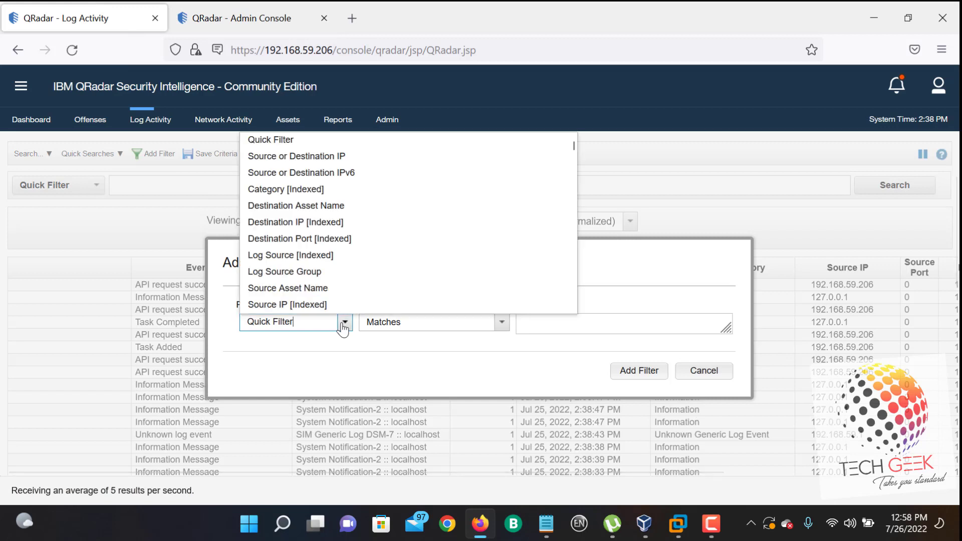
pyautogui.click(329, 257)
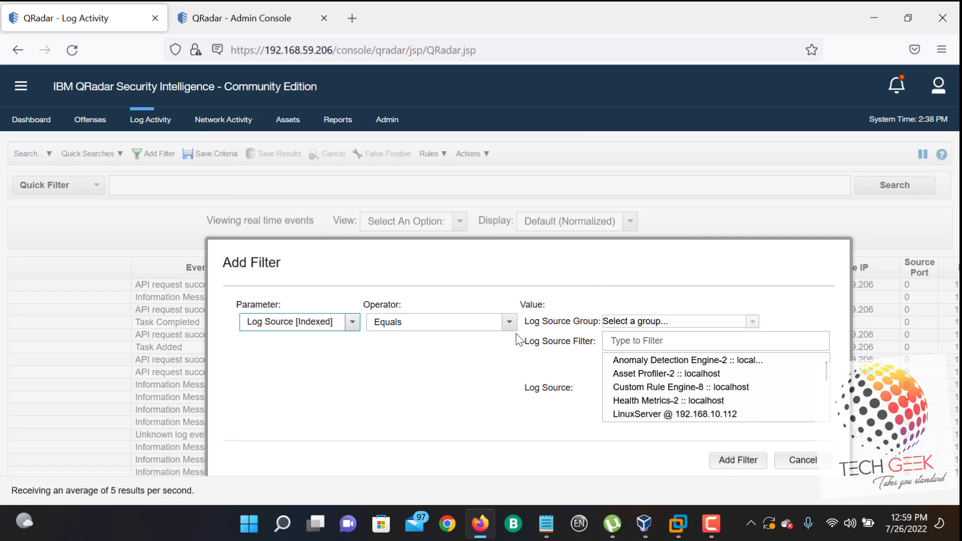
# Step: Try the Equals any of operator for the log source filter and set it back to Equals
pyautogui.click(509, 322)
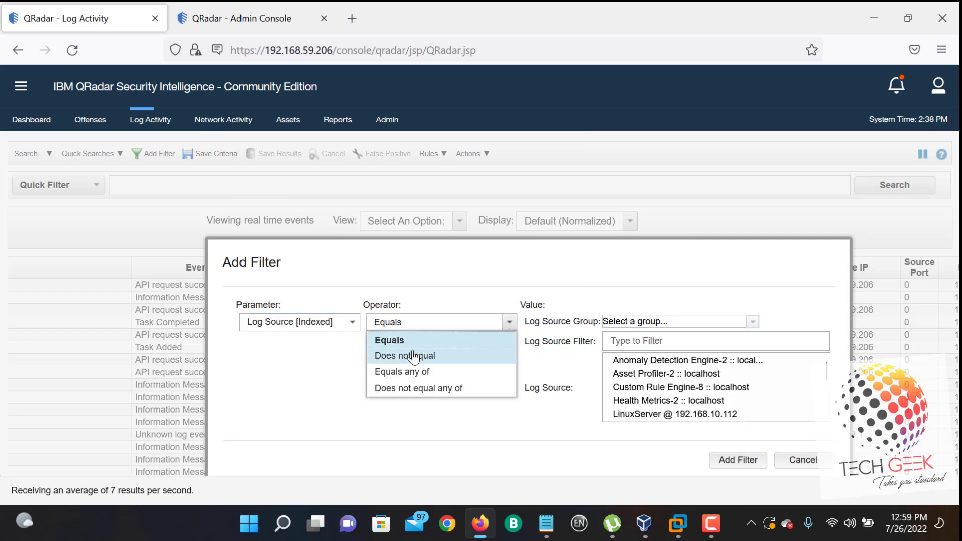
pyautogui.click(423, 373)
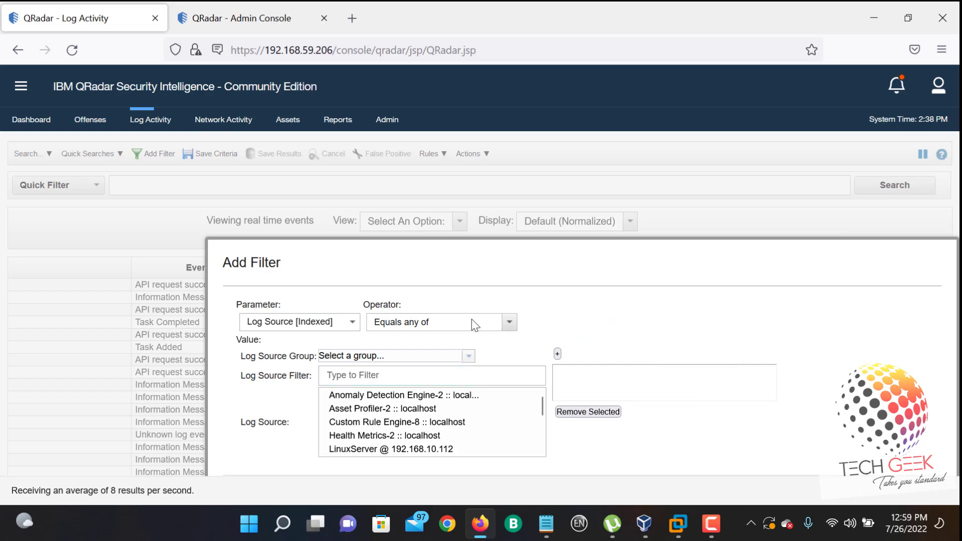
pyautogui.click(514, 325)
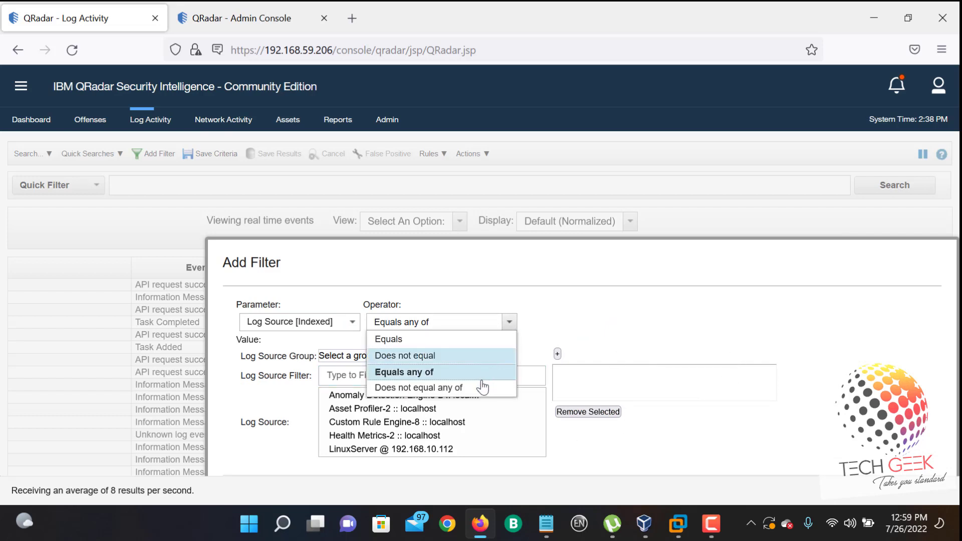
pyautogui.click(450, 339)
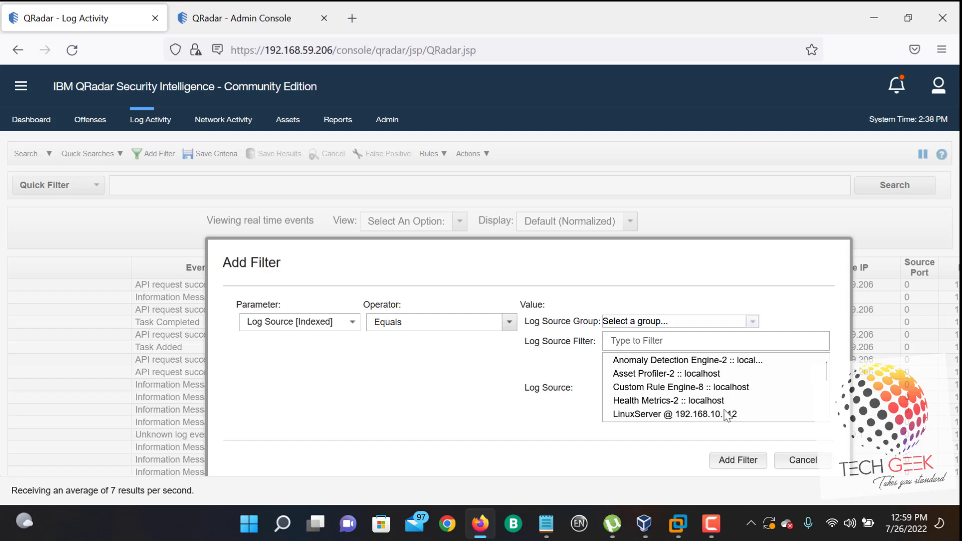
# Step: Select LinuxServer @ 192.168.10.112 as the filter's log source and check it against the log sources list in the Admin console
pyautogui.click(703, 415)
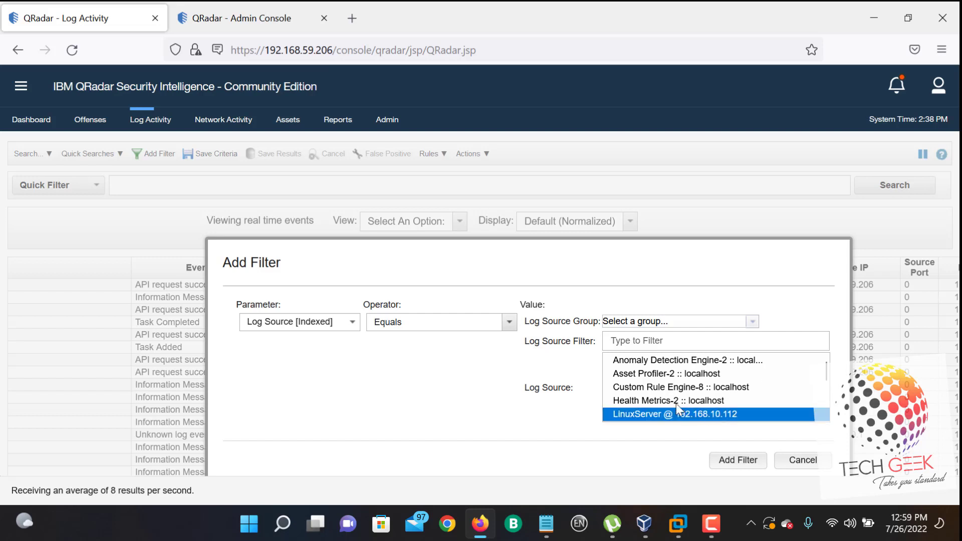
pyautogui.click(278, 23)
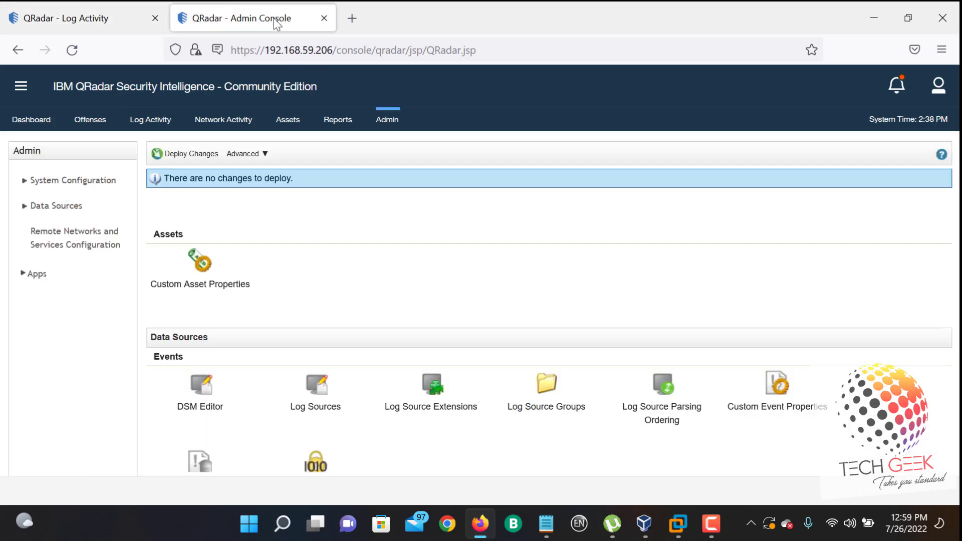
pyautogui.click(324, 411)
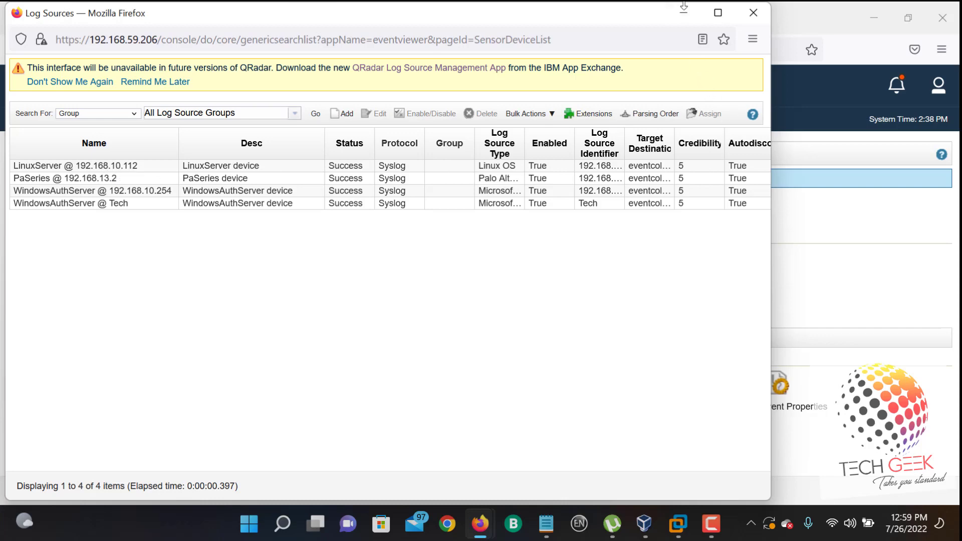
pyautogui.click(683, 13)
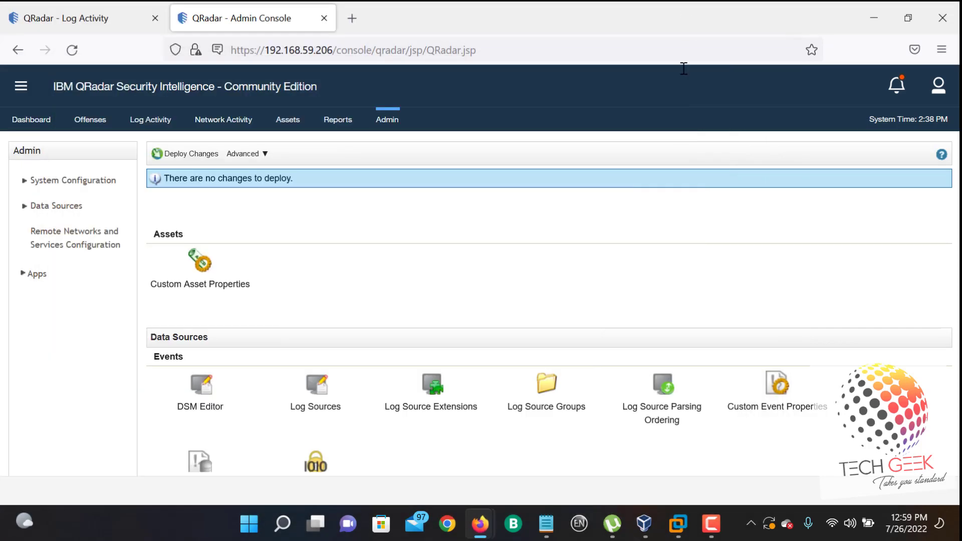
pyautogui.click(109, 8)
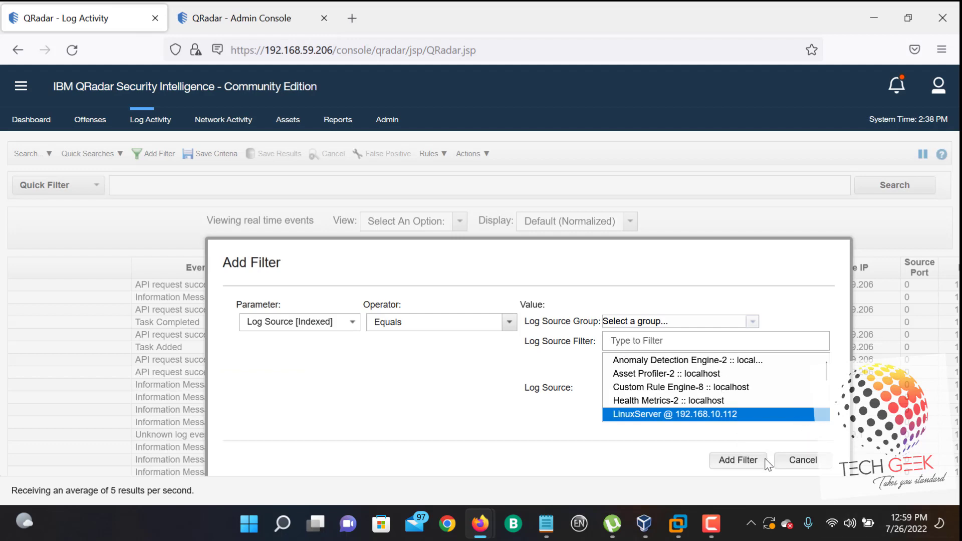
# Step: Apply the LinuxServer log source filter and narrow the blank first column of the event table
pyautogui.click(745, 464)
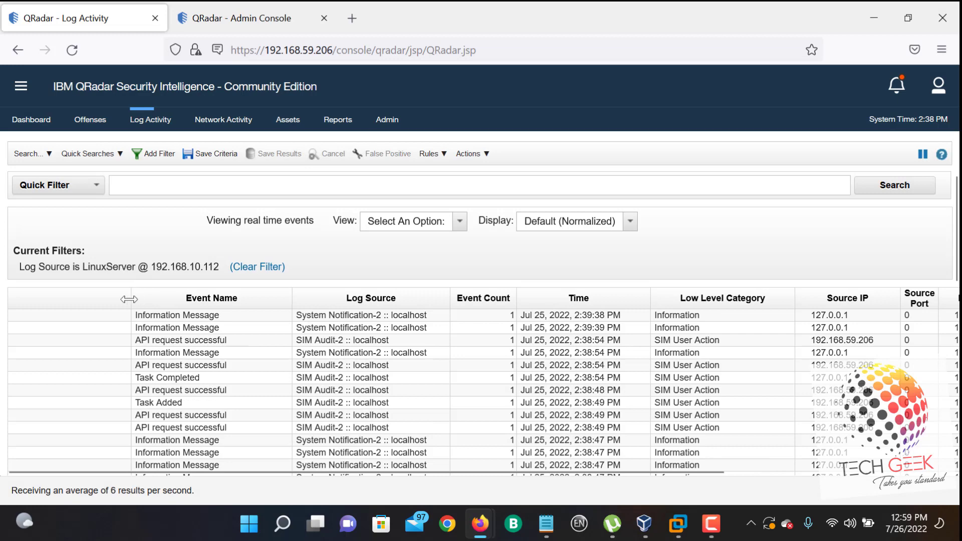
pyautogui.moveTo(131, 299); pyautogui.dragTo(32, 300)
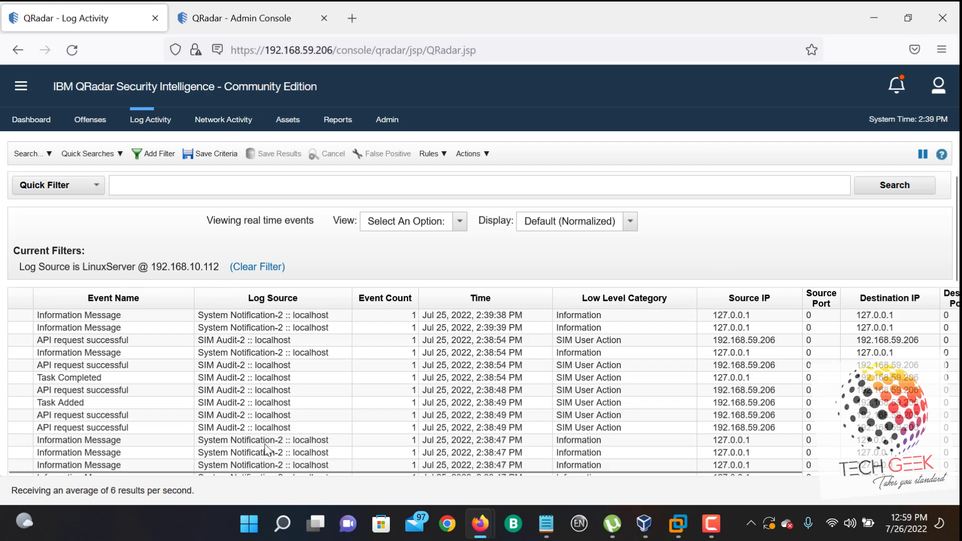
# Step: Show the filtered LinuxServer events for the Last 45 Minutes and check the chart and event list
pyautogui.click(459, 222)
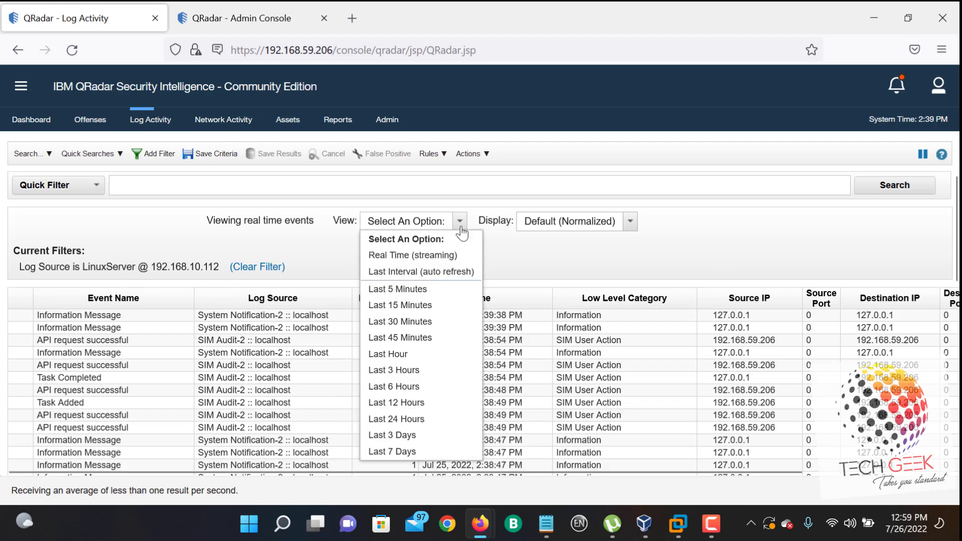
pyautogui.click(439, 338)
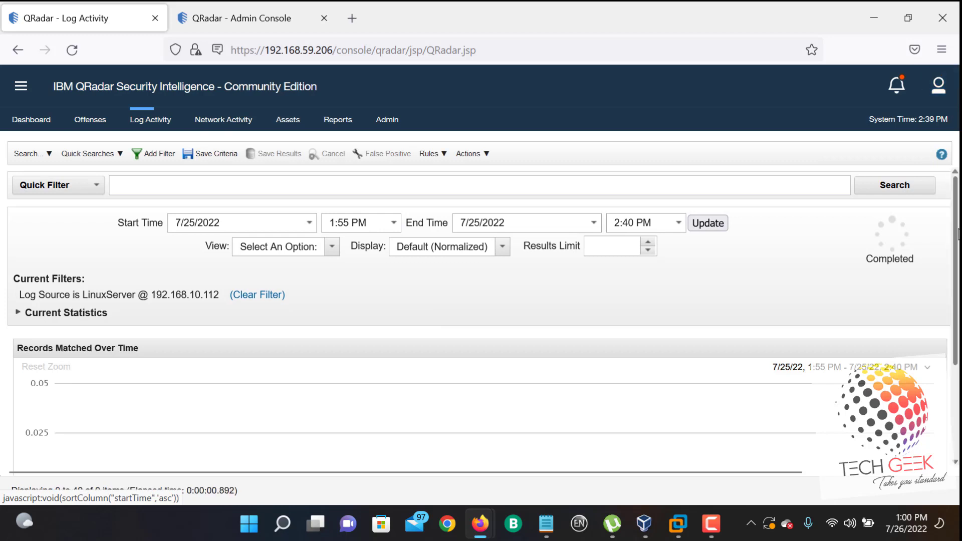
pyautogui.scroll(-3, 957, 234)
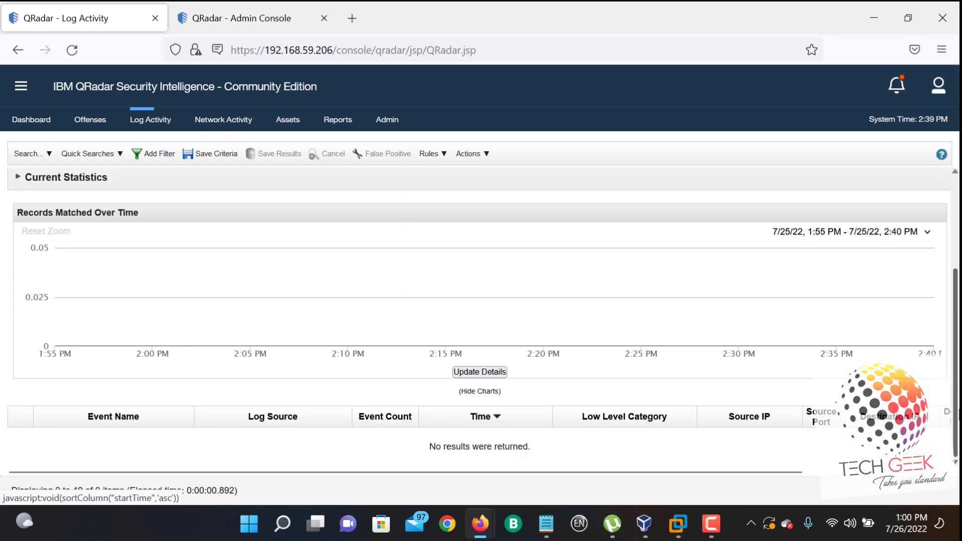
pyautogui.scroll(3, 958, 301)
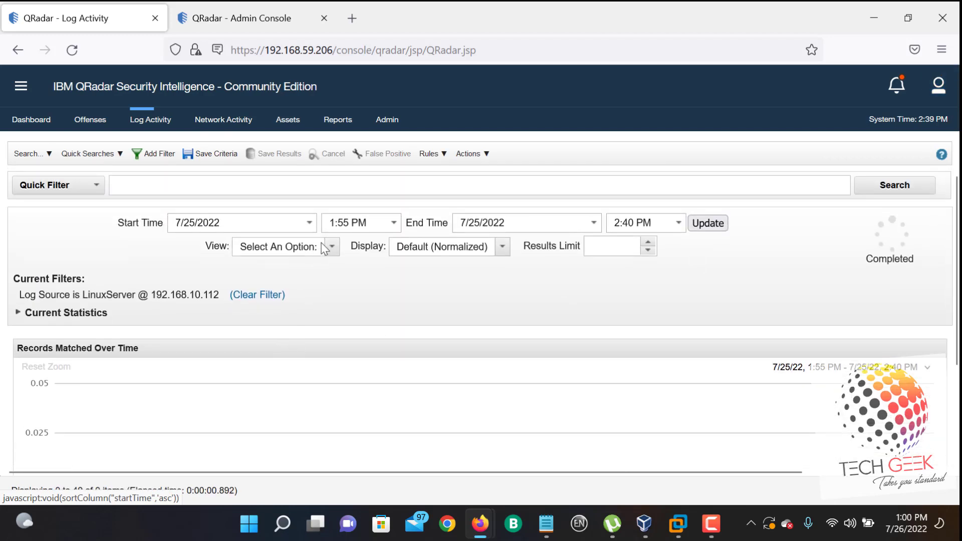
# Step: Set the view of the LinuxServer events to Last 3 Hours and go through the returned event list
pyautogui.click(331, 247)
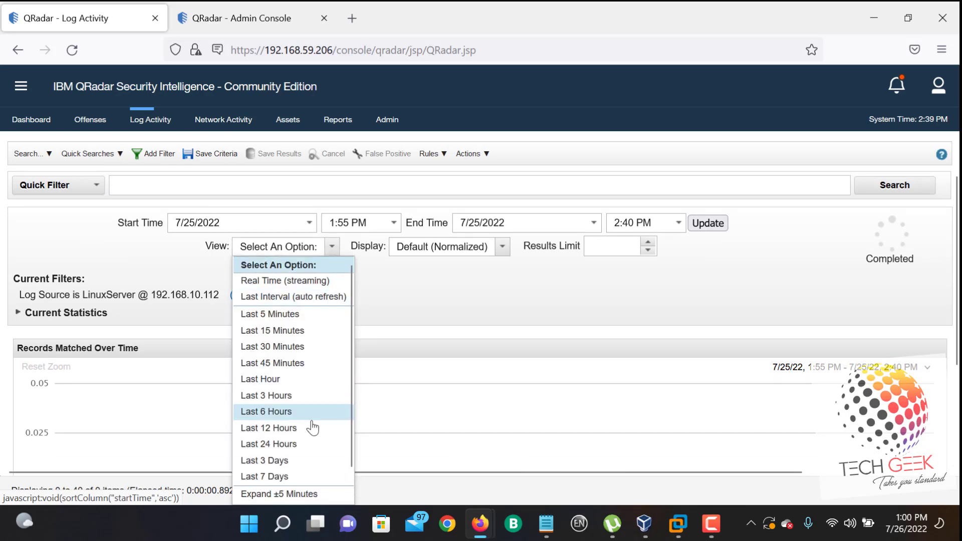
pyautogui.click(313, 397)
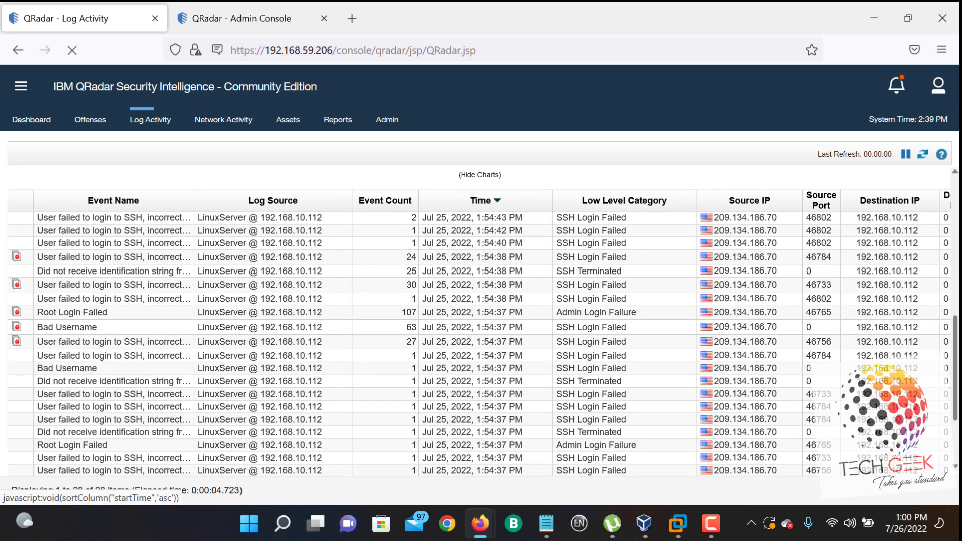
pyautogui.moveTo(958, 340); pyautogui.dragTo(958, 384)
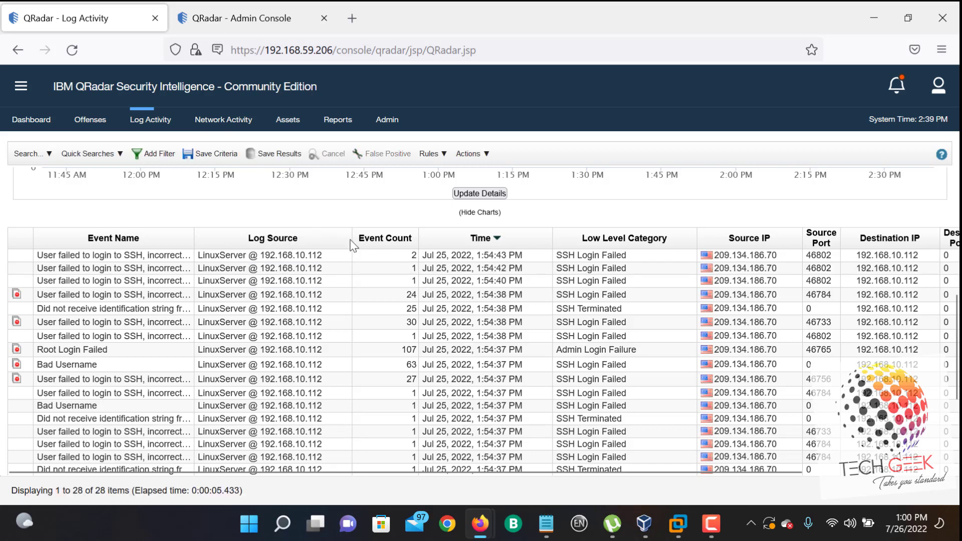
# Step: Widen the Log Source column slightly and review the LinuxServer events through to the Username and Magnitude columns and the chart
pyautogui.moveTo(351, 240); pyautogui.dragTo(366, 239)
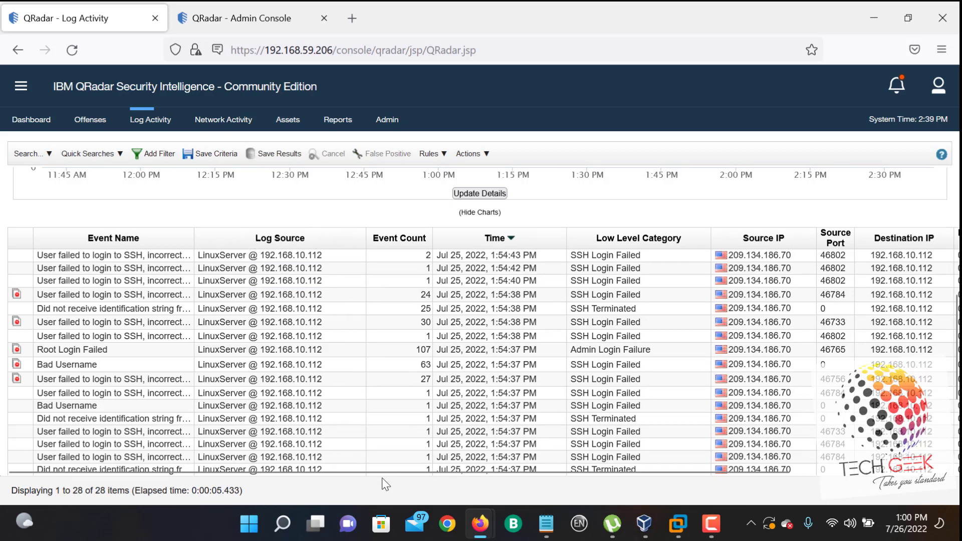
pyautogui.hscroll(3, 386, 479)
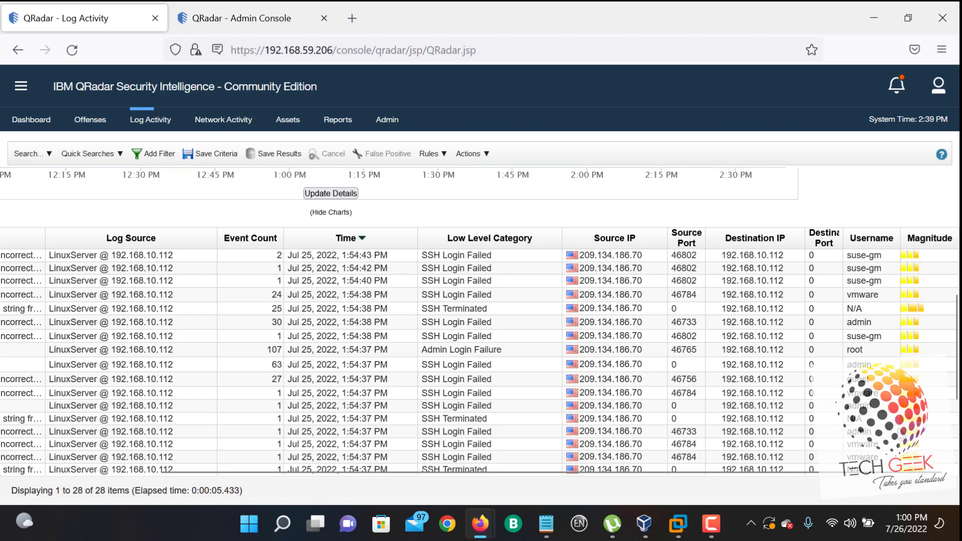
pyautogui.scroll(1, 957, 376)
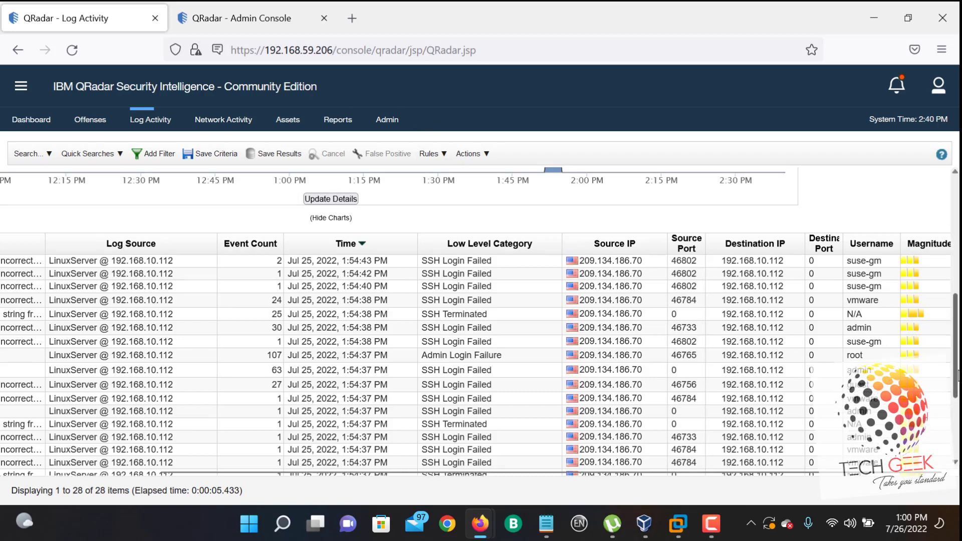
pyautogui.moveTo(958, 376); pyautogui.dragTo(958, 223)
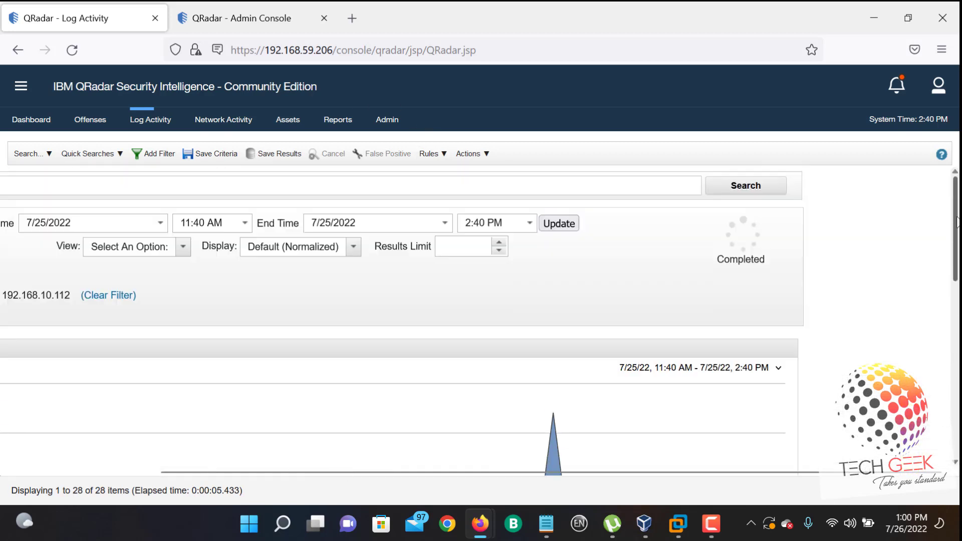
# Step: Set the display of the LinuxServer events to Username and inspect the slices of the Top 10 Username pie chart
pyautogui.click(318, 248)
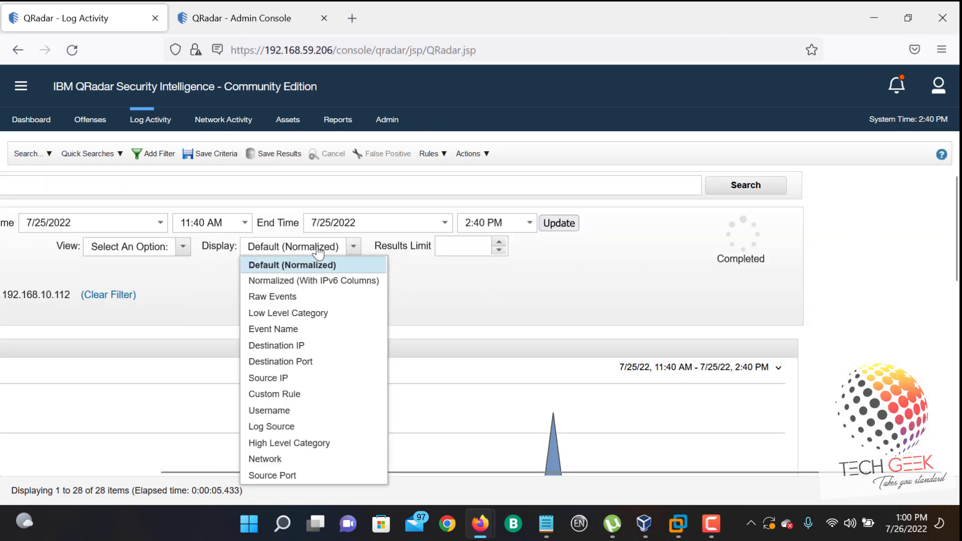
pyautogui.click(318, 411)
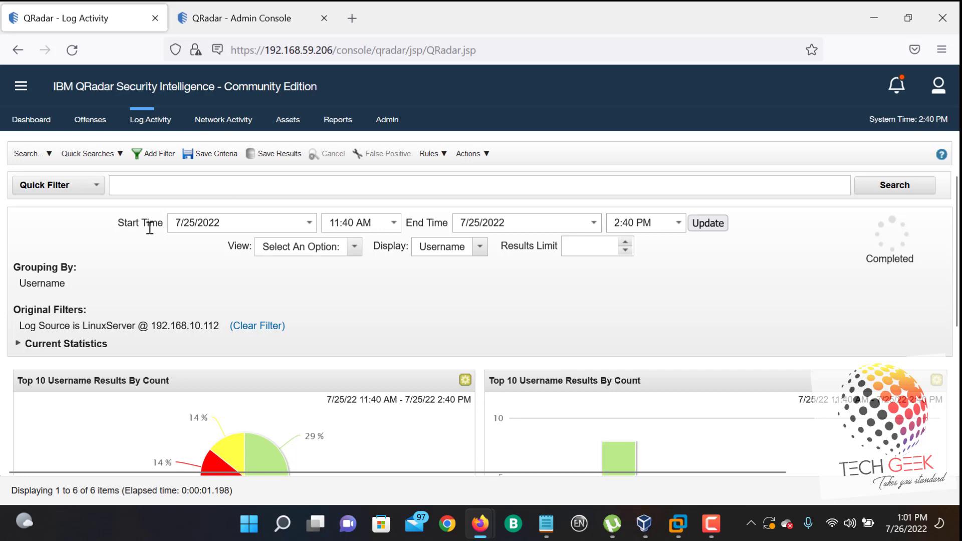
pyautogui.scroll(-2, 573, 393)
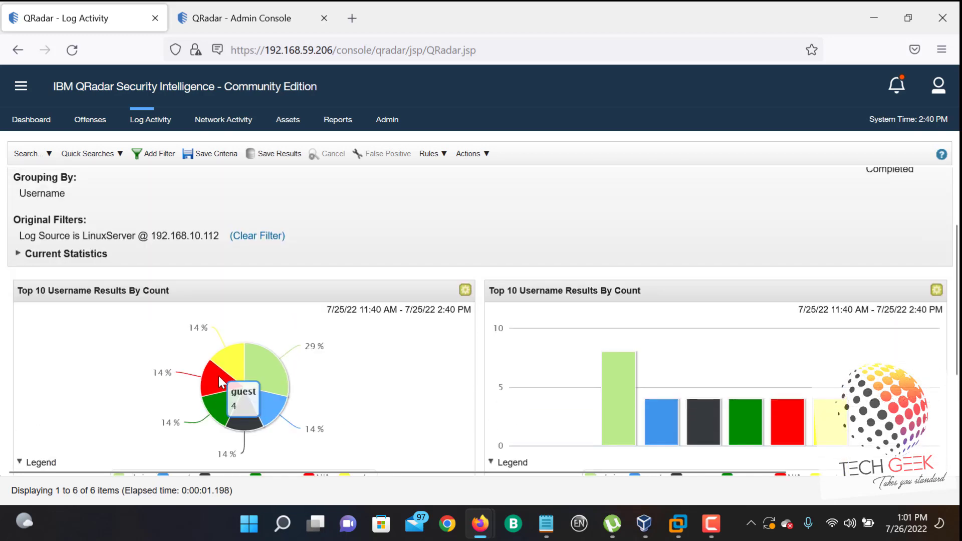
pyautogui.moveTo(277, 405)
pyautogui.moveTo(241, 429)
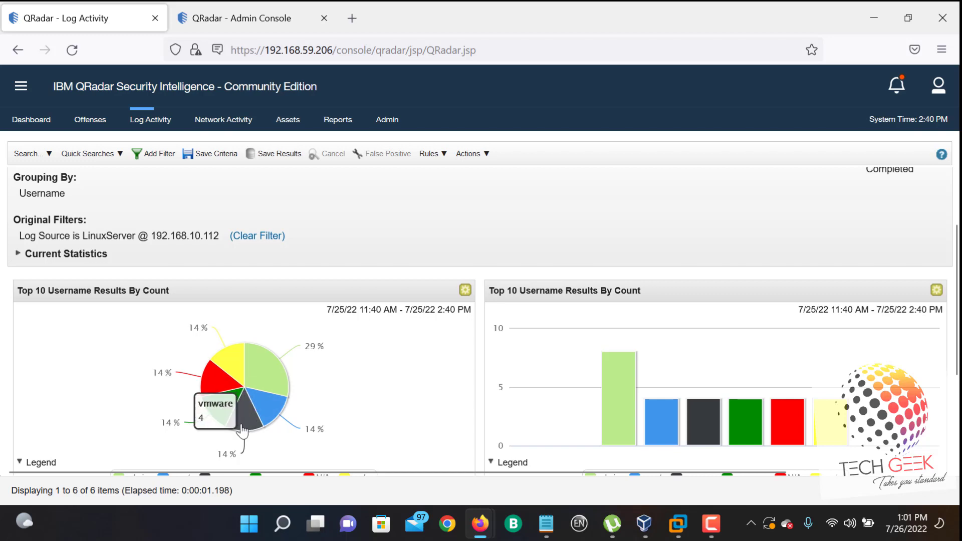
pyautogui.moveTo(217, 387)
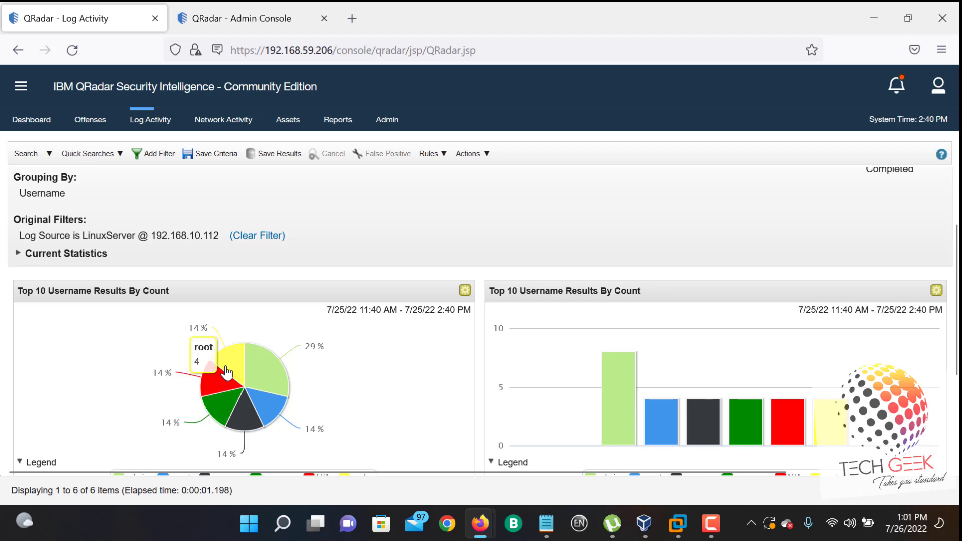
pyautogui.moveTo(263, 376)
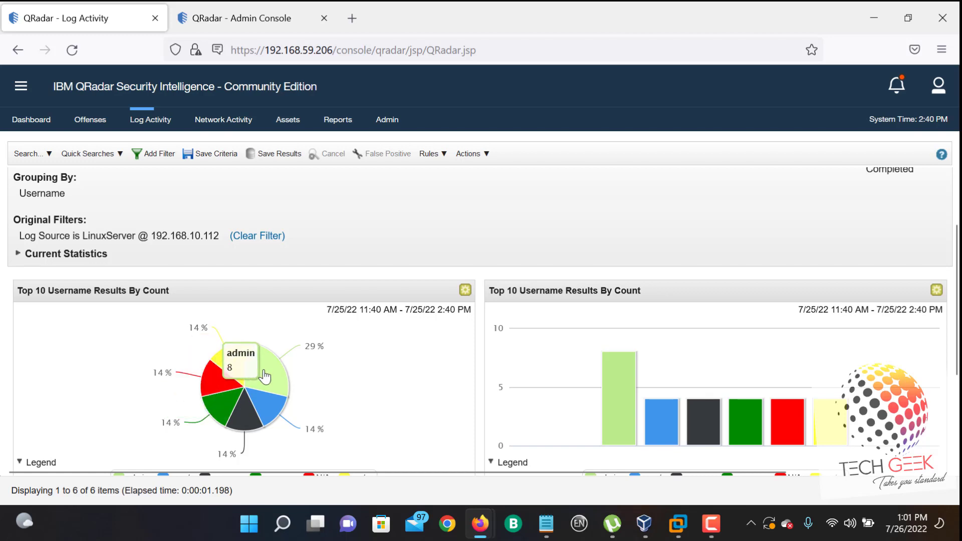
# Step: Review the Username-grouped table across all columns through to Magnitude and Count, and return to the filter summary
pyautogui.scroll(-3, 403, 391)
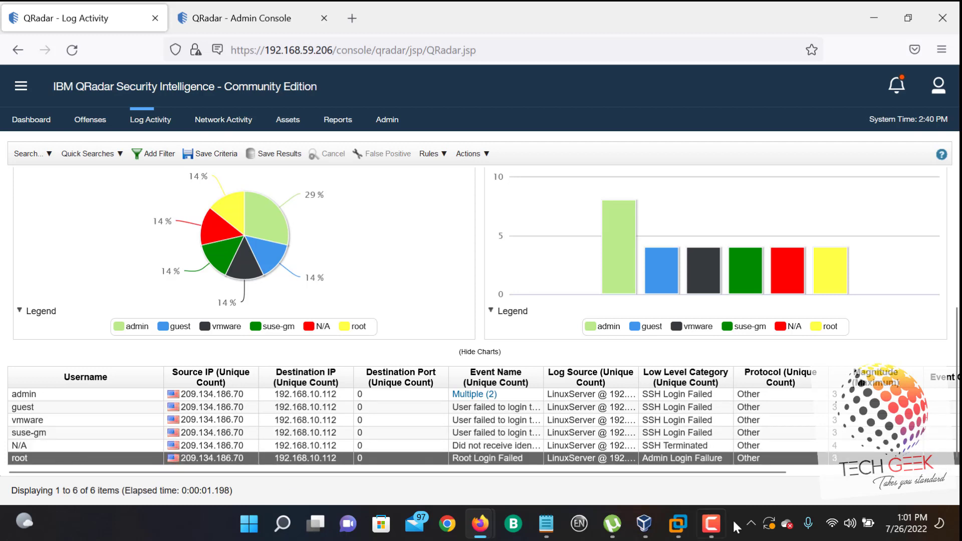
pyautogui.moveTo(707, 471); pyautogui.dragTo(909, 472)
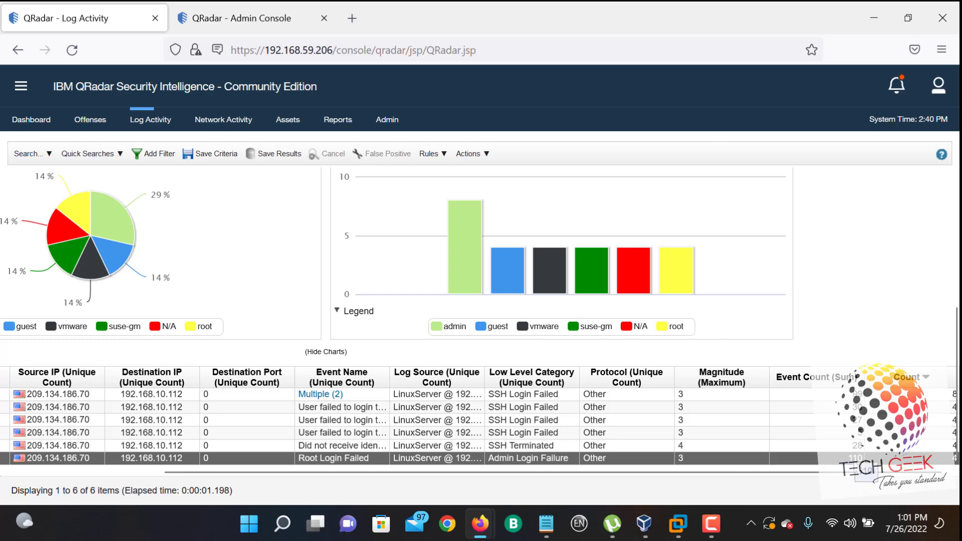
pyautogui.moveTo(459, 470); pyautogui.dragTo(161, 458)
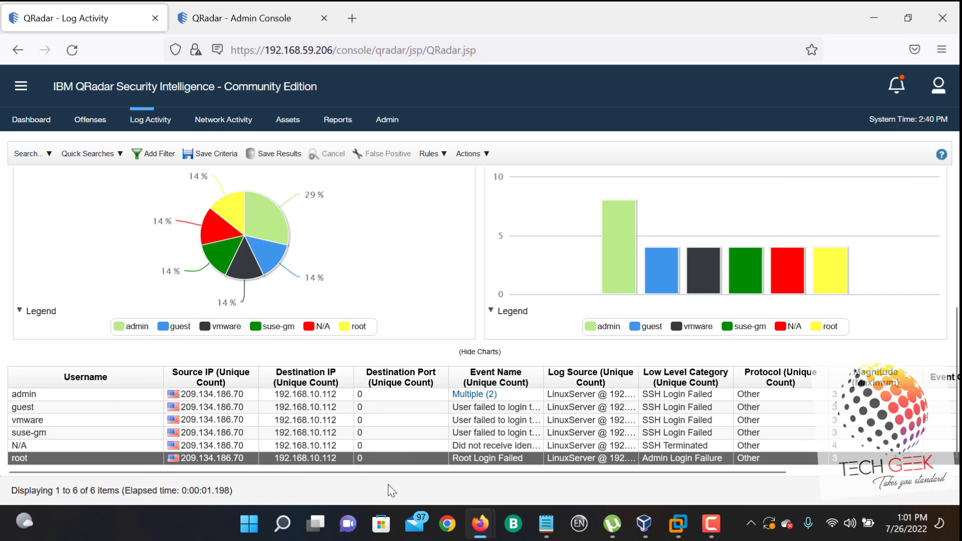
pyautogui.moveTo(398, 469); pyautogui.dragTo(553, 470)
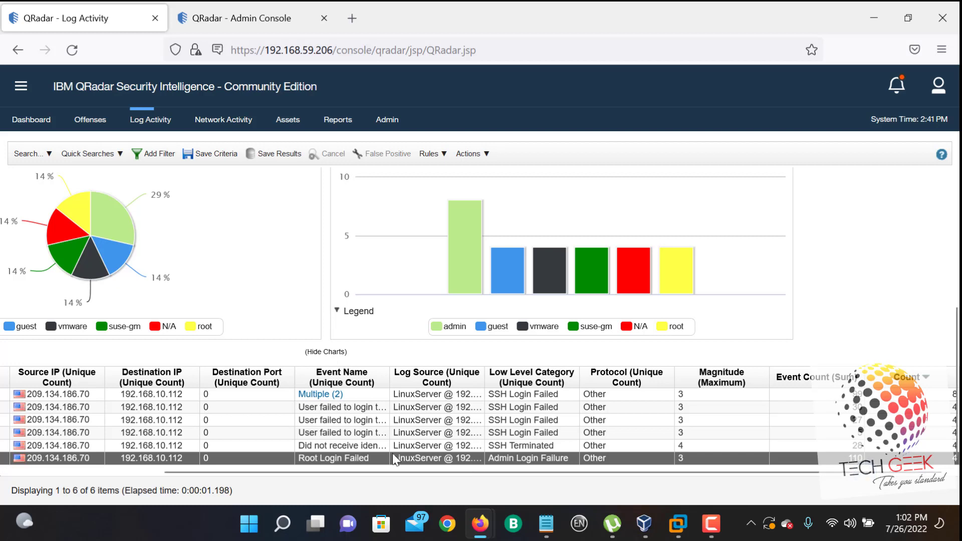
pyautogui.moveTo(266, 471); pyautogui.dragTo(10, 401)
pyautogui.scroll(2, 14, 328)
pyautogui.scroll(5, 66, 272)
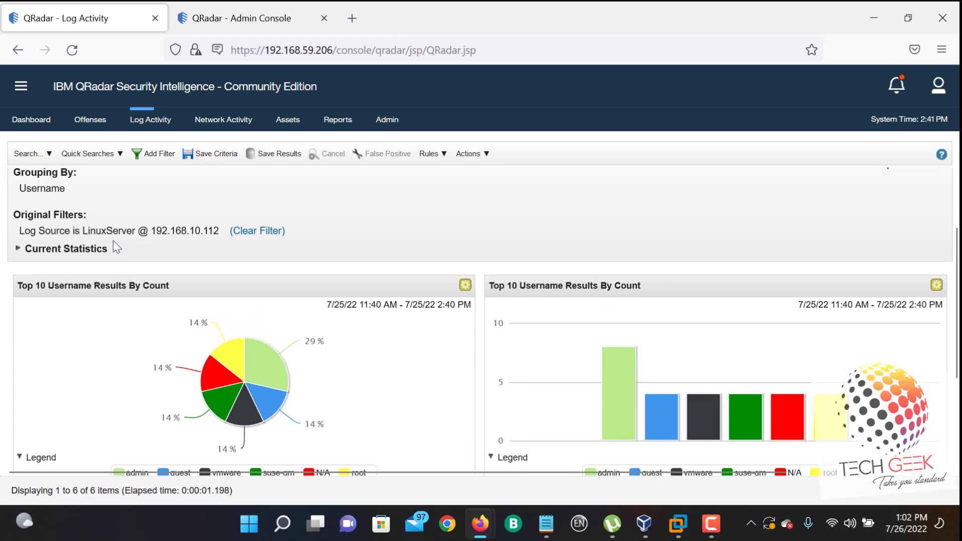
pyautogui.scroll(2, 215, 307)
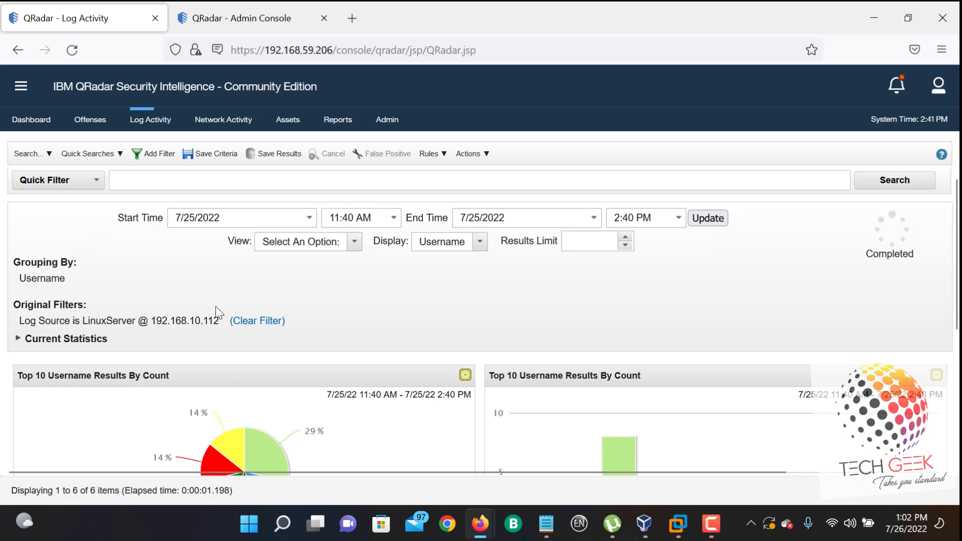
# Step: Expand Current Statistics, highlight part of the Total Results value, and compare the statistics with the Username-grouped table
pyautogui.scroll(-2, 215, 309)
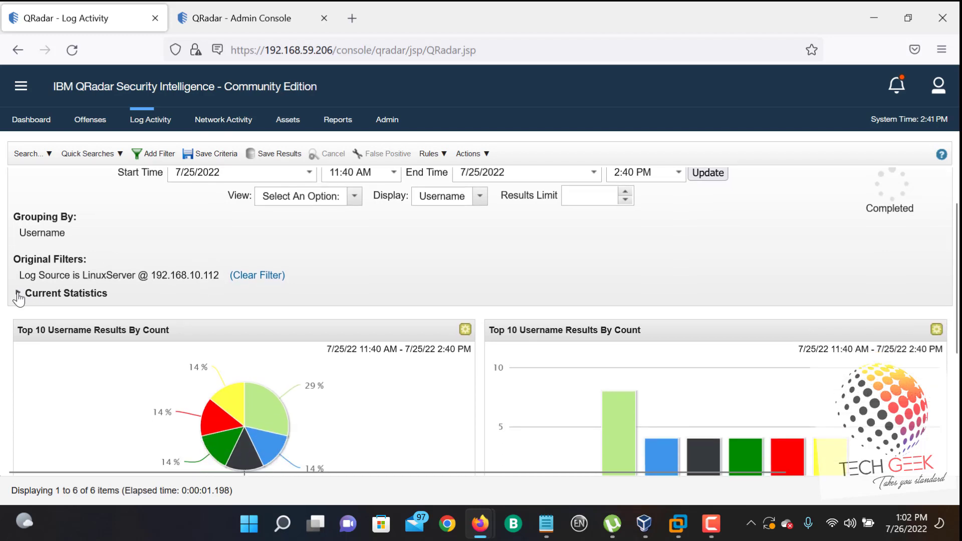
pyautogui.click(17, 292)
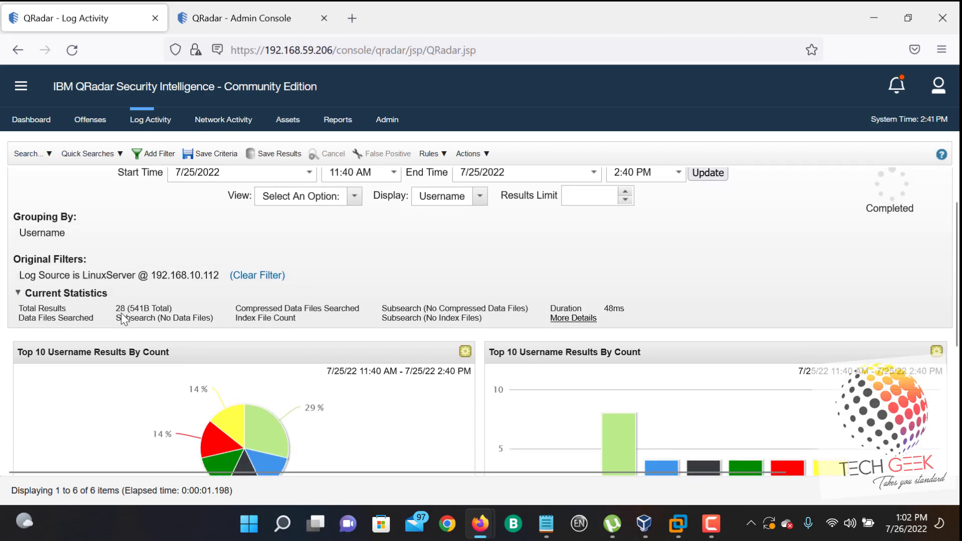
pyautogui.moveTo(120, 310)
pyautogui.mouseDown()
pyautogui.moveTo(132, 312)
pyautogui.moveTo(106, 317)
pyautogui.mouseUp()
pyautogui.scroll(-1, 128, 323)
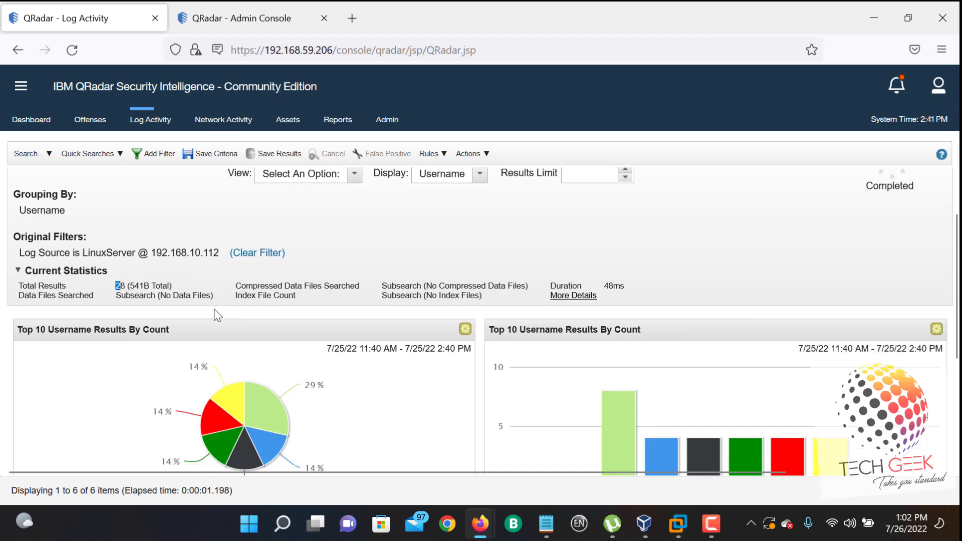
pyautogui.scroll(-7, 214, 308)
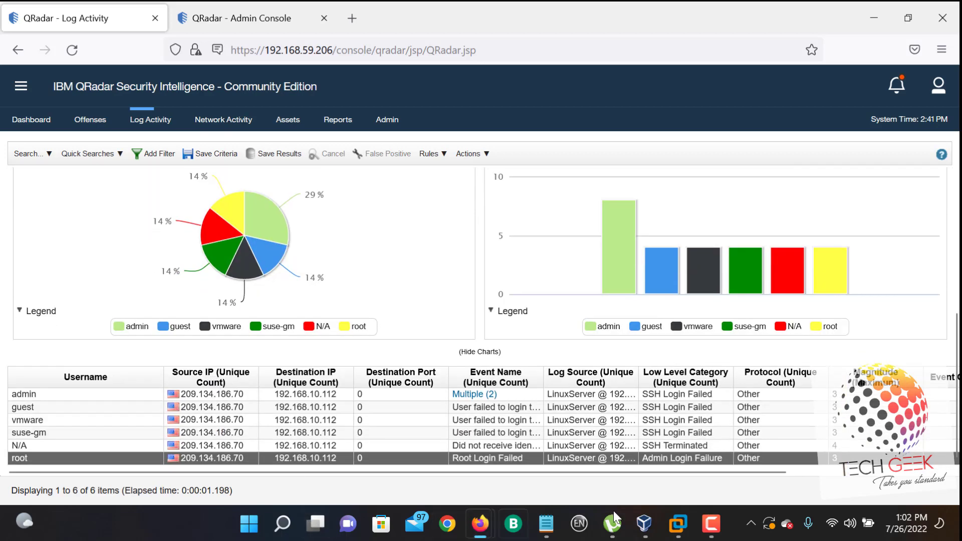
pyautogui.scroll(2, 304, 222)
pyautogui.scroll(3, 304, 222)
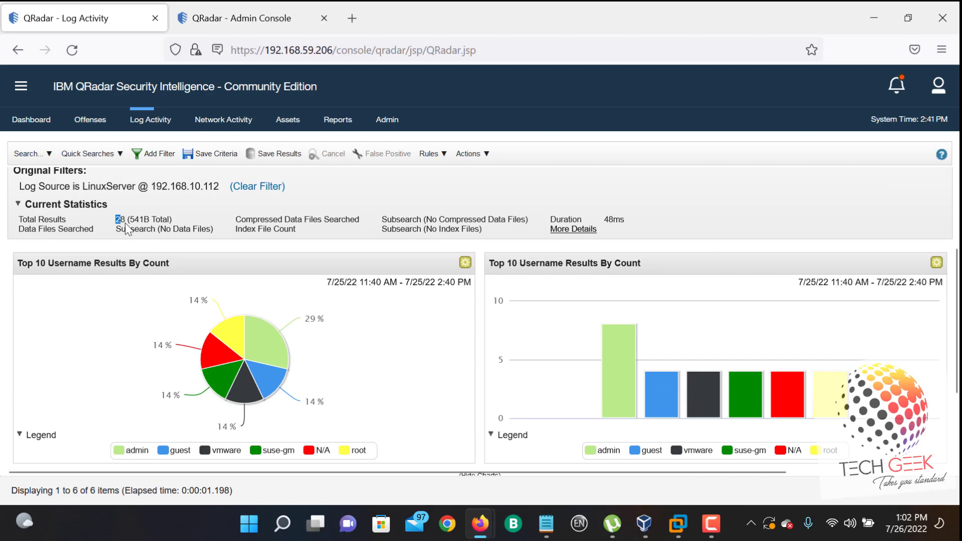
pyautogui.scroll(-5, 131, 228)
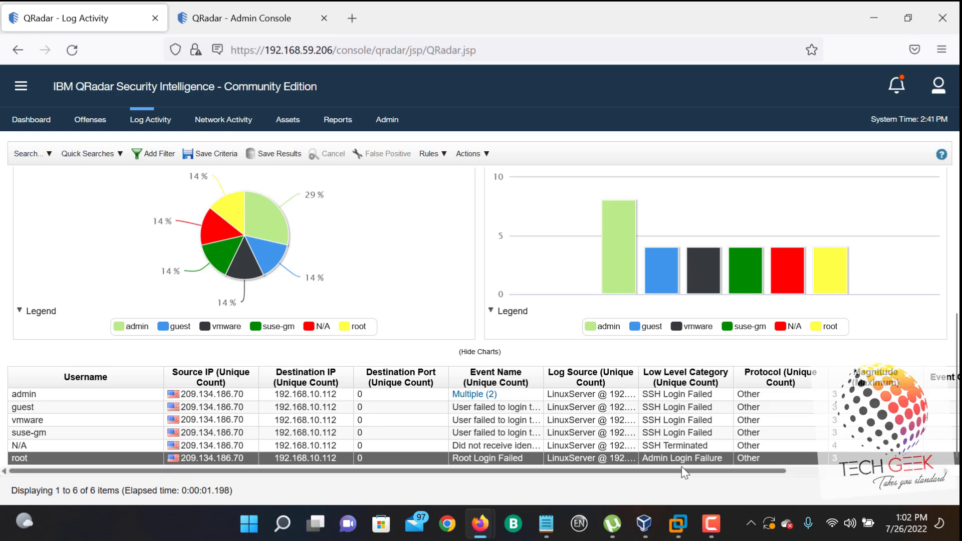
# Step: Check the Event Count values of the grouped usernames and open the list of events behind the root row
pyautogui.moveTo(681, 469); pyautogui.dragTo(836, 471)
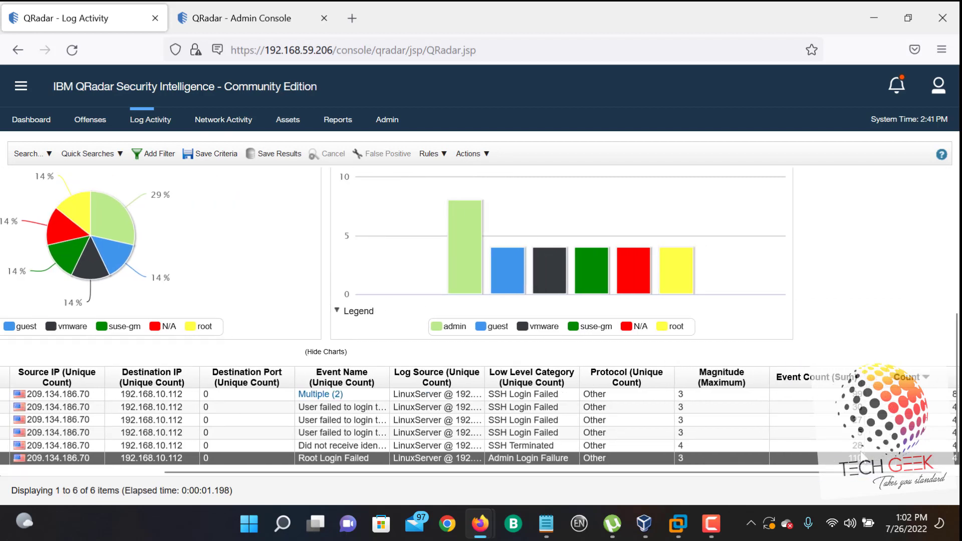
pyautogui.click(858, 447)
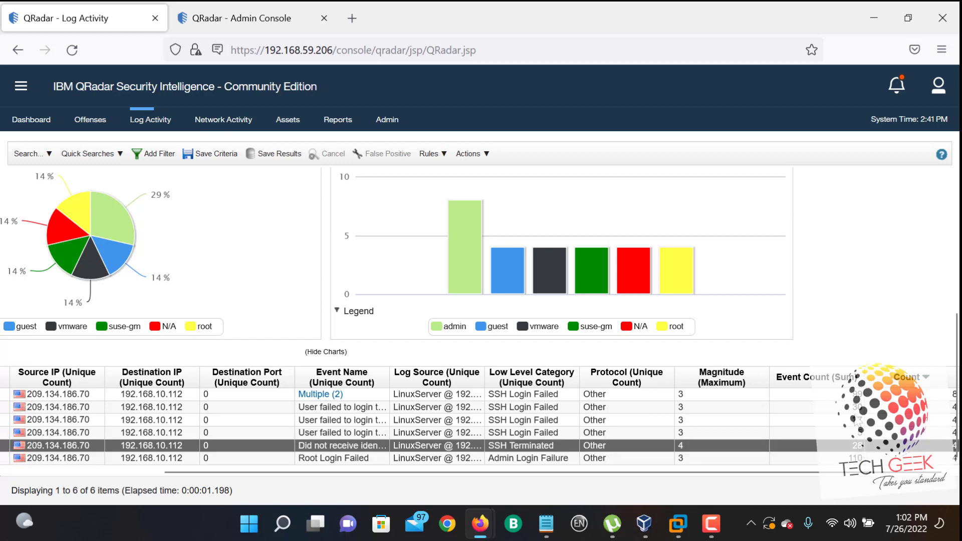
pyautogui.click(858, 420)
pyautogui.click(858, 395)
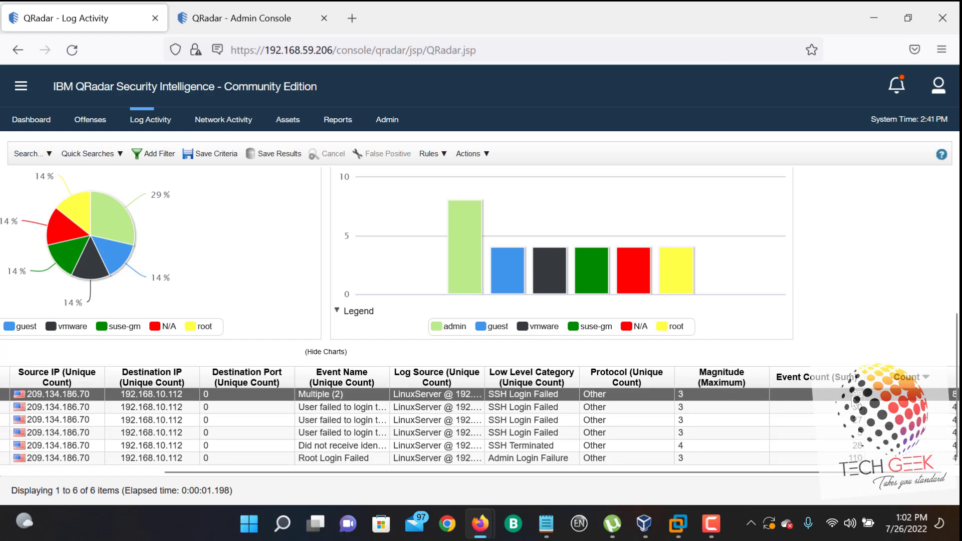
pyautogui.click(844, 458)
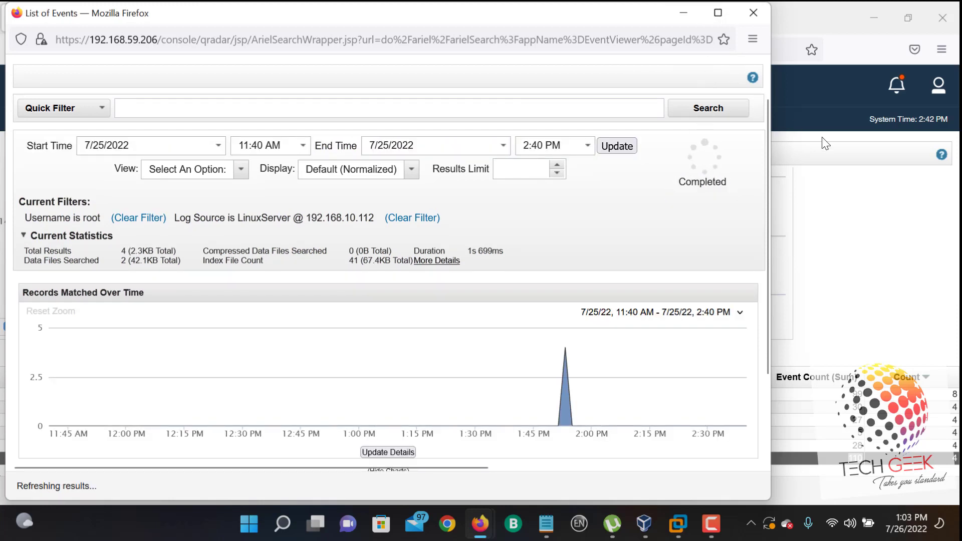
# Step: Maximize the List of Events window and review the root user's events through to the Username and Magnitude columns
pyautogui.click(717, 12)
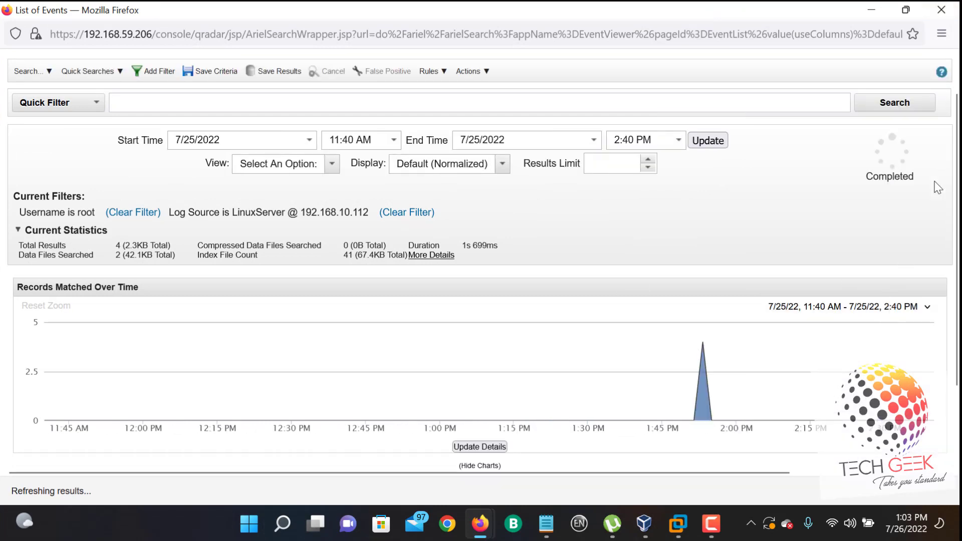
pyautogui.scroll(-3, 955, 340)
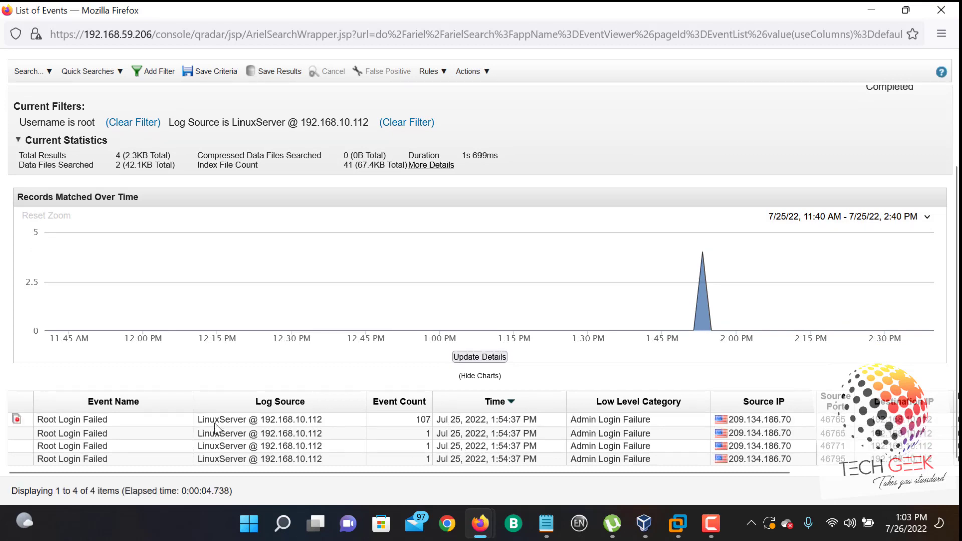
pyautogui.click(630, 423)
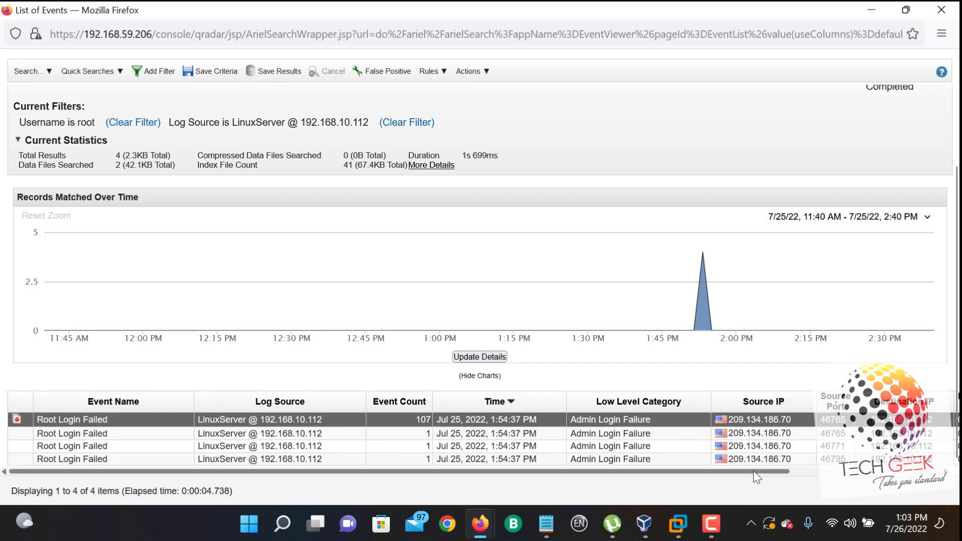
pyautogui.moveTo(758, 473); pyautogui.dragTo(906, 475)
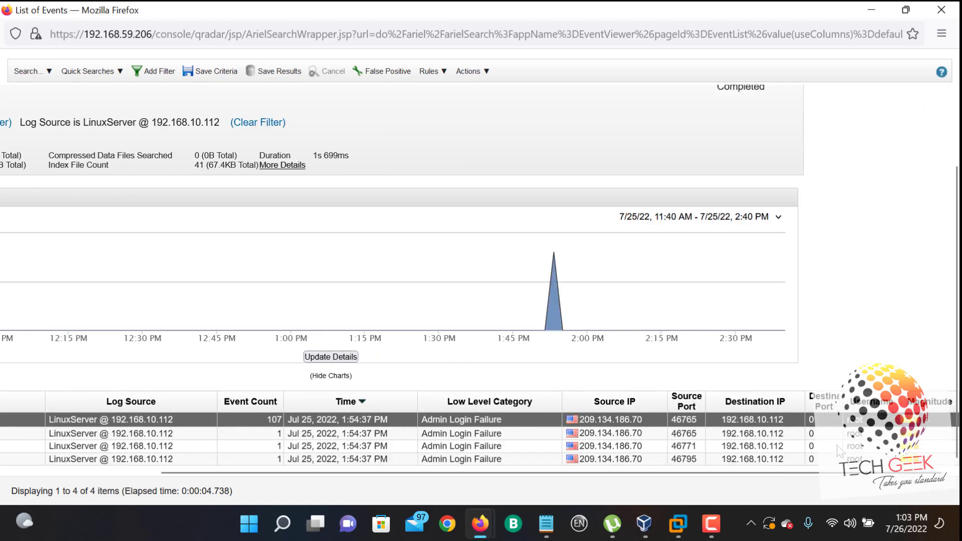
# Step: Open the details of the first Root Login Failed event and examine its payload, highlighting the "Failed password for root" message
pyautogui.doubleClick(235, 419)
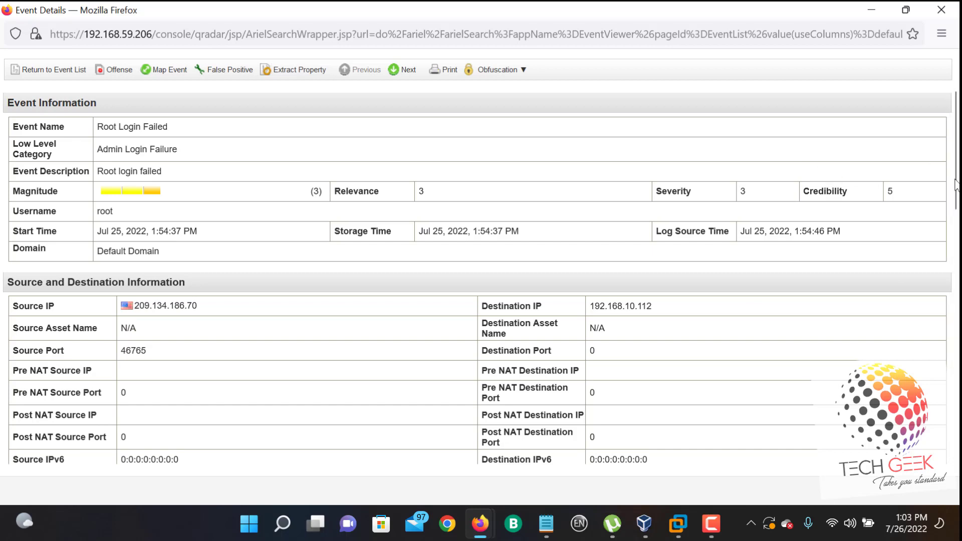
pyautogui.moveTo(891, 171); pyautogui.dragTo(938, 249)
pyautogui.click(927, 264)
pyautogui.scroll(-6, 957, 192)
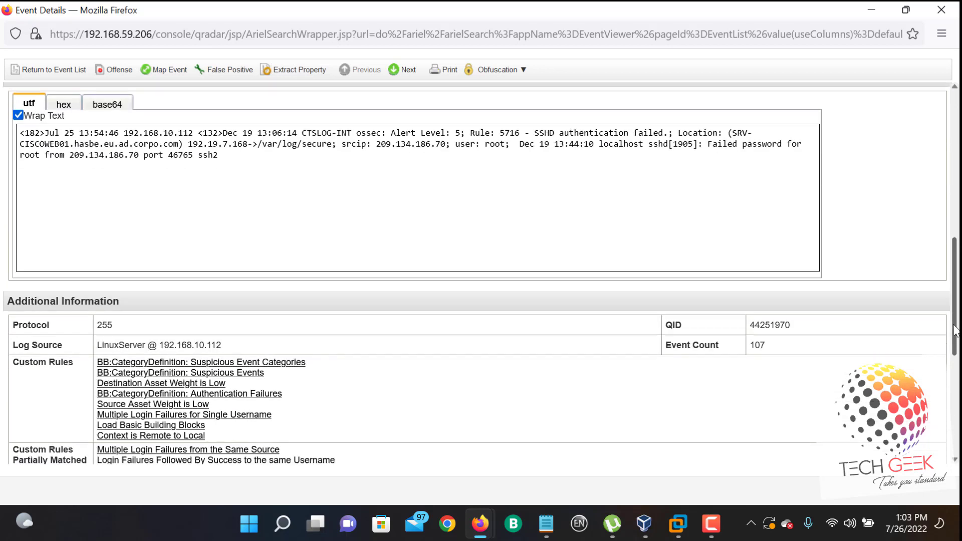
pyautogui.moveTo(251, 212); pyautogui.dragTo(3, 172)
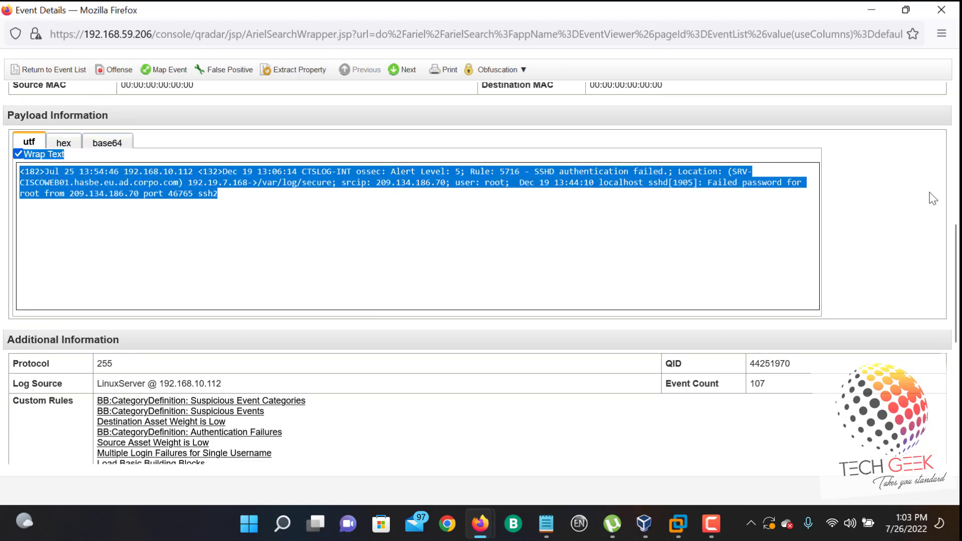
pyautogui.click(780, 199)
pyautogui.moveTo(740, 187); pyautogui.dragTo(173, 200)
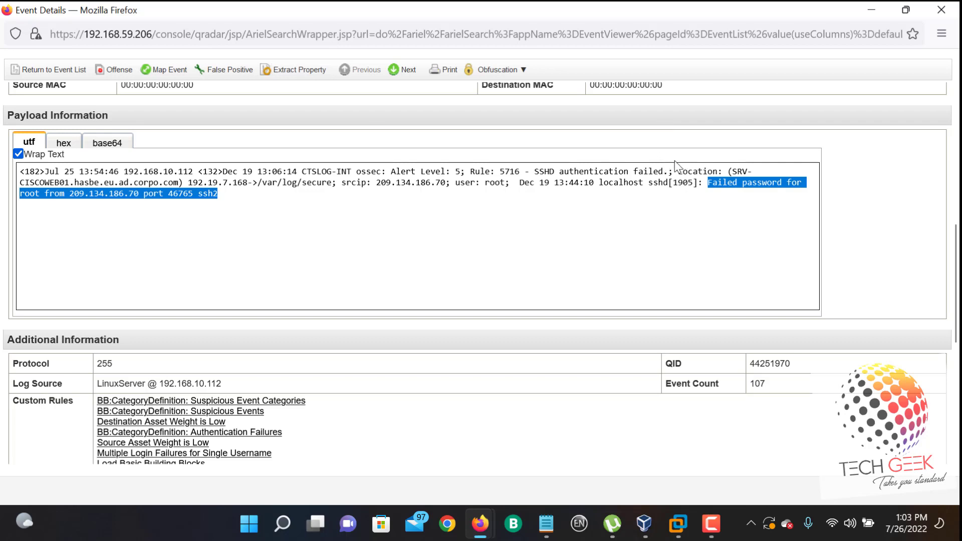
# Step: Close the event details, go back to the search settings of the Username-grouped results, and look briefly at the Admin Console
pyautogui.click(954, 6)
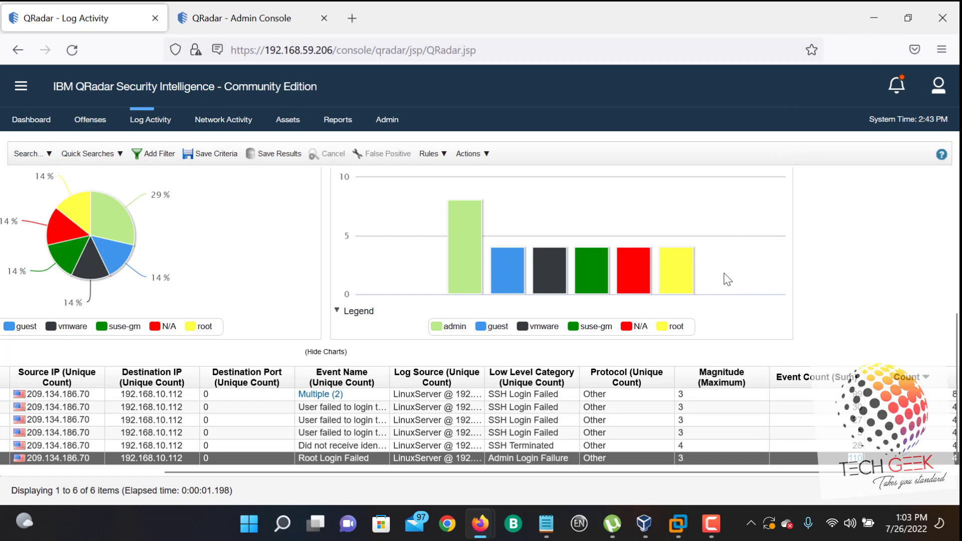
pyautogui.scroll(5, 728, 280)
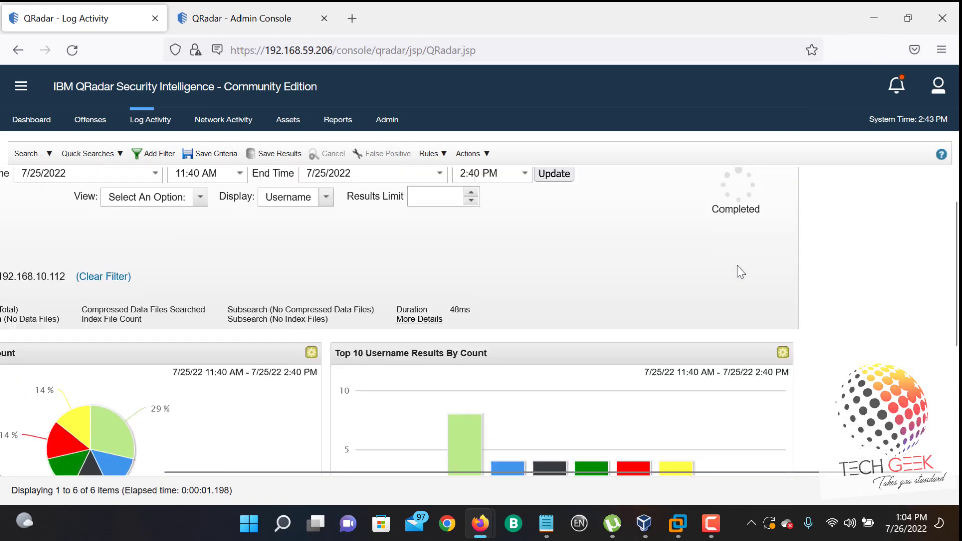
pyautogui.scroll(1, 741, 272)
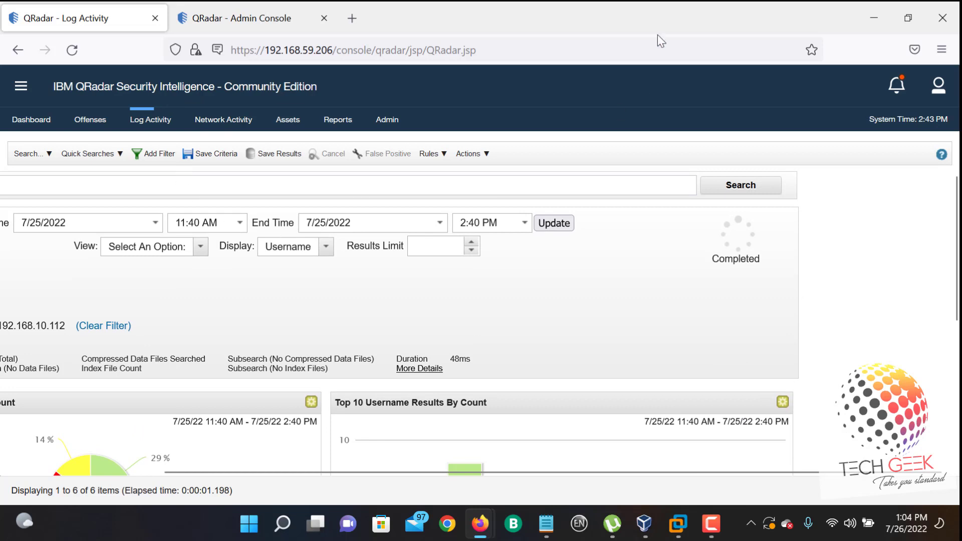
pyautogui.click(275, 20)
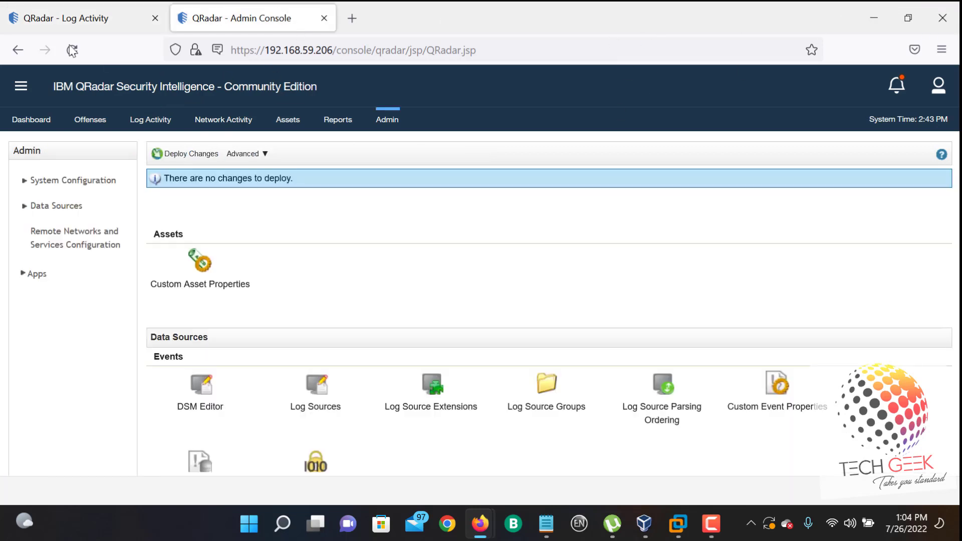
pyautogui.click(51, 25)
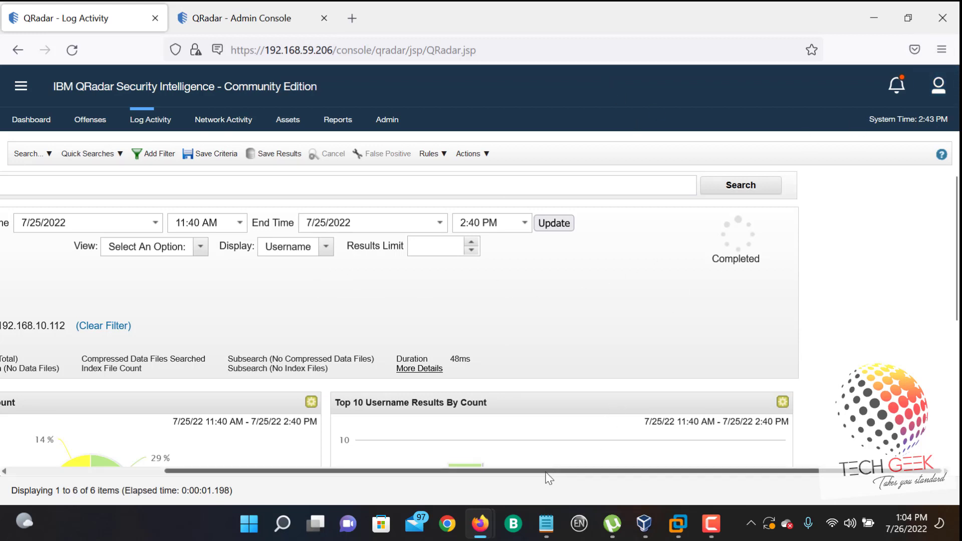
# Step: Filter the events by log source WindowsAuthServer @ 192.168.10.254 and clear the original LinuxServer log source filter
pyautogui.moveTo(549, 471); pyautogui.dragTo(442, 471)
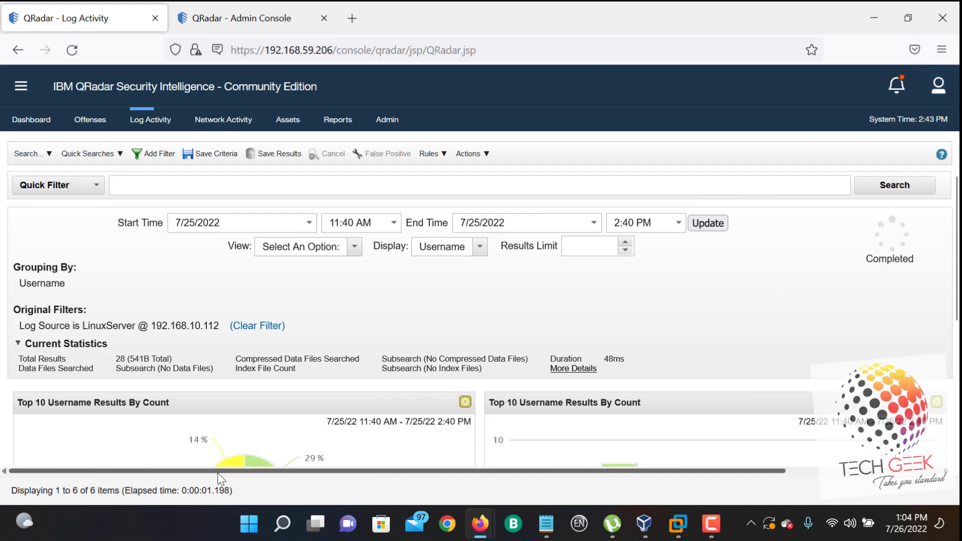
pyautogui.click(356, 251)
pyautogui.click(160, 156)
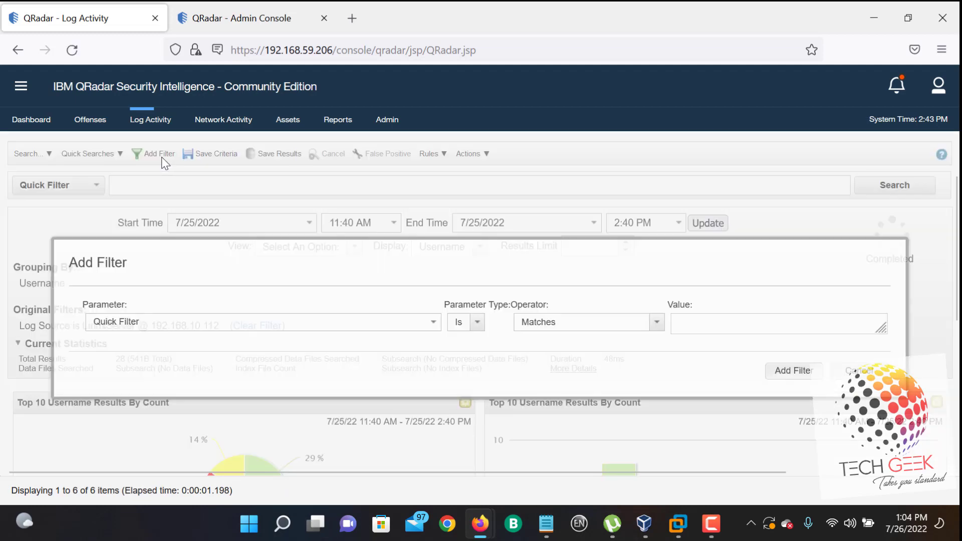
pyautogui.click(437, 332)
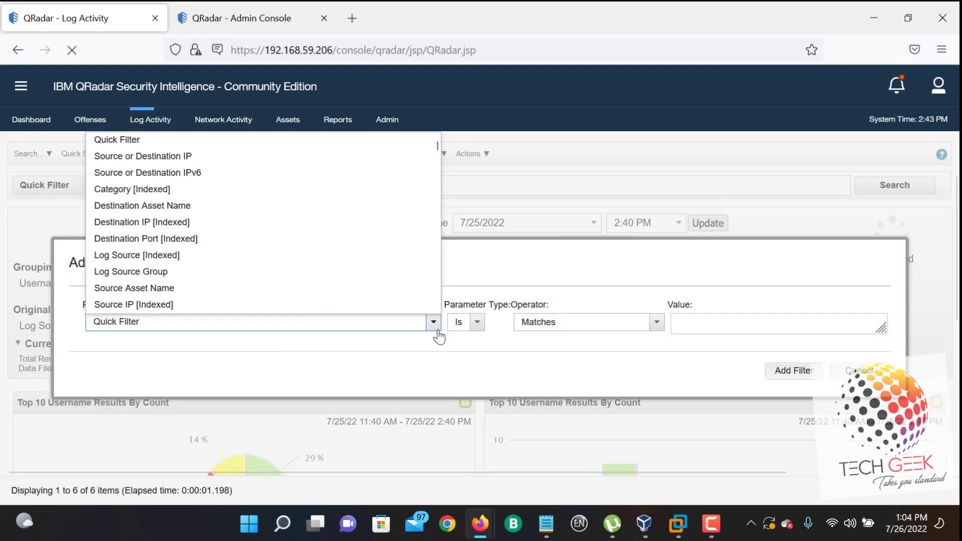
pyautogui.click(232, 257)
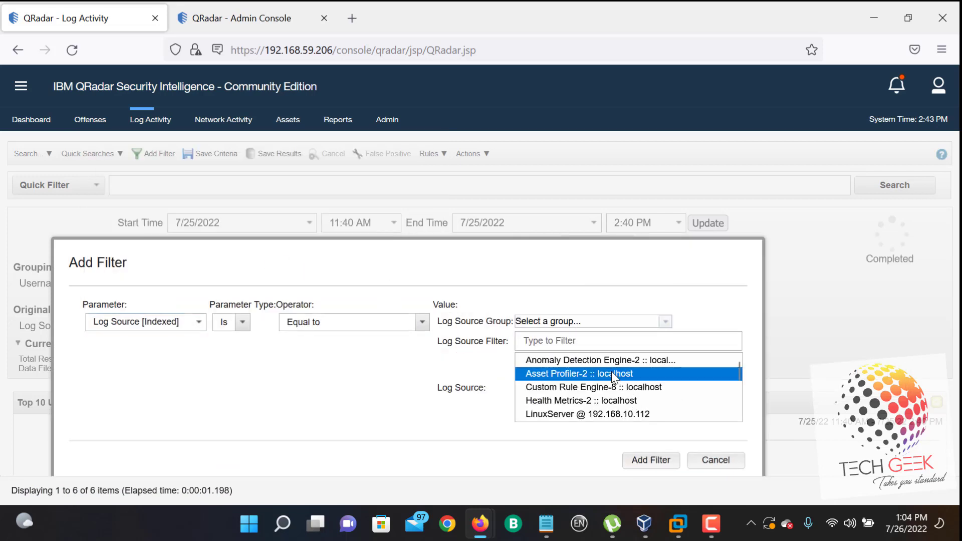
pyautogui.scroll(-3, 612, 373)
pyautogui.click(657, 400)
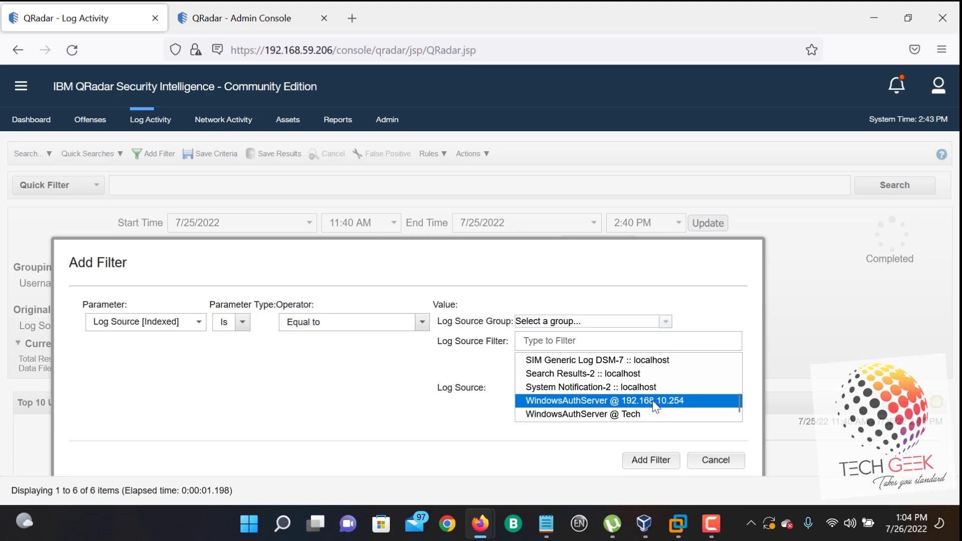
pyautogui.click(657, 464)
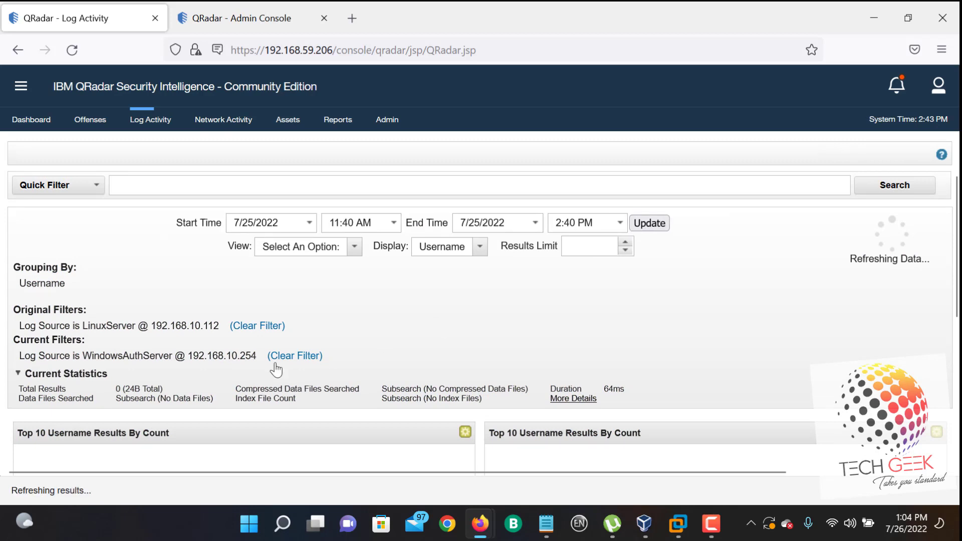
pyautogui.click(261, 327)
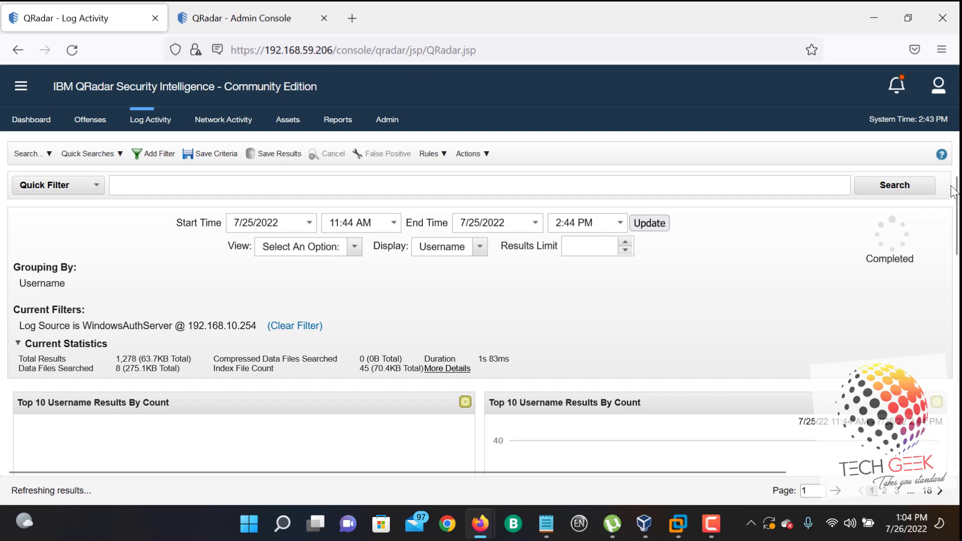
# Step: Check the Event Count and Count values of the Username-grouped WindowsAuthServer results, starting with the first row
pyautogui.moveTo(956, 194); pyautogui.dragTo(956, 338)
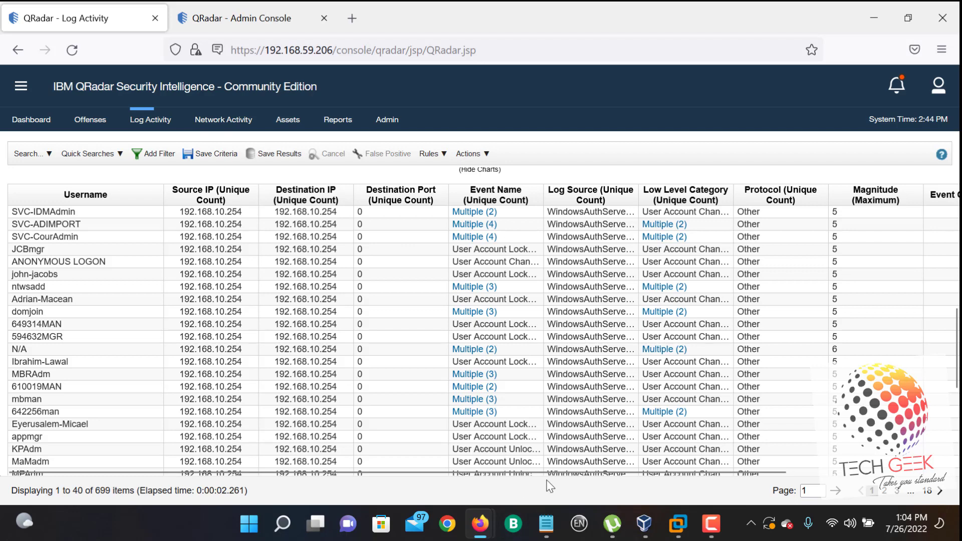
pyautogui.moveTo(654, 472); pyautogui.dragTo(837, 475)
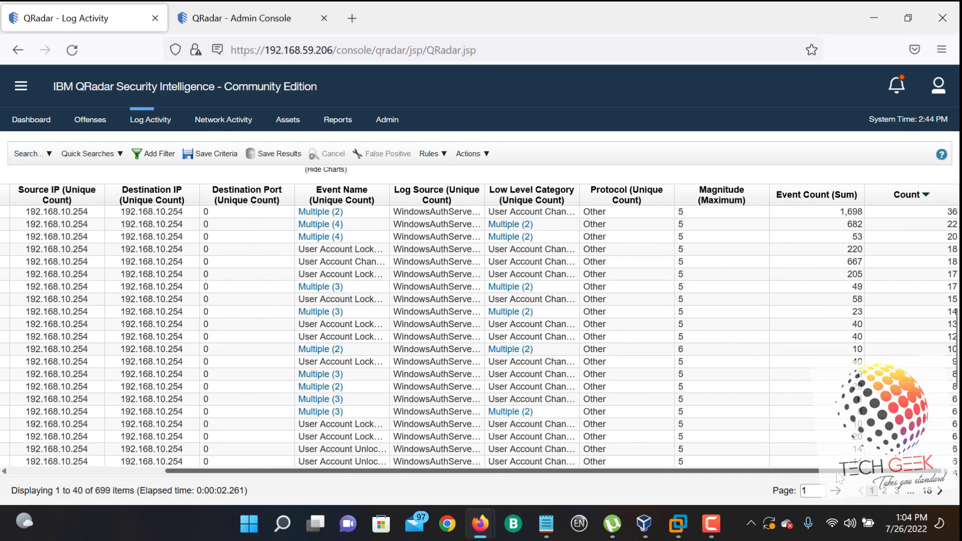
pyautogui.click(850, 211)
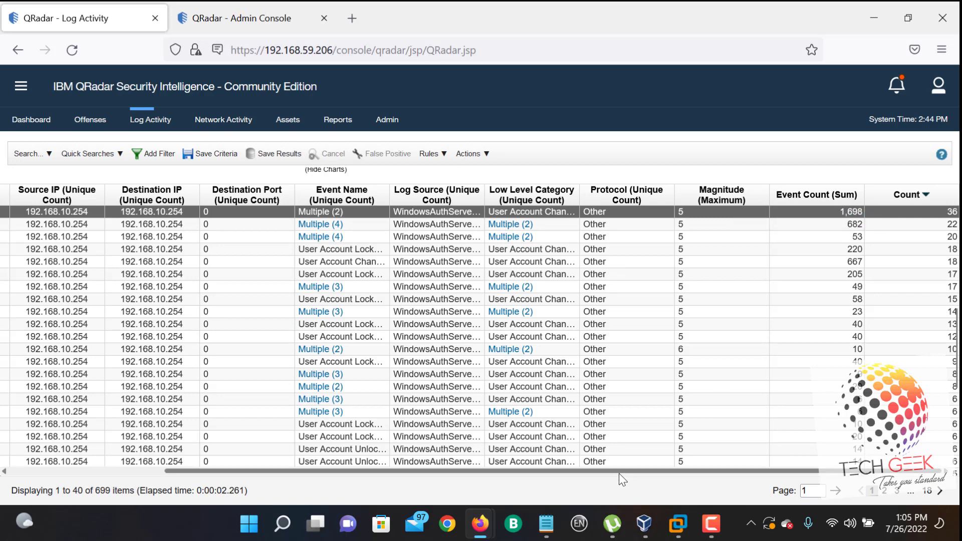
pyautogui.moveTo(619, 474); pyautogui.dragTo(334, 470)
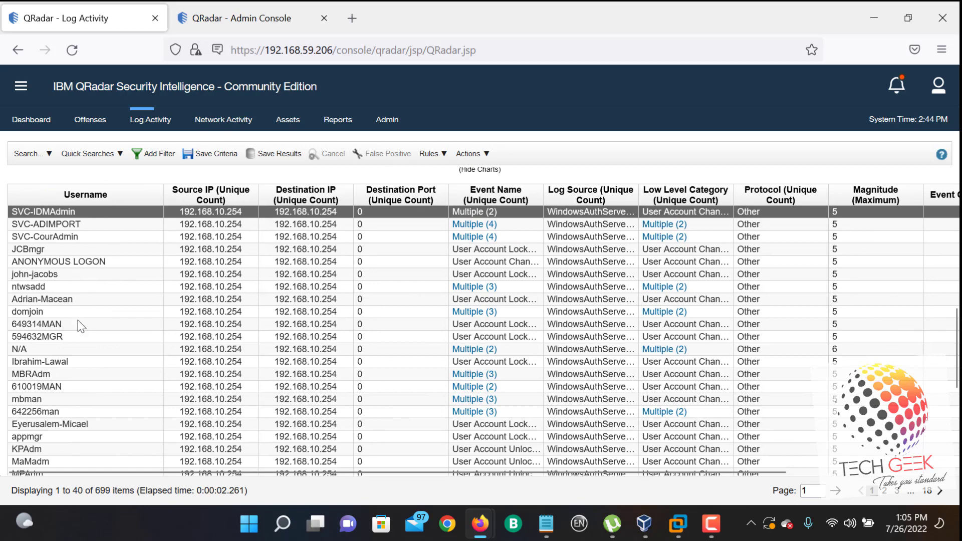
# Step: Look through the grouped usernames with their event names and low level categories on the first results page
pyautogui.scroll(-6, 203, 379)
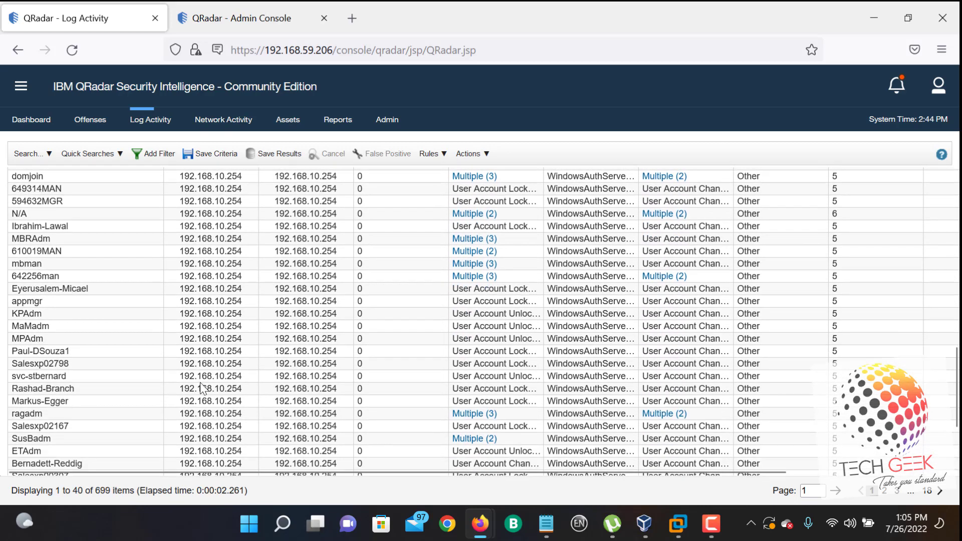
pyautogui.scroll(7, 200, 383)
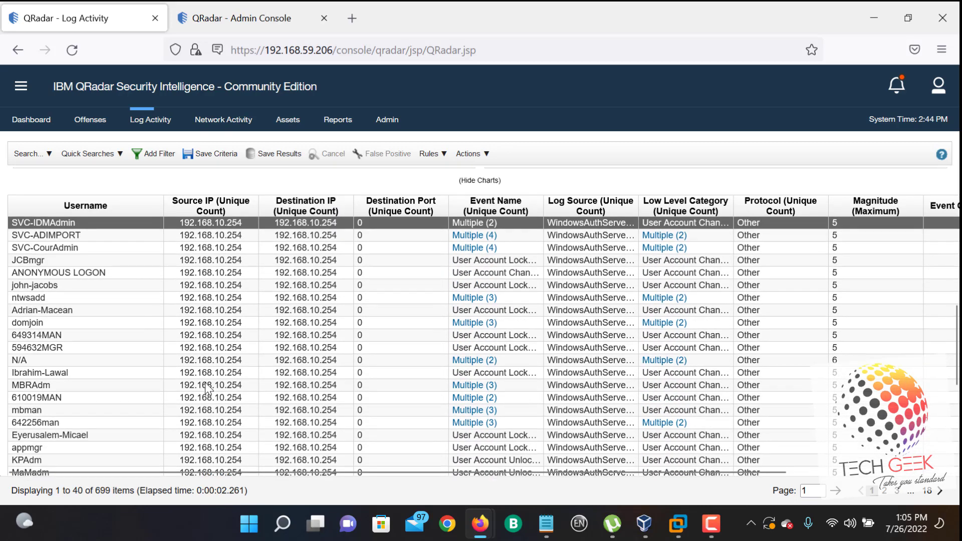
pyautogui.scroll(1, 207, 388)
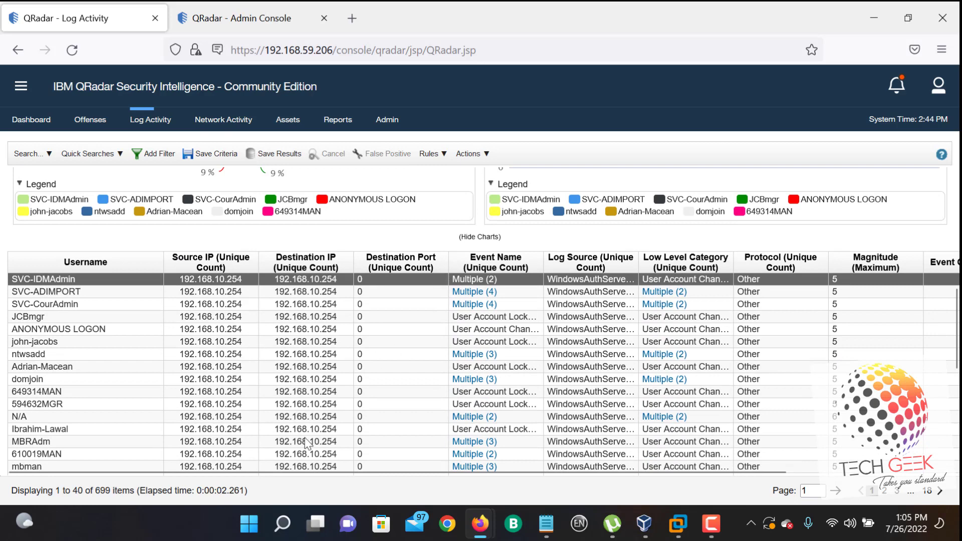
pyautogui.scroll(1, 307, 442)
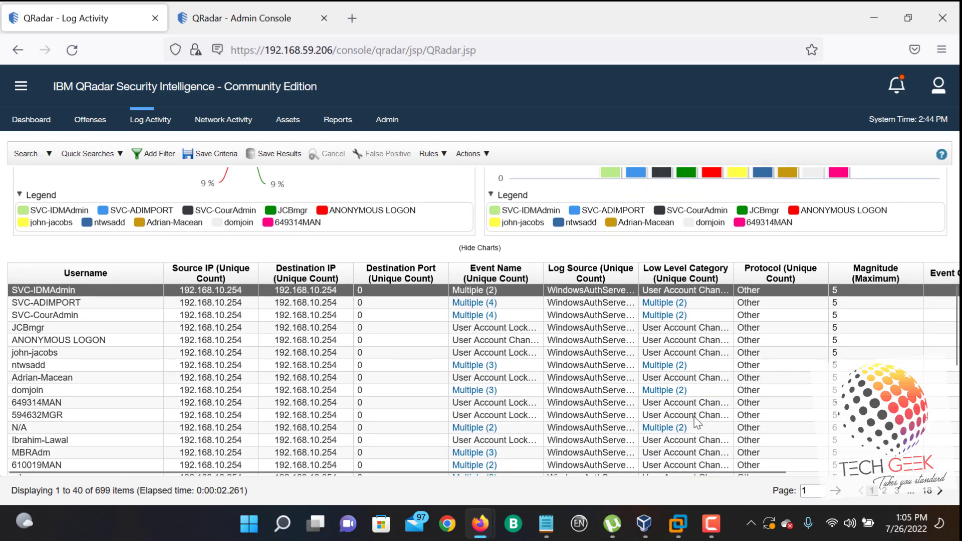
pyautogui.scroll(-3, 696, 422)
pyautogui.scroll(-2, 696, 422)
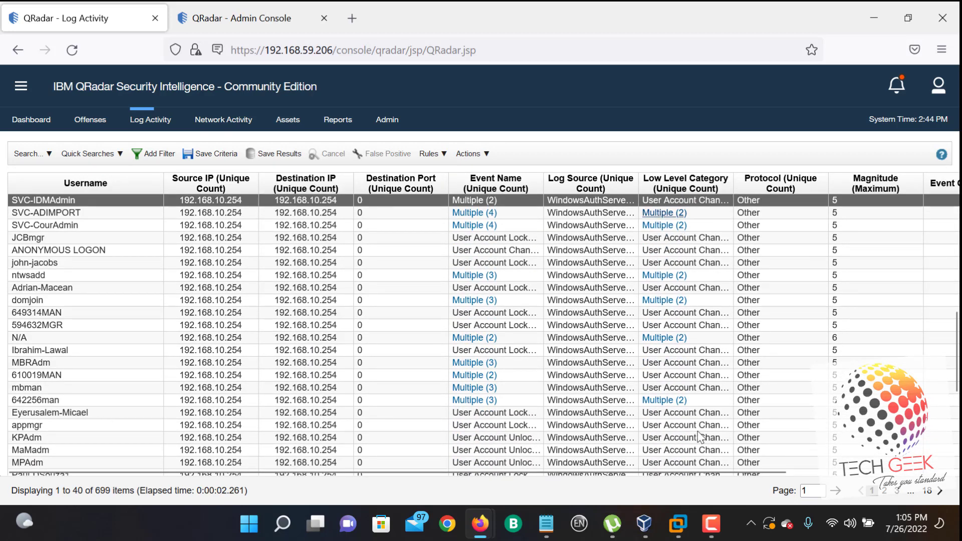
pyautogui.scroll(-4, 696, 439)
pyautogui.scroll(-3, 693, 439)
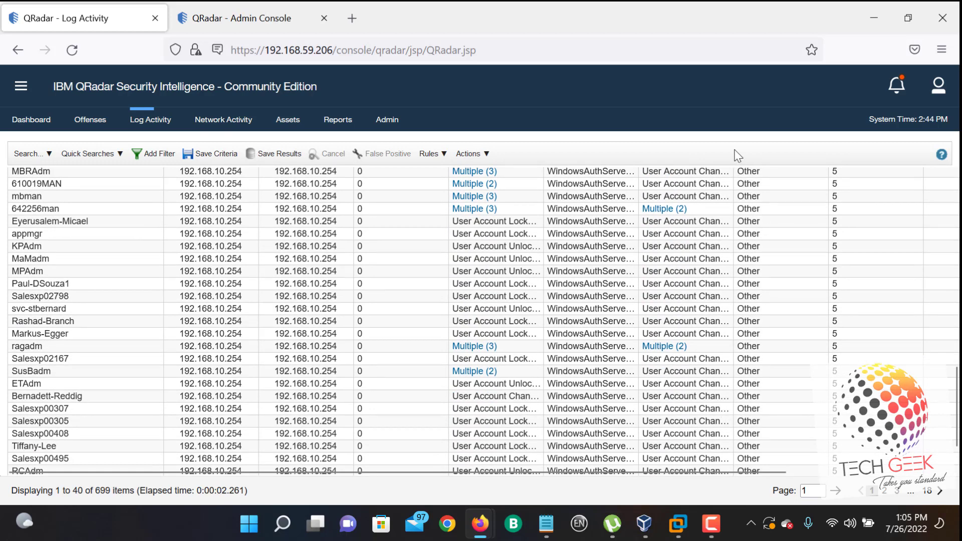
pyautogui.scroll(8, 698, 229)
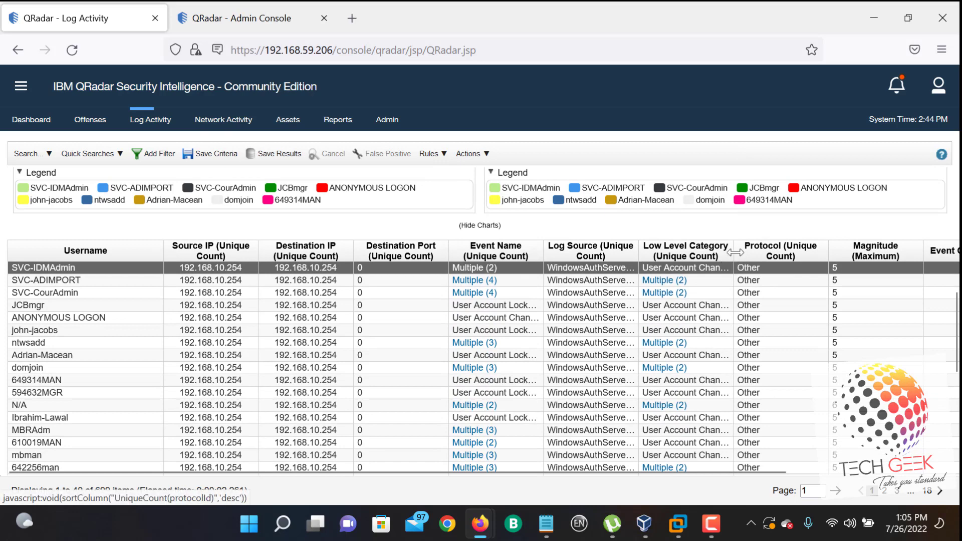
# Step: Widen the Low Level Category column and read the full category names across the grouped username rows
pyautogui.moveTo(735, 252); pyautogui.dragTo(871, 251)
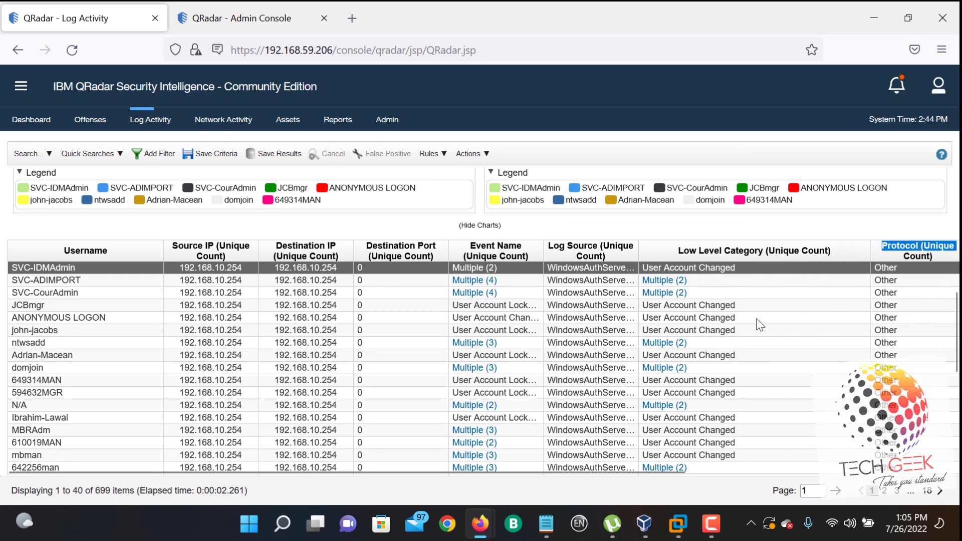
pyautogui.click(730, 306)
pyautogui.click(710, 409)
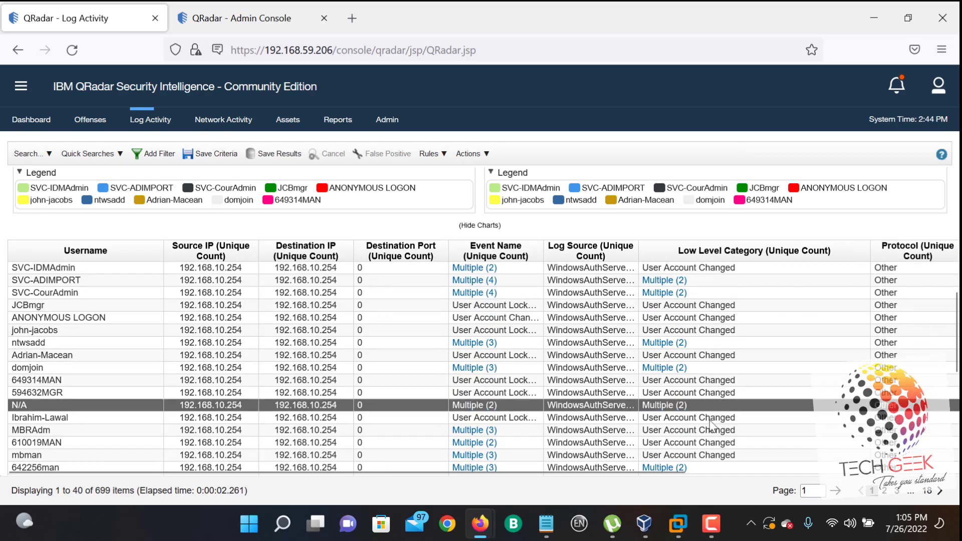
pyautogui.click(710, 420)
pyautogui.scroll(-1, 709, 430)
pyautogui.scroll(-5, 710, 432)
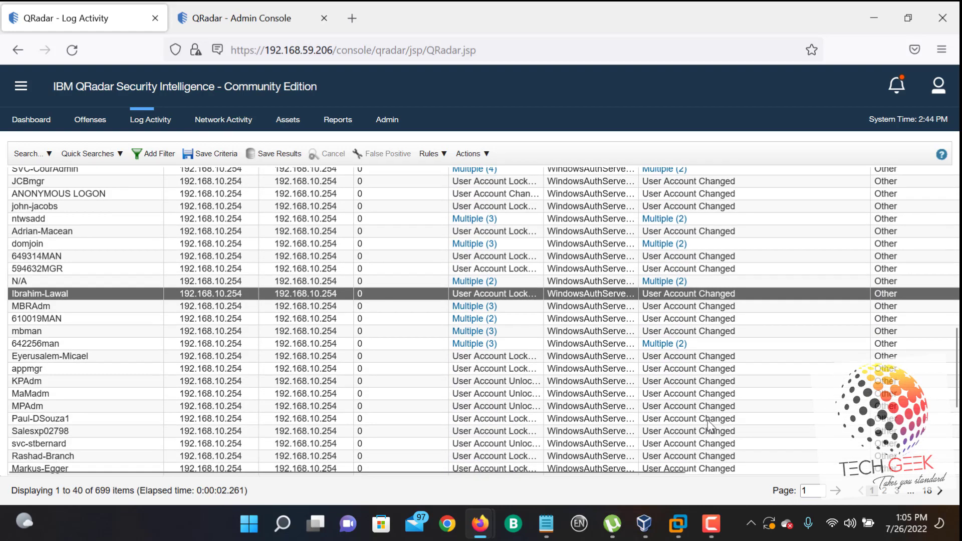
pyautogui.scroll(-1, 706, 401)
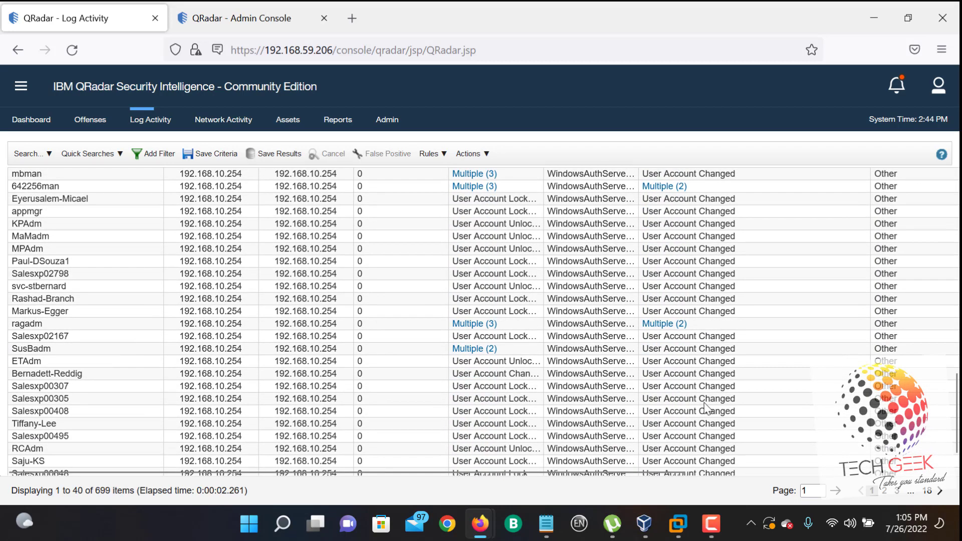
# Step: Open the list of events behind the username row just below ETAdm, review its events, and close the window
pyautogui.doubleClick(704, 377)
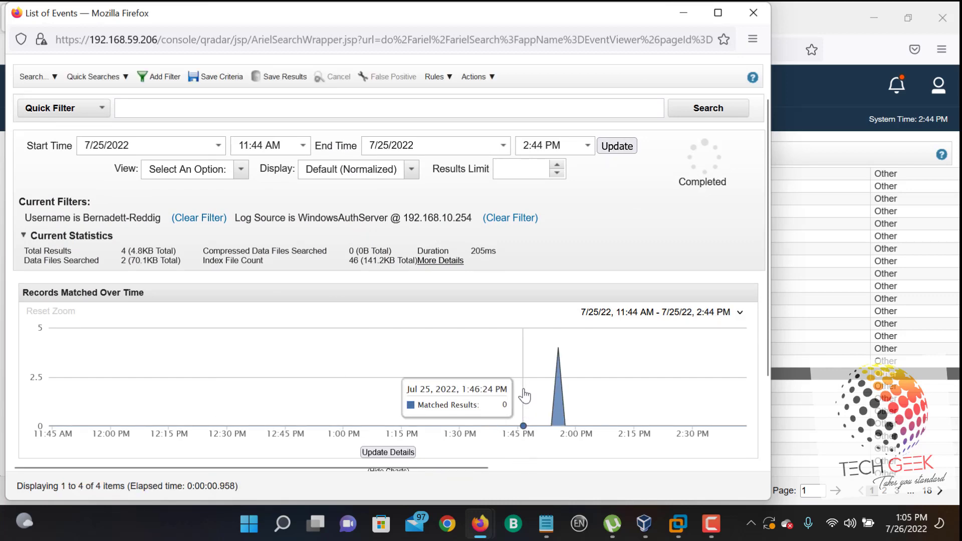
pyautogui.scroll(-2, 708, 285)
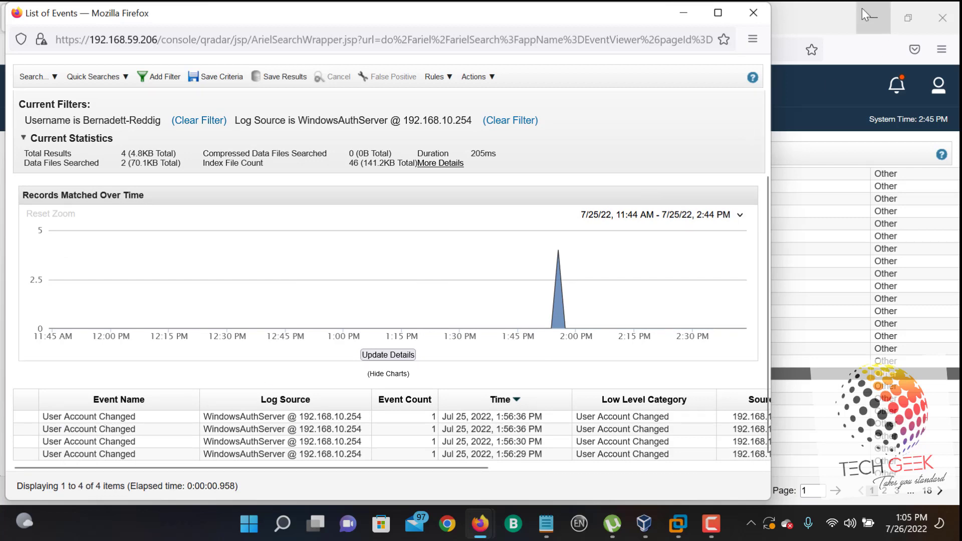
pyautogui.click(751, 10)
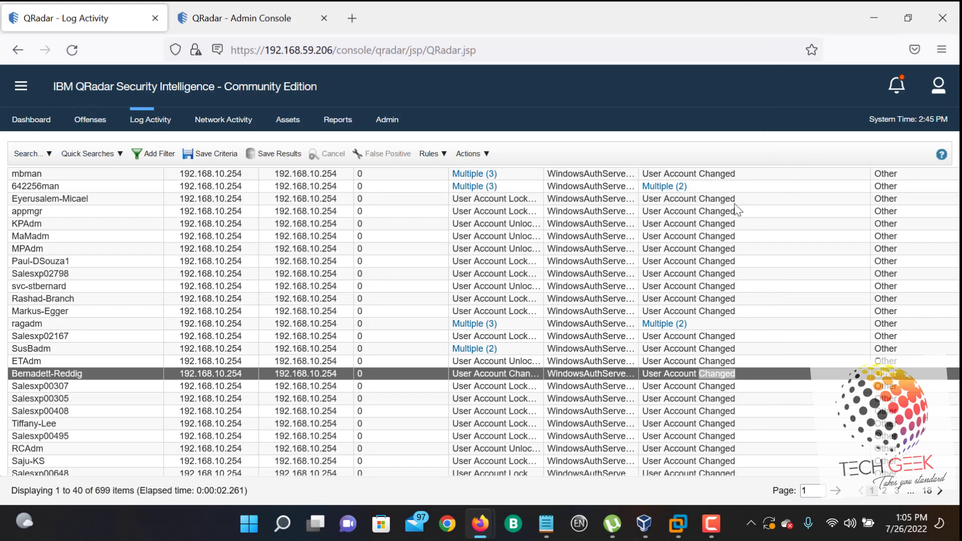
# Step: Change the display grouping of the WindowsAuthServer results from Username to Event Name
pyautogui.scroll(5, 544, 285)
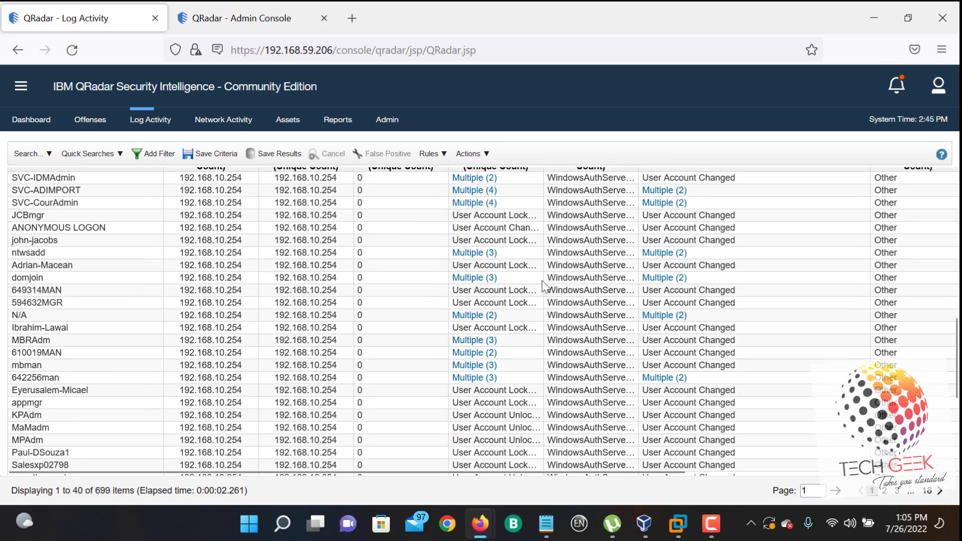
pyautogui.scroll(3, 544, 287)
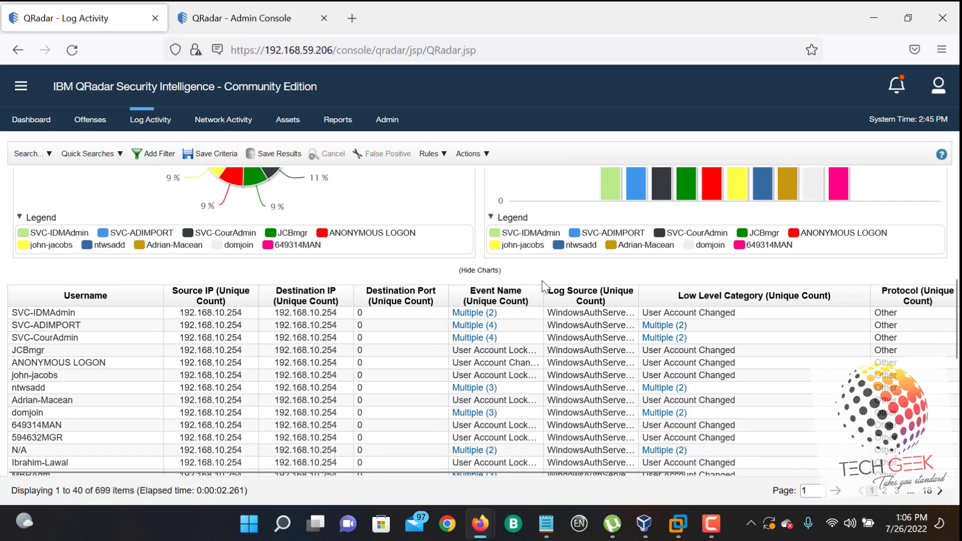
pyautogui.scroll(5, 545, 287)
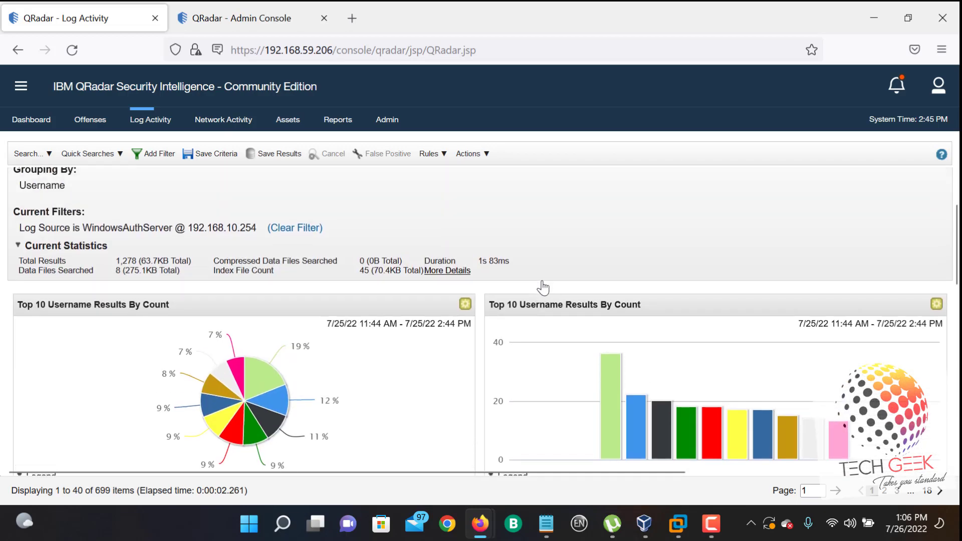
pyautogui.scroll(2, 545, 287)
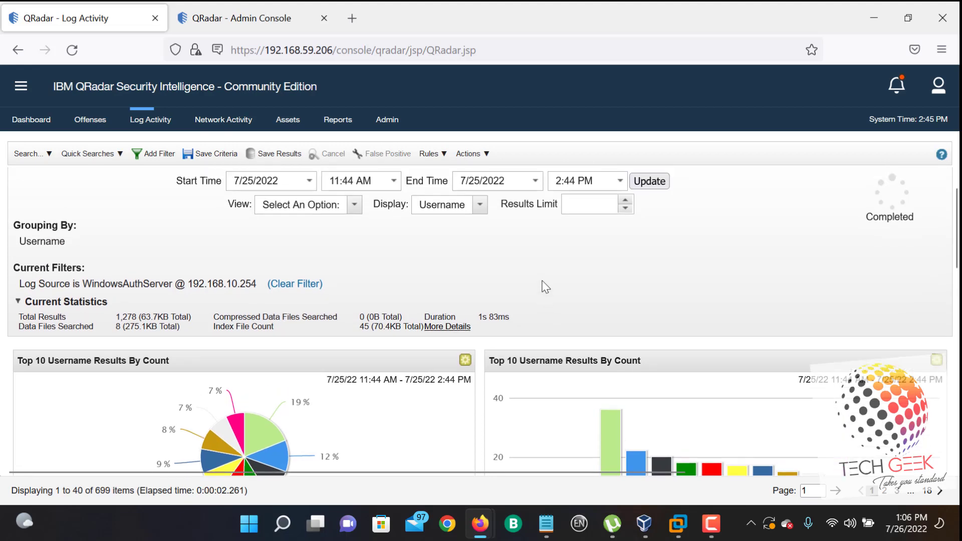
pyautogui.click(479, 208)
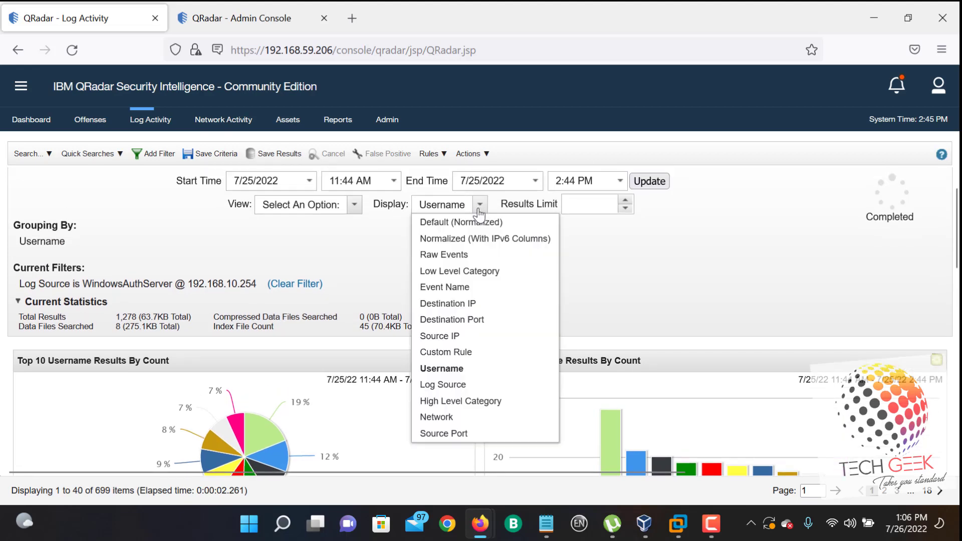
pyautogui.click(475, 288)
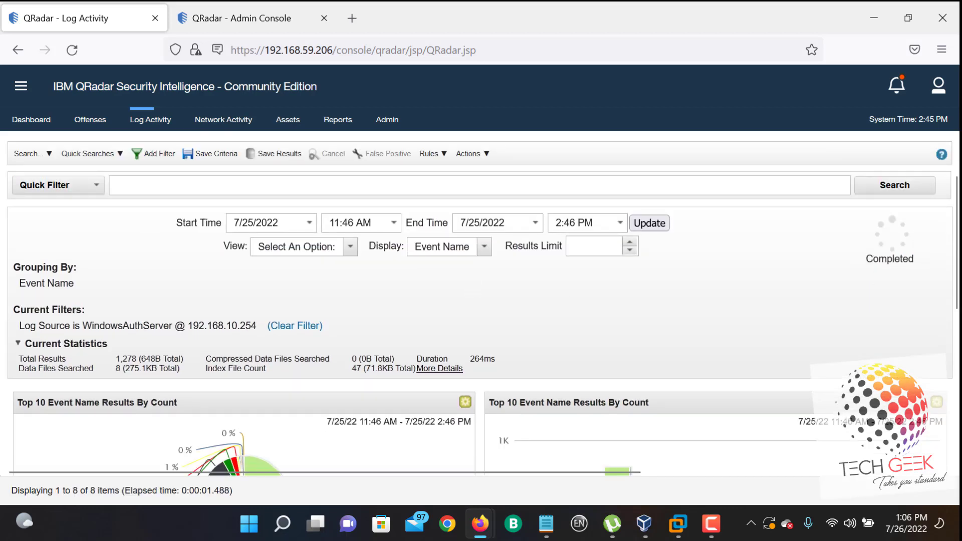
# Step: Examine the grouped event names, highlighting the User Account Changed, Disabled, Enabled and Locked Out rows
pyautogui.scroll(-7, 480, 321)
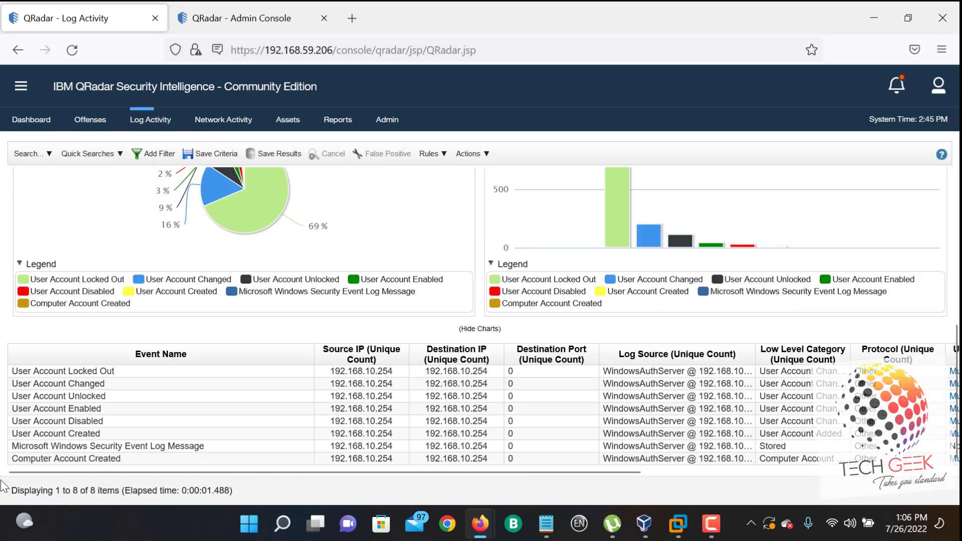
pyautogui.click(71, 384)
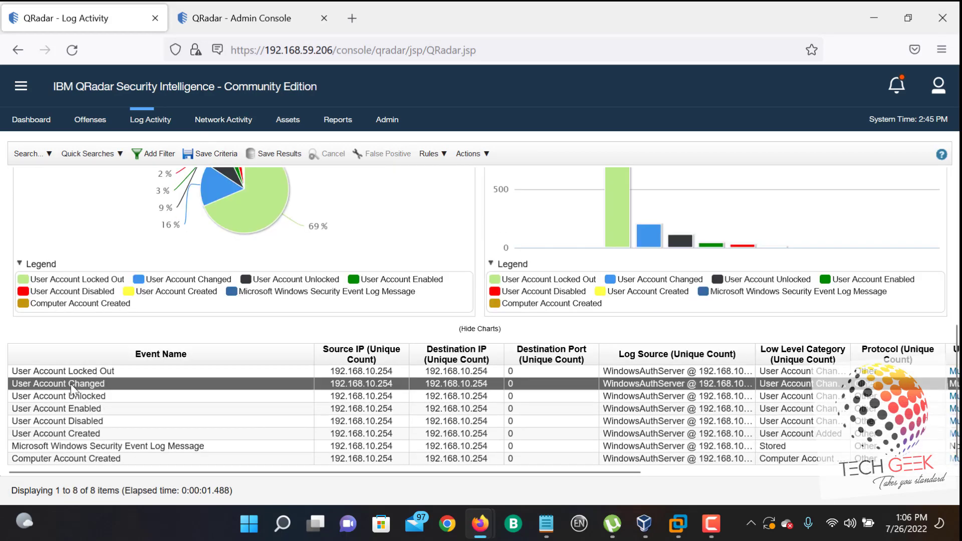
pyautogui.click(82, 423)
pyautogui.click(84, 411)
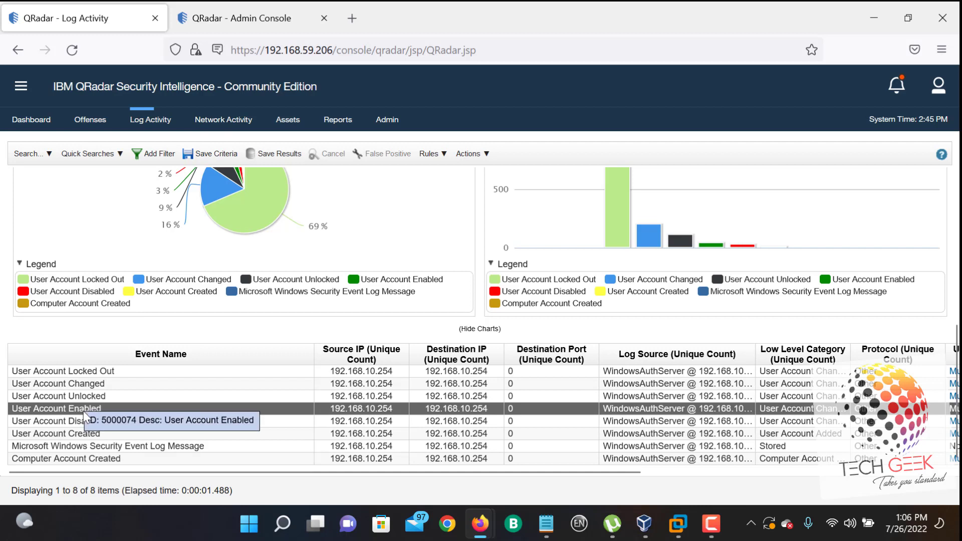
pyautogui.click(136, 372)
pyautogui.click(130, 385)
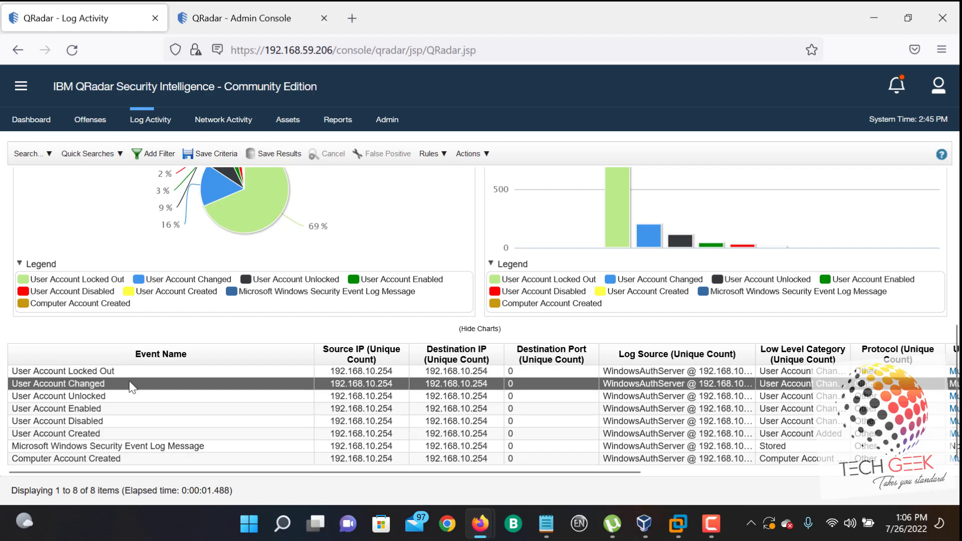
# Step: Open the list of events behind the User Account Changed row, maximize its window, and review the events and time chart
pyautogui.doubleClick(130, 384)
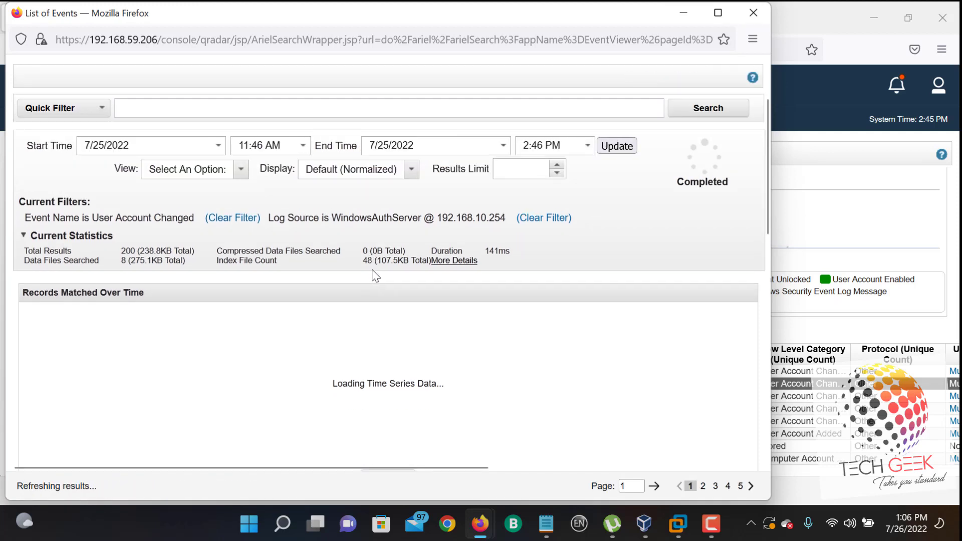
pyautogui.click(718, 13)
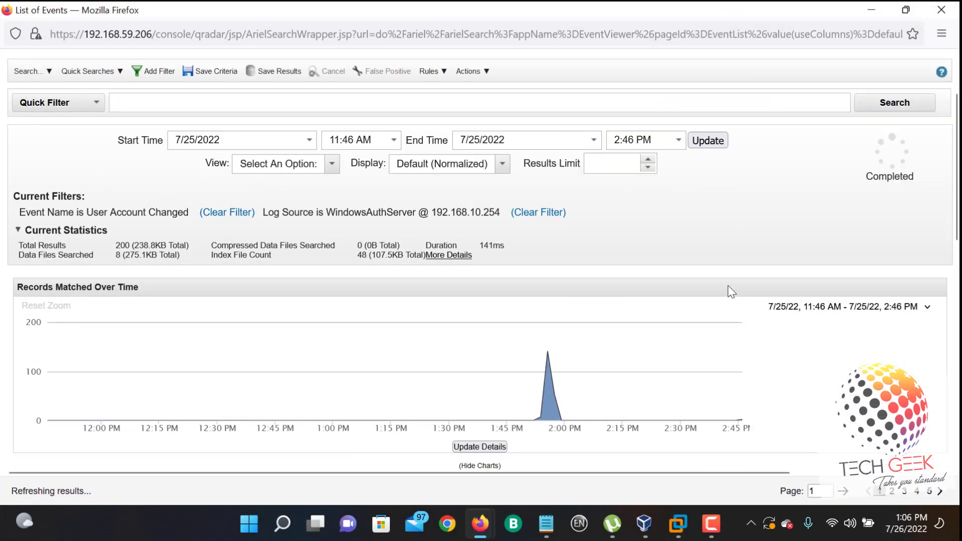
pyautogui.scroll(-15, 741, 291)
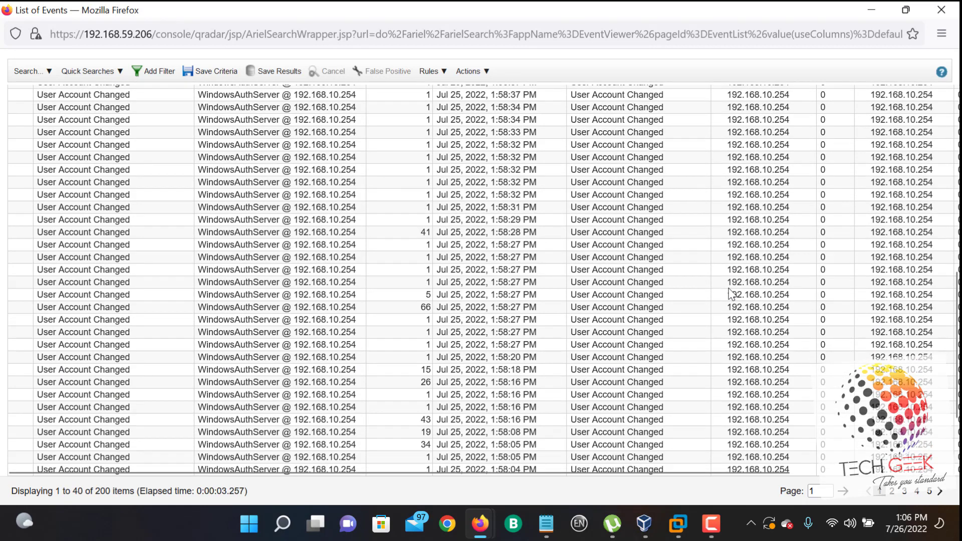
pyautogui.scroll(3, 730, 294)
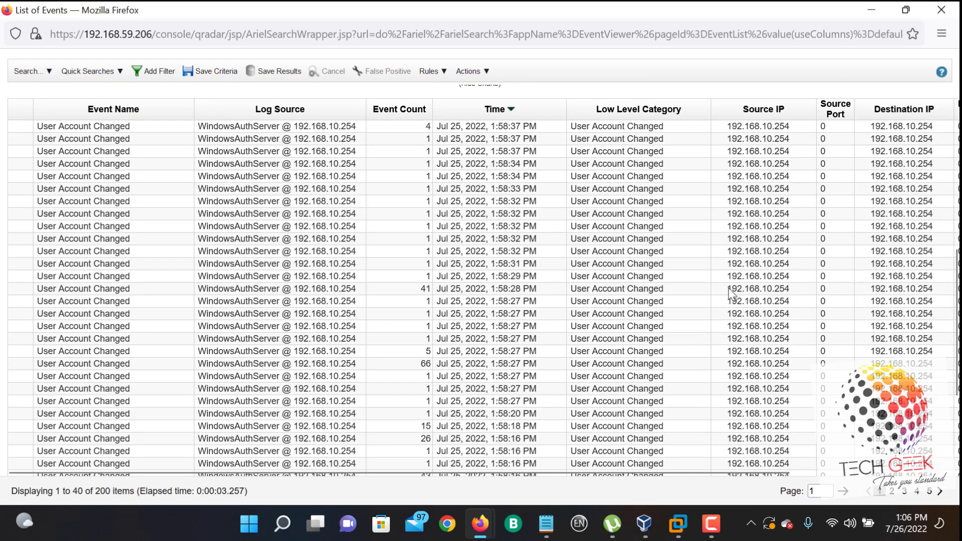
pyautogui.scroll(3, 730, 293)
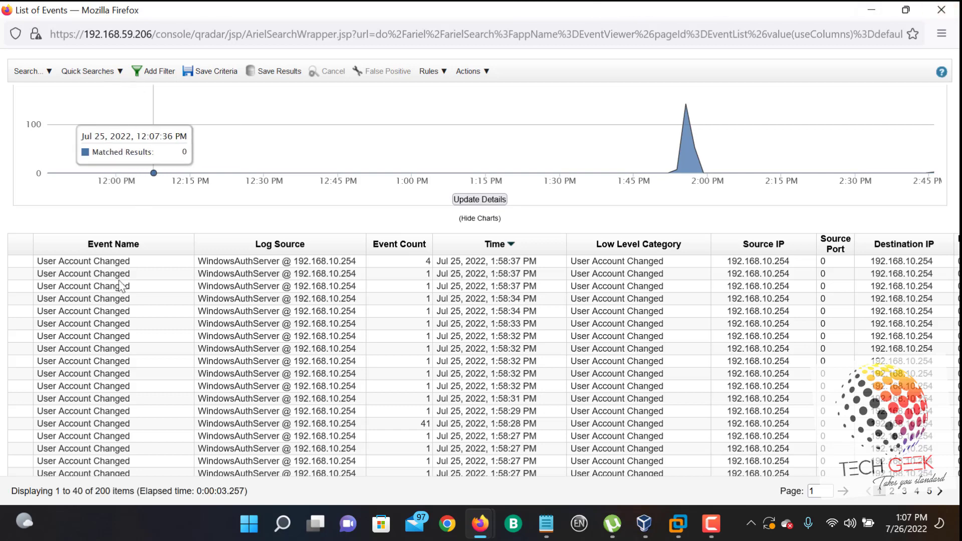
pyautogui.scroll(1, 136, 278)
pyautogui.scroll(-1, 125, 235)
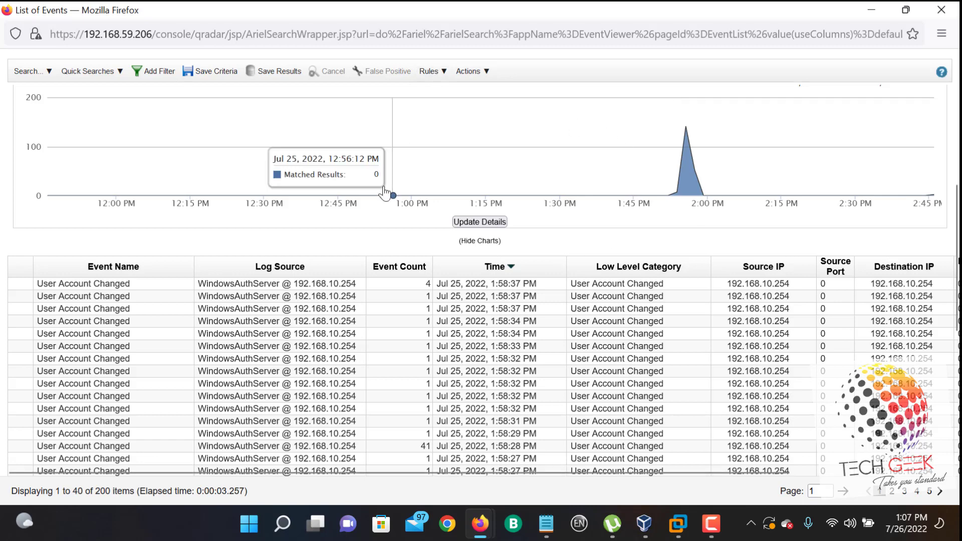
pyautogui.scroll(3, 388, 194)
pyautogui.scroll(5, 650, 104)
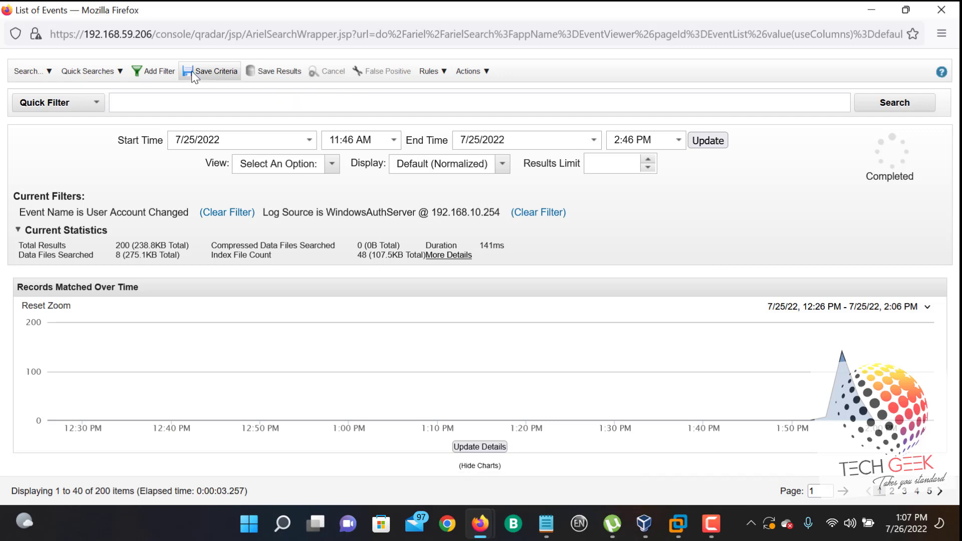
# Step: Save the search criteria as "1useraccount changed" with a recent Last 24 Hours timespan, included in Quick Searches and shared with everyone, and close the window
pyautogui.click(215, 70)
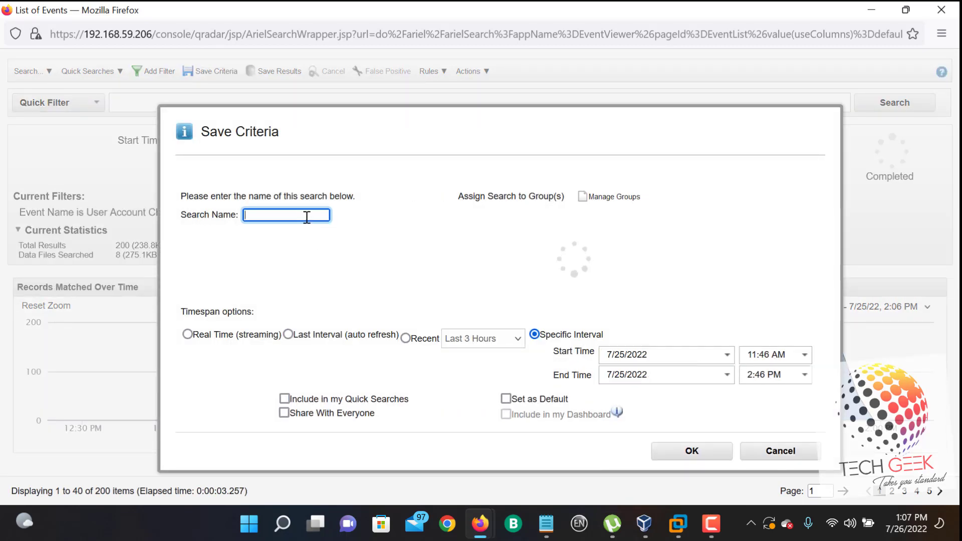
pyautogui.write('1useraccounnt changed')
pyautogui.click(406, 339)
pyautogui.click(493, 339)
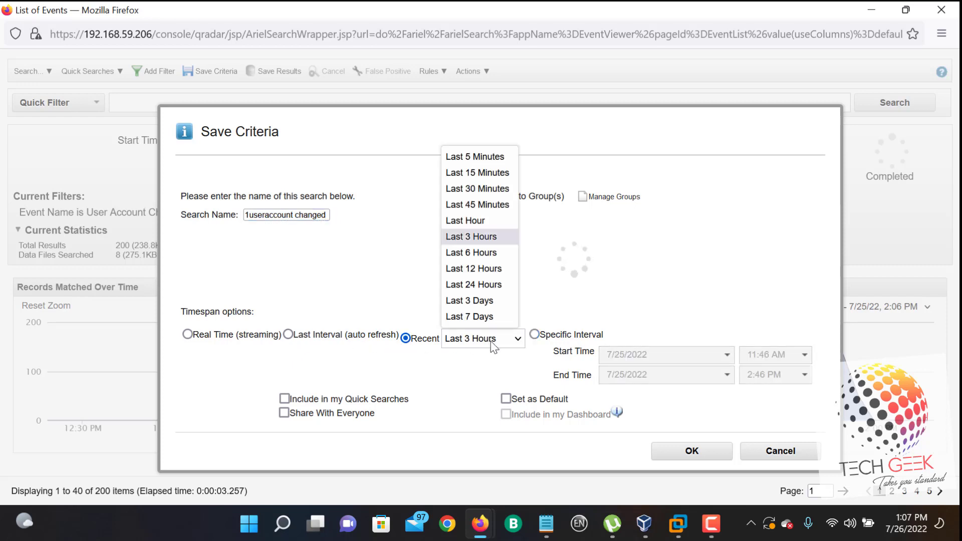
pyautogui.click(483, 285)
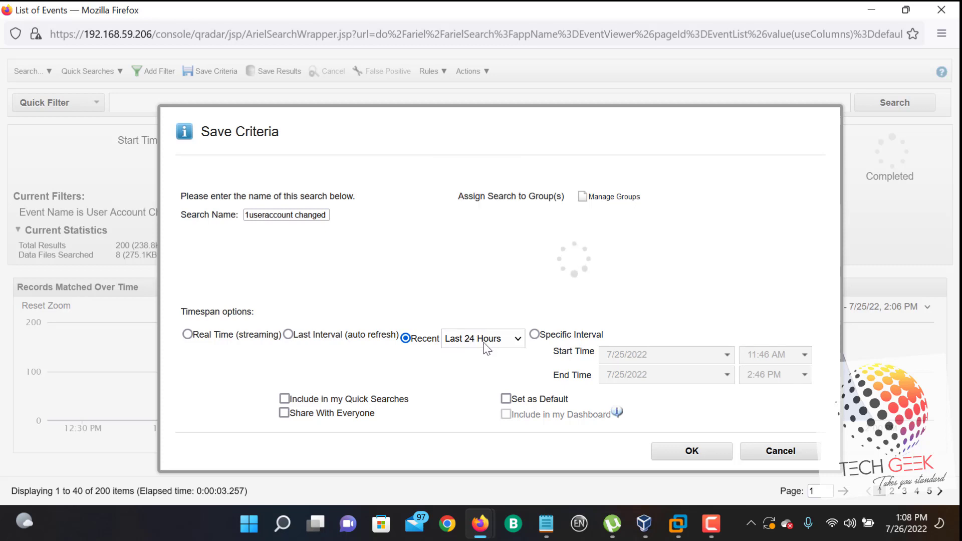
pyautogui.click(291, 401)
pyautogui.click(284, 415)
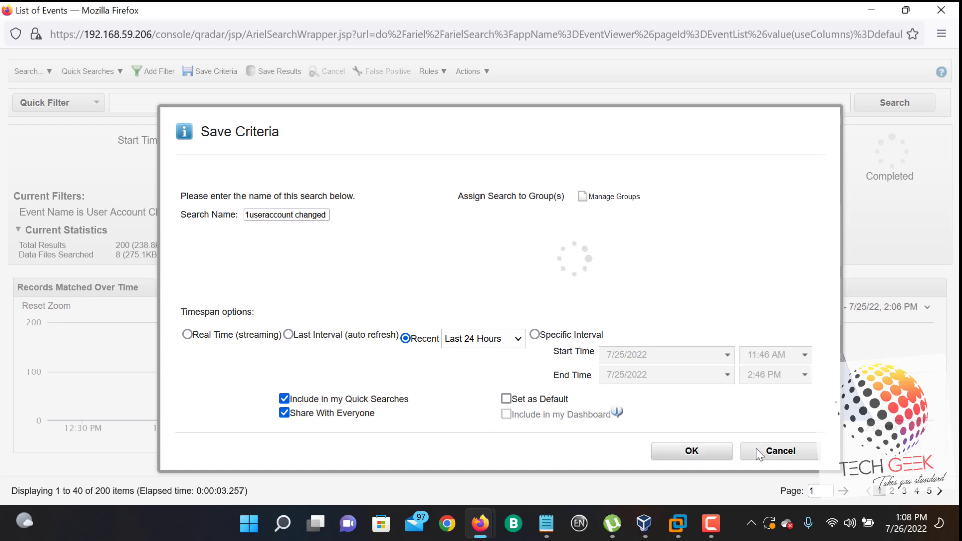
pyautogui.click(691, 452)
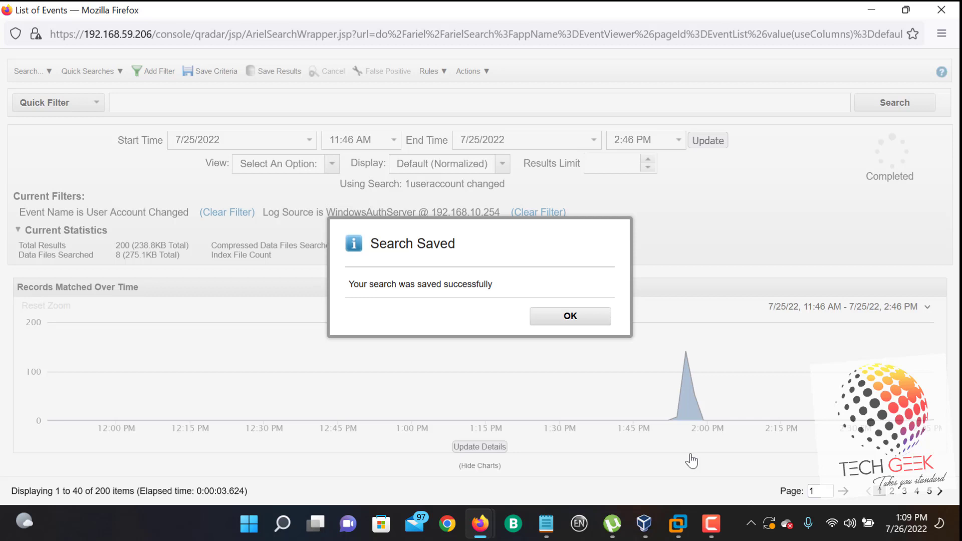
pyautogui.click(565, 316)
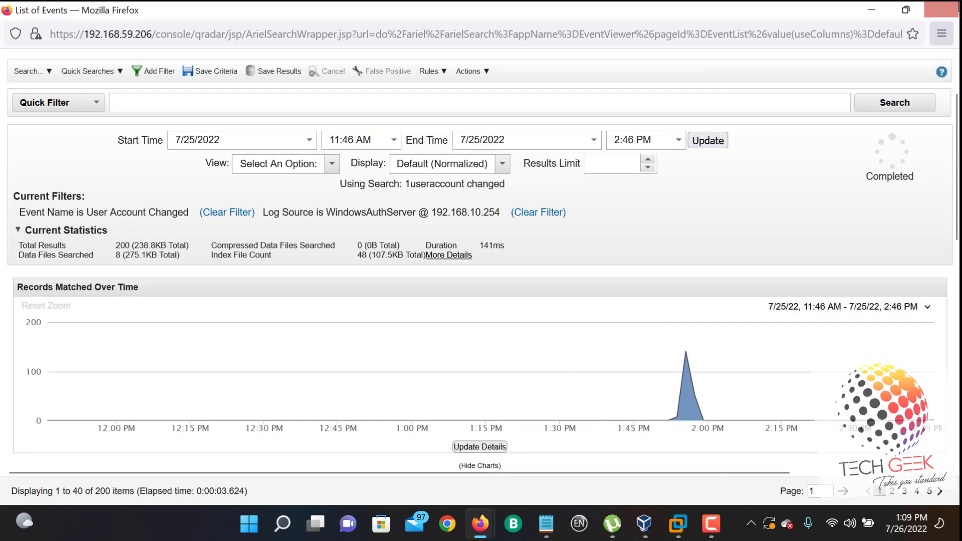
pyautogui.click(940, 11)
# Step: Reload Log Activity, run the saved quick search "1useraccount changed - Last 24 Hours", and review the matching events
pyautogui.moveTo(283, 537)
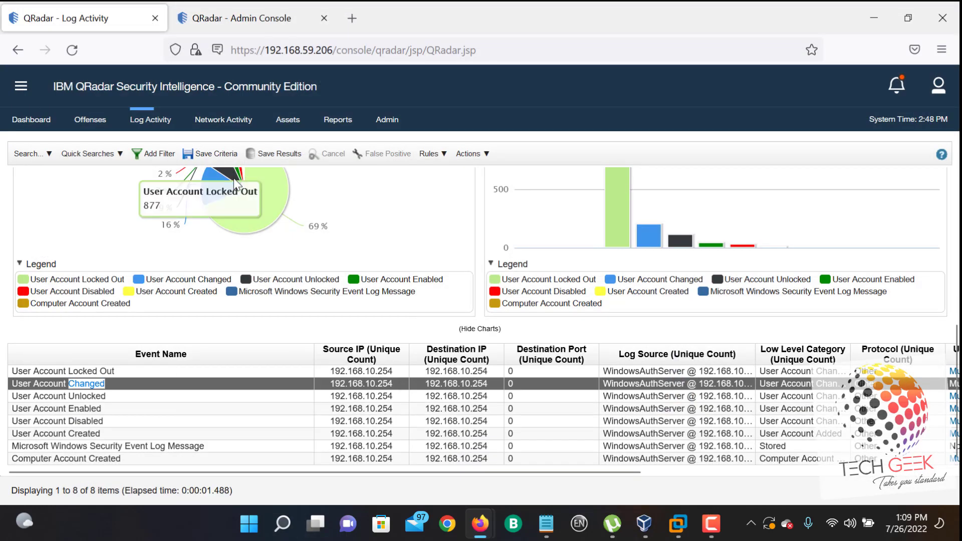
pyautogui.click(136, 124)
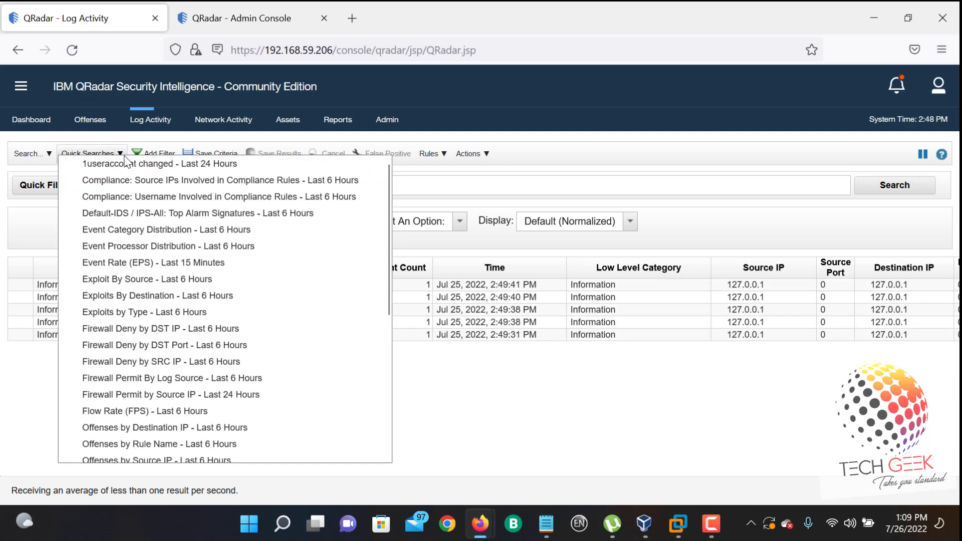
pyautogui.click(87, 154)
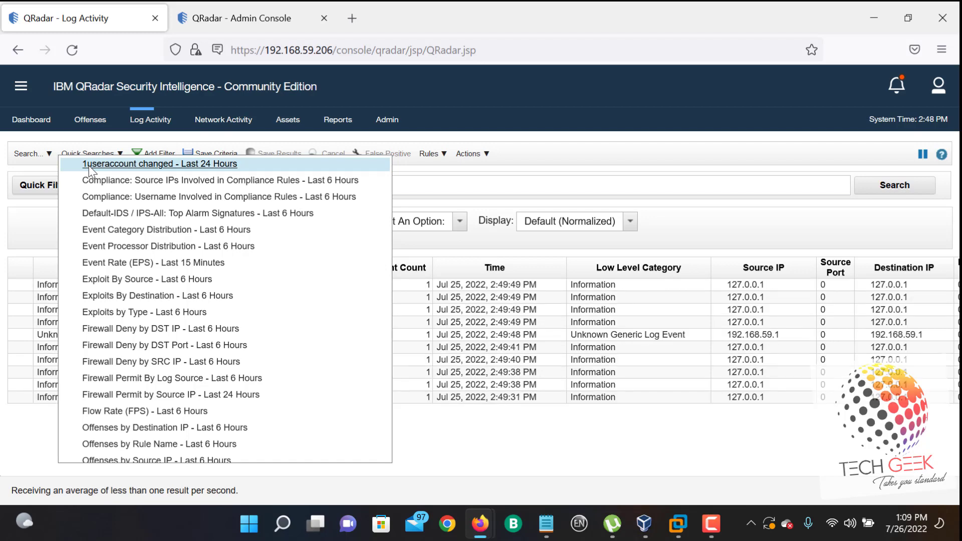
pyautogui.click(136, 165)
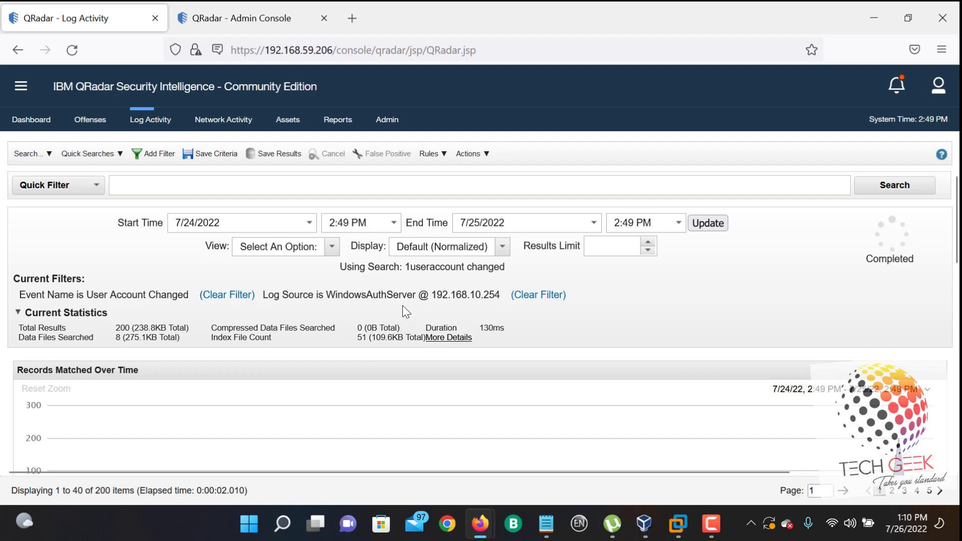
pyautogui.scroll(-10, 509, 326)
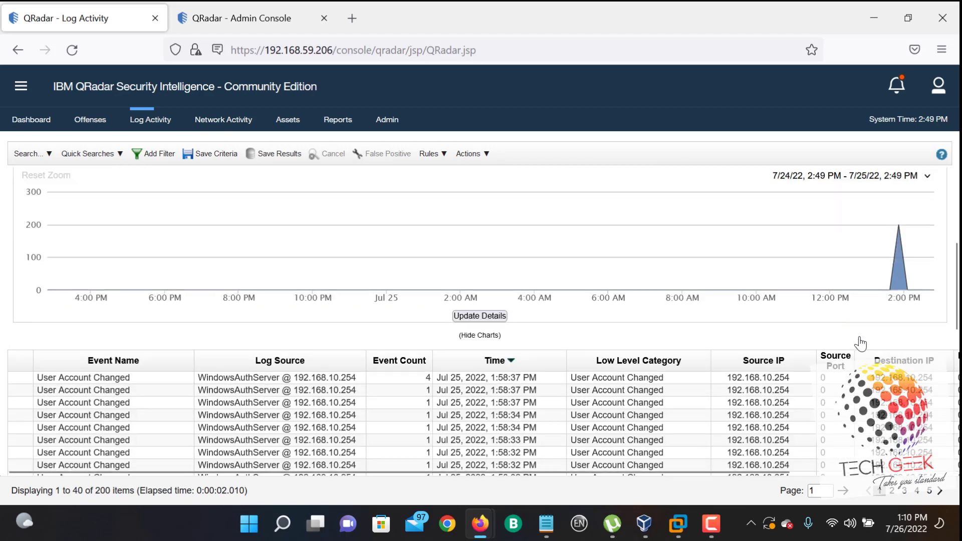
pyautogui.scroll(-5, 802, 376)
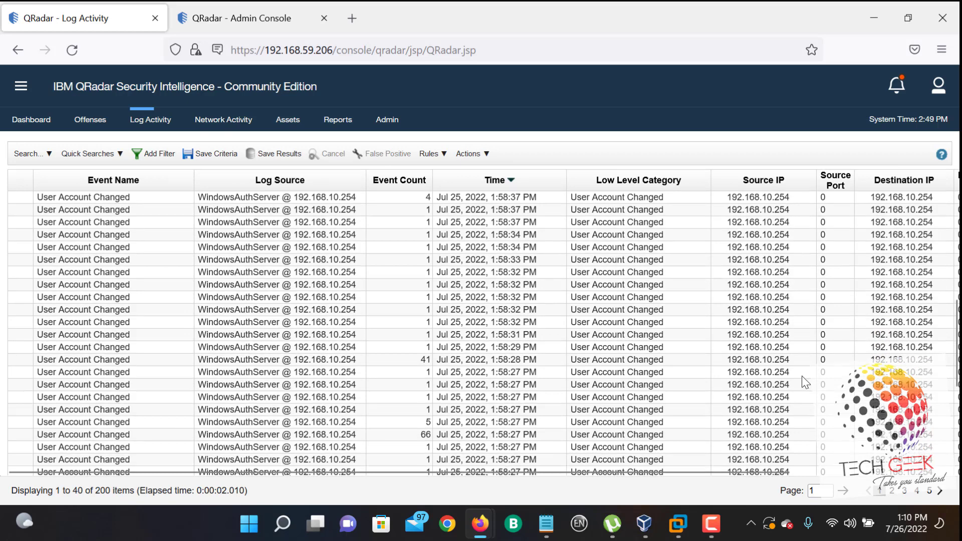
pyautogui.scroll(-3, 801, 376)
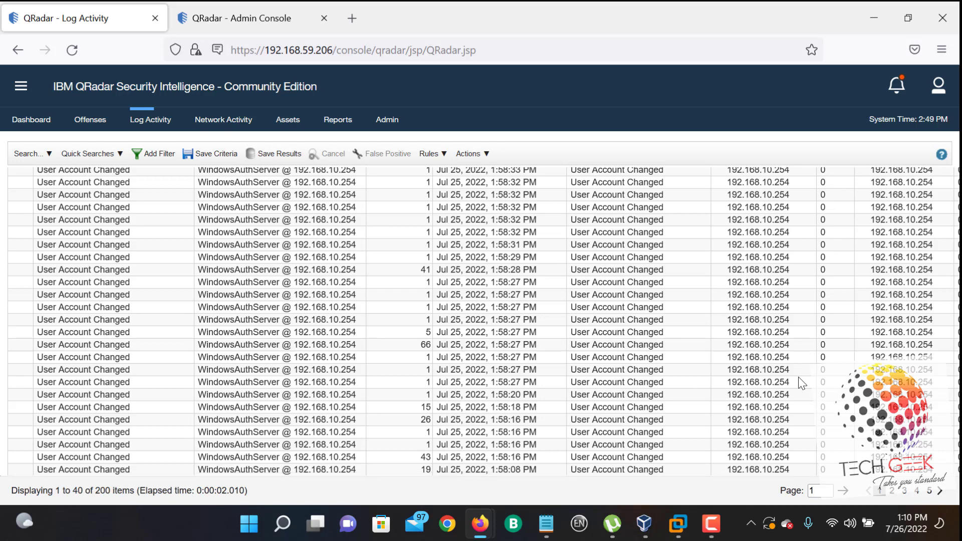
pyautogui.scroll(10, 798, 377)
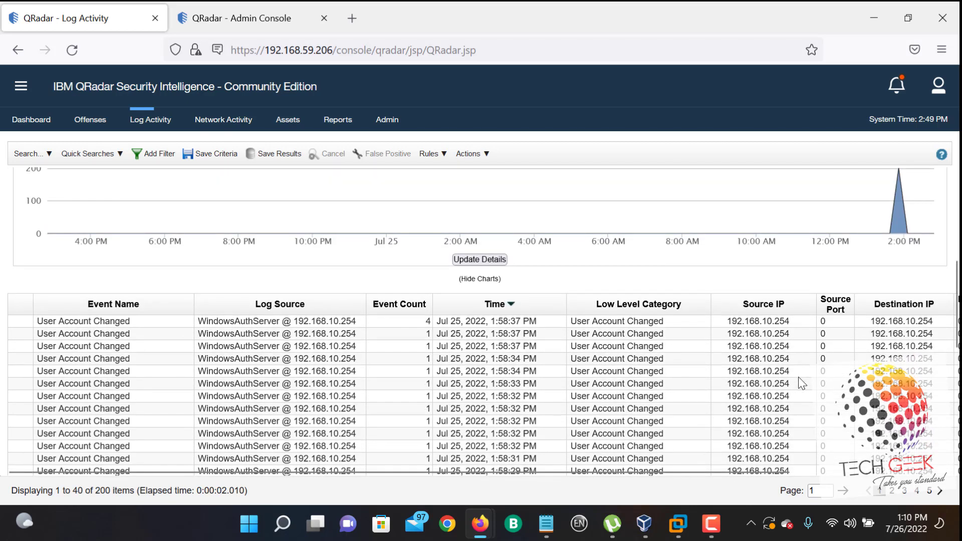
# Step: Open a blank Notepad document over the browser and write "grouping" on its first line
pyautogui.press('super+r')
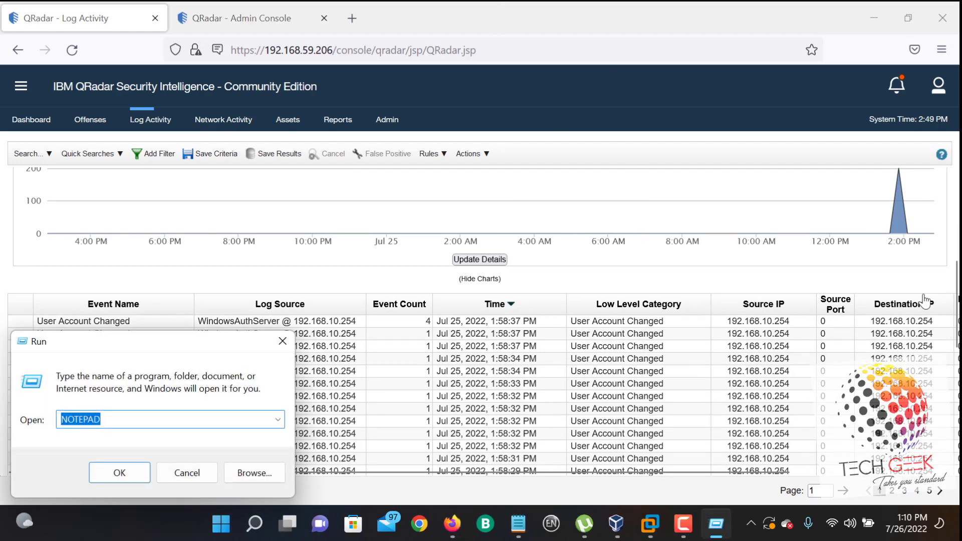
pyautogui.press('Escape')
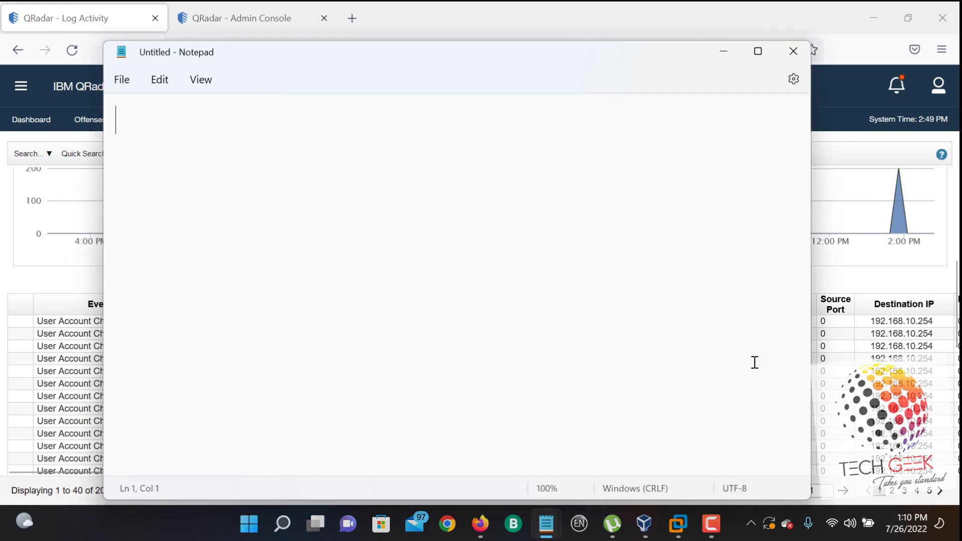
pyautogui.write('grouping')
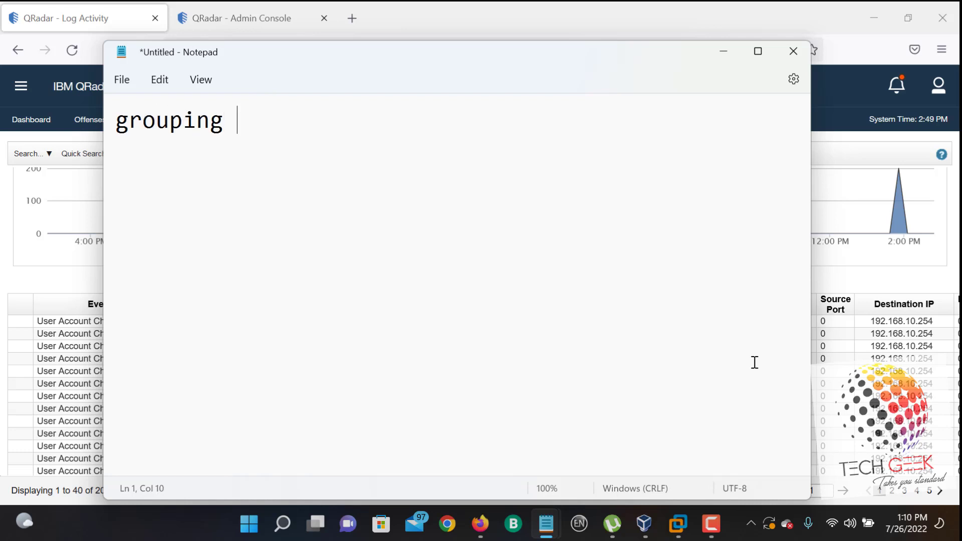
# Step: Write "add fliter , src ip and dst ip ," on the second line of the notes
pyautogui.press('Return')
pyautogui.write('add fliter ')
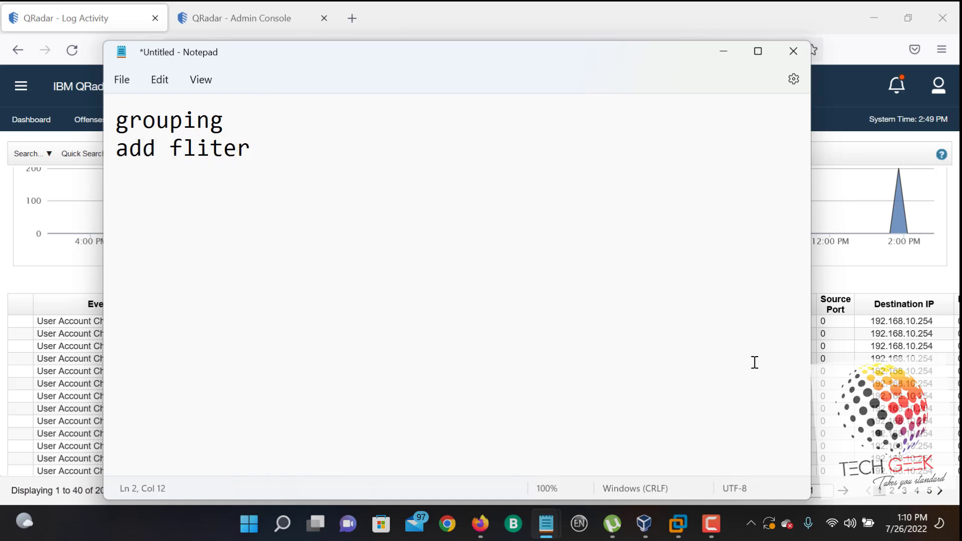
pyautogui.write(', strc ip,')
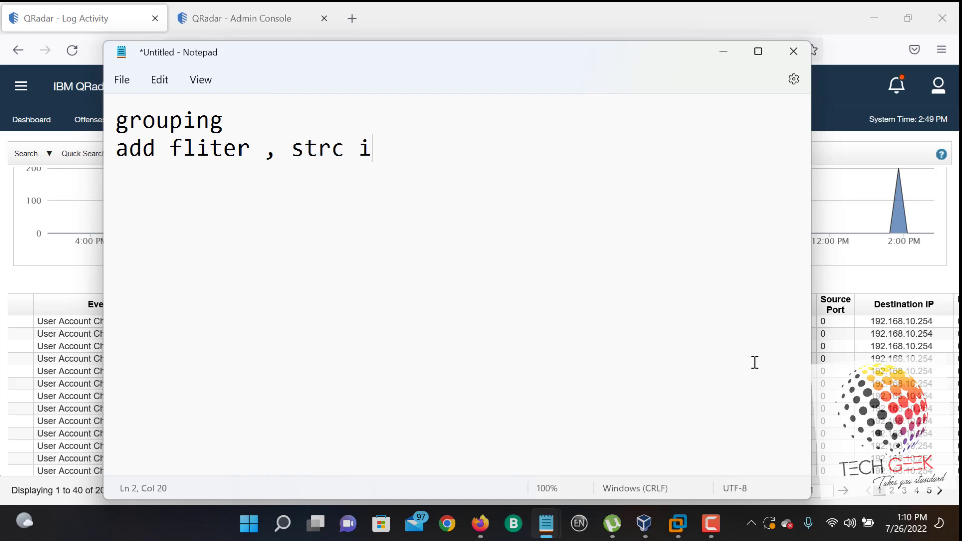
pyautogui.press('BackSpace')
pyautogui.write('and')
pyautogui.press('BackSpace')
pyautogui.press('BackSpace')
pyautogui.press('BackSpace')
pyautogui.press('BackSpace')
pyautogui.press('BackSpace')
pyautogui.press('BackSpace')
pyautogui.press('BackSpace')
pyautogui.press('BackSpace')
pyautogui.press('BackSpace')
pyautogui.press('BackSpace')
pyautogui.write('rc ')
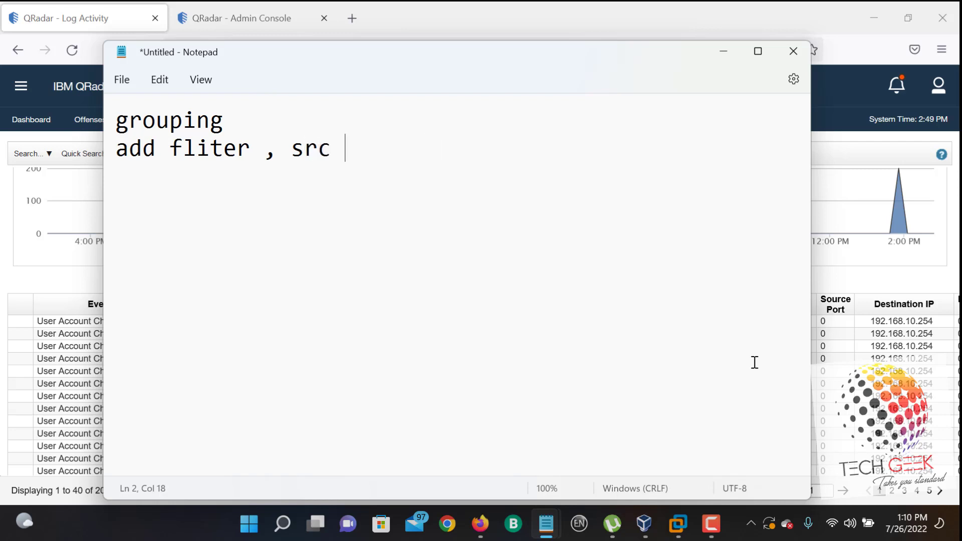
pyautogui.write('ip and ds')
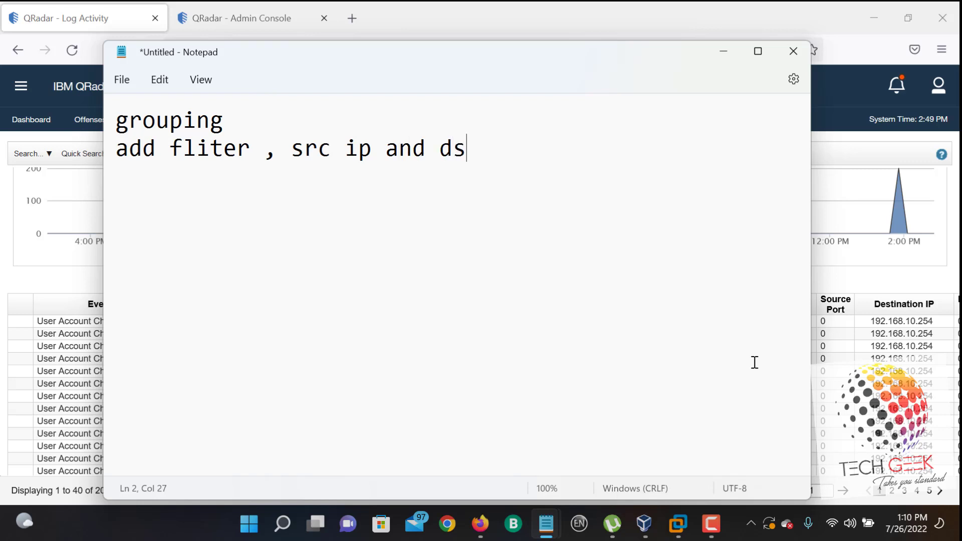
pyautogui.write('t ip , ')
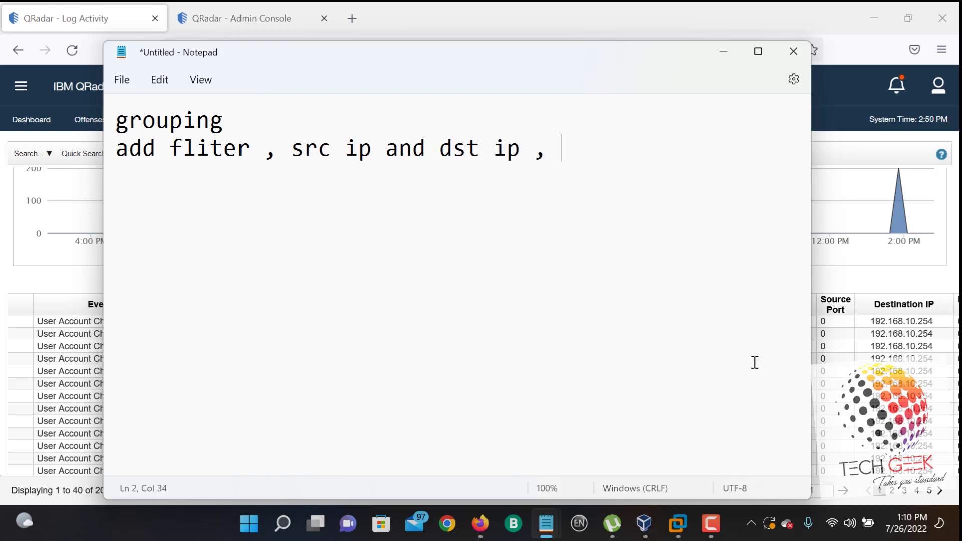
# Step: Append "payload contains," to the filter line of the notes and begin a new line
pyautogui.write('payload ')
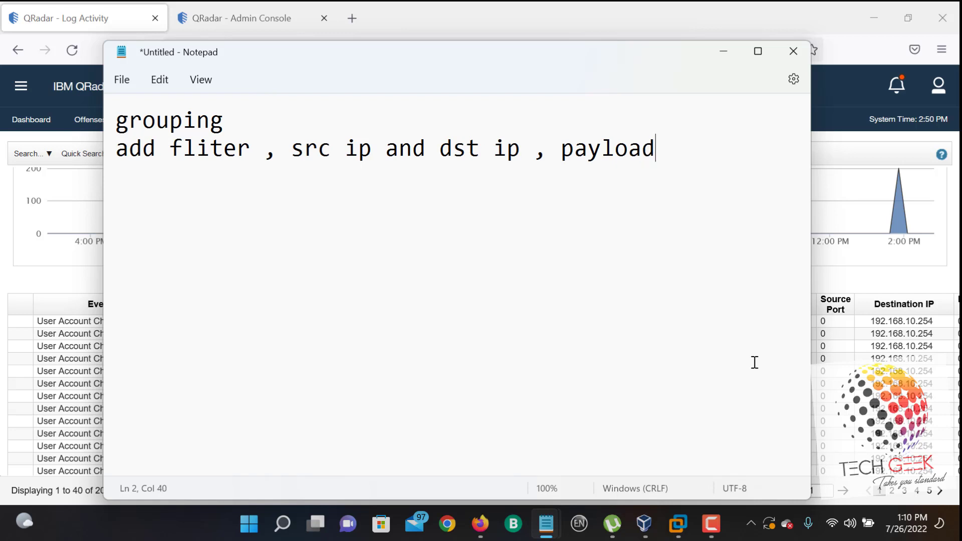
pyautogui.write('contai')
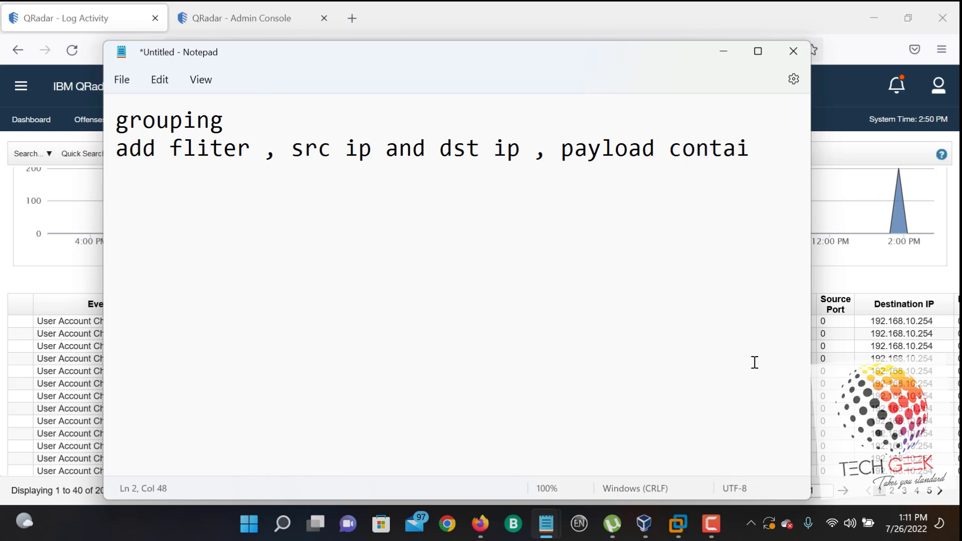
pyautogui.press('BackSpace')
pyautogui.press('BackSpace')
pyautogui.press('BackSpace')
pyautogui.press('BackSpace')
pyautogui.write('ntains,')
pyautogui.press('Return')
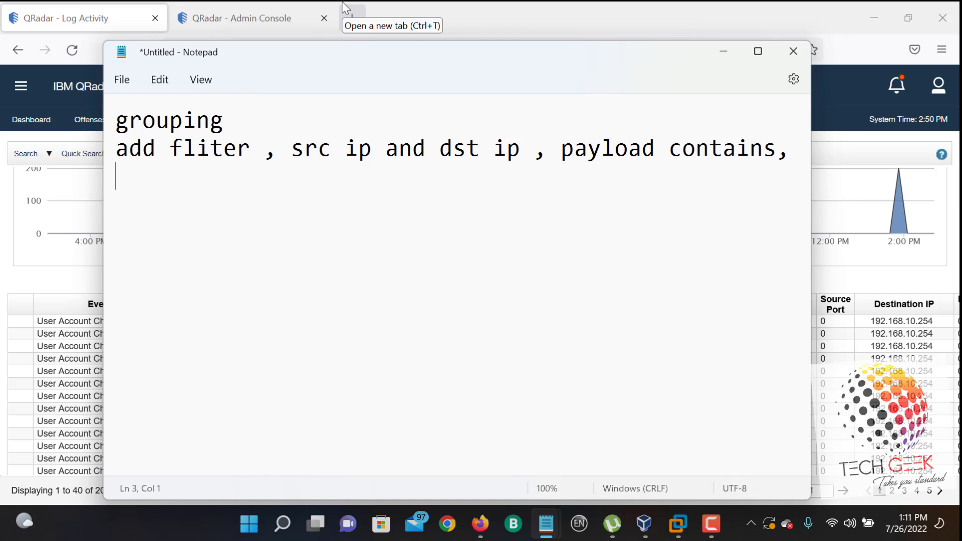
# Step: Write "event name , log sources" on the third line of the notes
pyautogui.write('event ')
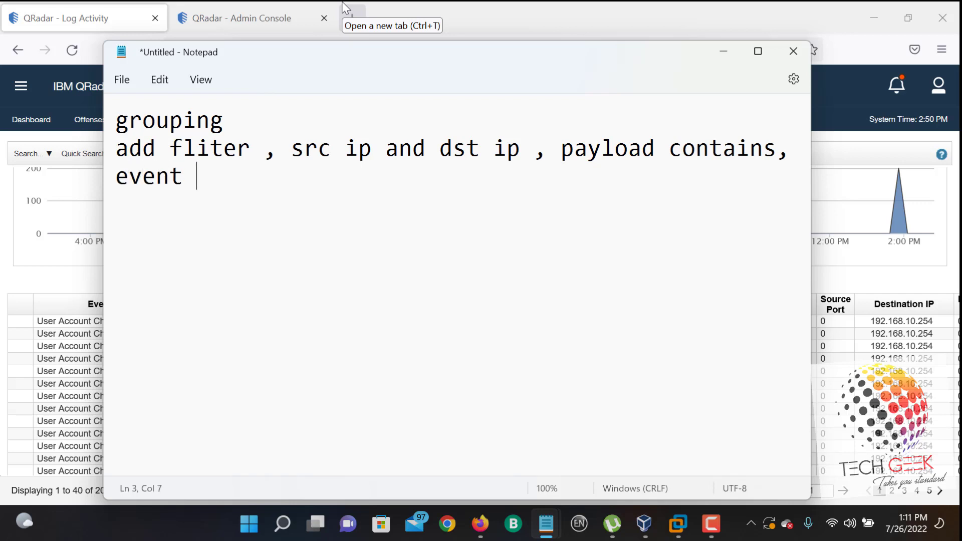
pyautogui.write('name , ')
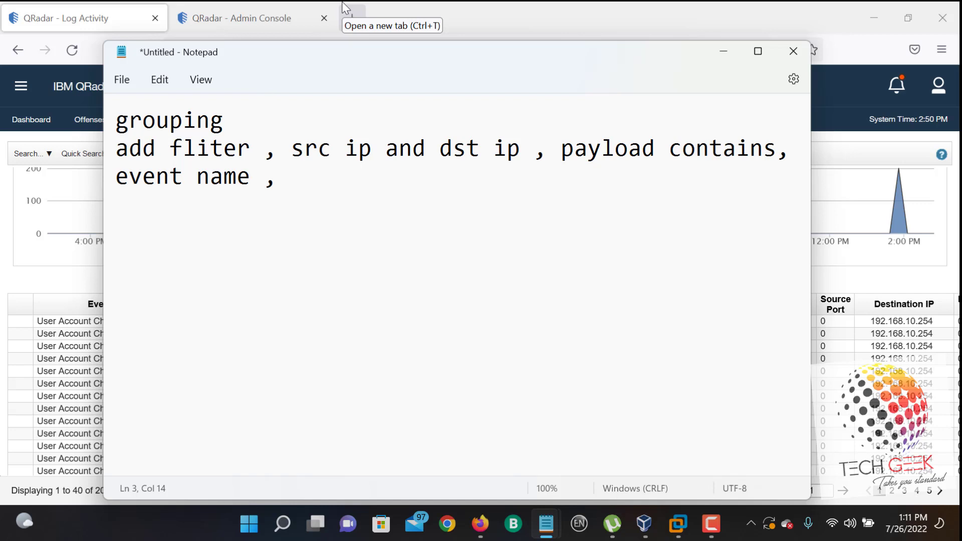
pyautogui.write('log sou')
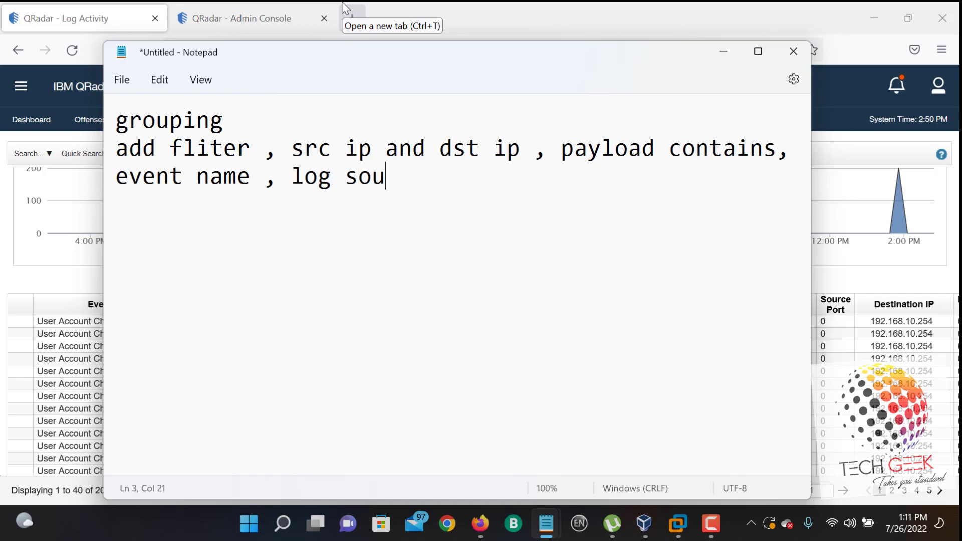
pyautogui.write('rces')
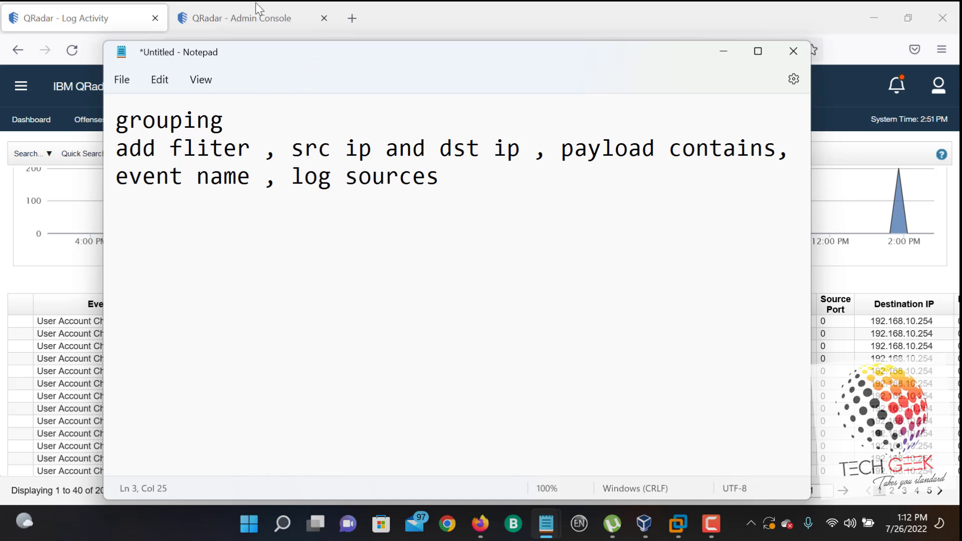
# Step: Switch back to QRadar Log Activity and add a filter where Log Source [Indexed] equals WindowsAuthServer @ Tech
pyautogui.click(724, 52)
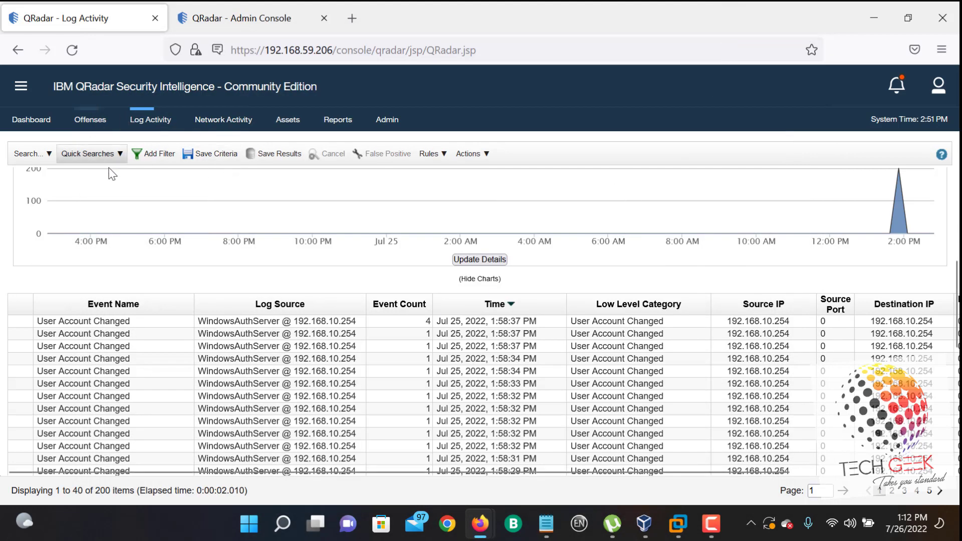
pyautogui.click(153, 155)
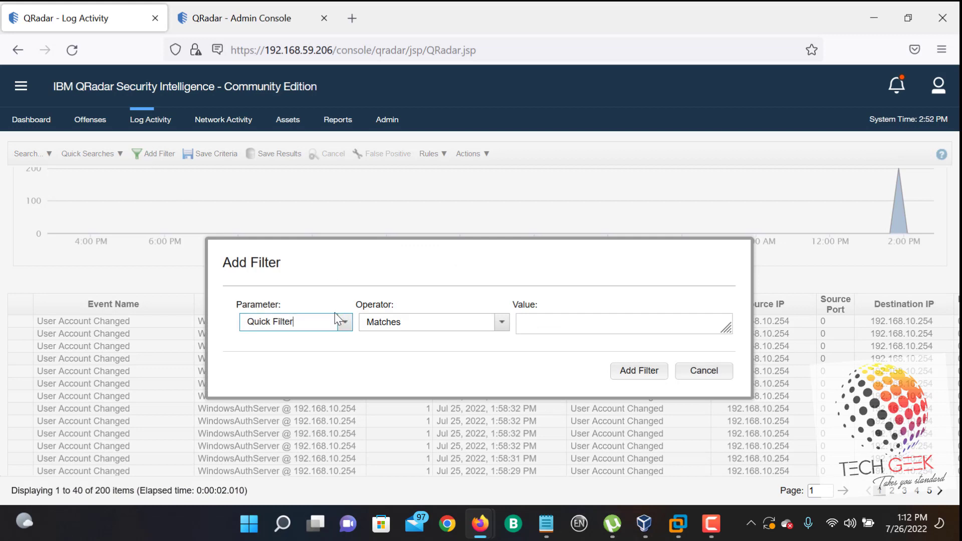
pyautogui.click(345, 322)
pyautogui.click(347, 329)
pyautogui.click(346, 328)
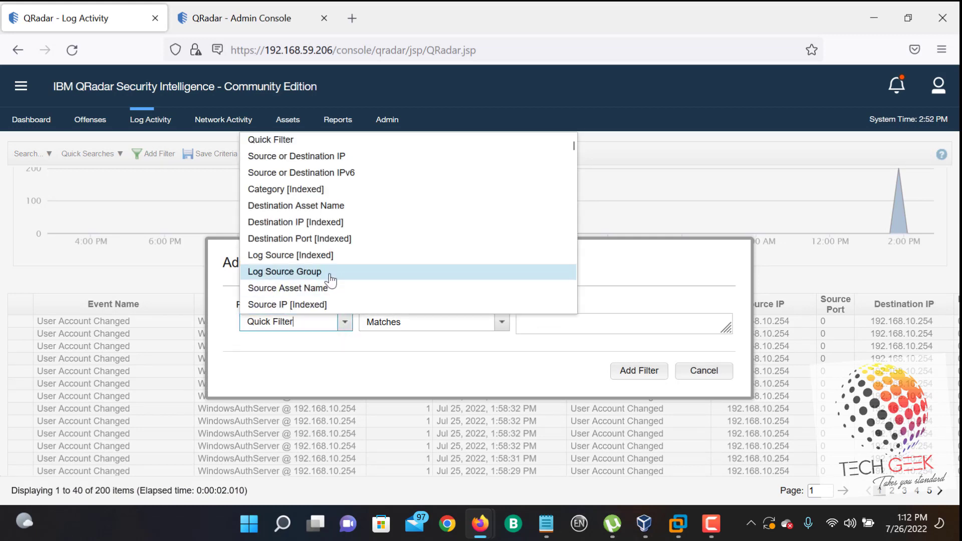
pyautogui.click(333, 255)
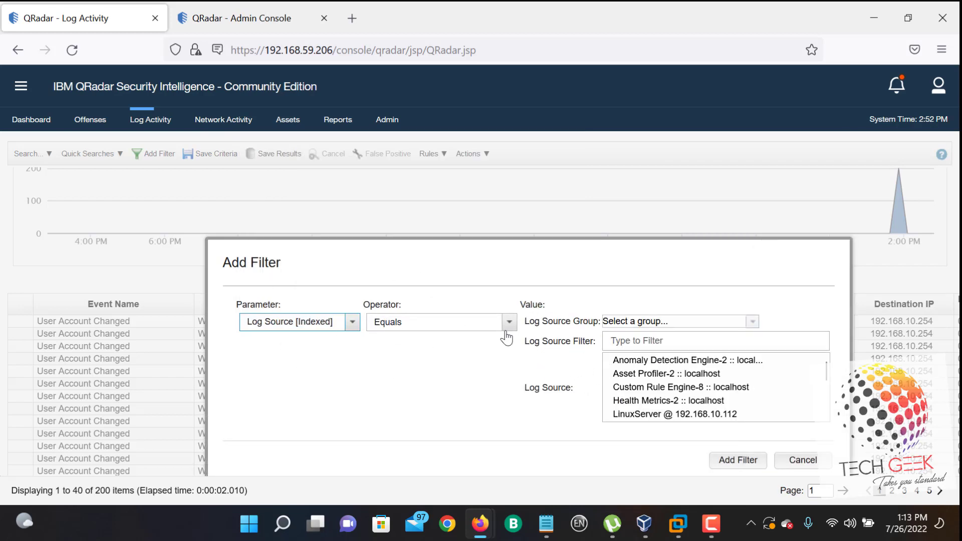
pyautogui.click(608, 340)
pyautogui.scroll(-5, 736, 414)
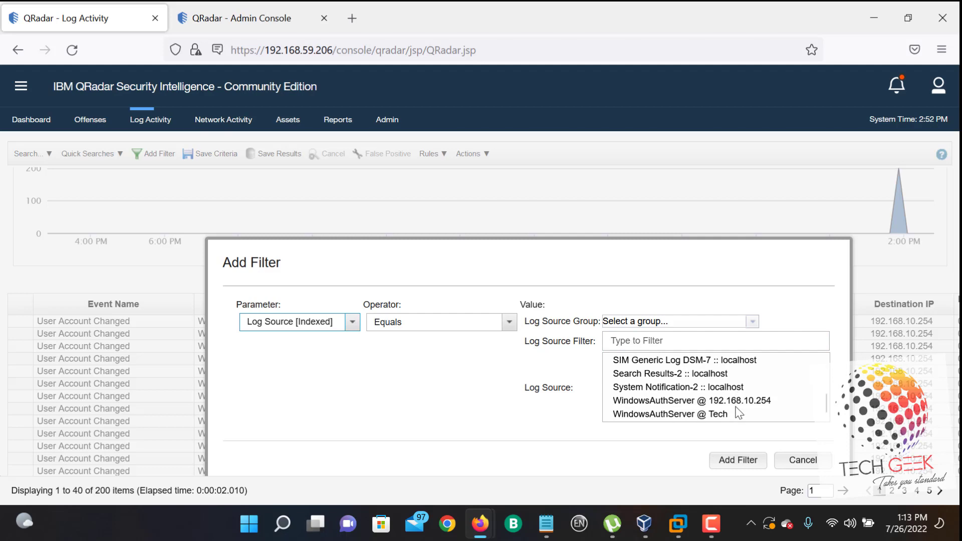
pyautogui.click(724, 416)
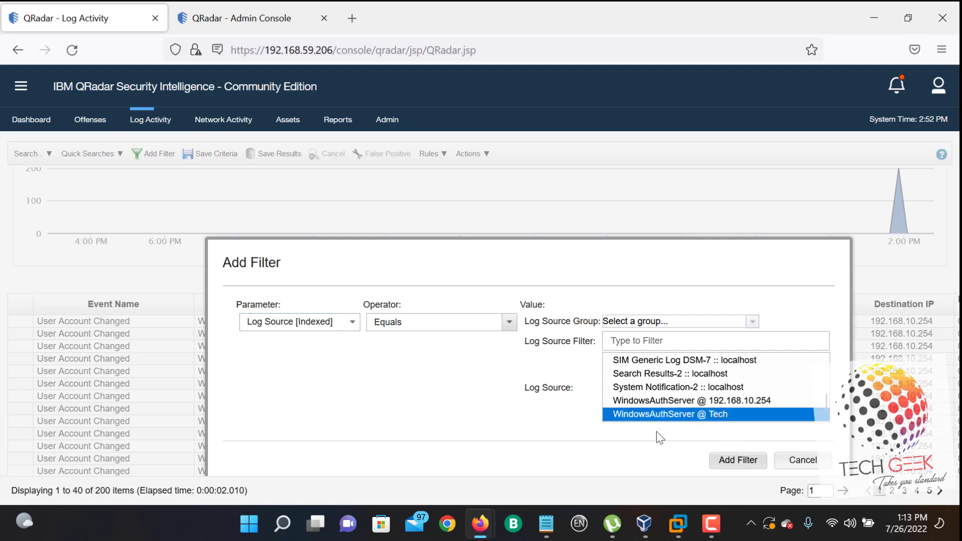
pyautogui.click(745, 461)
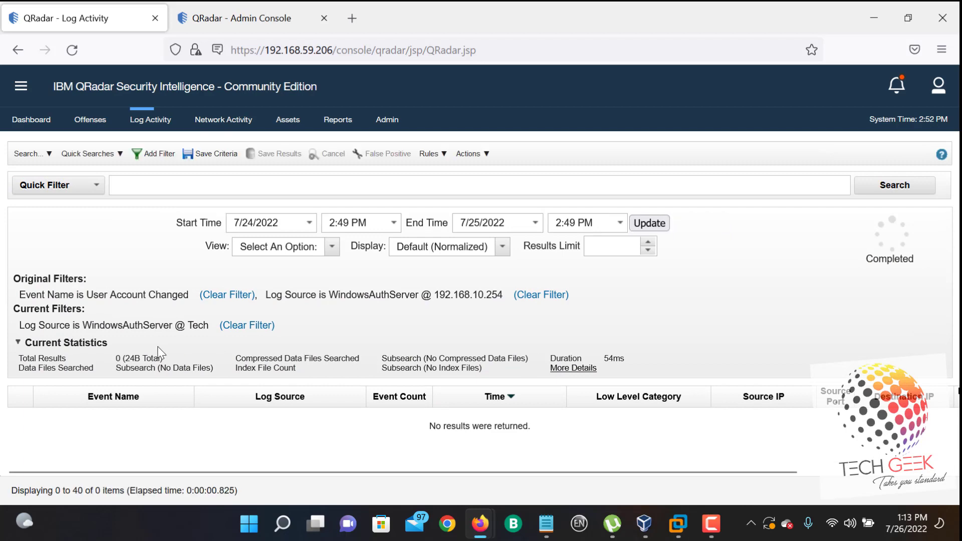
# Step: Clear the User Account Changed and WindowsAuthServer @ 192.168.10.254 filters, and widen the Event Name column of the results
pyautogui.click(223, 294)
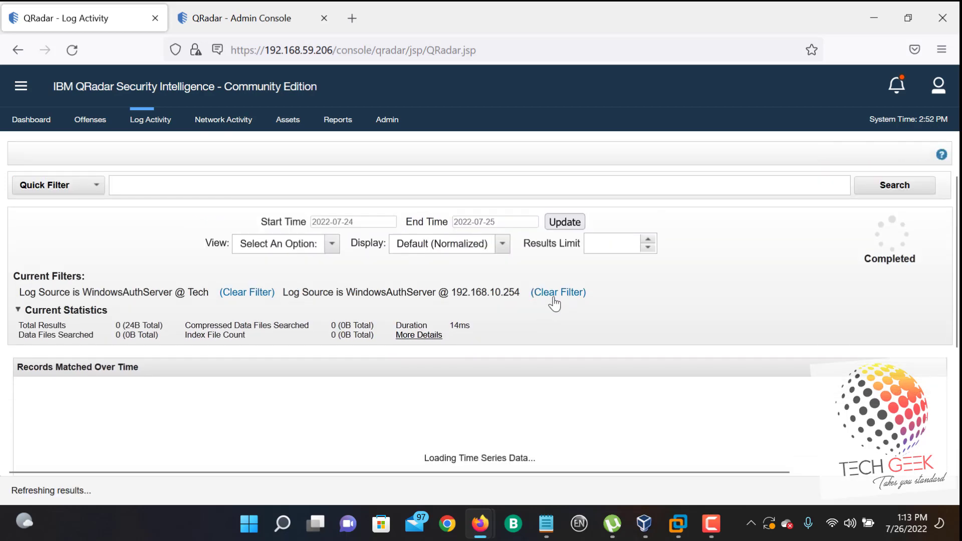
pyautogui.click(555, 295)
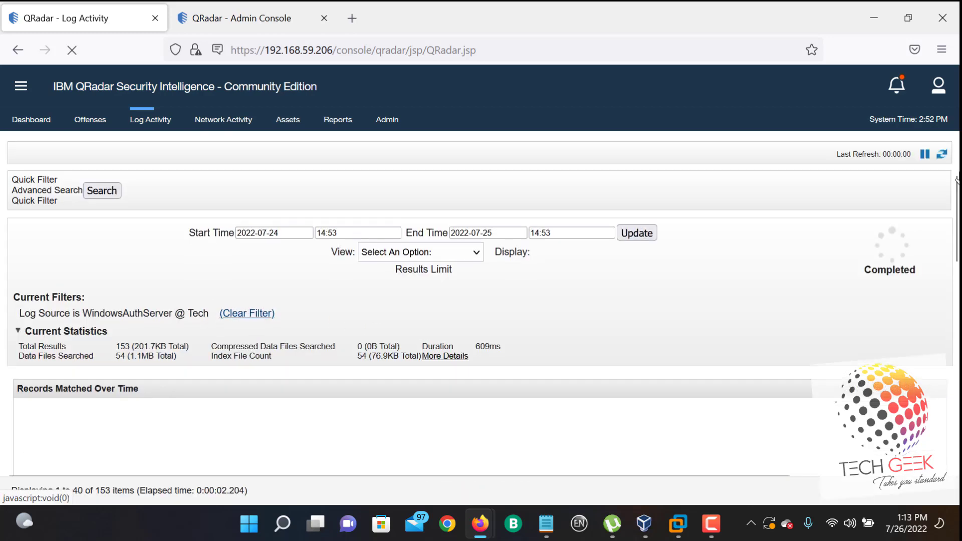
pyautogui.moveTo(955, 198); pyautogui.dragTo(947, 325)
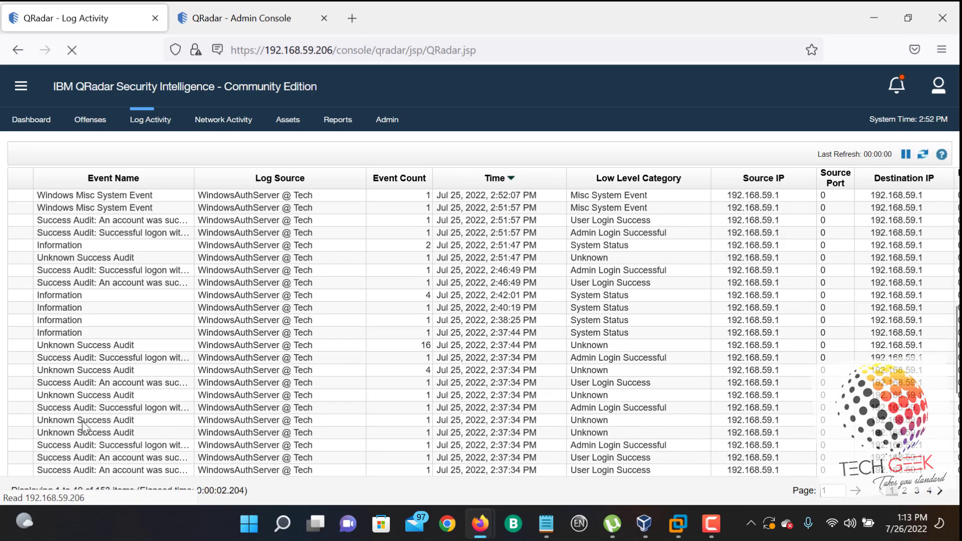
pyautogui.click(105, 361)
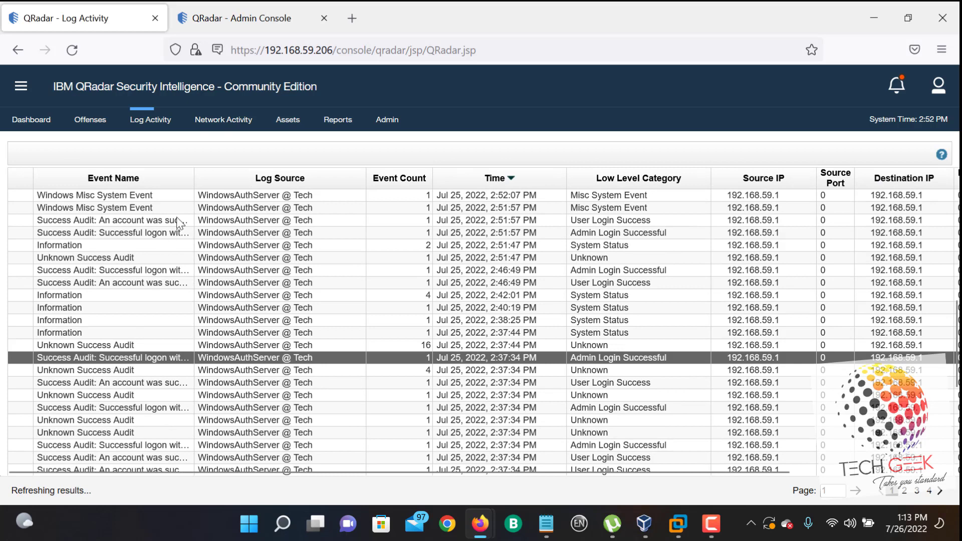
pyautogui.moveTo(193, 184); pyautogui.dragTo(340, 190)
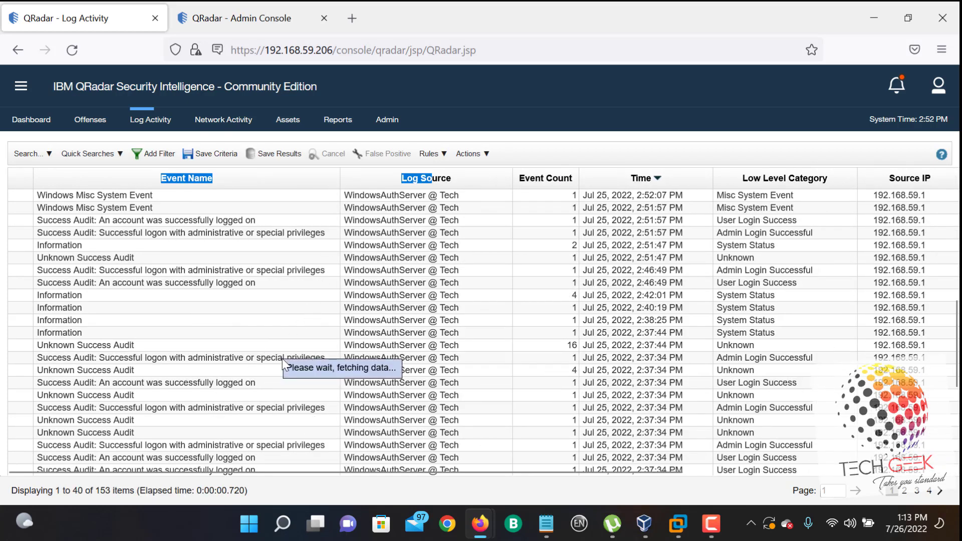
# Step: Open the newest "Success Audit: An account was successfully logged on" event and review its source, destination and payload information
pyautogui.click(182, 222)
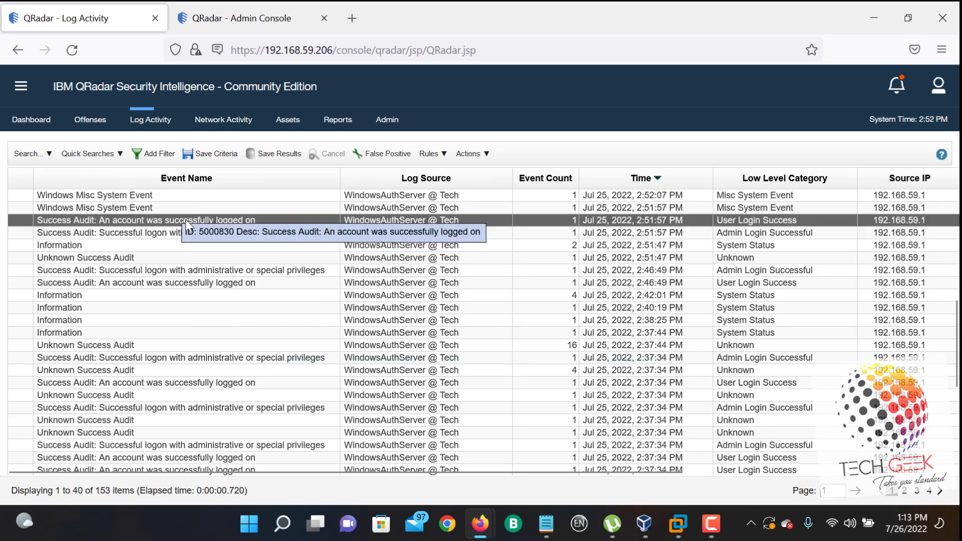
pyautogui.doubleClick(247, 220)
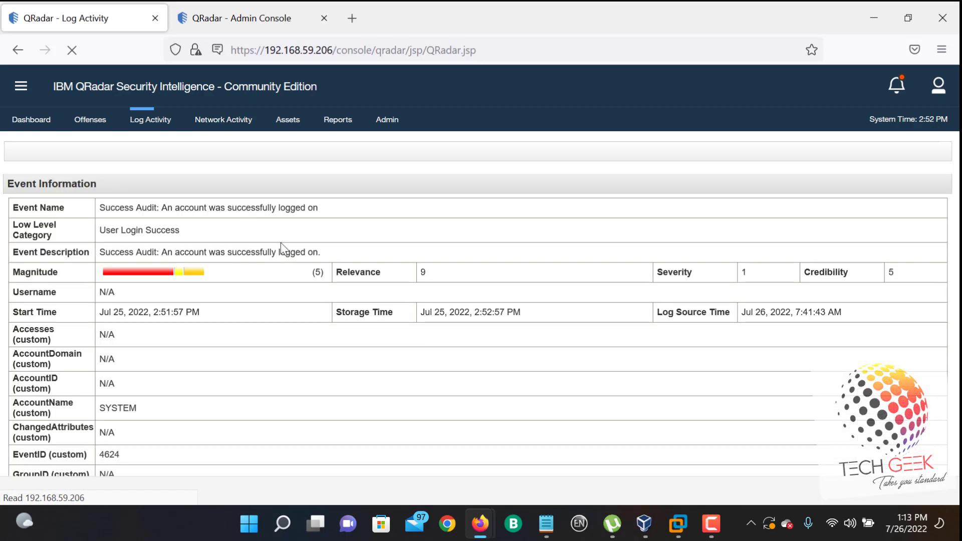
pyautogui.scroll(-10, 331, 320)
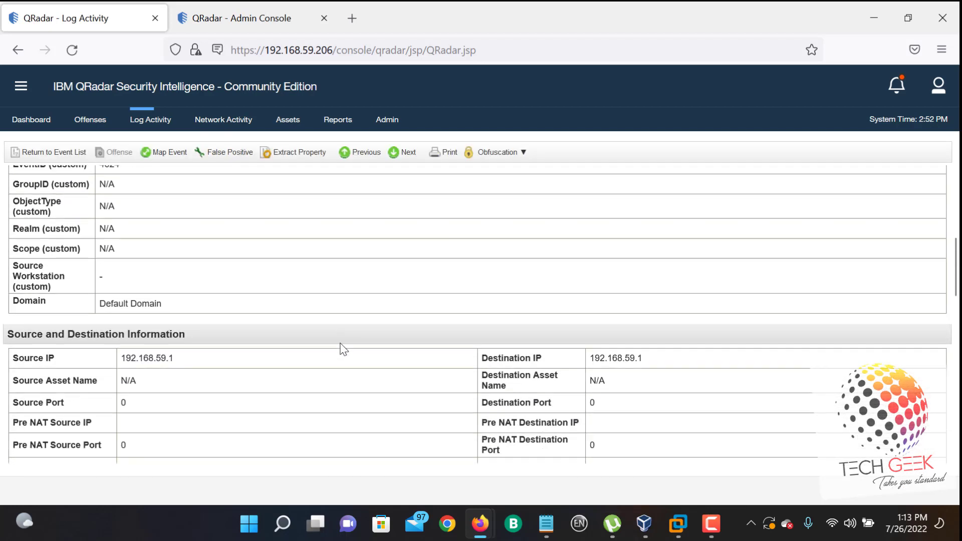
pyautogui.scroll(-4, 343, 355)
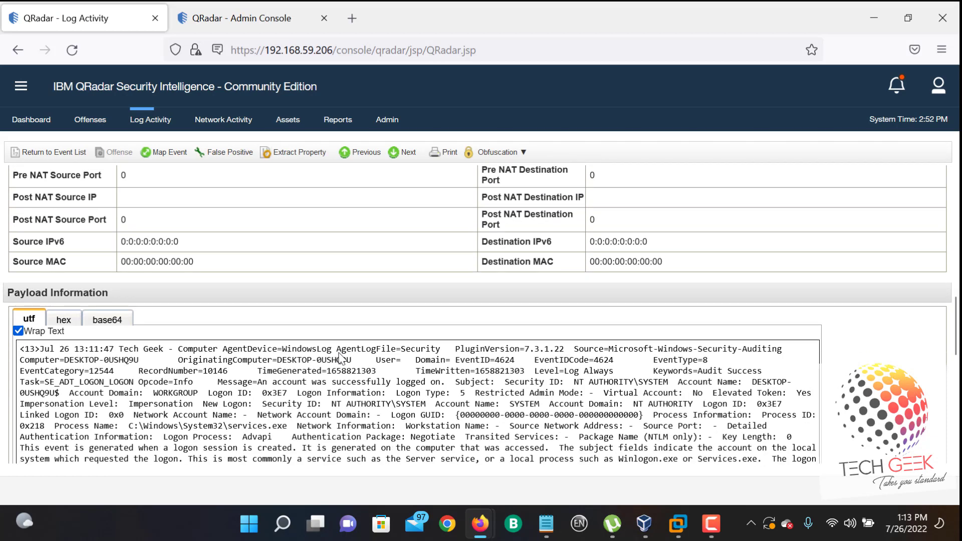
pyautogui.scroll(8, 341, 358)
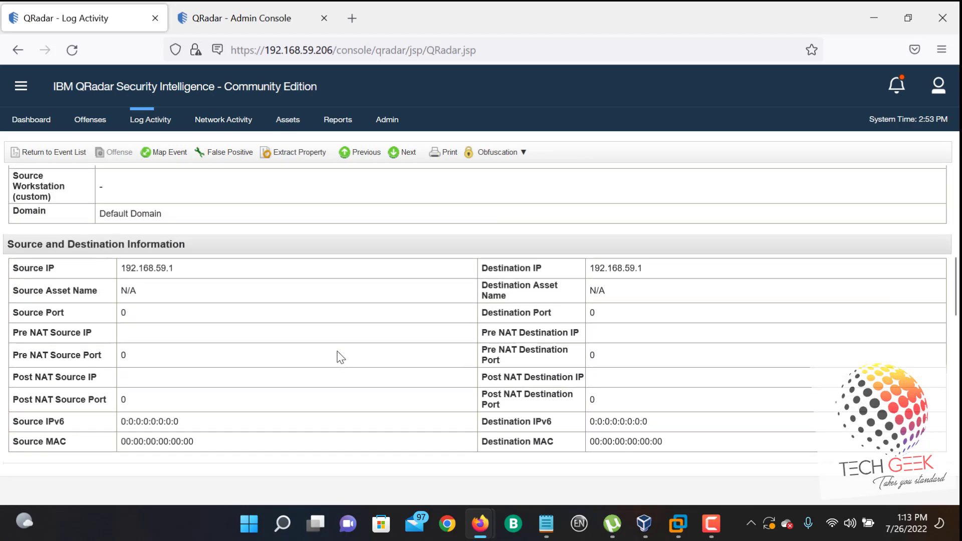
pyautogui.scroll(2, 341, 357)
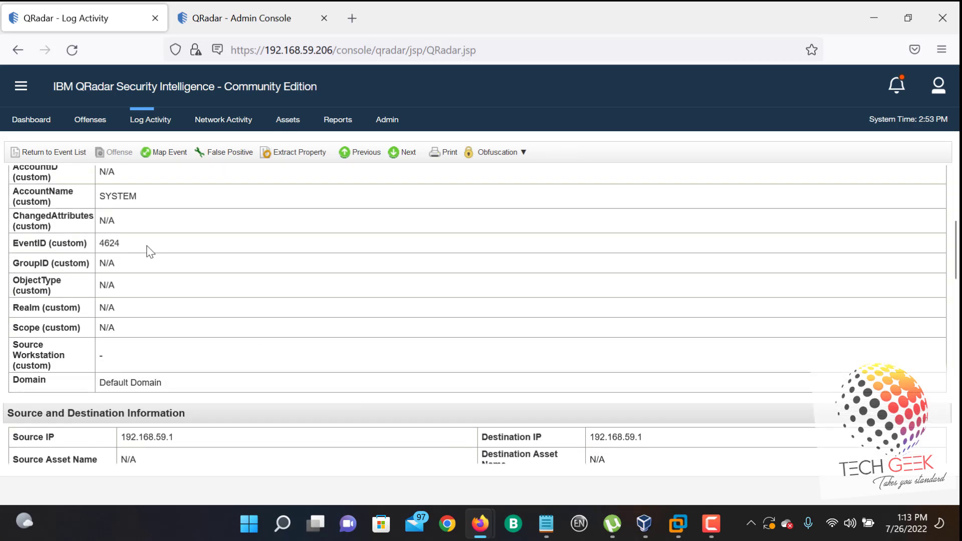
# Step: Compare the event's custom EventID property with the EventIDCode in its UTF payload, and return to the event information
pyautogui.moveTo(118, 245); pyautogui.dragTo(95, 245)
pyautogui.scroll(-8, 269, 307)
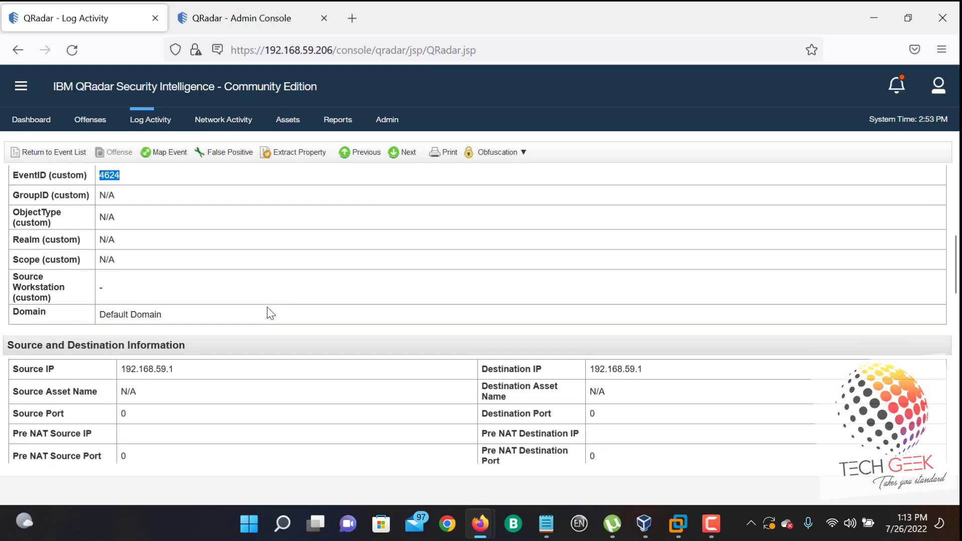
pyautogui.scroll(-5, 282, 321)
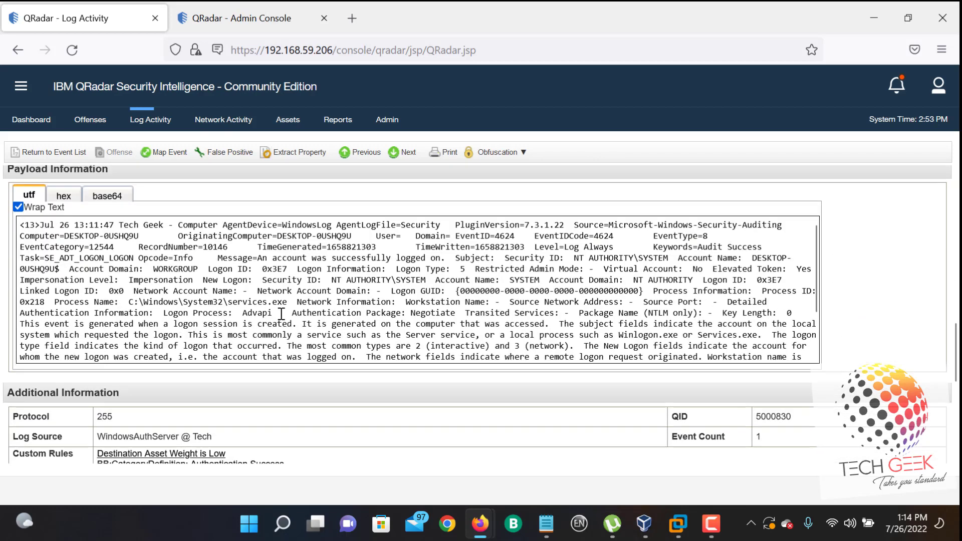
pyautogui.scroll(2, 552, 305)
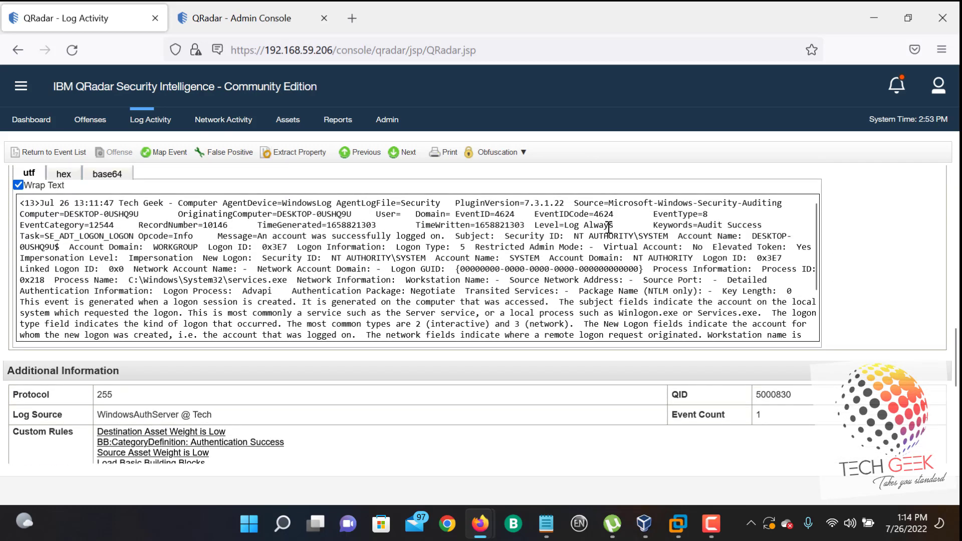
pyautogui.moveTo(535, 215); pyautogui.dragTo(620, 212)
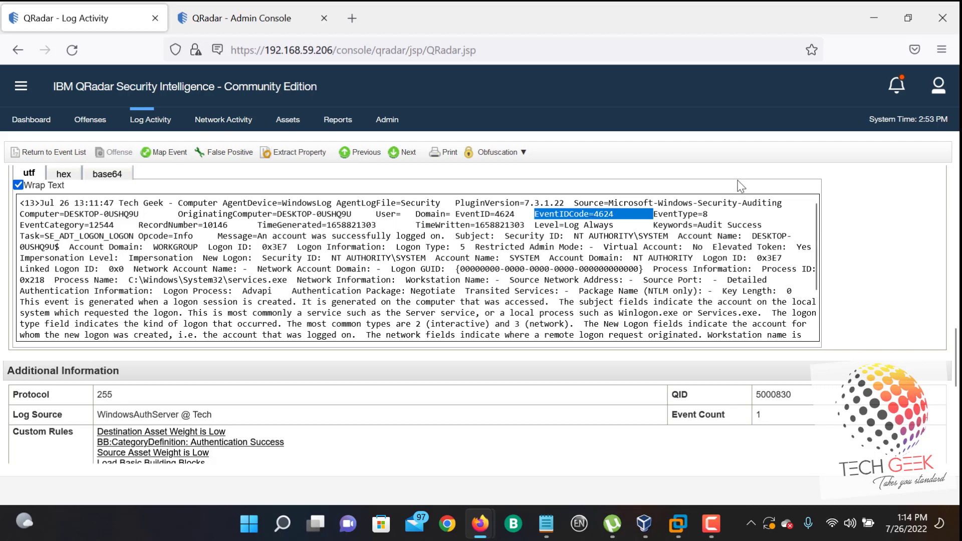
pyautogui.scroll(1, 742, 184)
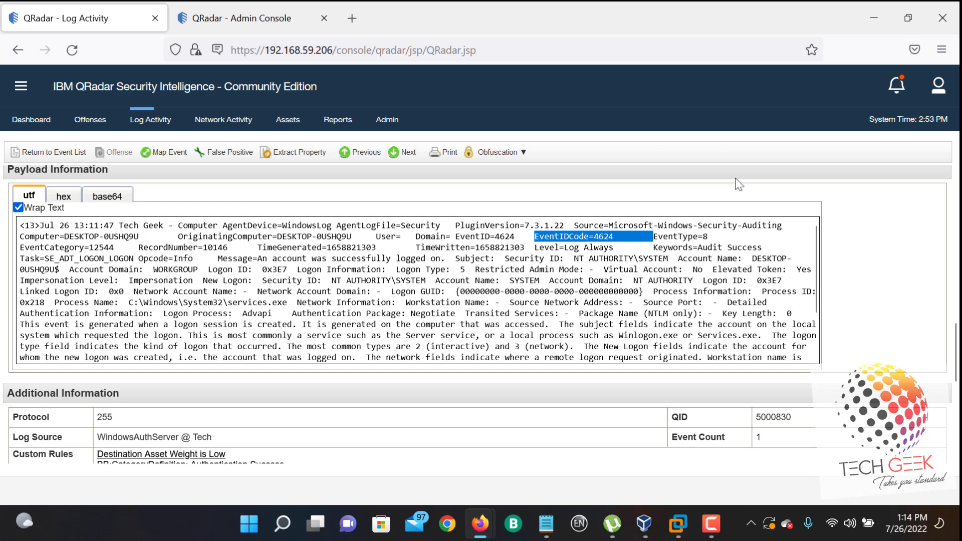
pyautogui.scroll(3, 739, 184)
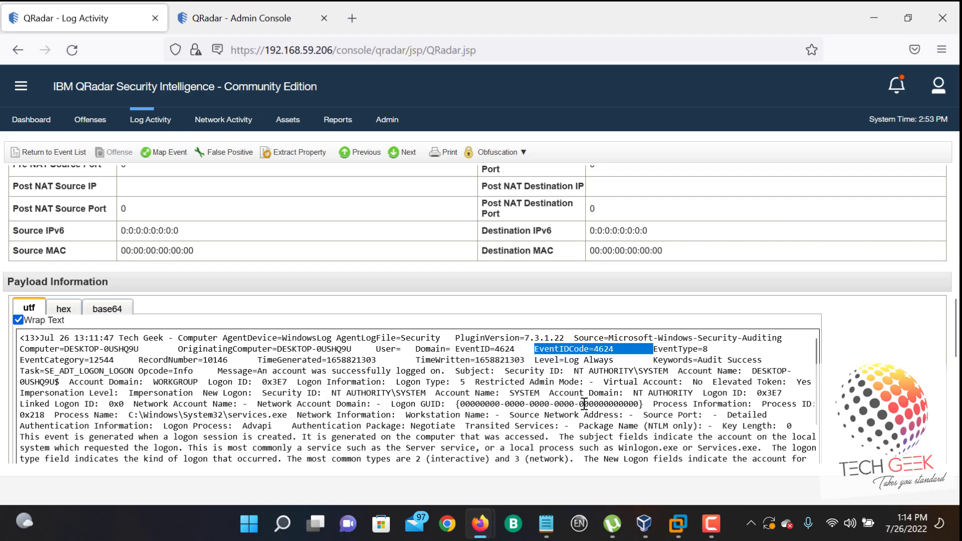
pyautogui.scroll(9, 471, 403)
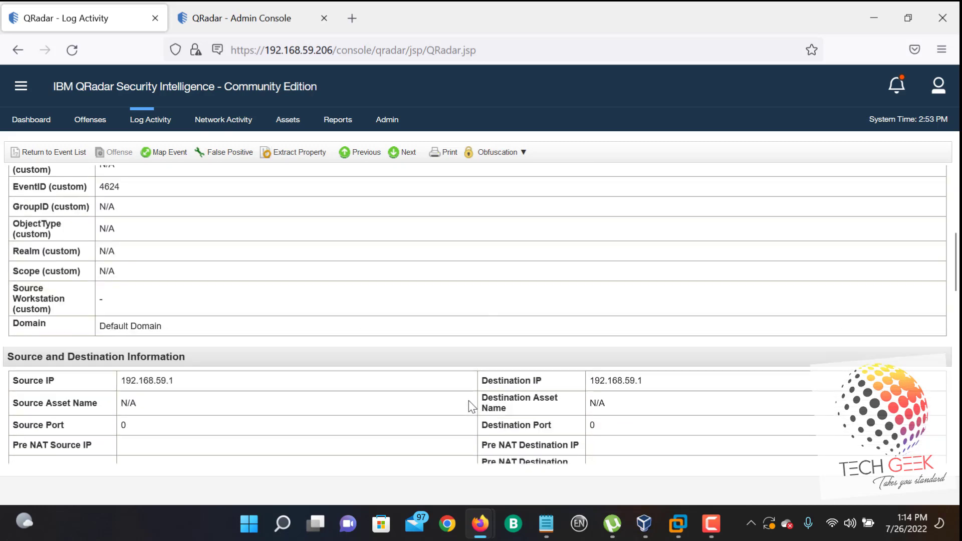
pyautogui.scroll(5, 258, 313)
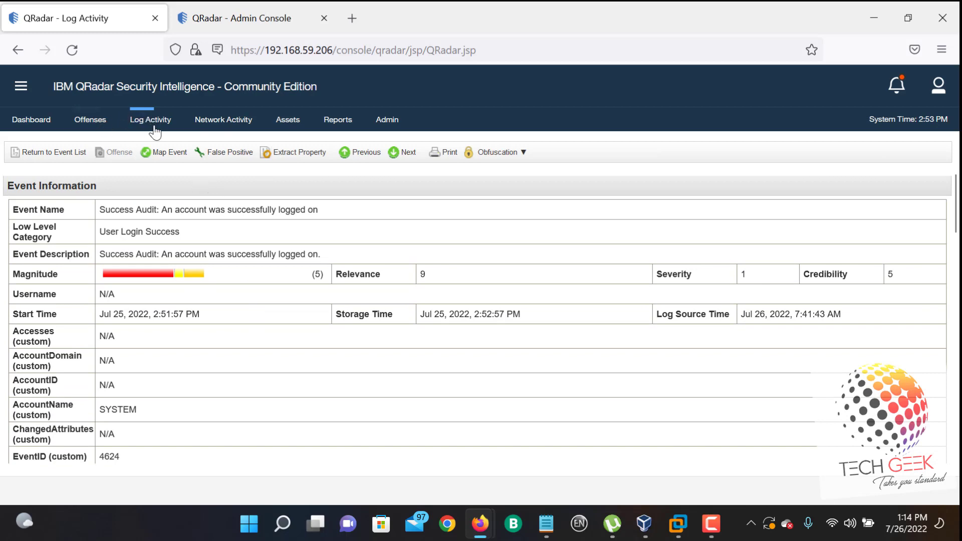
# Step: Minimize the QRadar browser window and close the separate Log Sources window
pyautogui.click(874, 18)
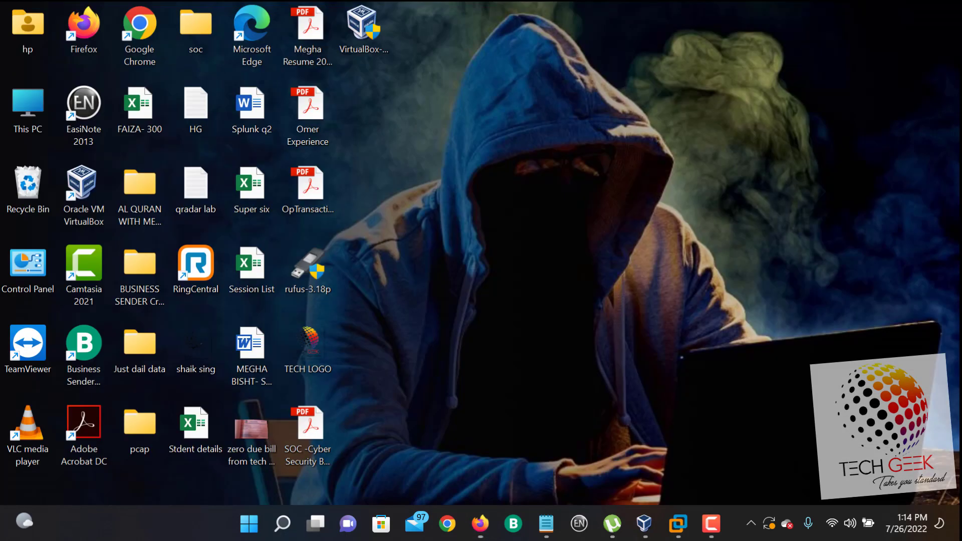
pyautogui.click(480, 523)
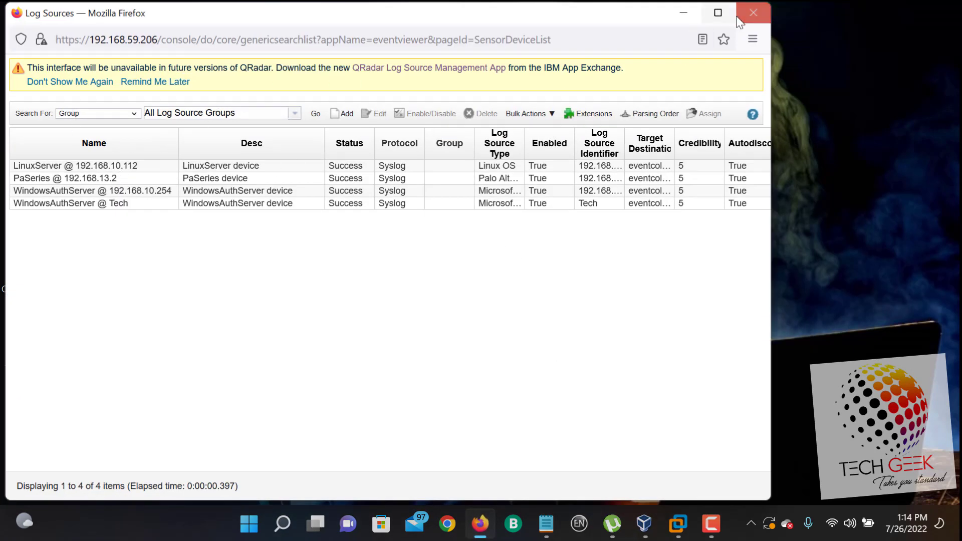
pyautogui.click(753, 12)
# Step: Open a new Firefox window, load the 192.168.59.206 shortcut in it, and add another blank tab
pyautogui.click(479, 523)
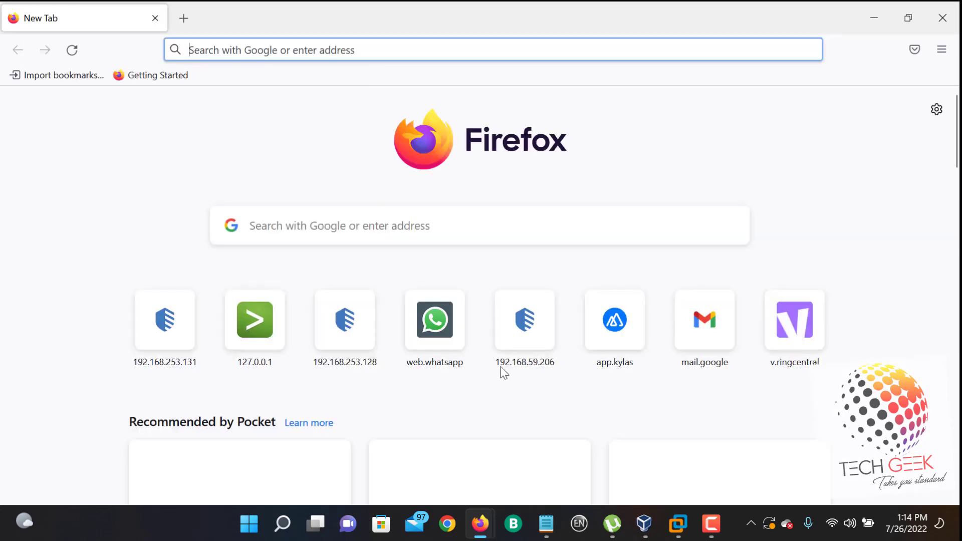
pyautogui.click(524, 345)
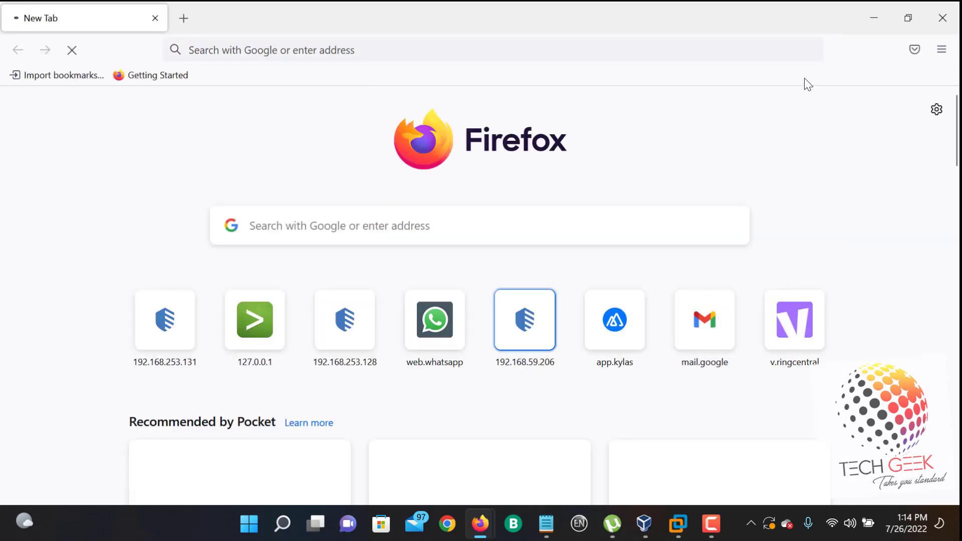
pyautogui.click(193, 24)
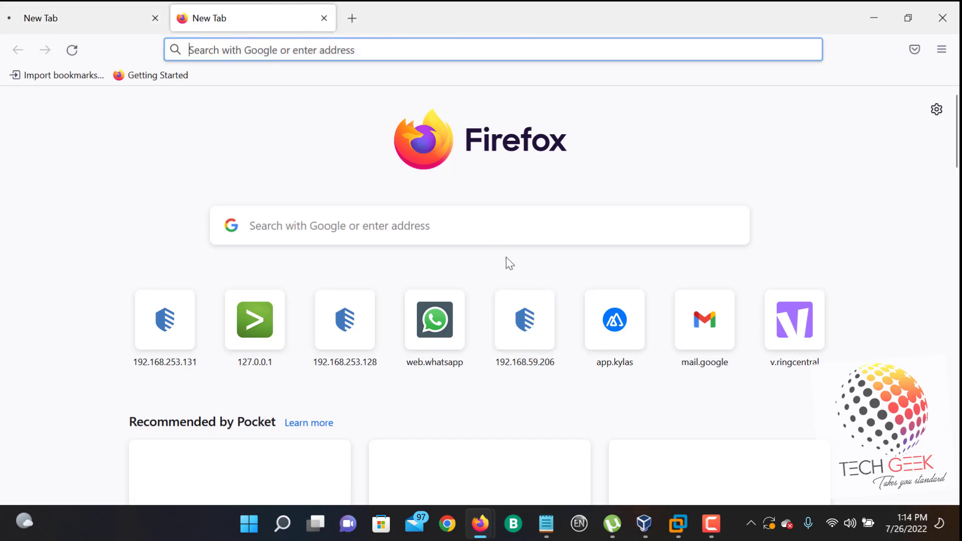
# Step: Load the 192.168.59.206 console in the blank tab, log in with the saved admin credentials, and close the duplicate login tab
pyautogui.click(521, 331)
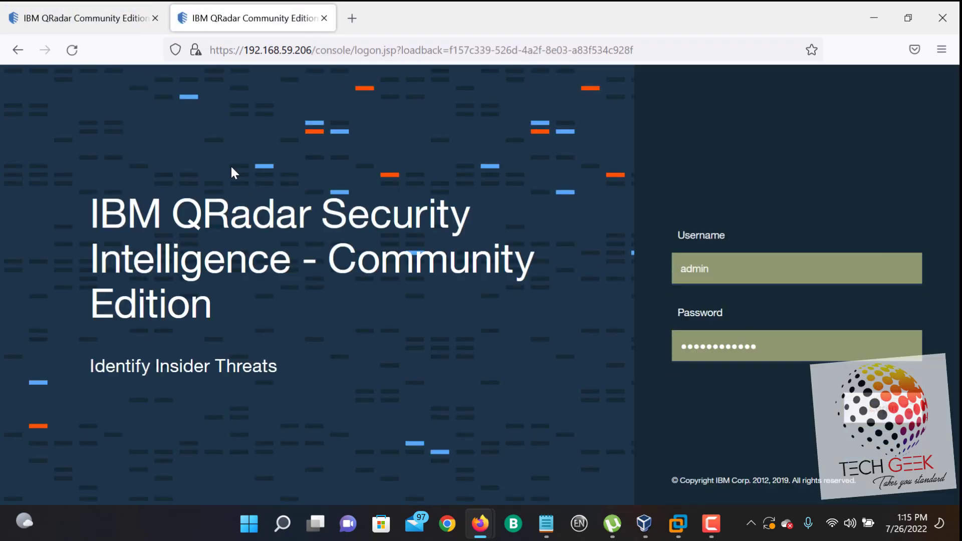
pyautogui.press('Return')
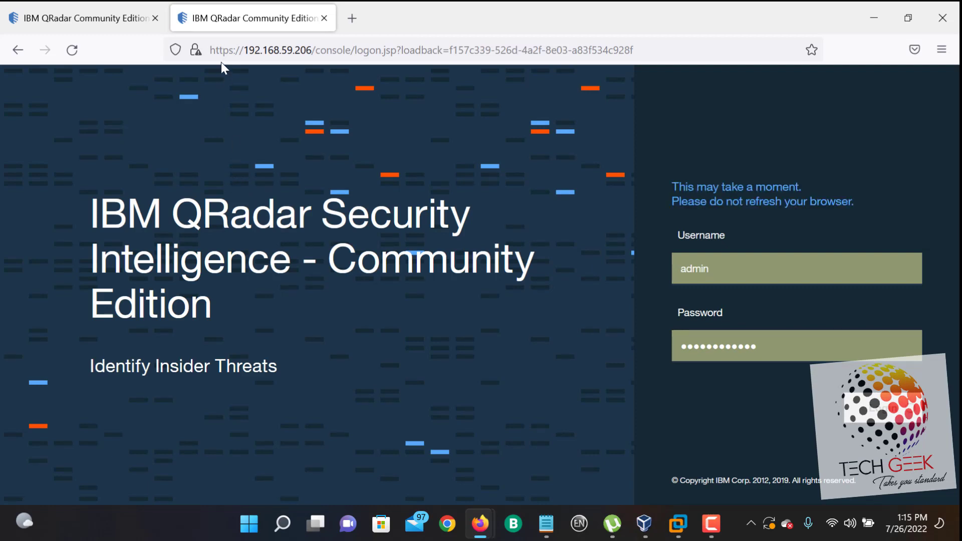
pyautogui.click(127, 21)
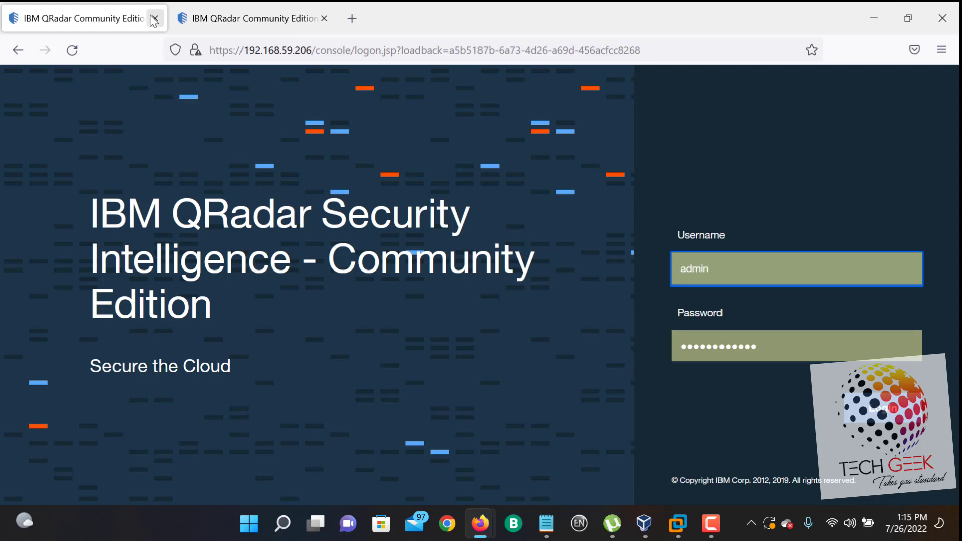
pyautogui.click(153, 19)
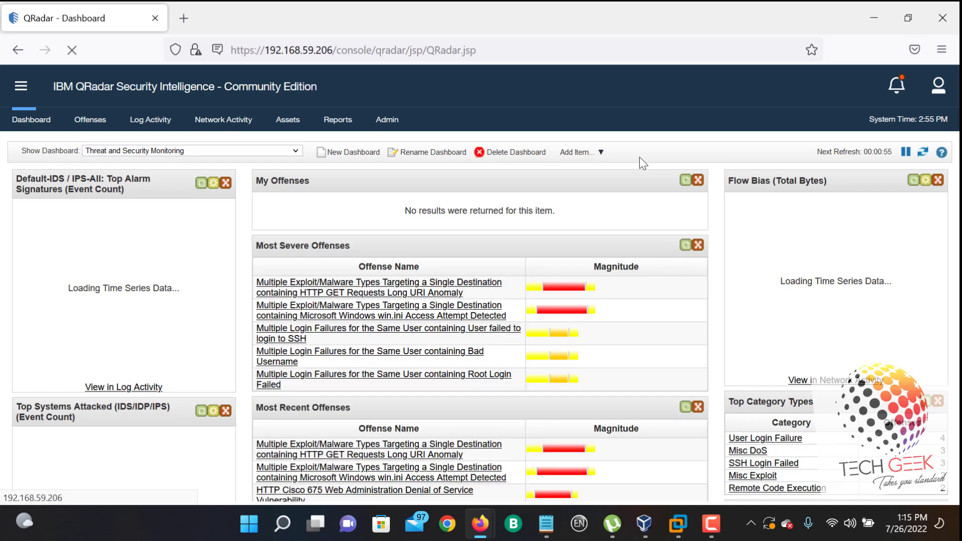
# Step: Open Log Activity and add a filter where Payload Contains is 4624
pyautogui.moveTo(58, 238); pyautogui.dragTo(87, 199)
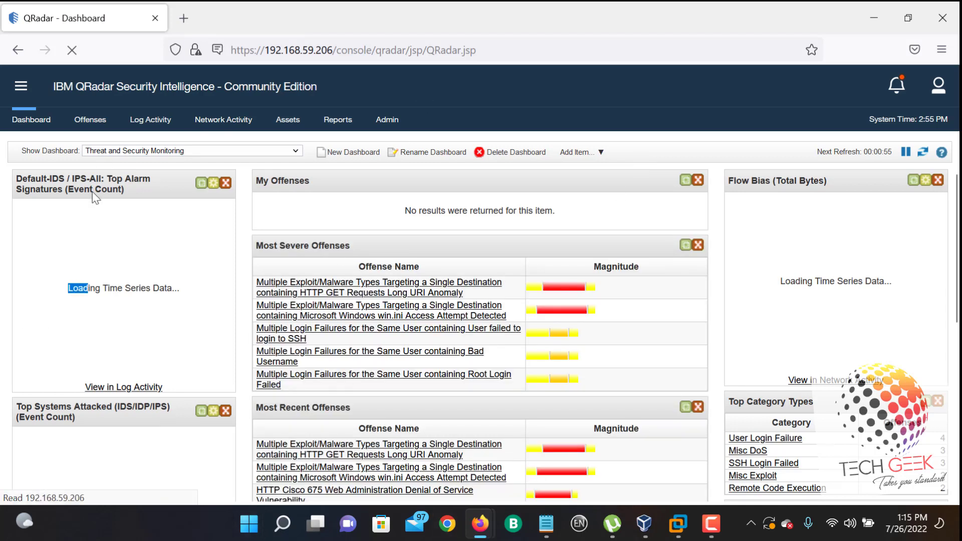
pyautogui.click(161, 121)
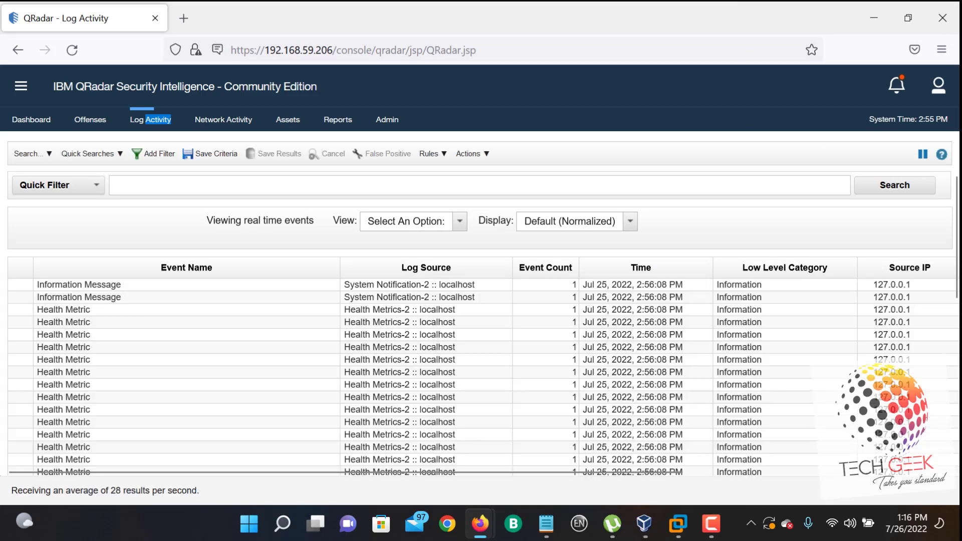
pyautogui.click(160, 154)
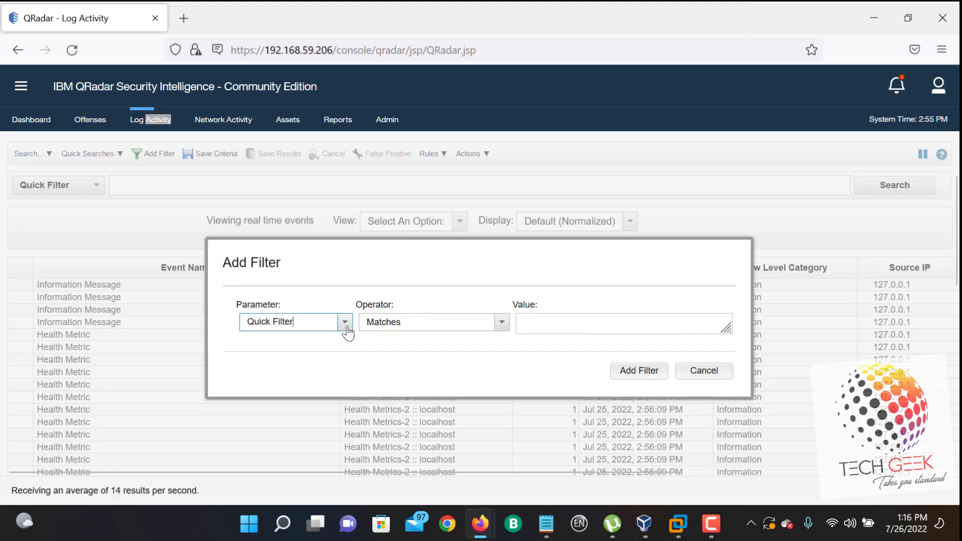
pyautogui.click(345, 322)
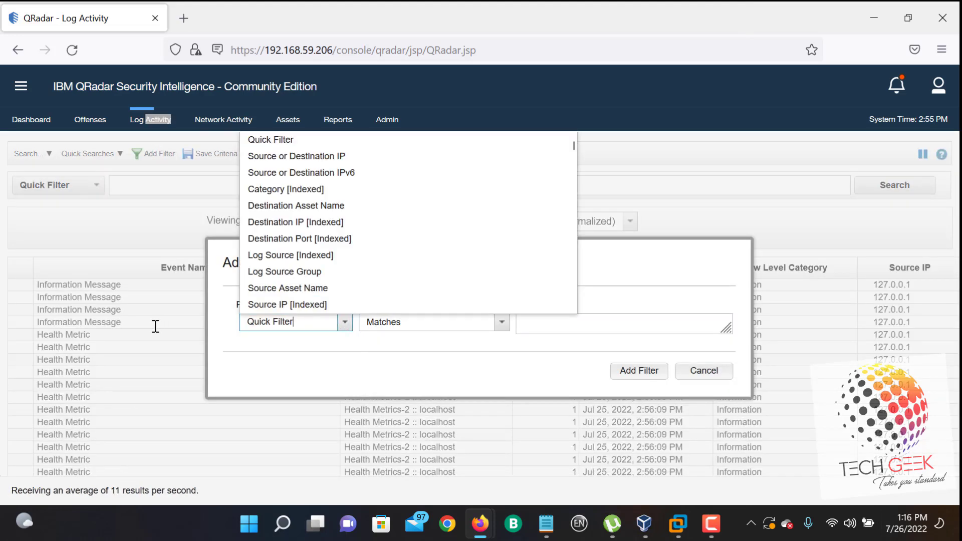
pyautogui.moveTo(300, 322); pyautogui.dragTo(155, 327)
pyautogui.write('p')
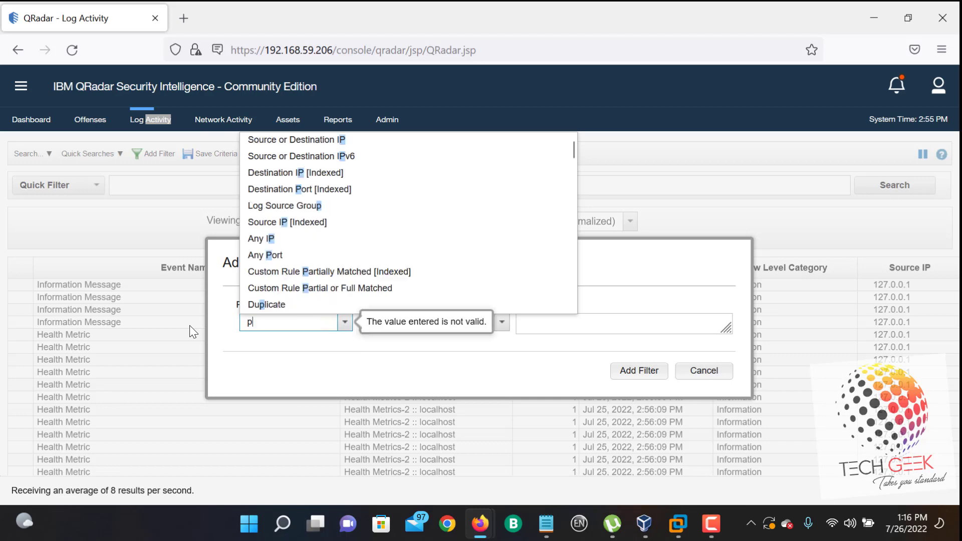
pyautogui.write('aly')
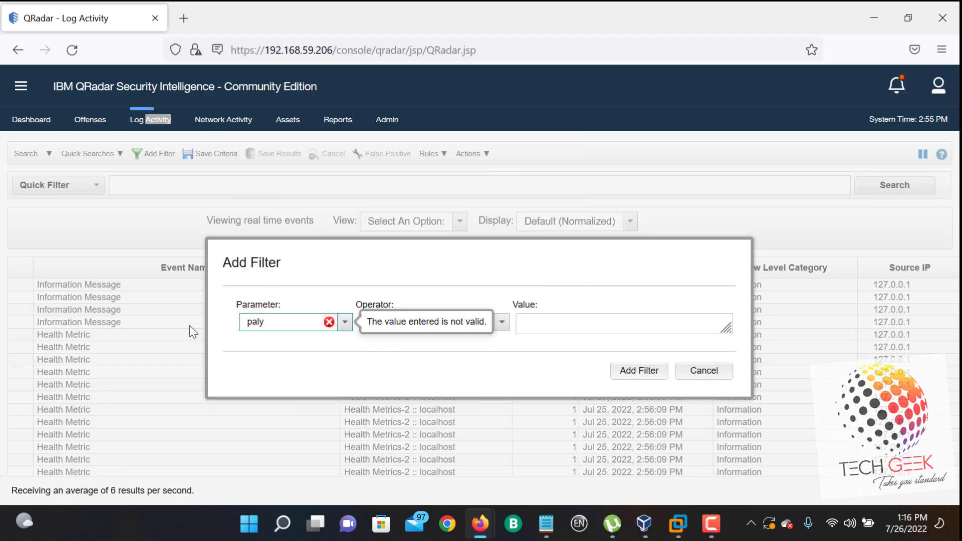
pyautogui.press('BackSpace')
pyautogui.press('BackSpace')
pyautogui.write('y')
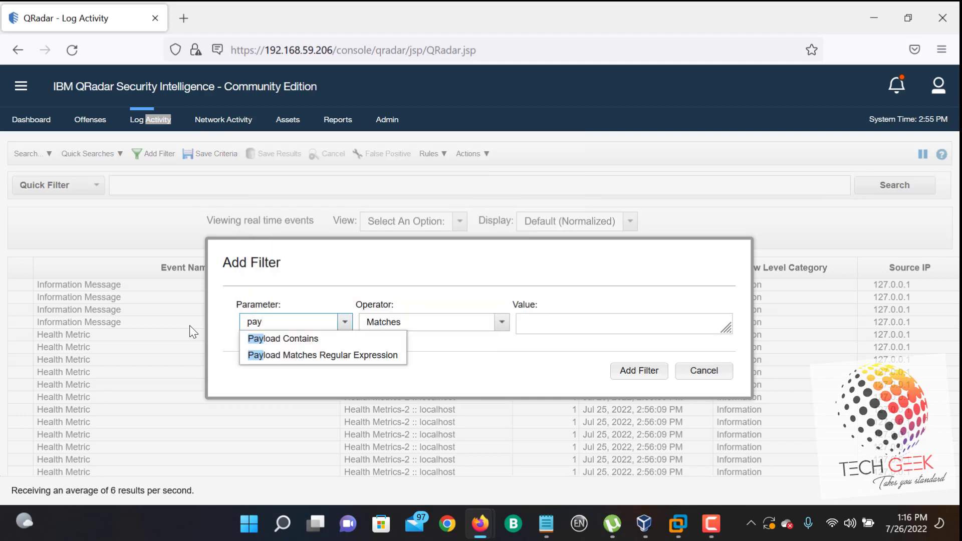
pyautogui.click(253, 339)
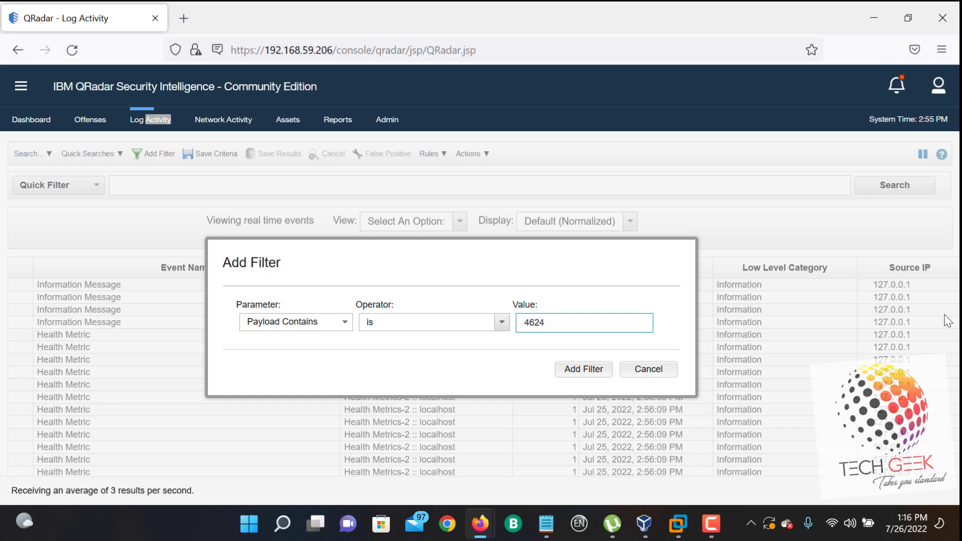
pyautogui.click(584, 369)
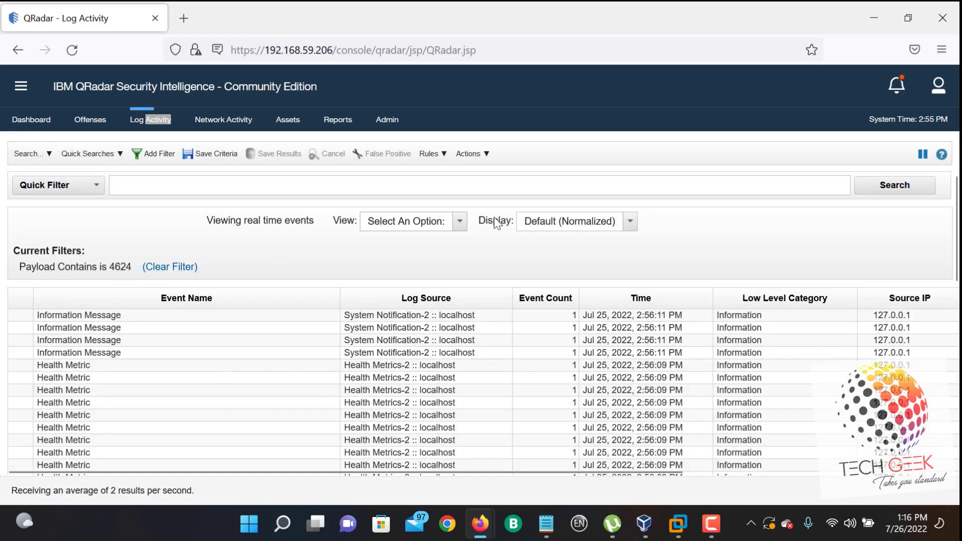
# Step: Show the filtered events for the Last 3 Hours and look through the matching event list
pyautogui.click(460, 222)
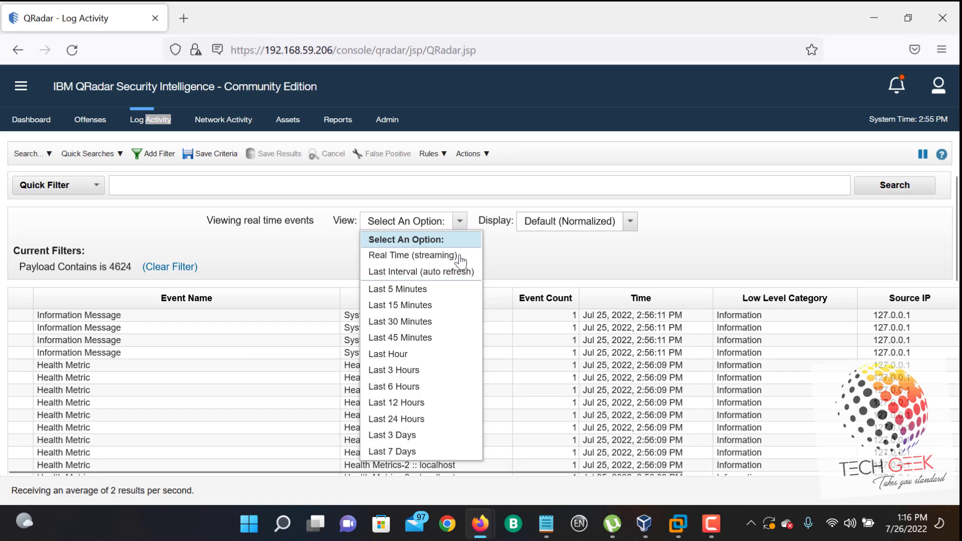
pyautogui.click(440, 372)
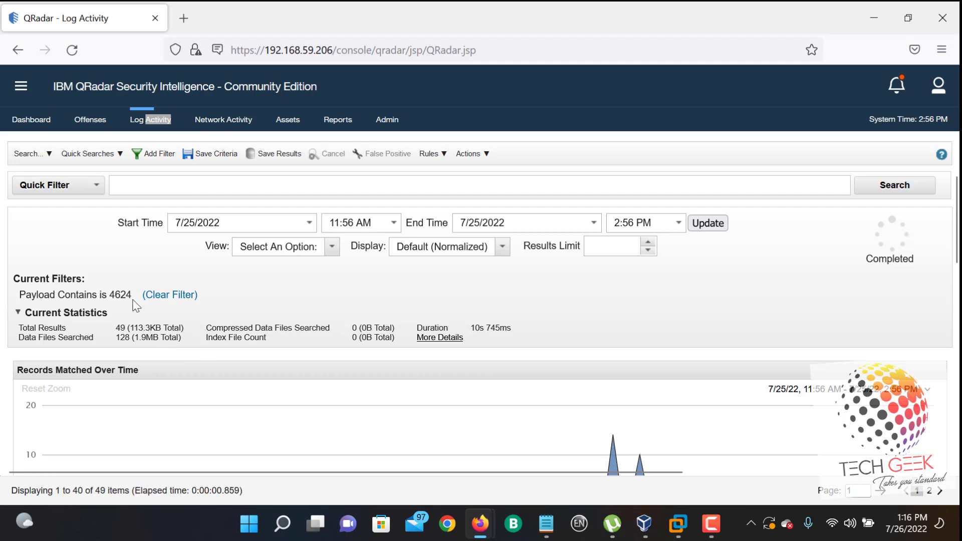
pyautogui.scroll(-5, 858, 360)
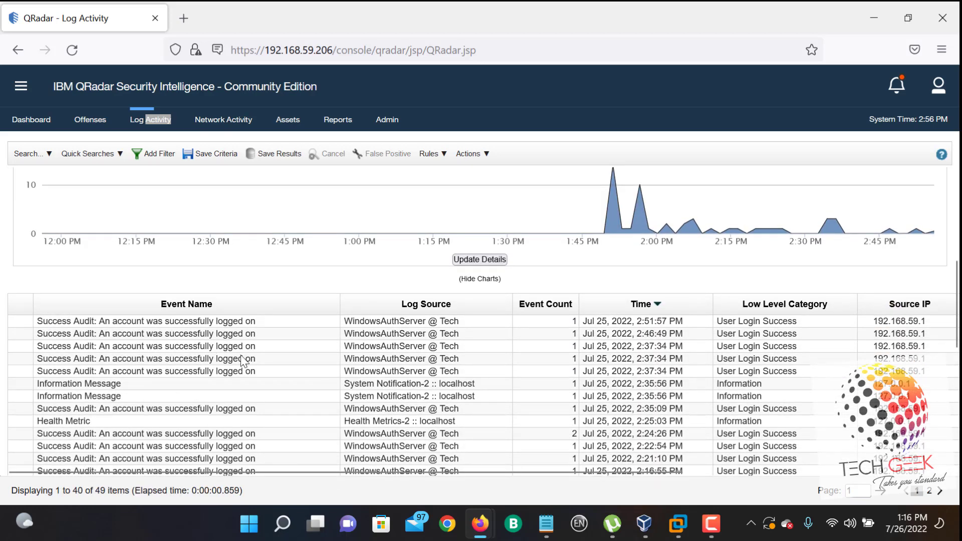
pyautogui.scroll(-1, 245, 358)
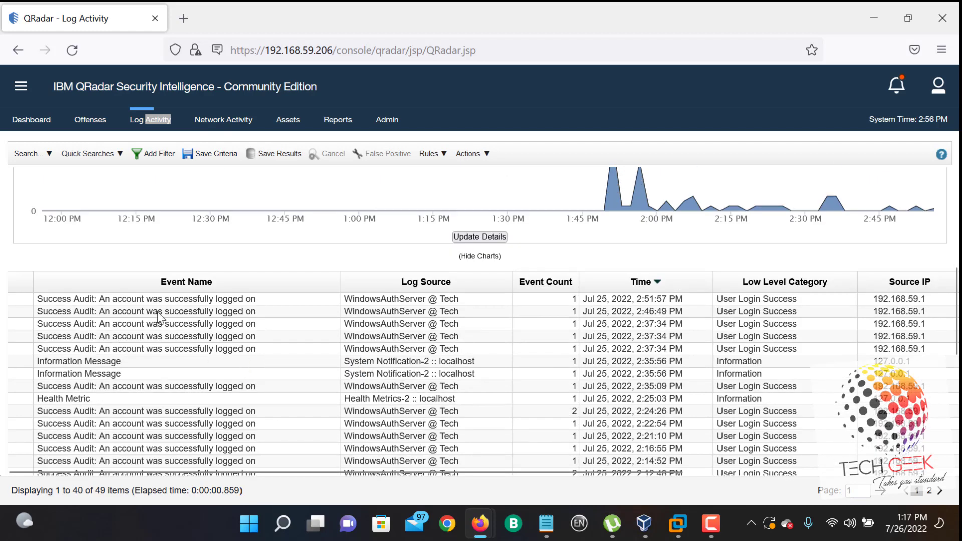
# Step: Open the 2:46:49 PM successful logon event, check its custom EventID and source and destination information, and return to the event list
pyautogui.doubleClick(157, 312)
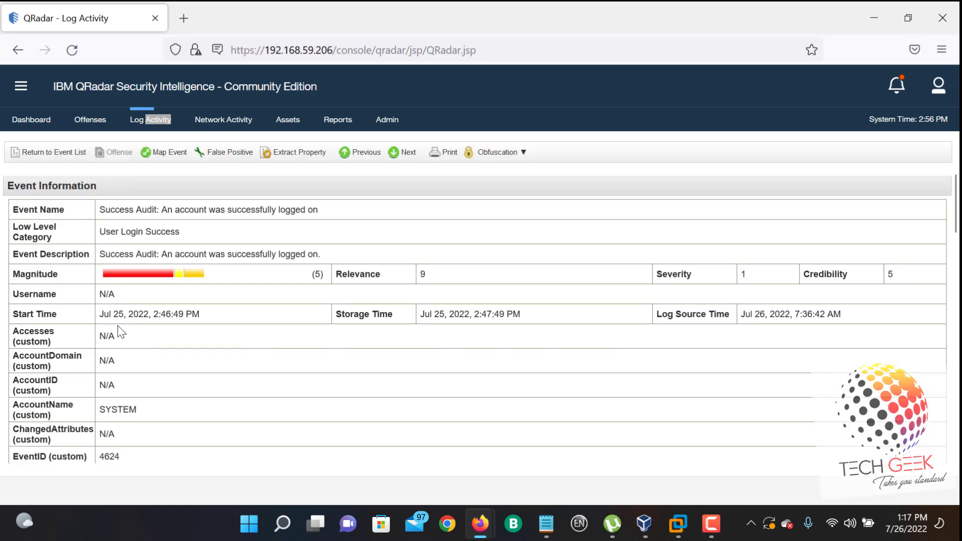
pyautogui.scroll(-1, 125, 349)
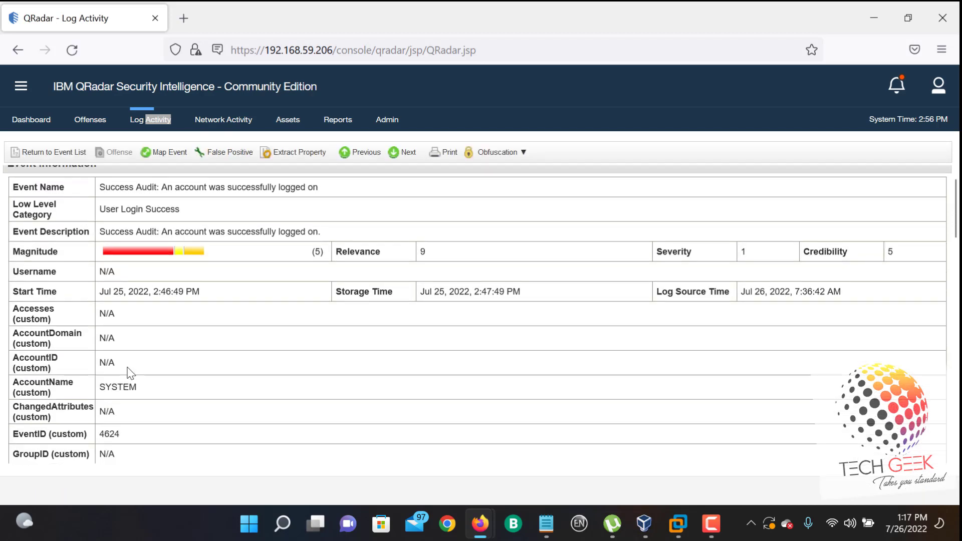
pyautogui.moveTo(136, 435); pyautogui.dragTo(74, 442)
pyautogui.scroll(-4, 466, 344)
pyautogui.scroll(-5, 467, 348)
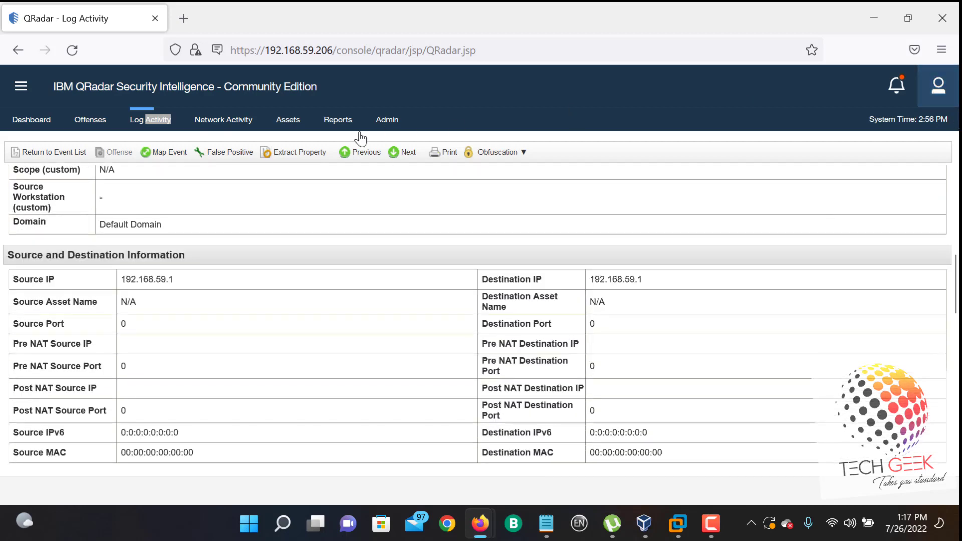
pyautogui.scroll(2, 118, 241)
pyautogui.scroll(1, 118, 241)
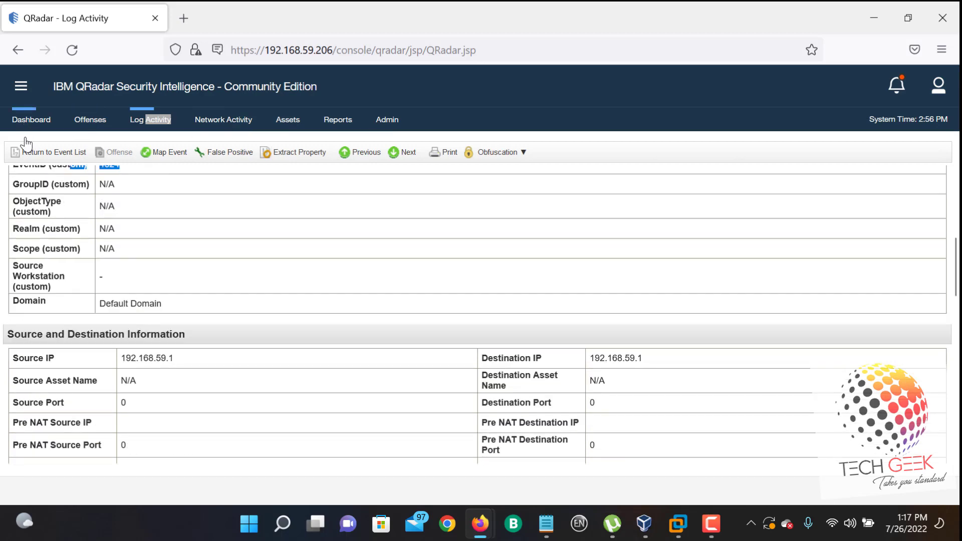
pyautogui.click(31, 151)
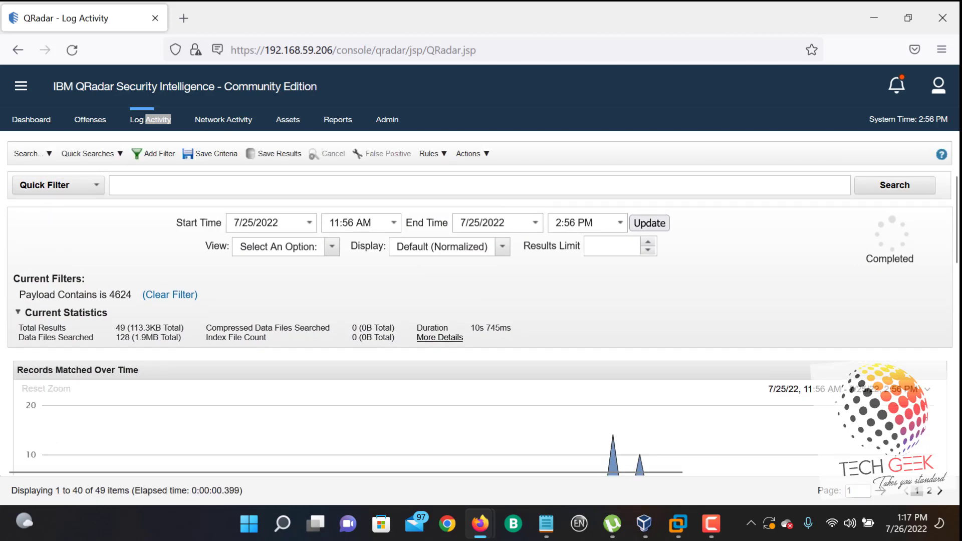
pyautogui.click(710, 524)
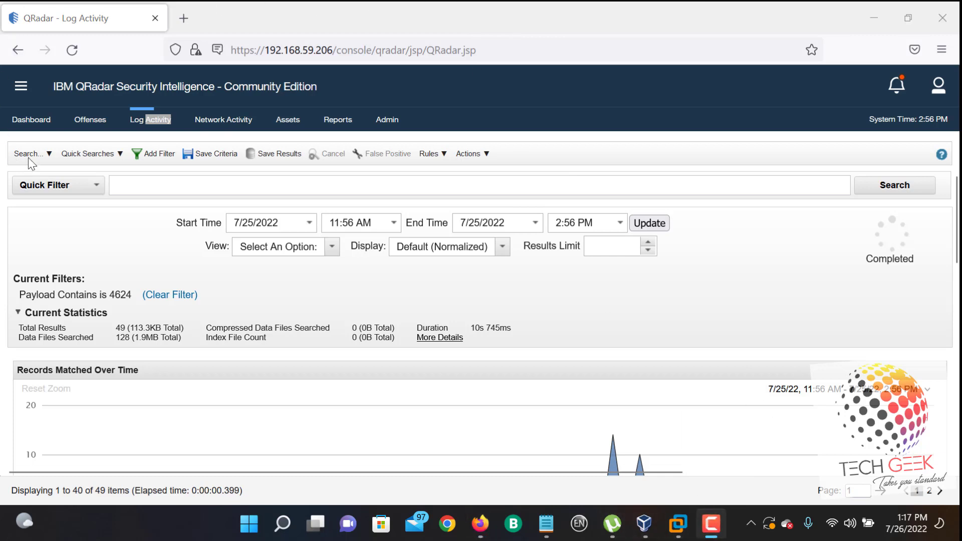